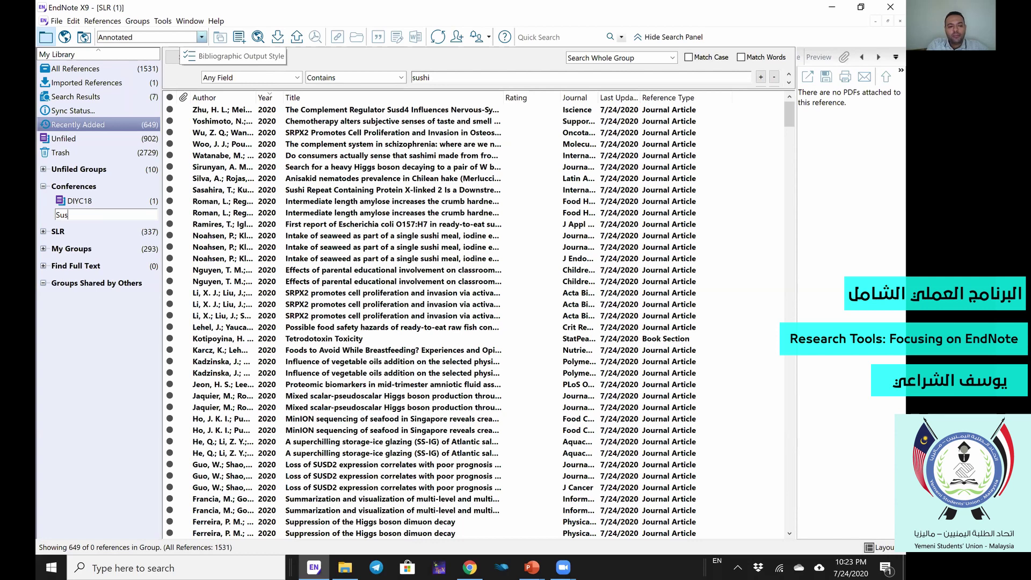
Name the new group in the Conferences group set "Sushi in General".
type("hi in ")
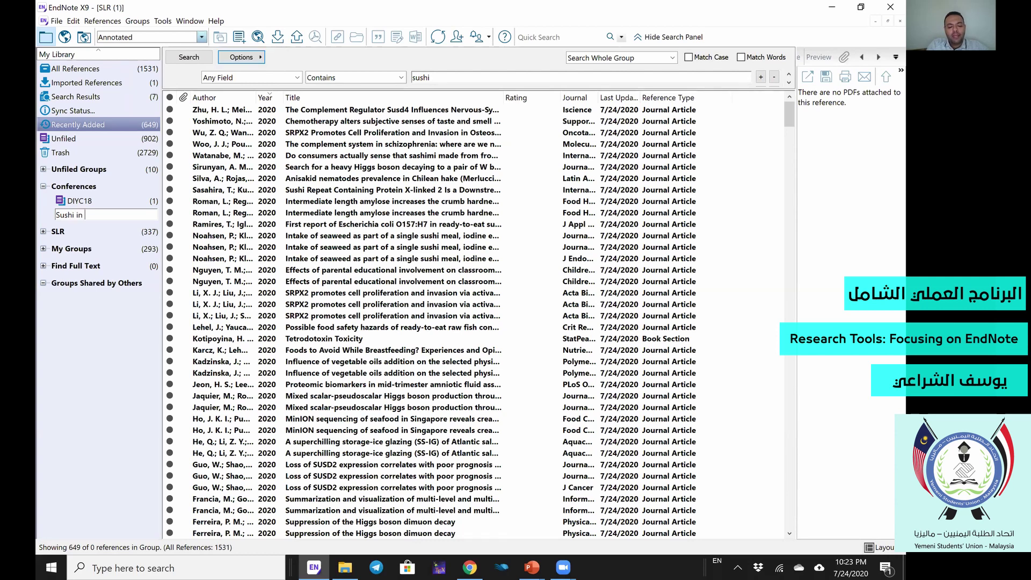
type("General")
key("Return")
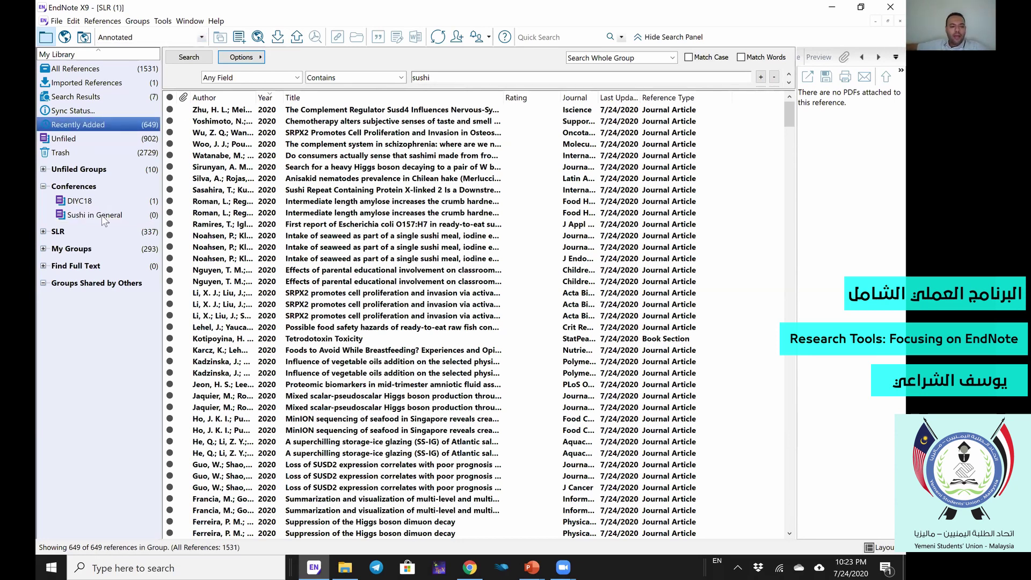
Delete the Sushi in General group from the Conferences group set.
left_click(67, 217)
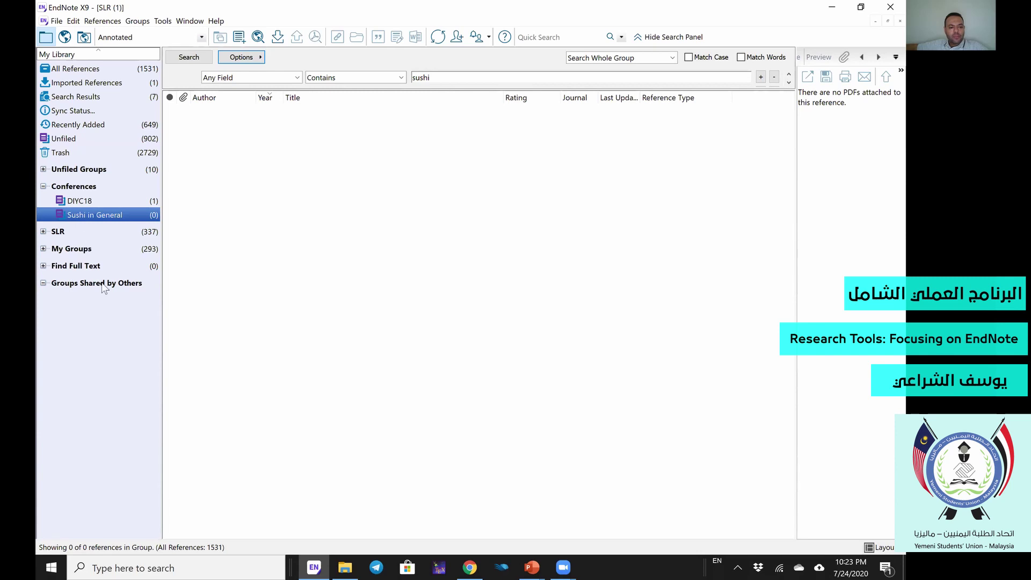
right_click(80, 220)
left_click(110, 280)
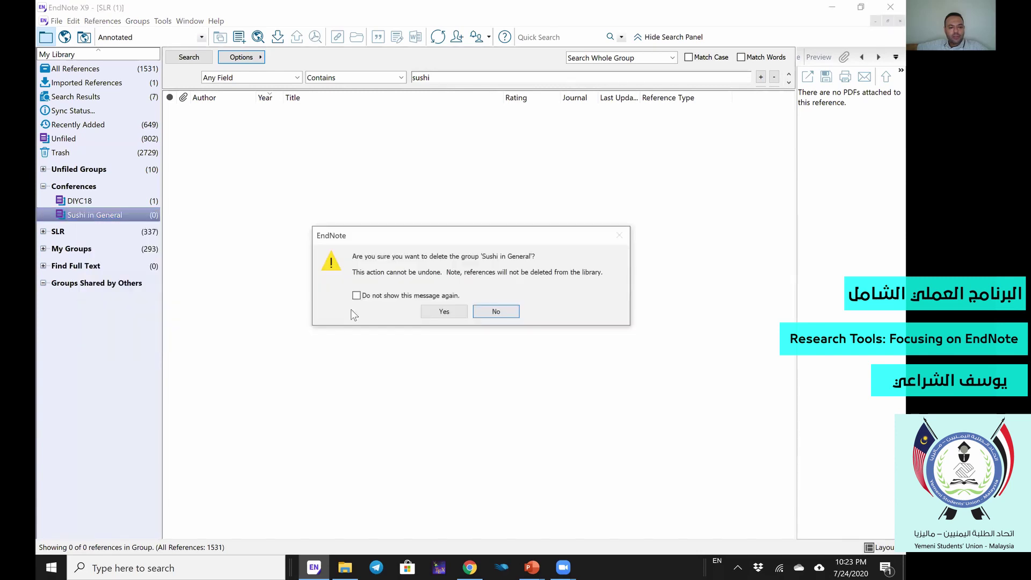
left_click(442, 310)
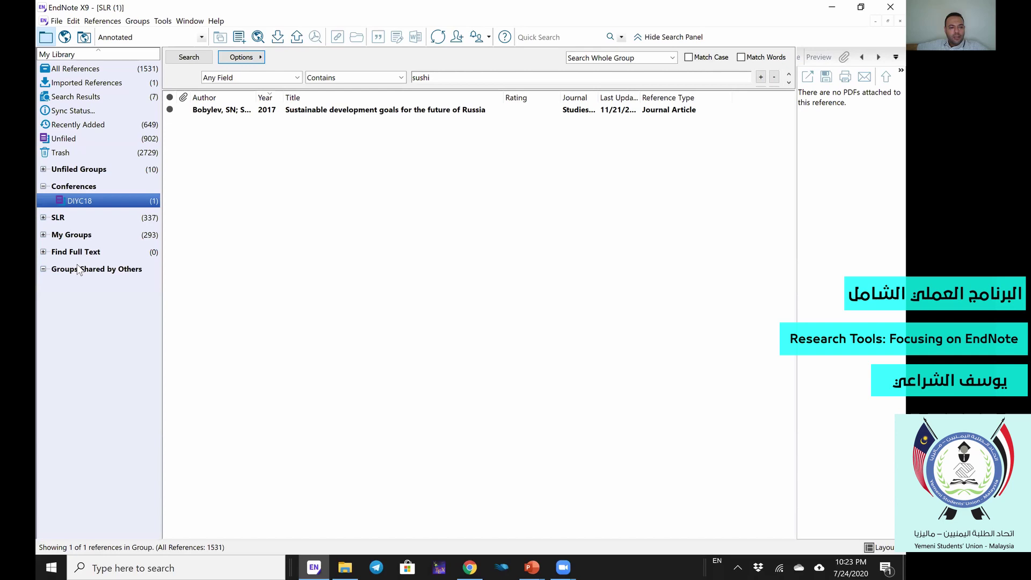
left_click(63, 235)
right_click(63, 235)
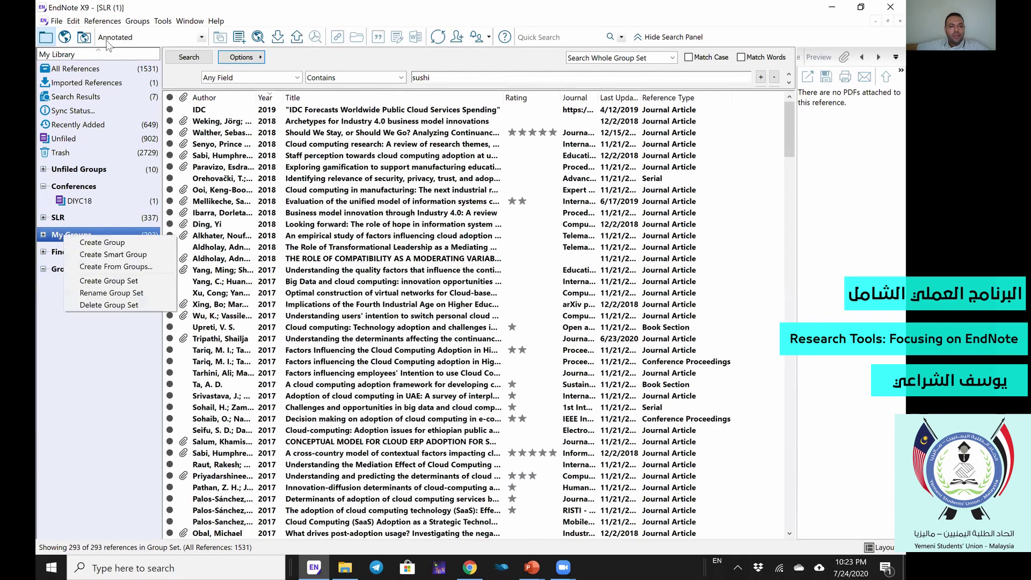
left_click(139, 21)
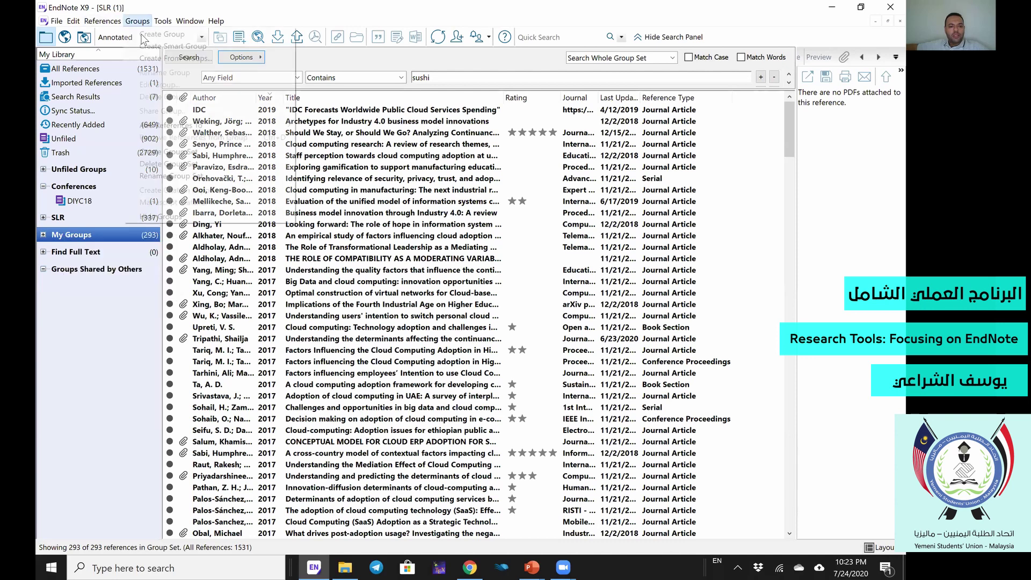
left_click(142, 35)
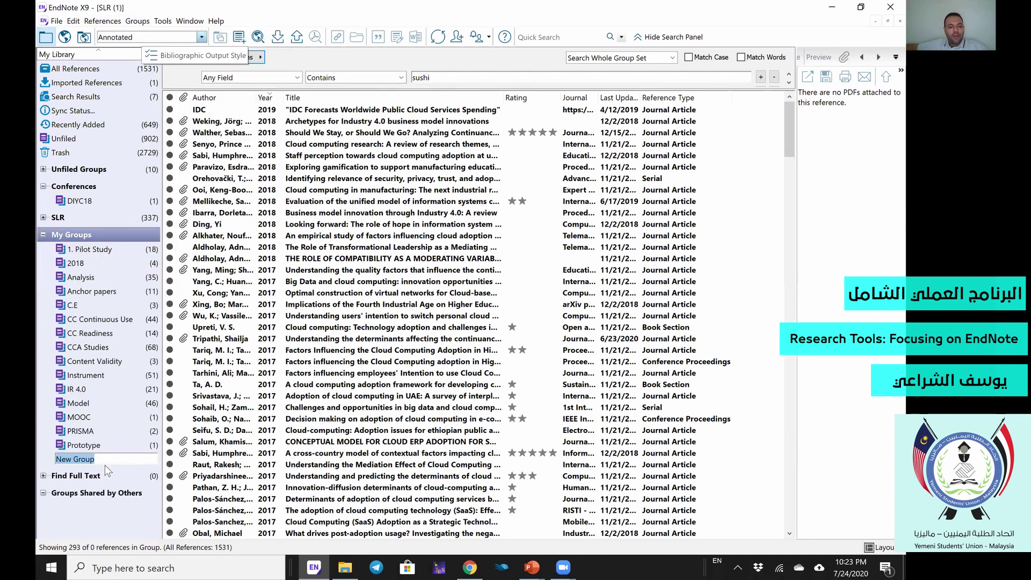
left_click(43, 236)
left_click(43, 236)
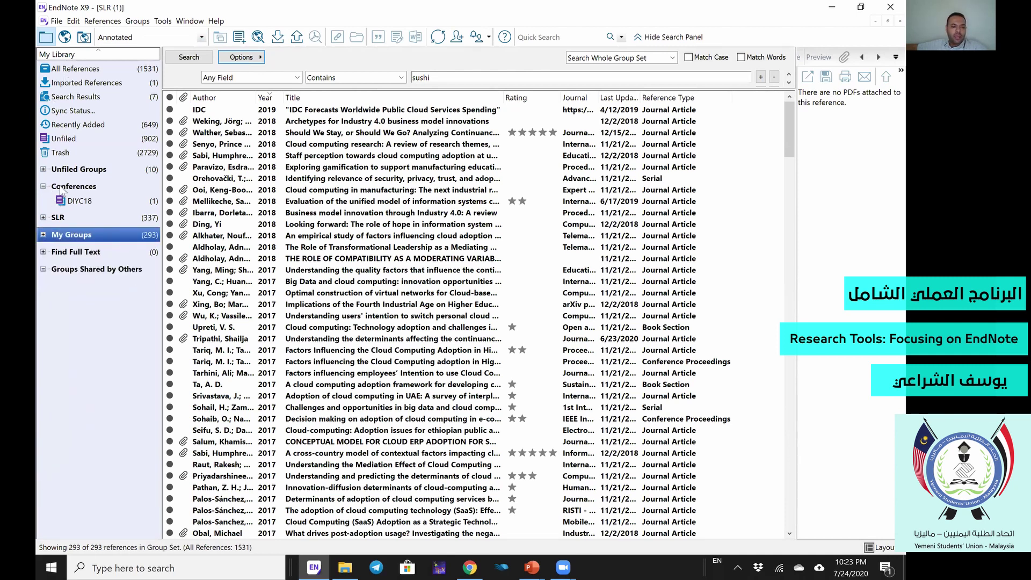
Create a group named "Sushi in General" in the Conferences group set.
left_click(60, 188)
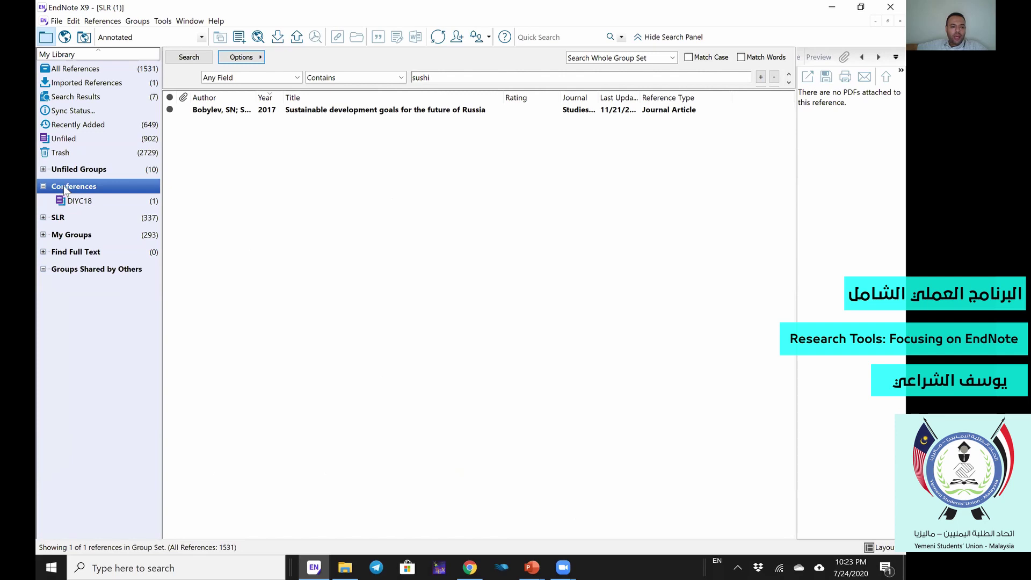
left_click(137, 21)
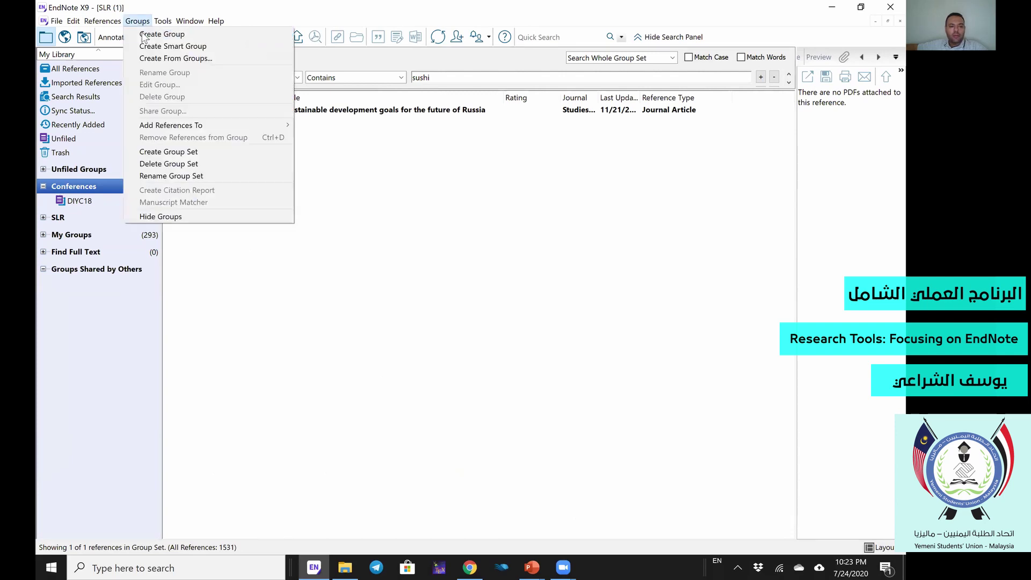
left_click(145, 33)
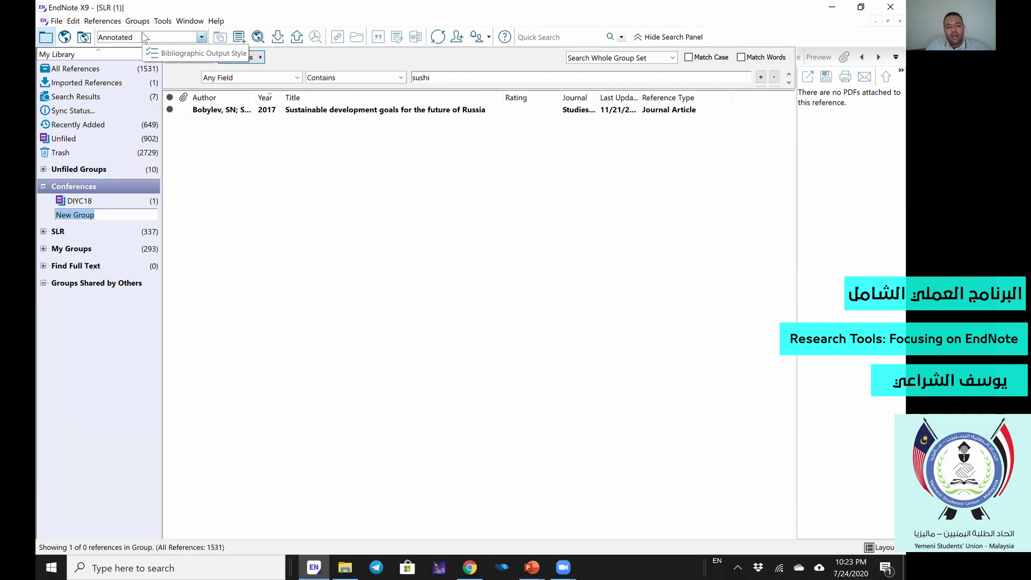
type("Sushi")
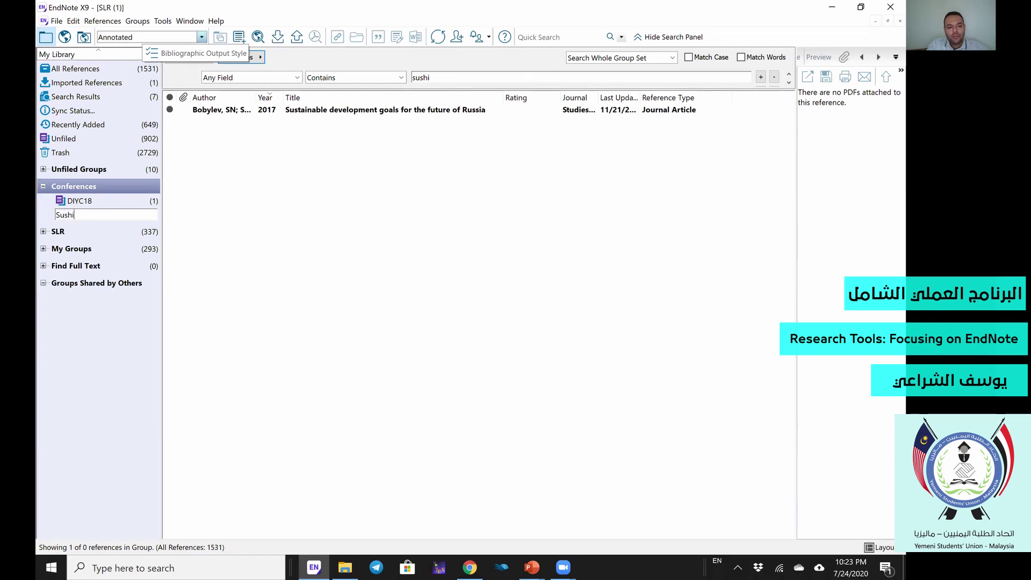
type(" in General")
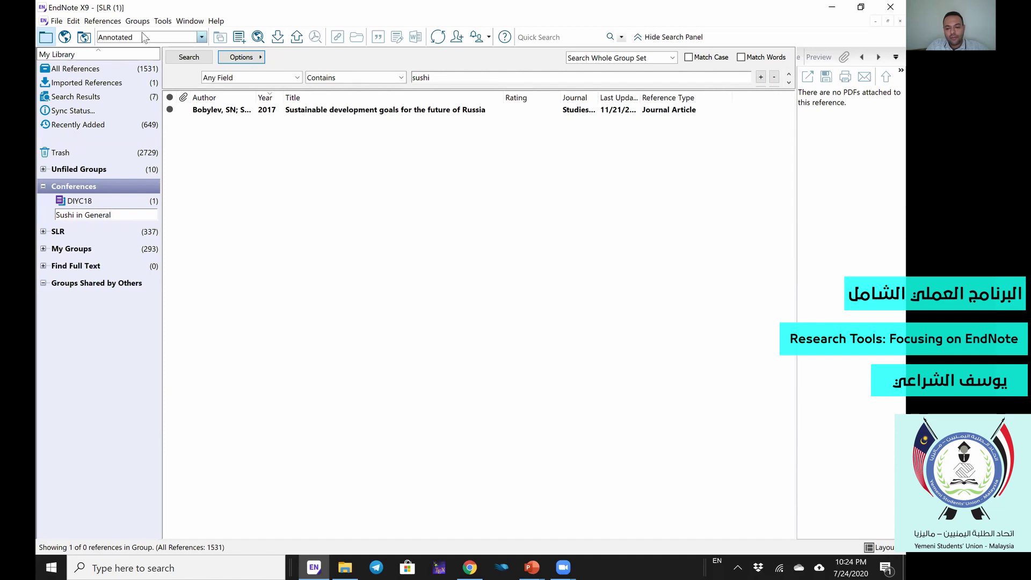
key("Return")
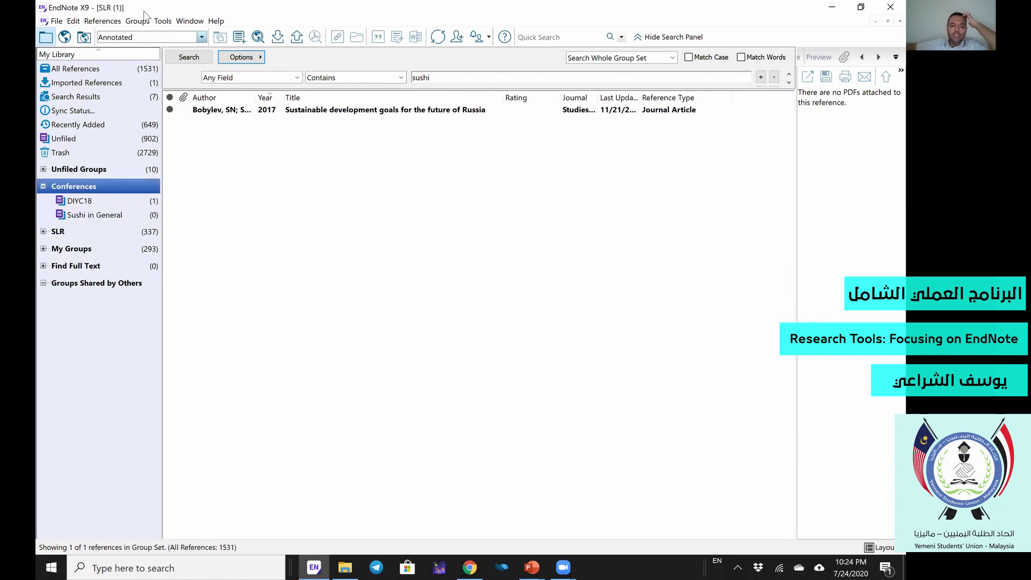
Add all Recently Added references to the Sushi in General group and display that group.
left_click(101, 125)
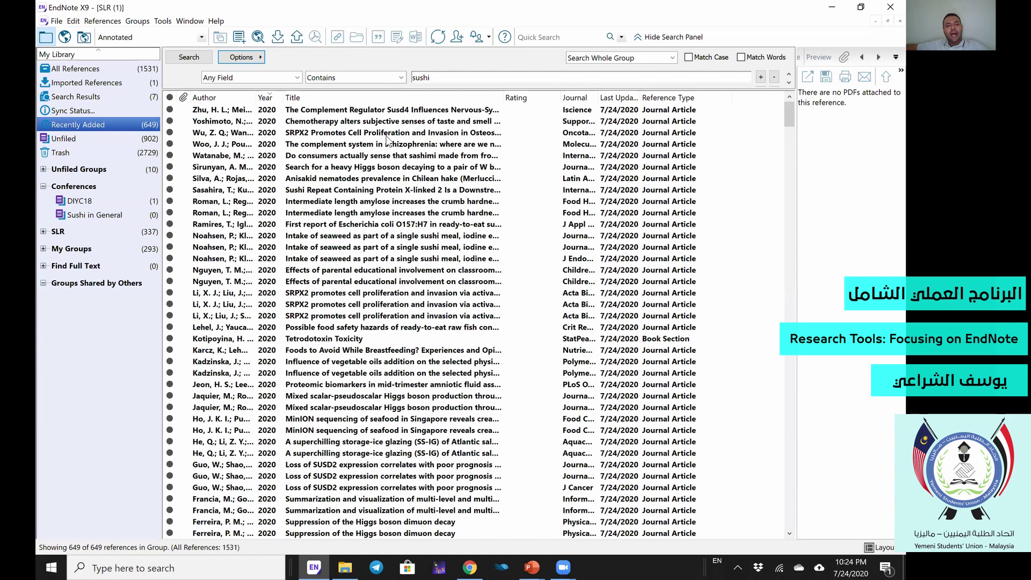
key("Tab")
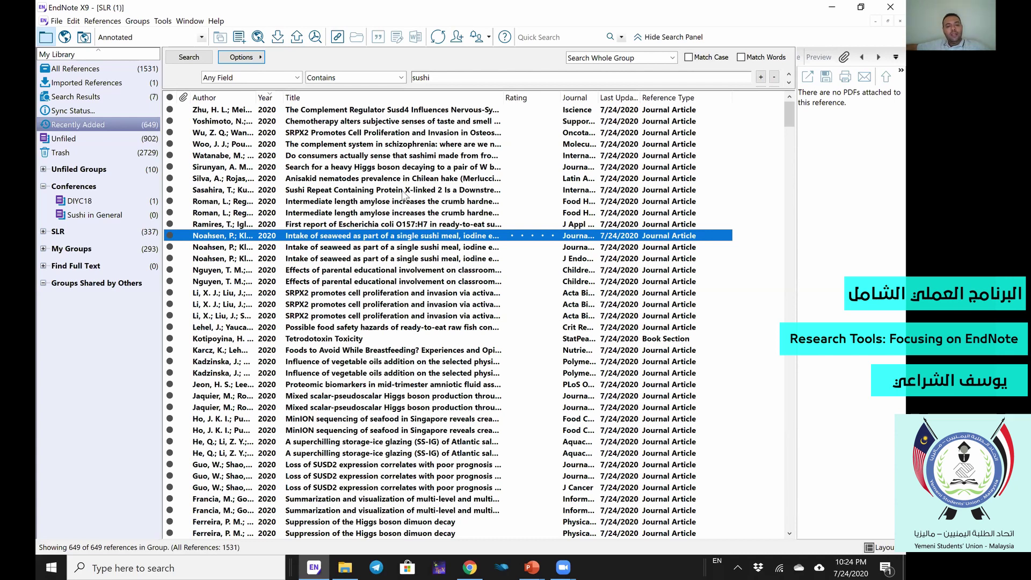
key("w")
key("ctrl+a")
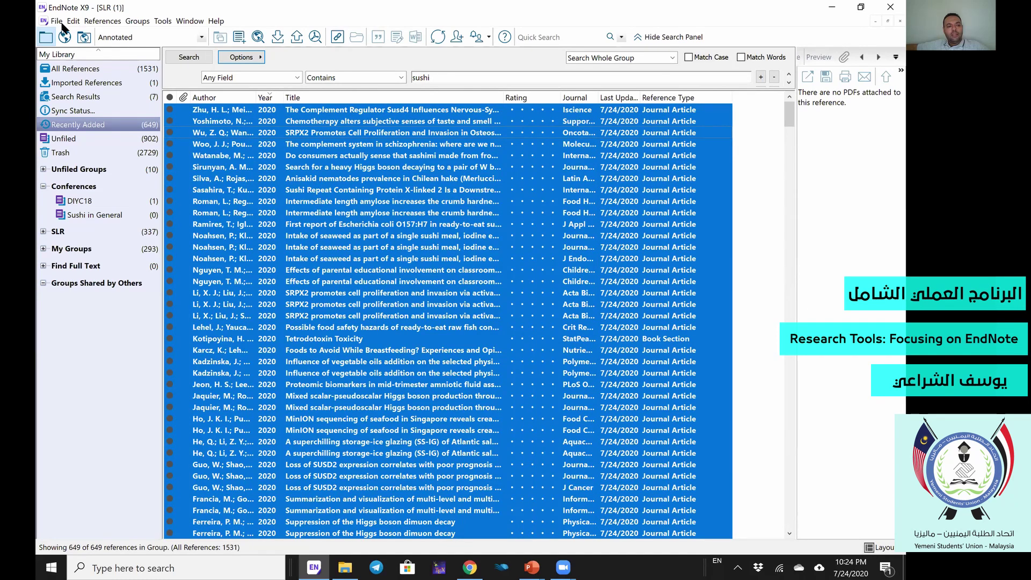
left_click(56, 21)
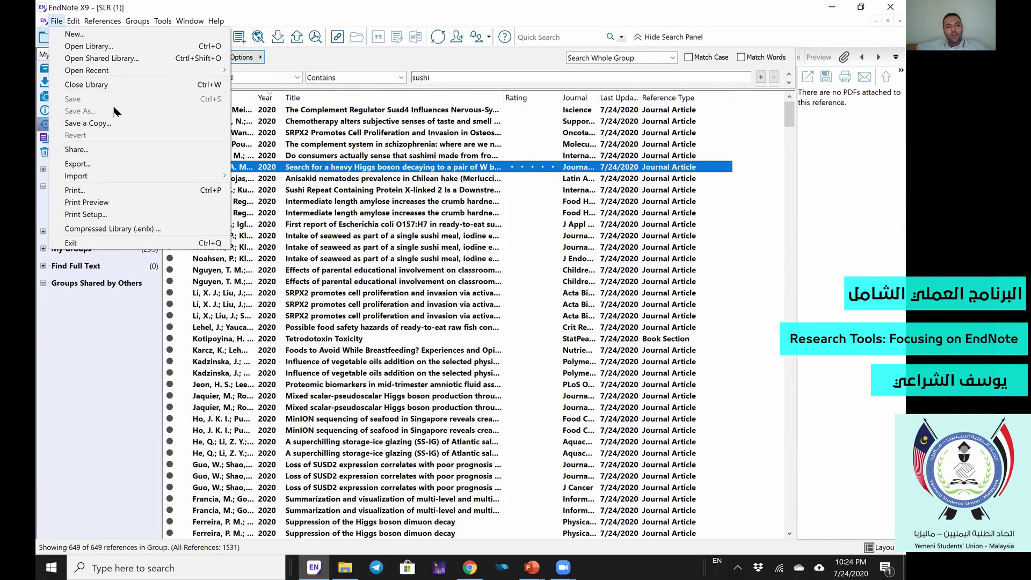
key("Right")
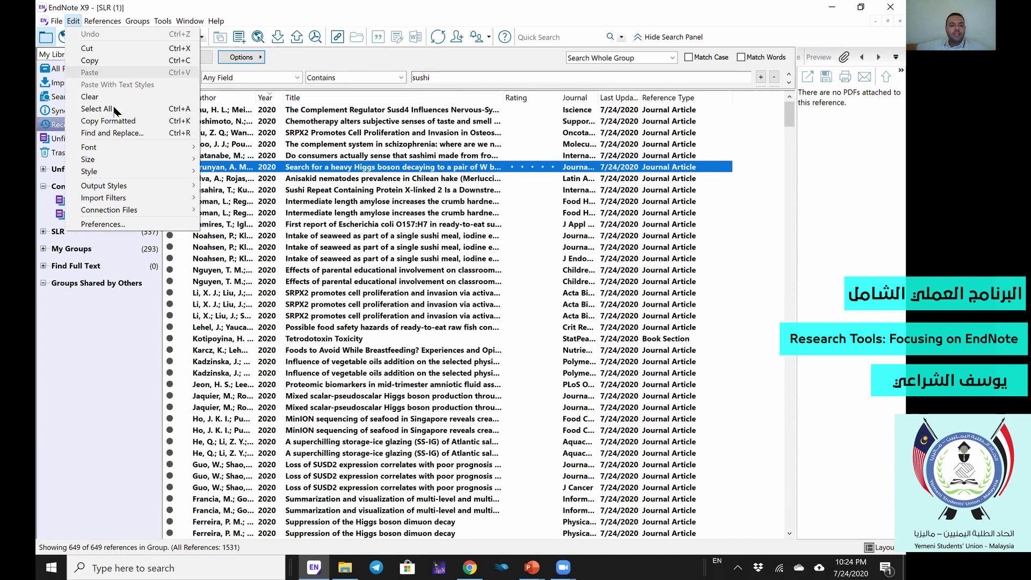
left_click(97, 109)
left_click_drag(331, 224, 107, 215)
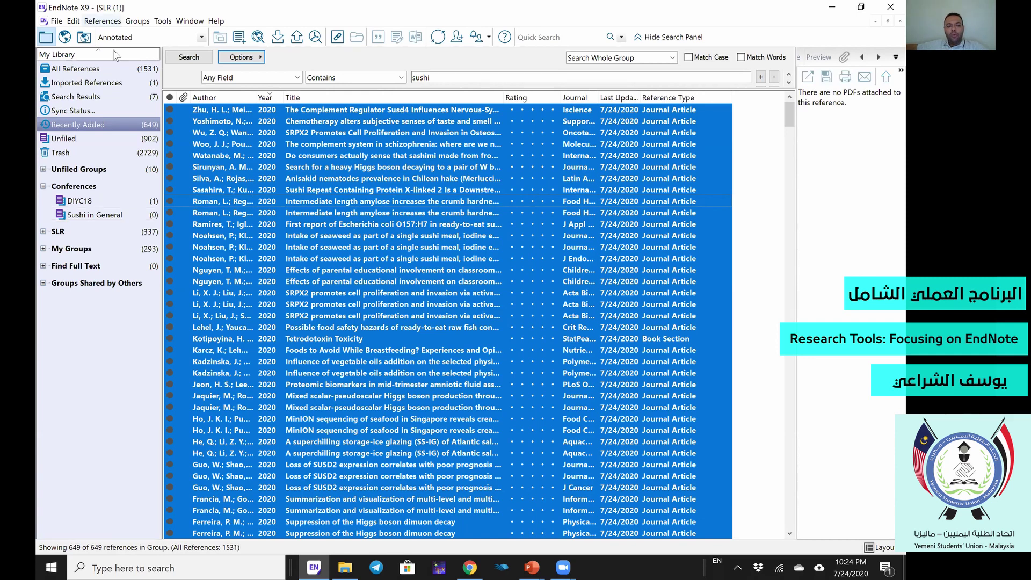
left_click(138, 21)
mouse_move(170, 125)
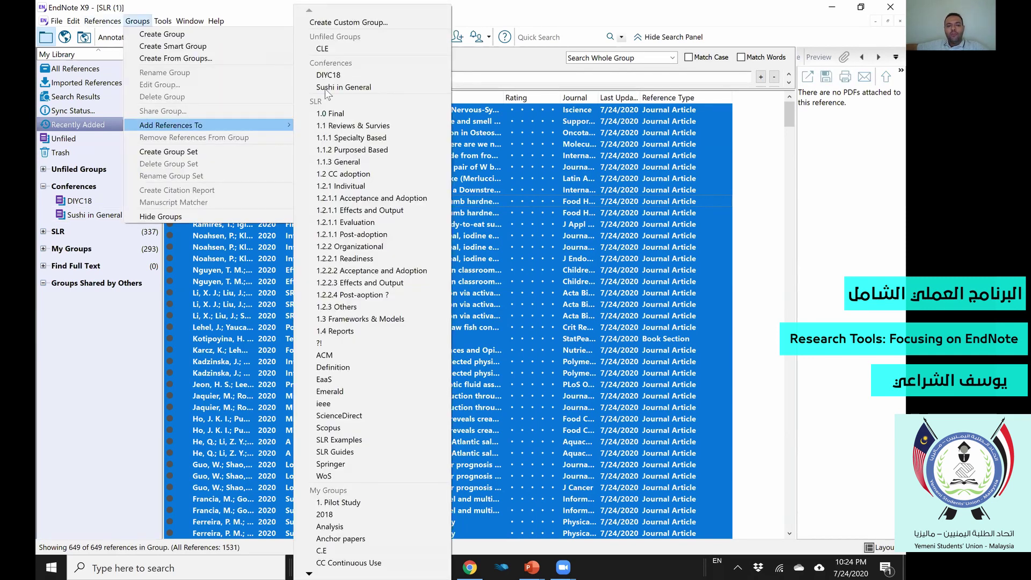
left_click(358, 89)
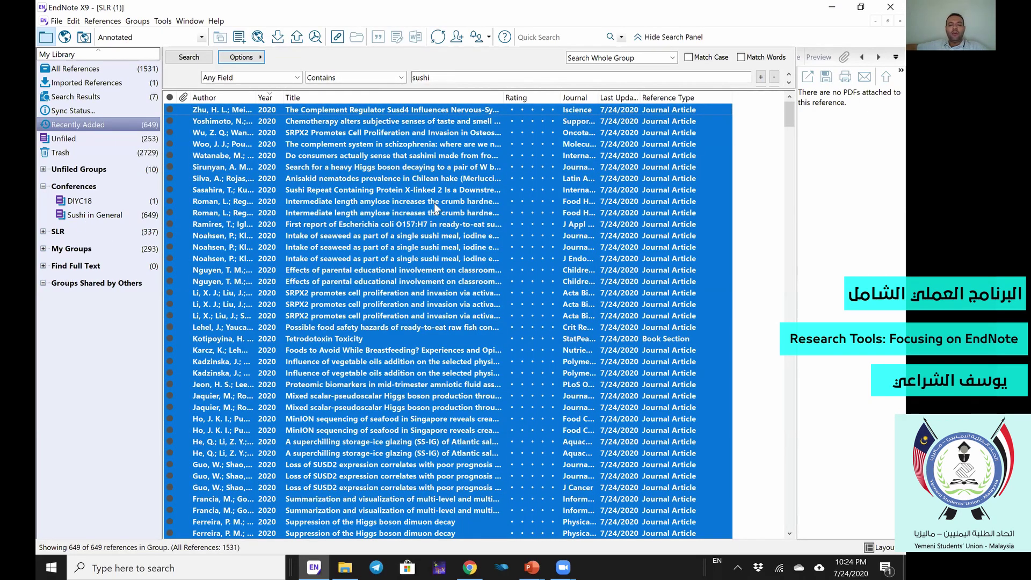
left_click(89, 217)
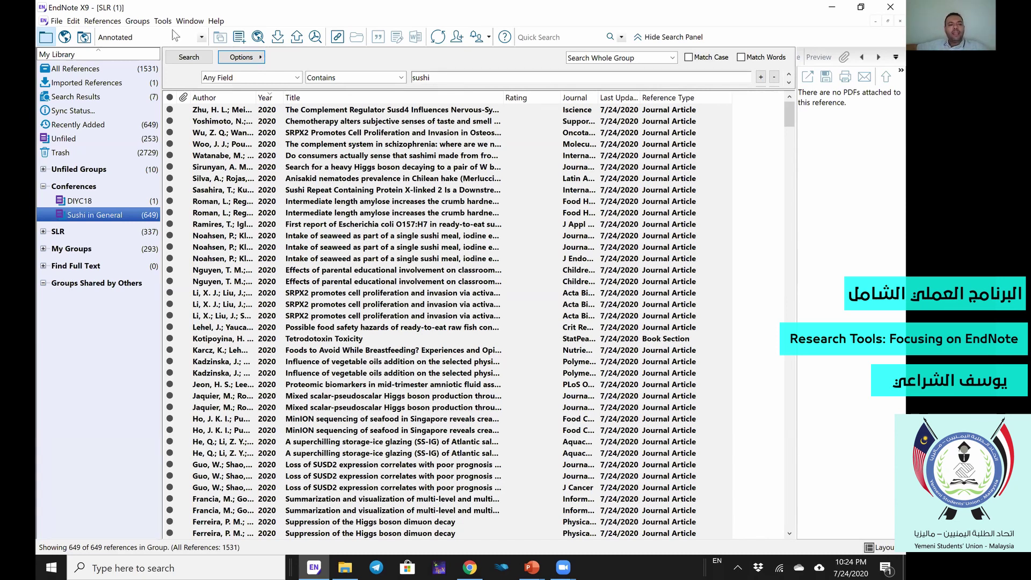
Start a smart group in the Conferences set and name it "Sushi Domains".
left_click(139, 22)
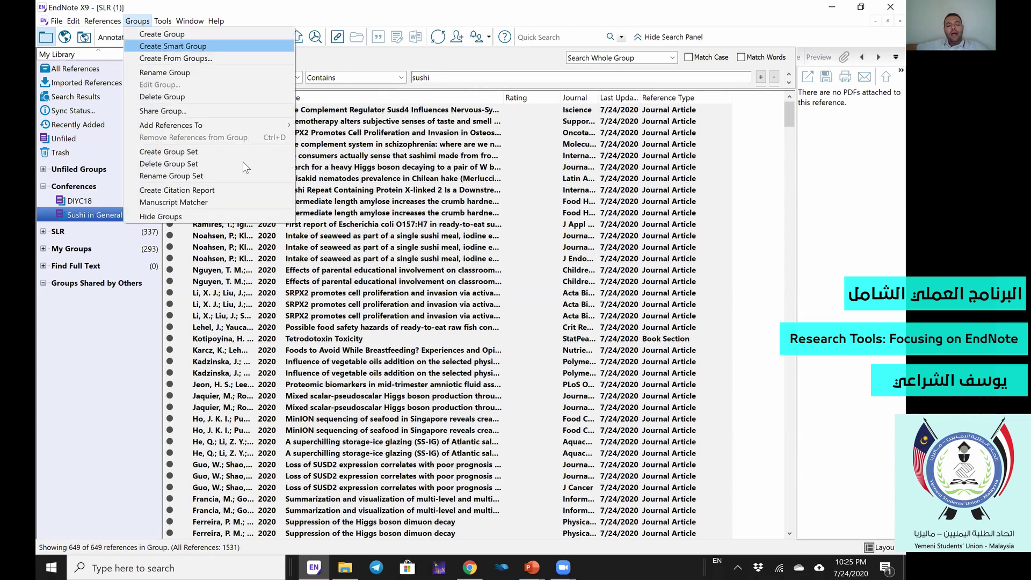
left_click(162, 47)
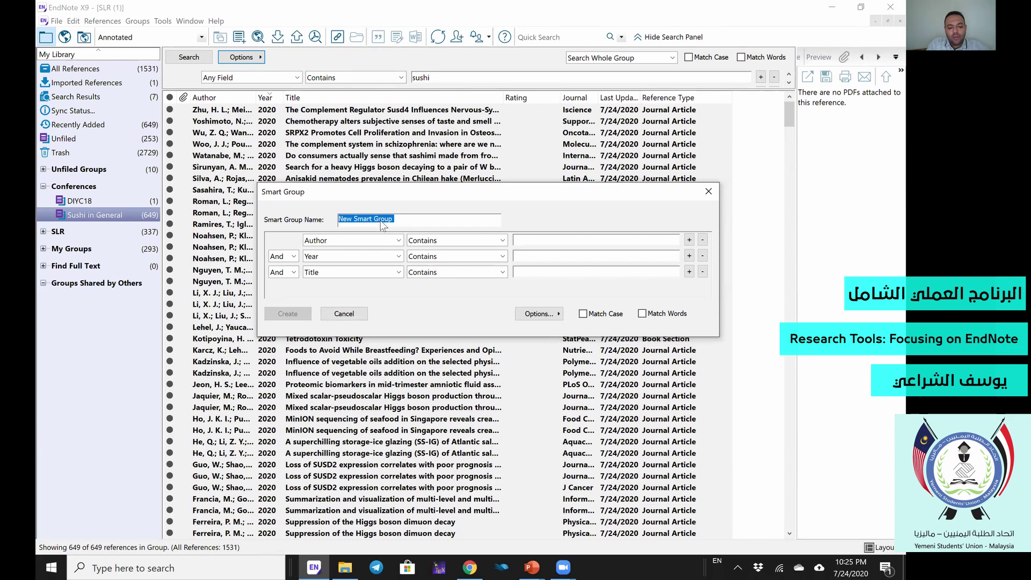
type("Sushi Domains")
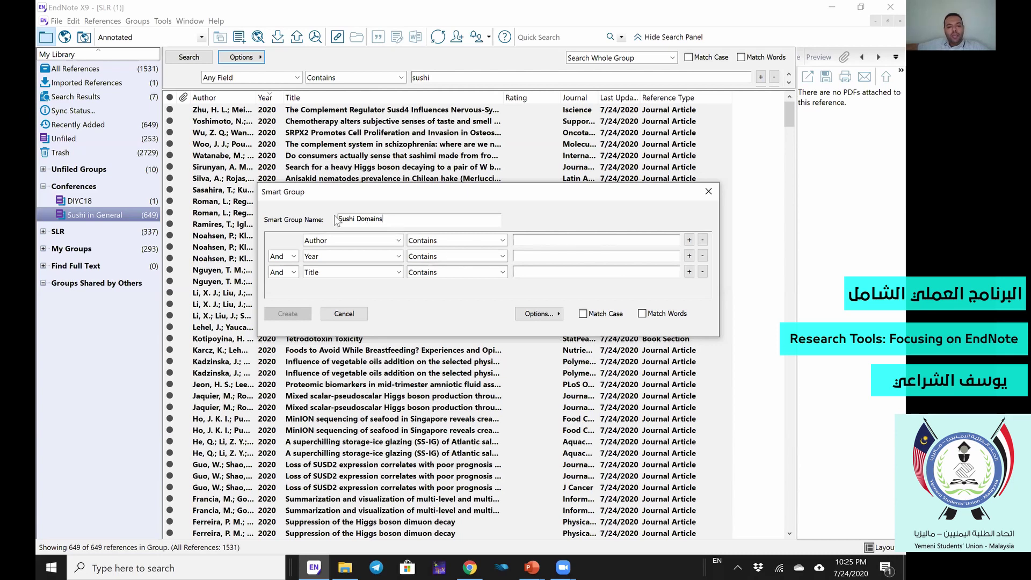
Set the first smart group criterion to Any Field contains "sushi domain" and create the group.
left_click(371, 239)
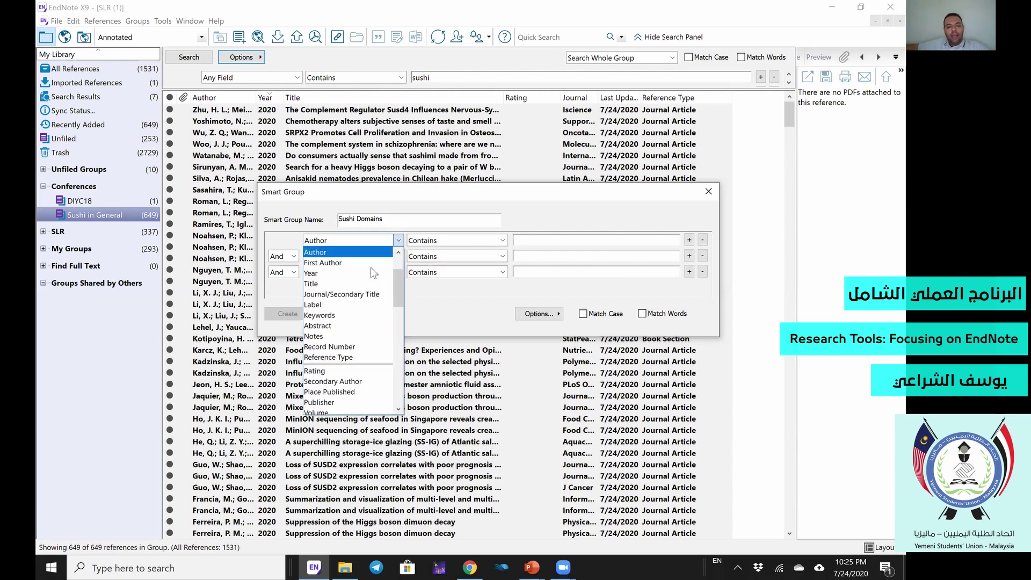
scroll(370, 267, "up", 1)
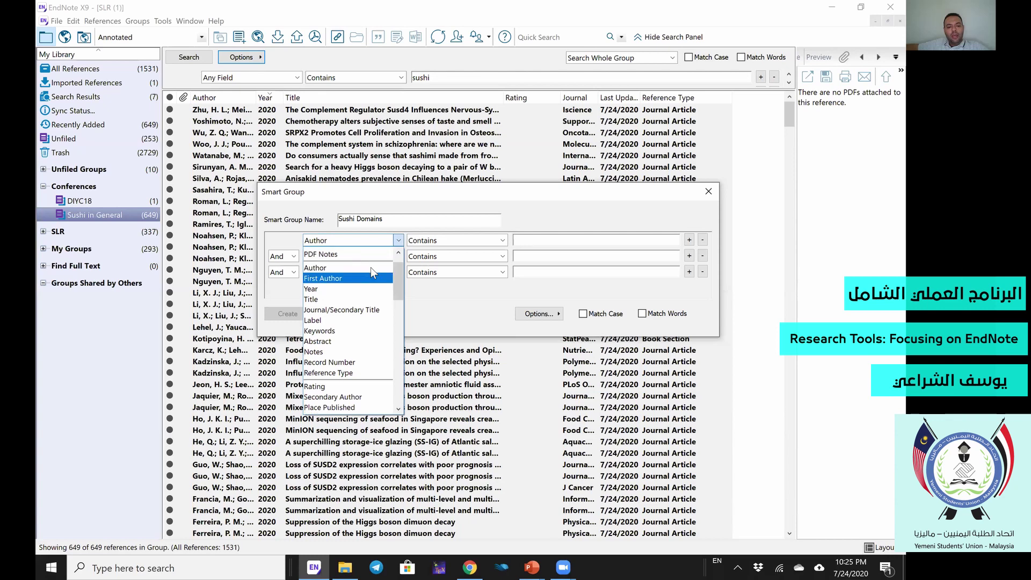
scroll(350, 251, "up", 1)
left_click(350, 254)
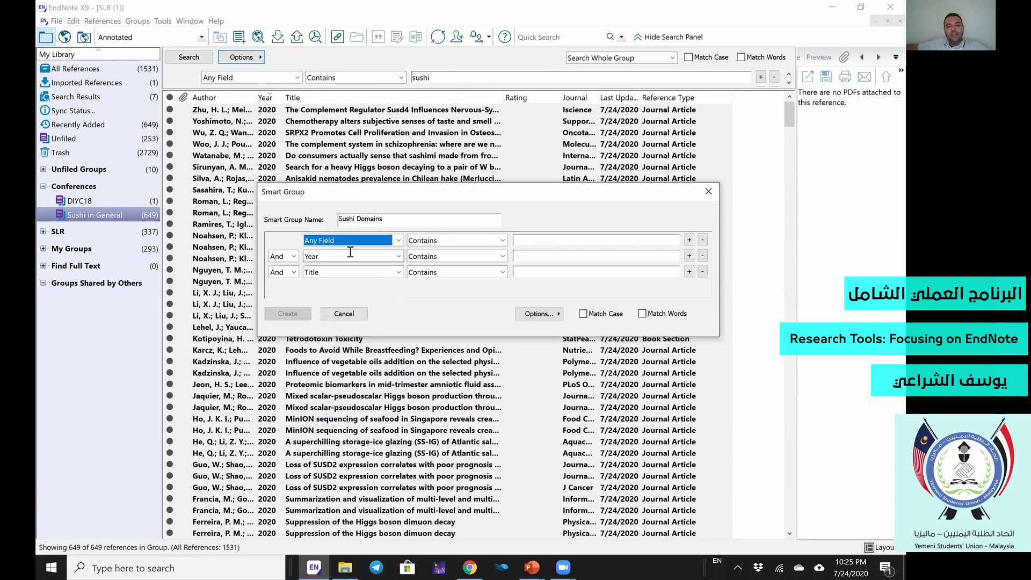
left_click(539, 242)
type("su")
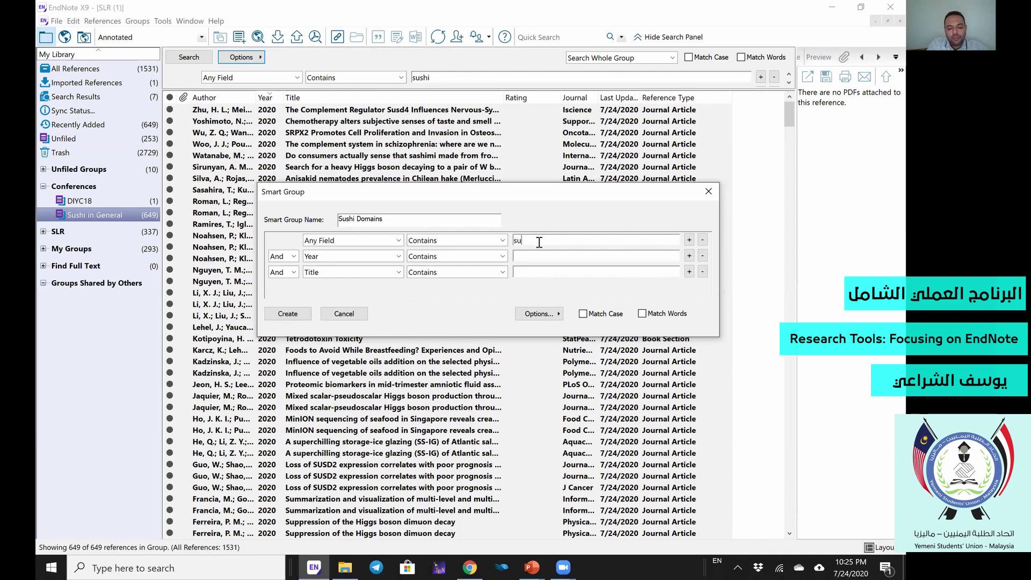
type("shi ")
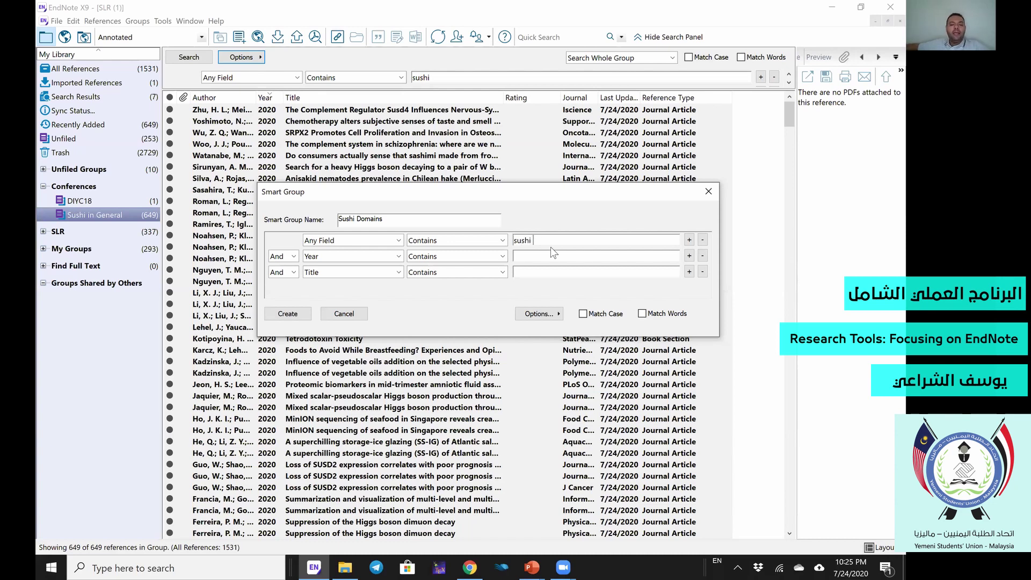
type("domain")
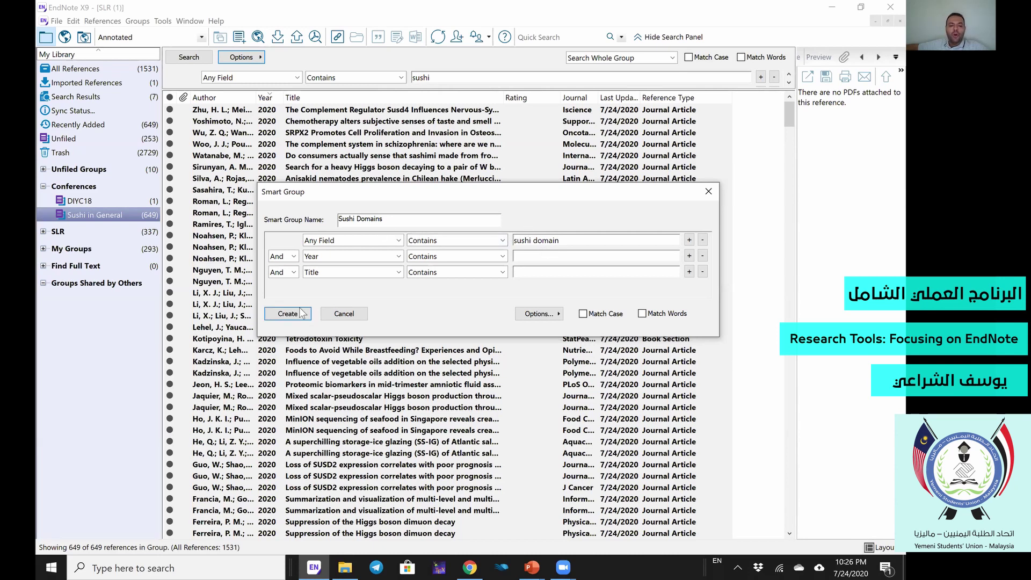
left_click(288, 315)
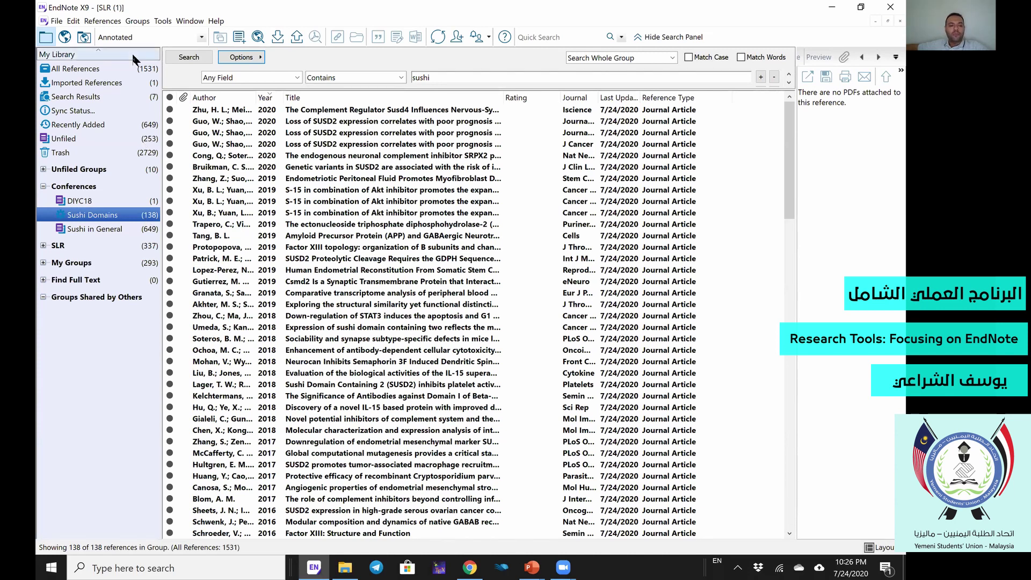
Start a new group built from existing groups and name it "Not Sushi Domains".
left_click(135, 23)
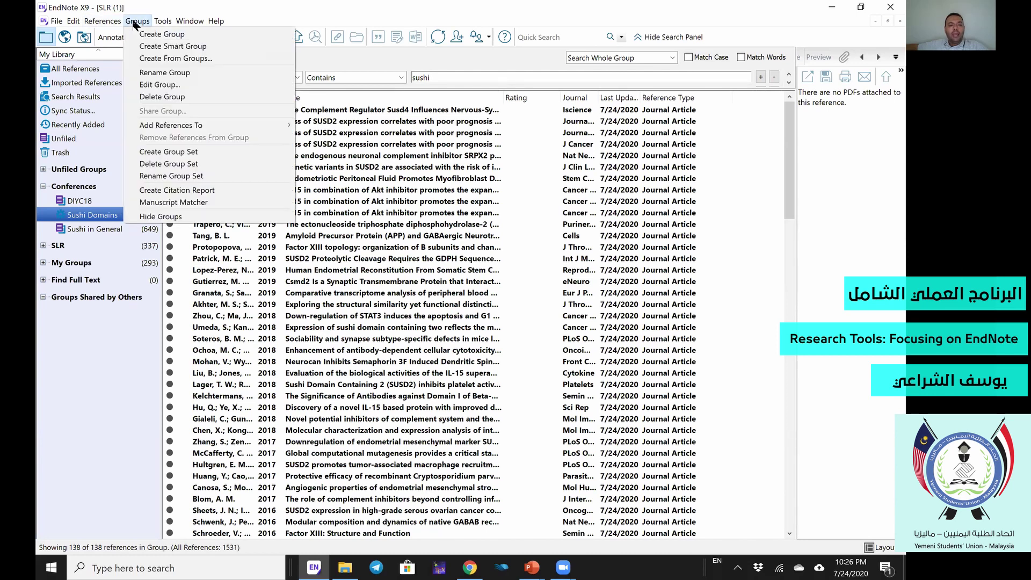
left_click(167, 59)
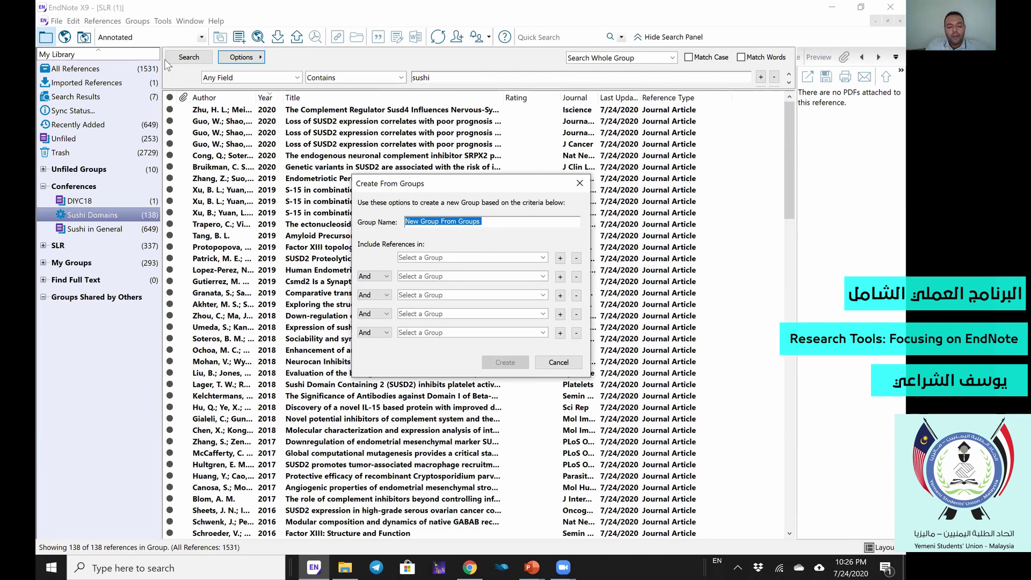
type("Not ")
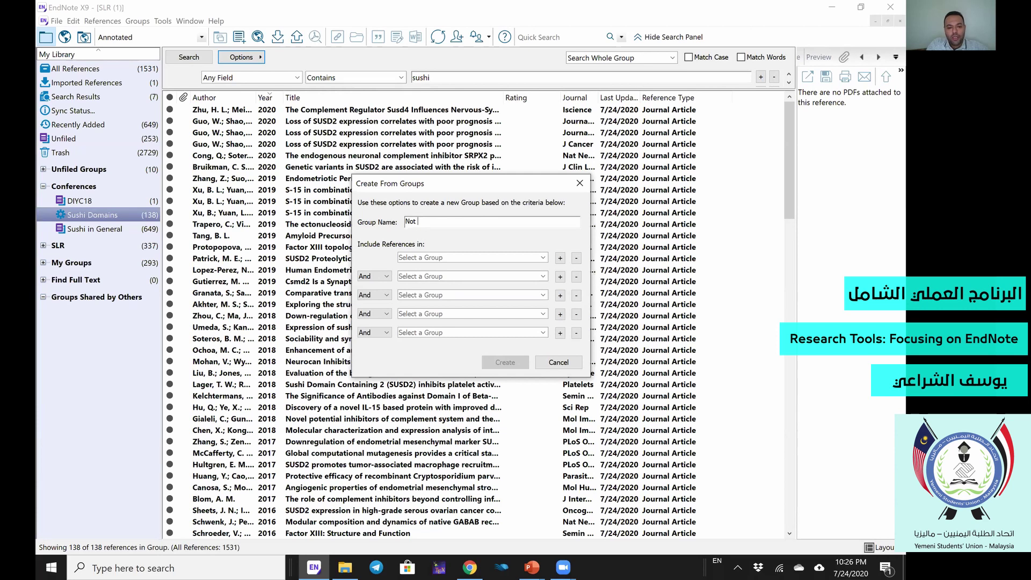
type("Sushi Domains")
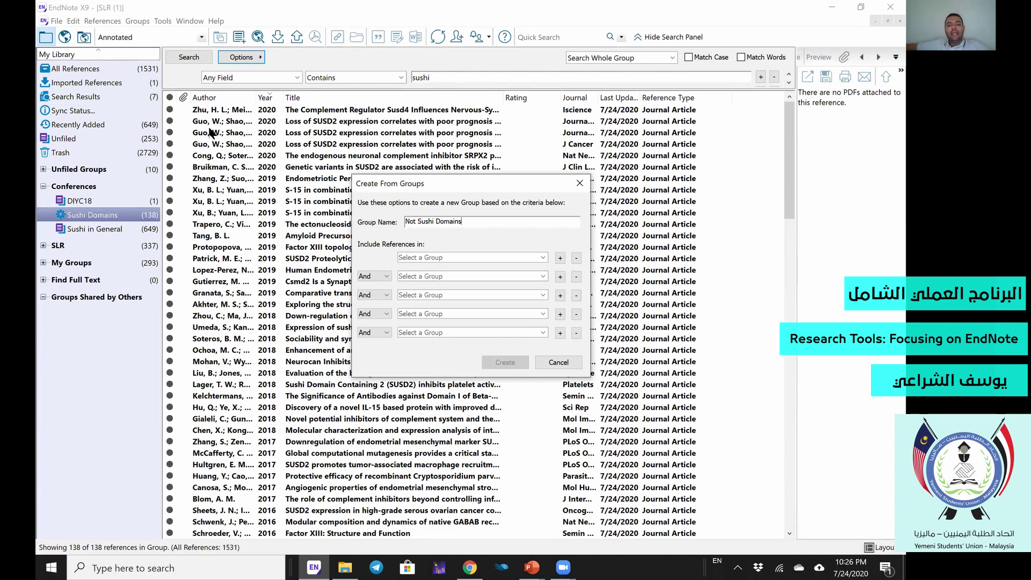
Define the group as references in Sushi in General but Not in Sushi Domains, and create it.
left_click(469, 258)
left_click(439, 300)
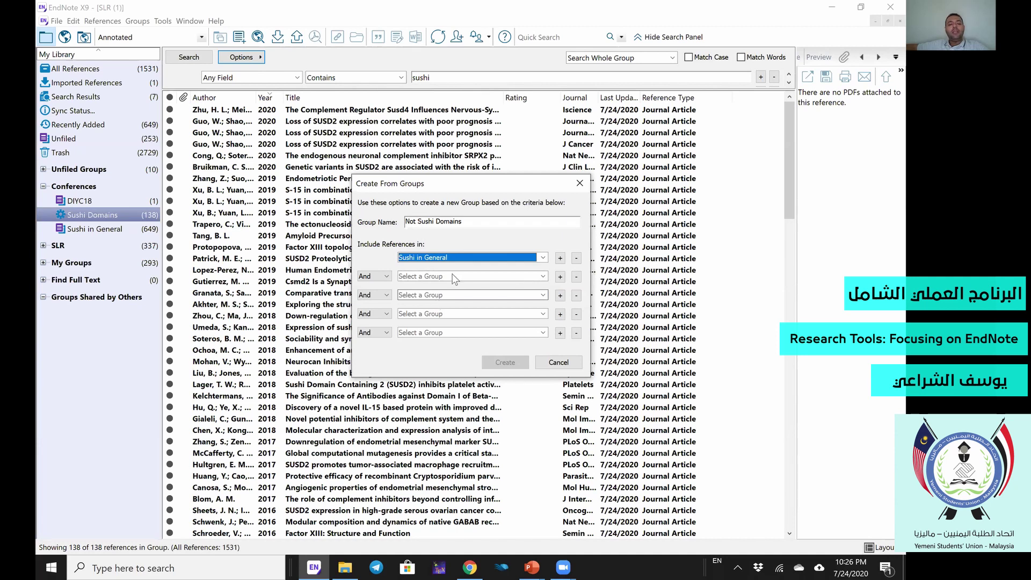
left_click(371, 278)
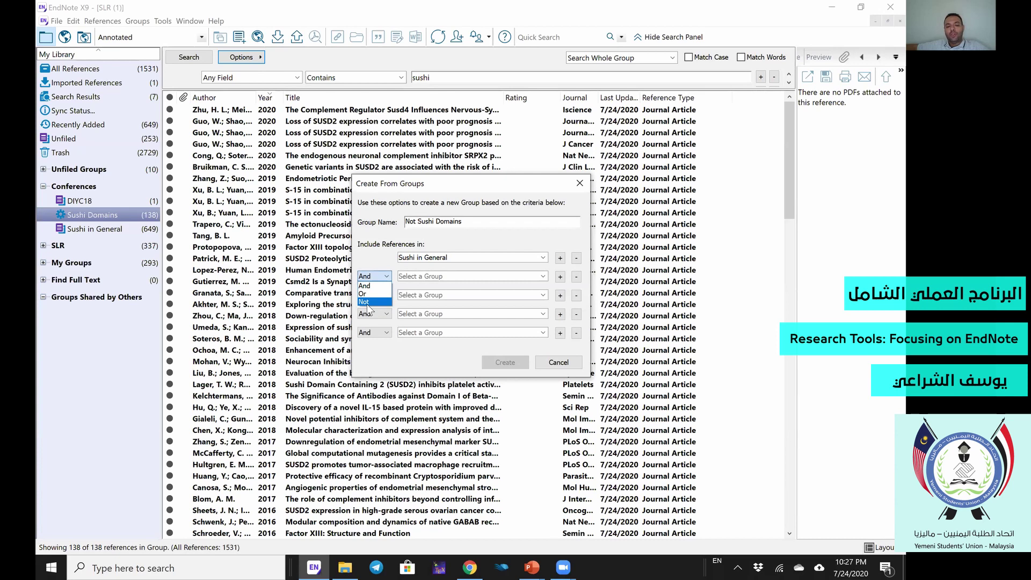
left_click(367, 302)
left_click(427, 277)
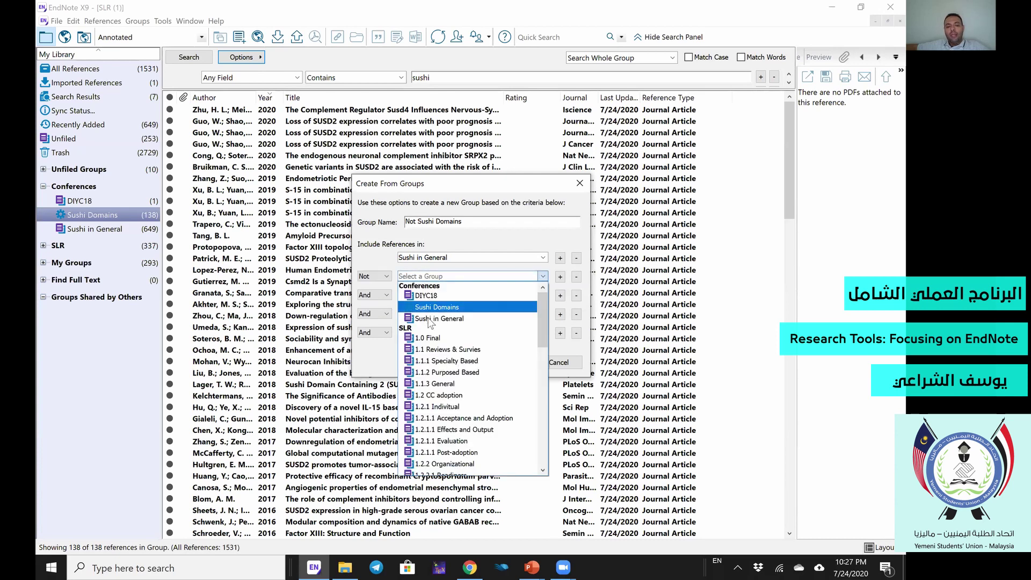
left_click(424, 307)
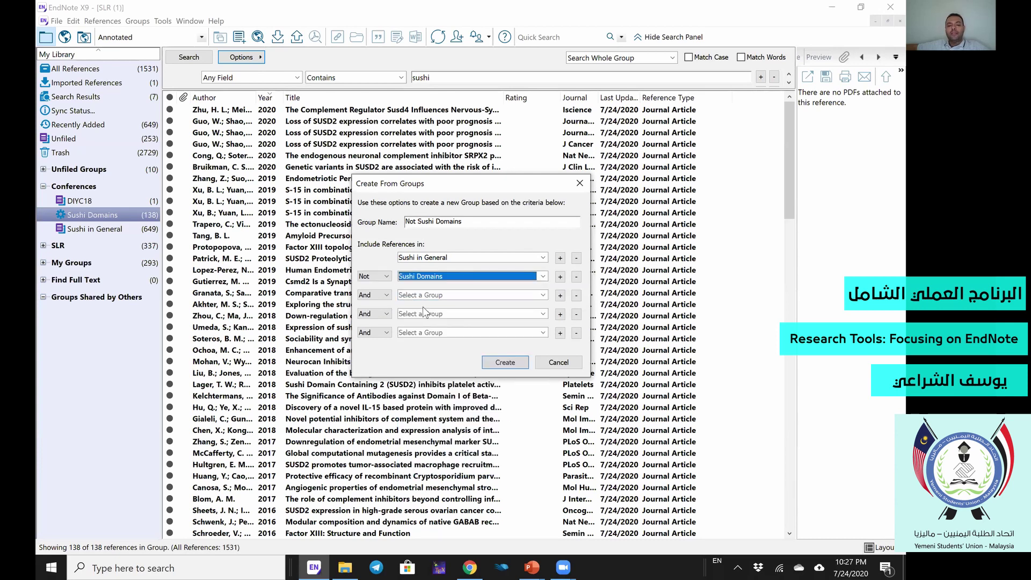
left_click_drag(460, 222, 402, 223)
left_click(415, 222)
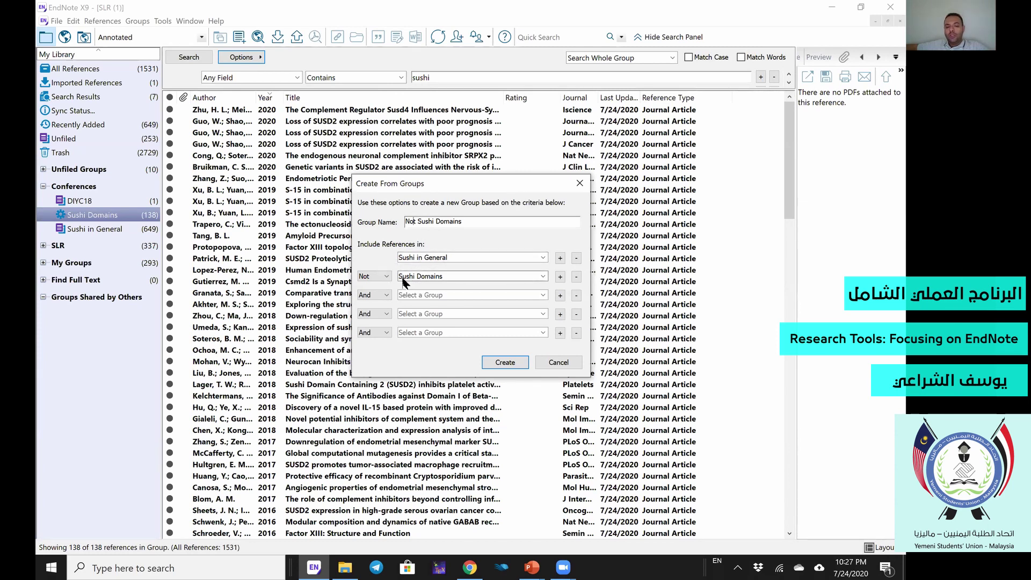
left_click(504, 363)
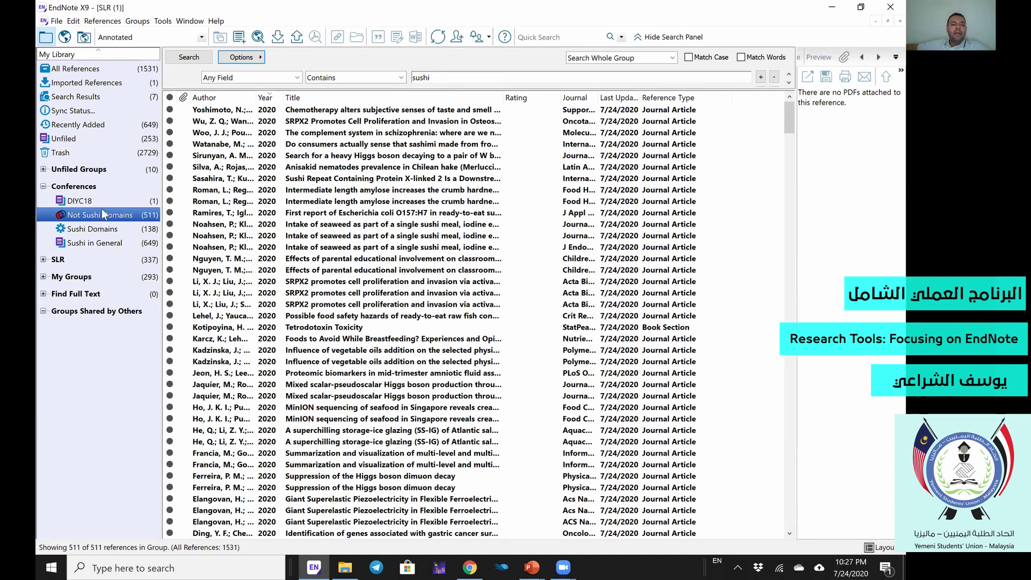
Create a group set named "Sushi" and move Not Sushi Domains, Sushi Domains and Sushi in General into it from Conferences.
left_click(89, 226)
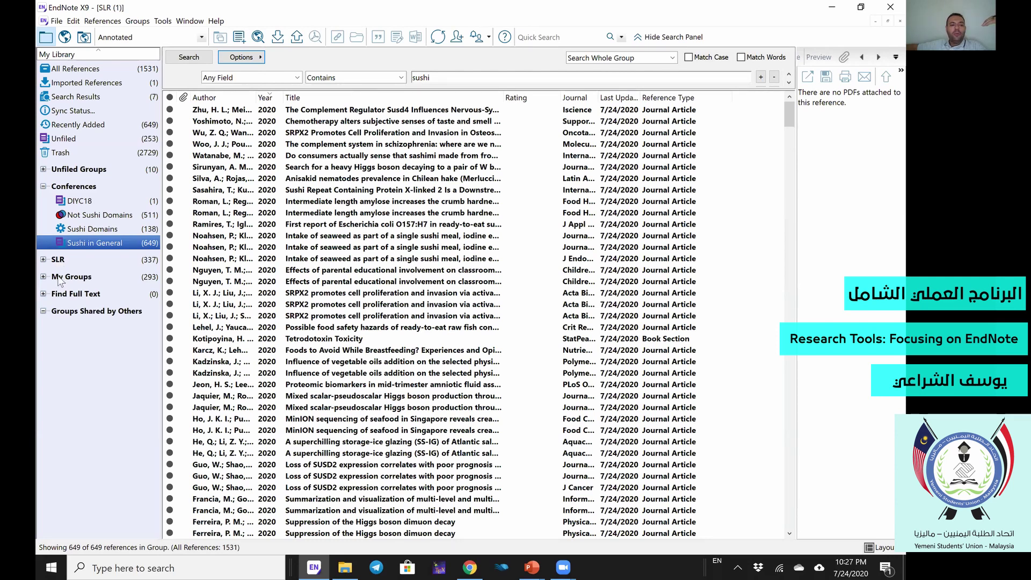
left_click(136, 23)
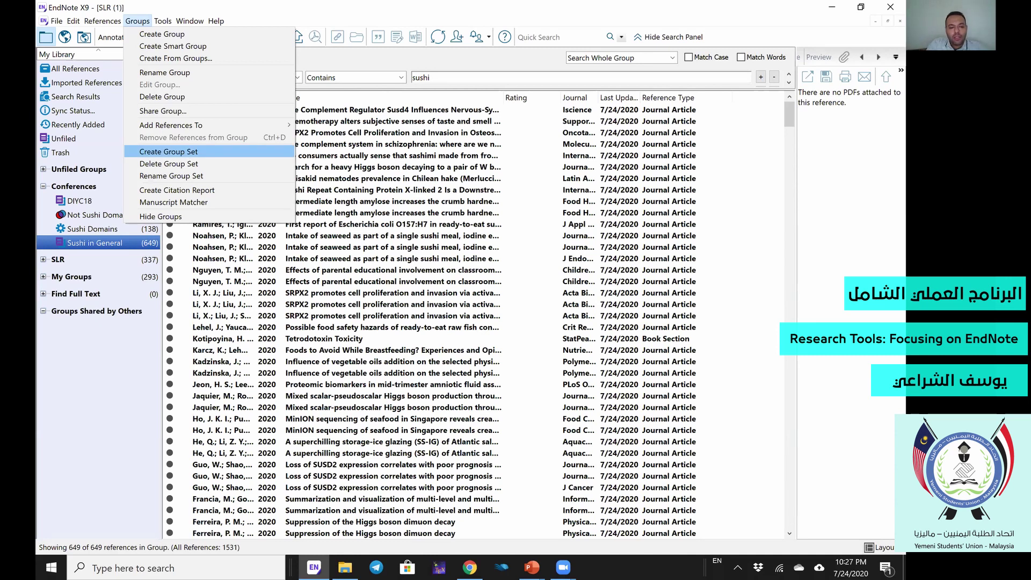
left_click(183, 155)
type("Sushi")
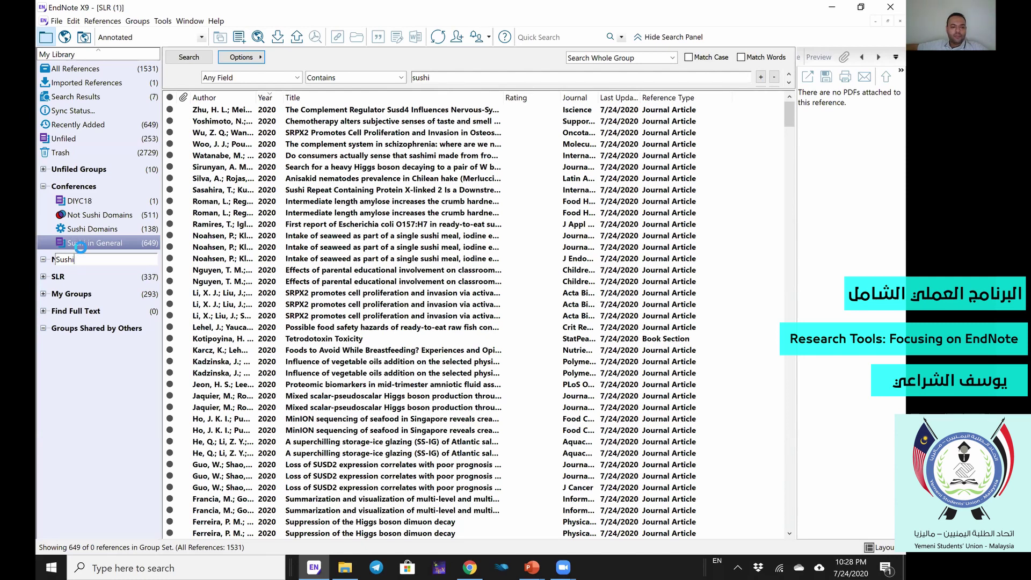
key("Return")
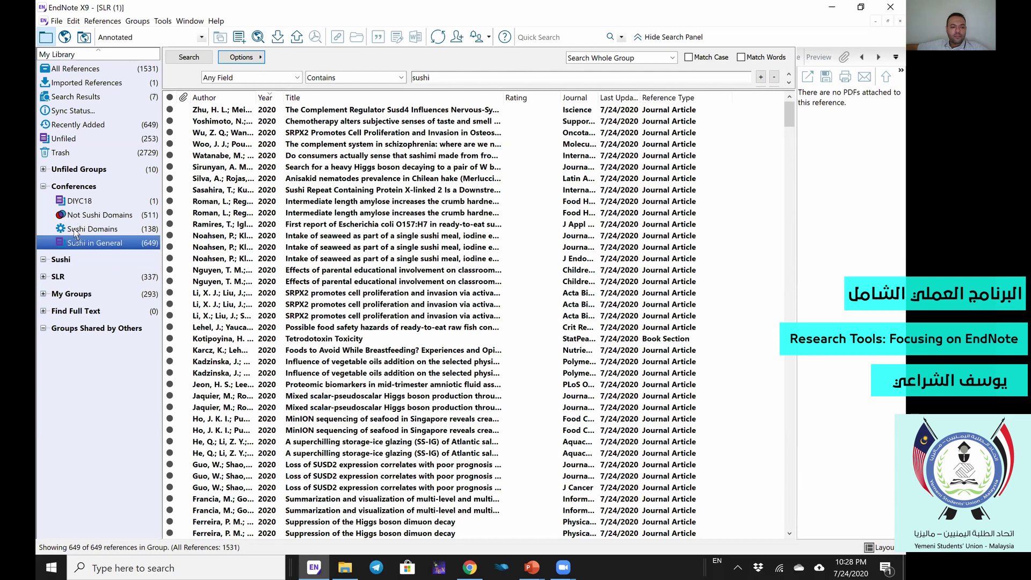
left_click(75, 230)
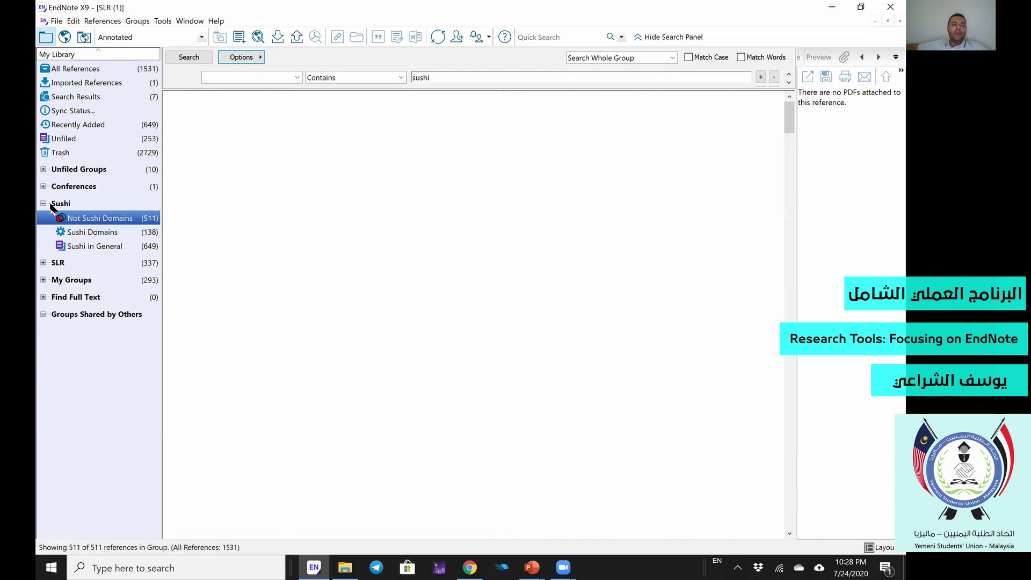
Display the Not Sushi Domains group, collapse and expand the Sushi group set, and display the Sushi in General group.
left_click(89, 218)
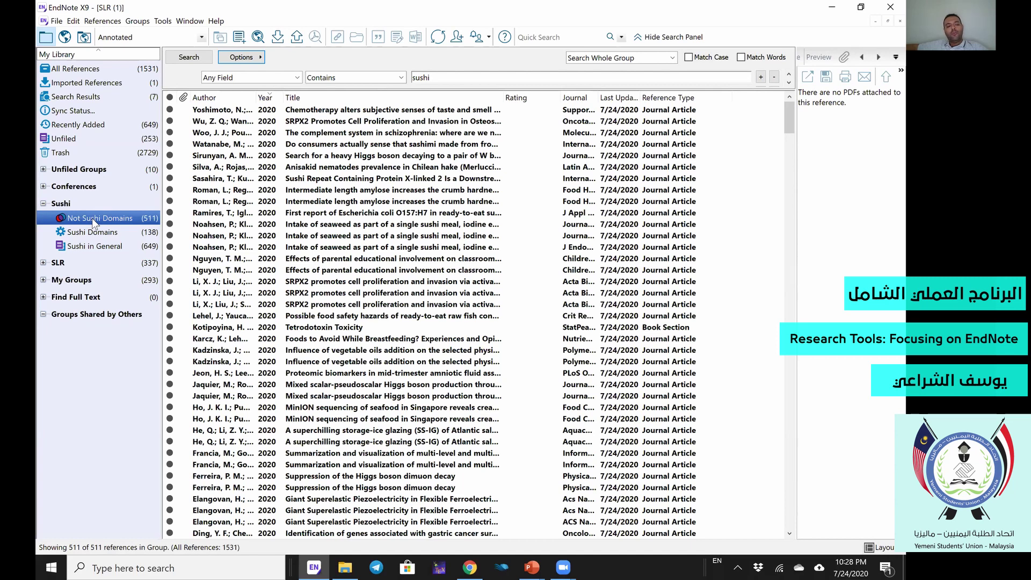
key("Left")
key("Left")
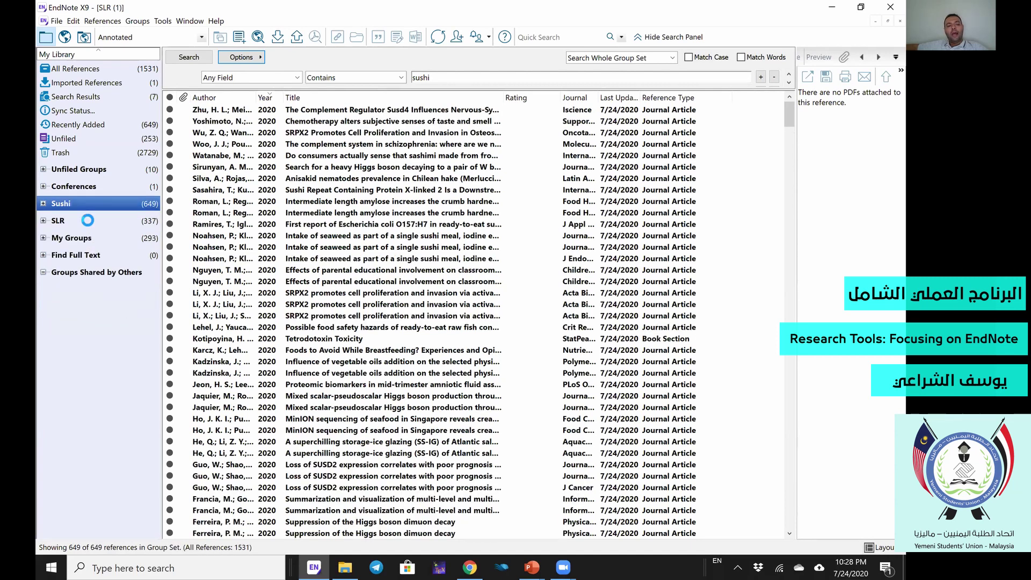
key("Right")
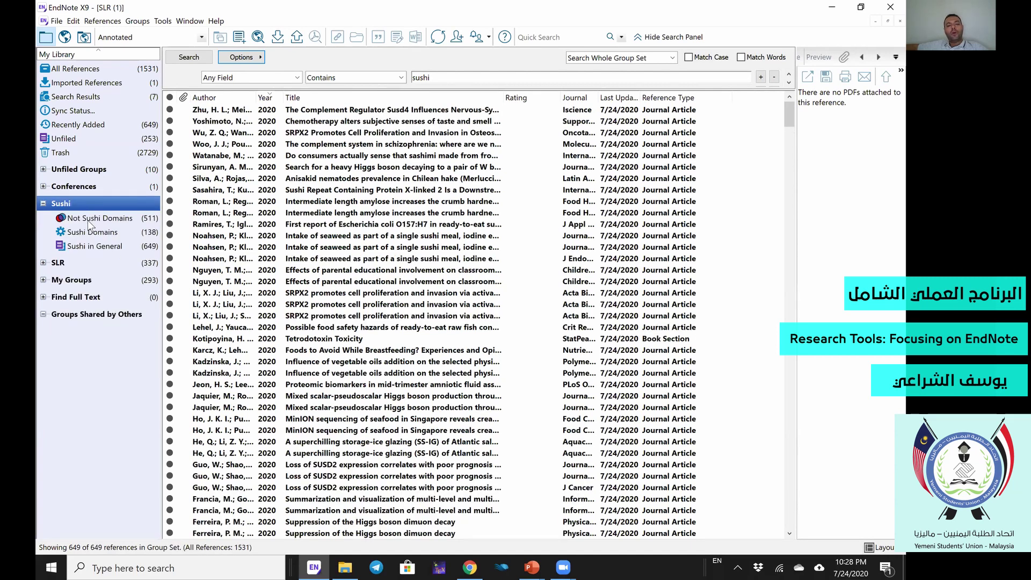
key("Down")
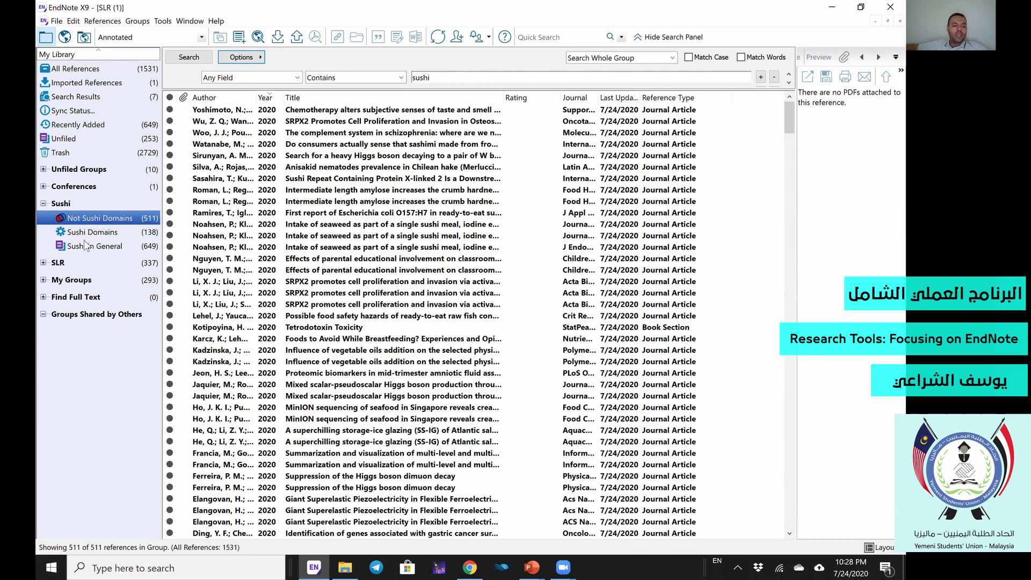
left_click(86, 247)
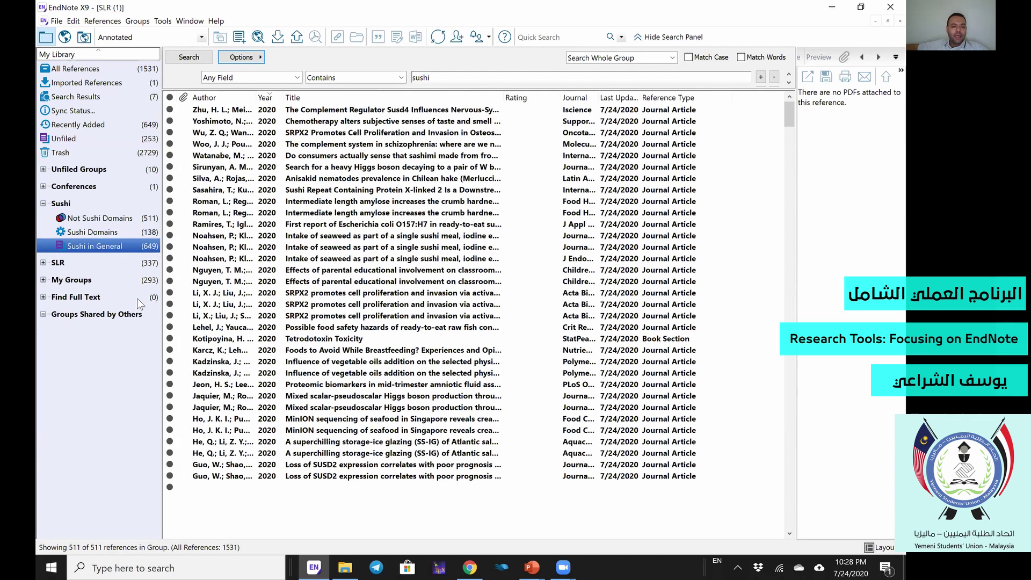
right_click(96, 248)
key("Return")
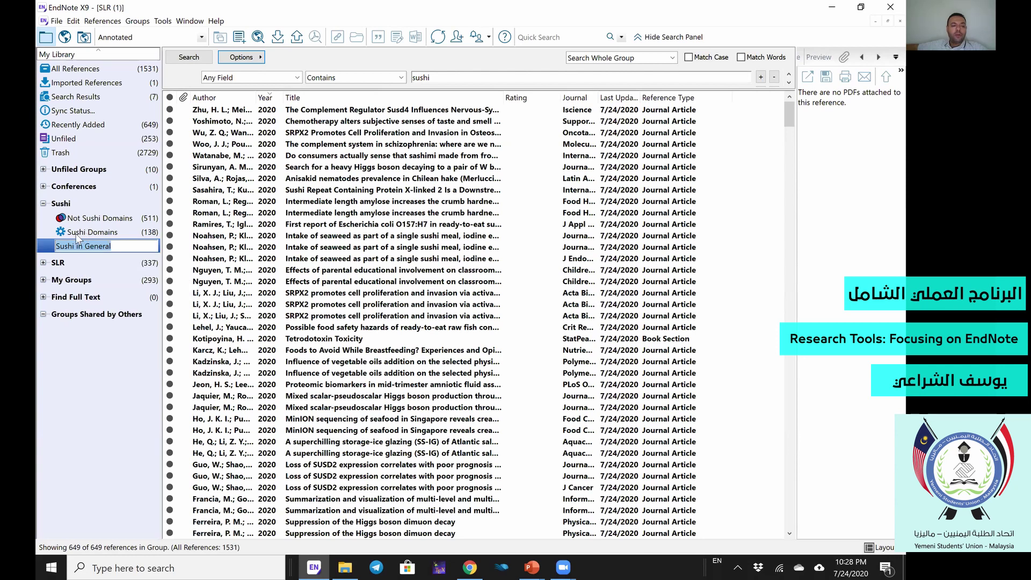
key("Return")
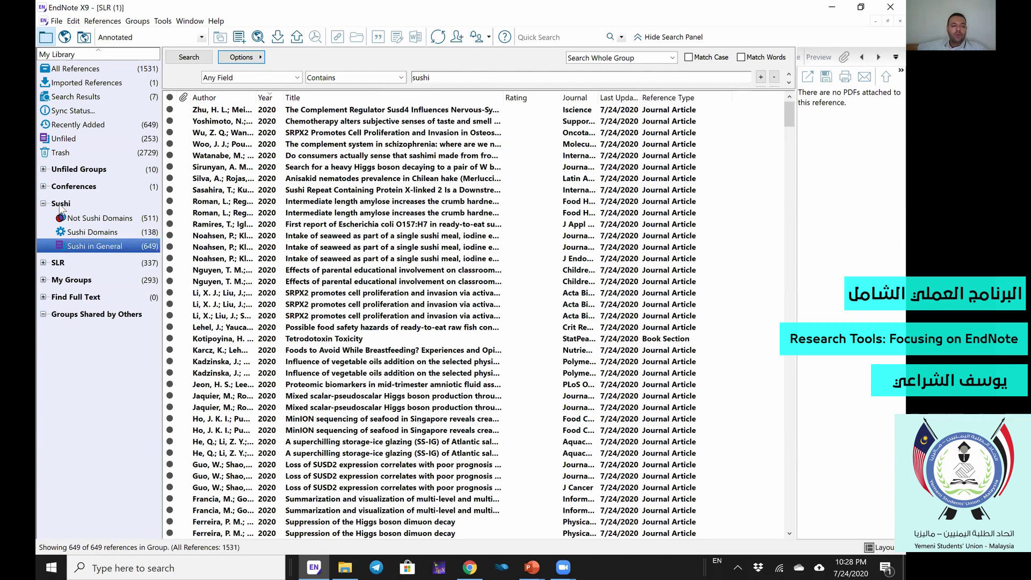
right_click(60, 206)
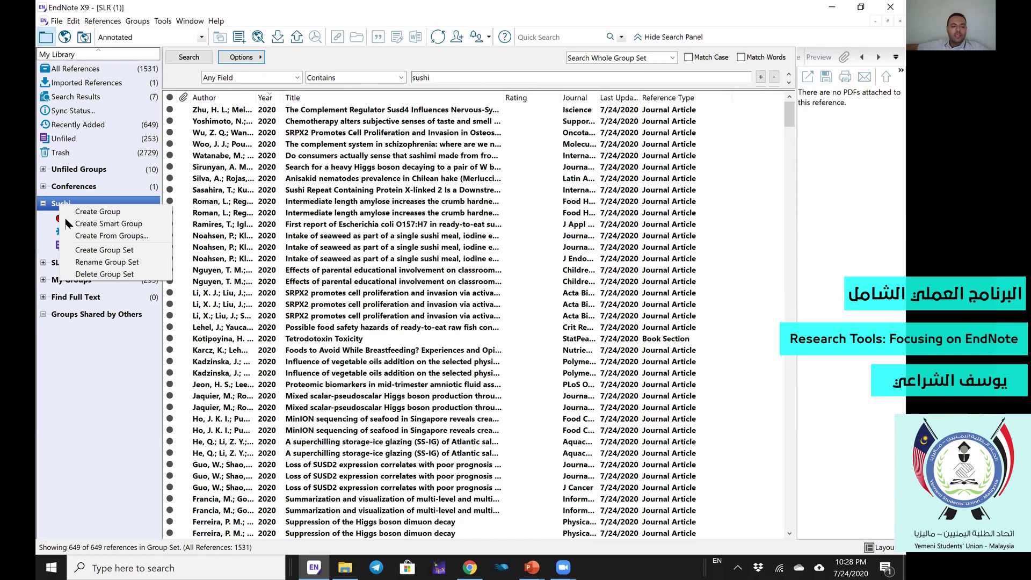
Open the Not Sushi Domains group for editing to review its combination criteria, and close it without saving.
left_click(89, 220)
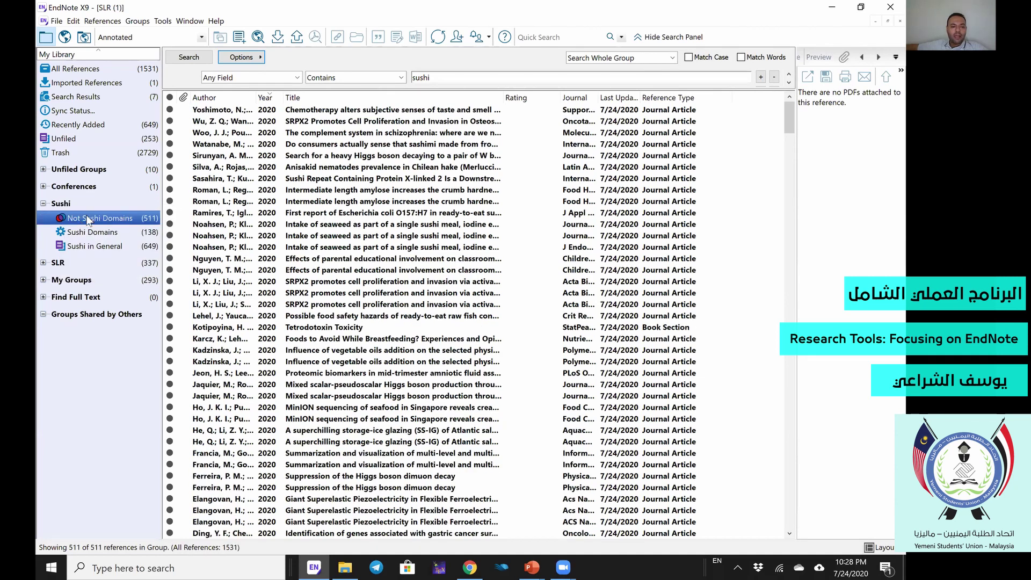
right_click(89, 220)
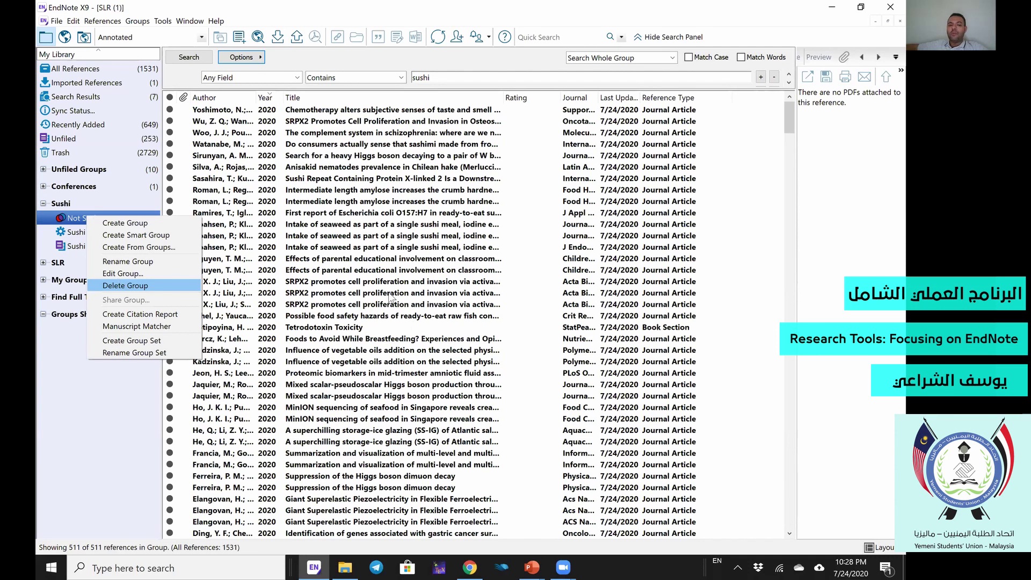
key("Up")
key("Up")
key("Return")
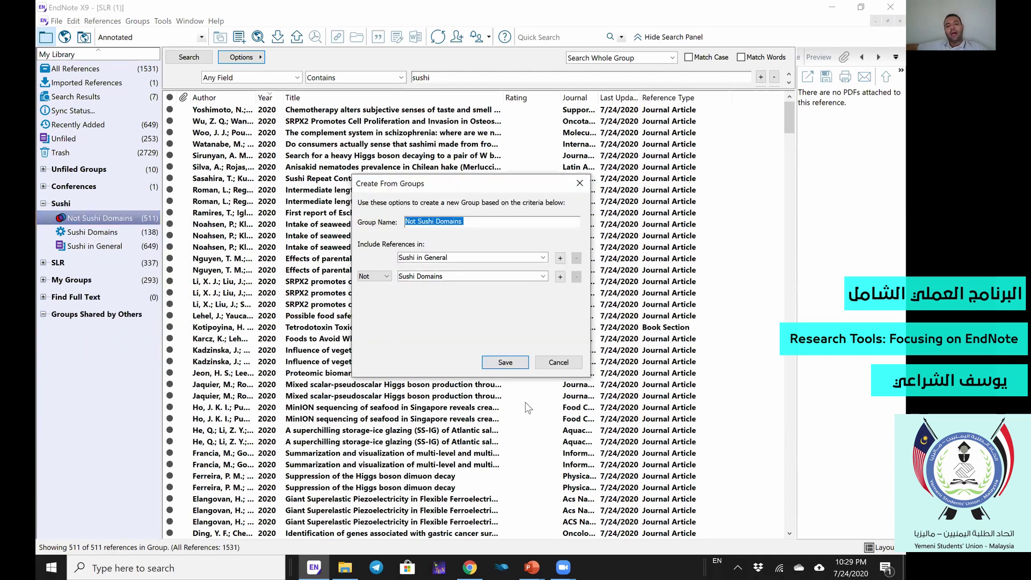
left_click(557, 362)
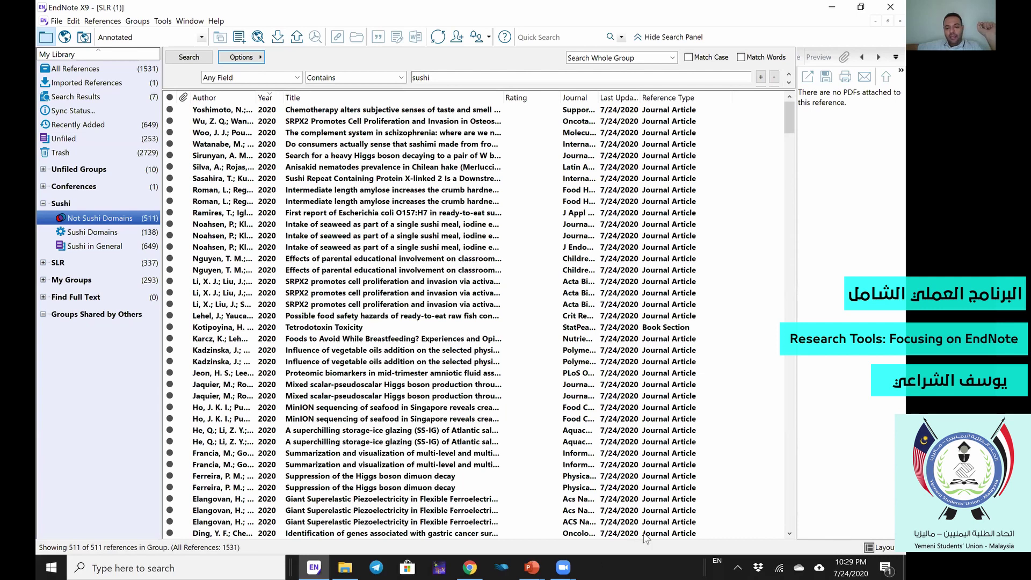
key("alt+Tab")
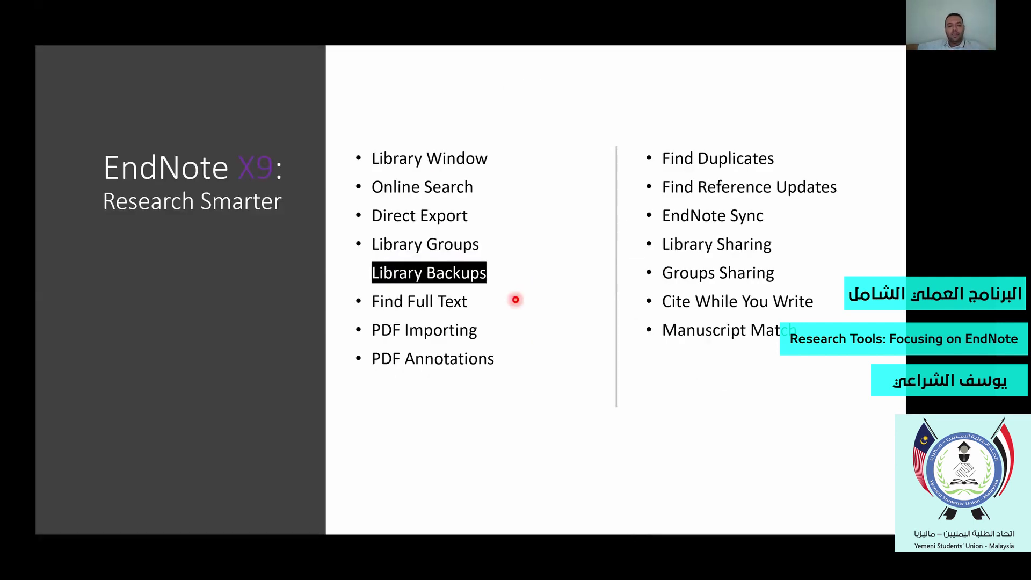
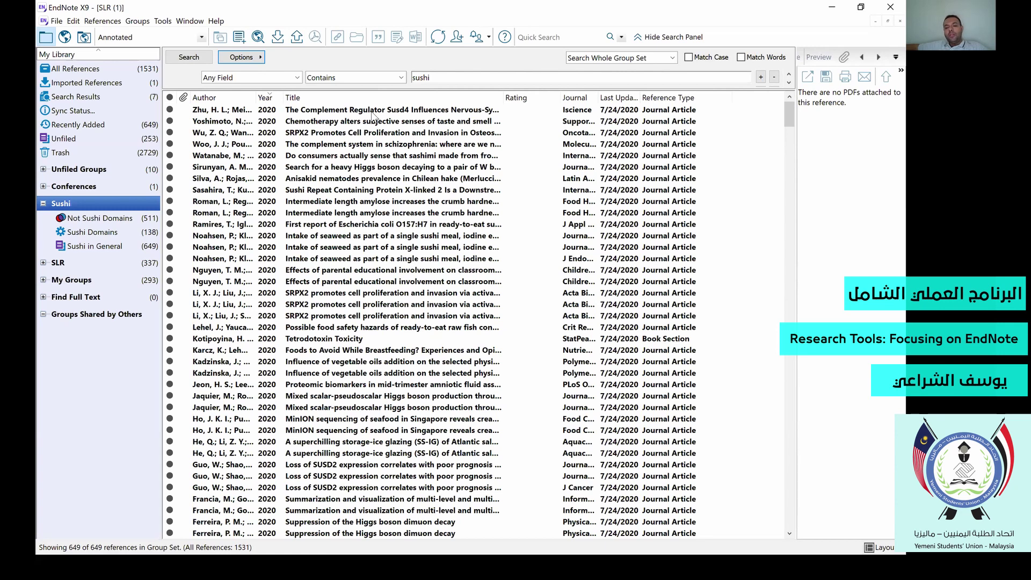
Select the first reference in the Sushi set, widen the reference panel, switch it Off and back to Right, and show the Reference fields.
left_click(372, 112)
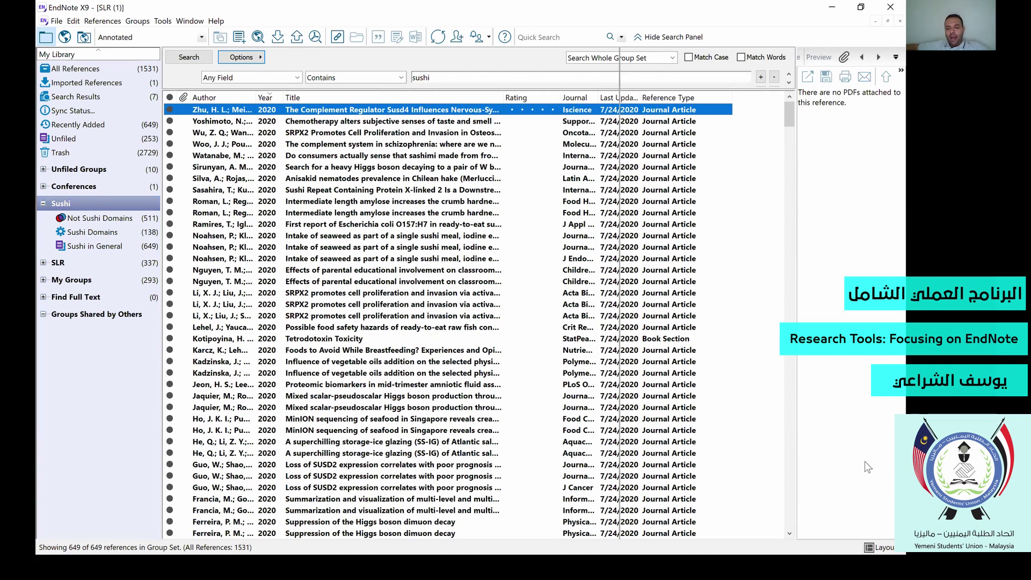
left_click(858, 491)
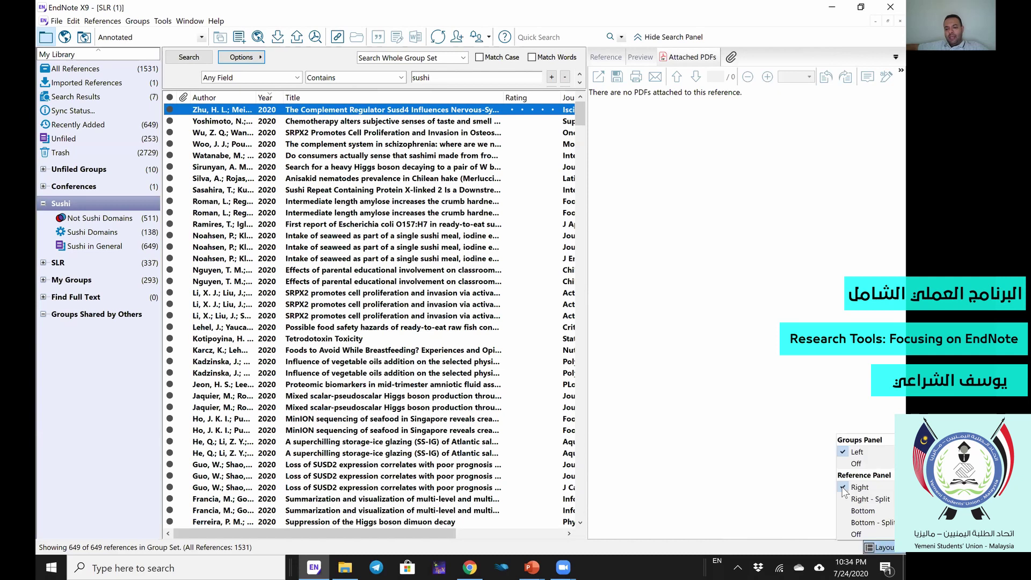
left_click(855, 534)
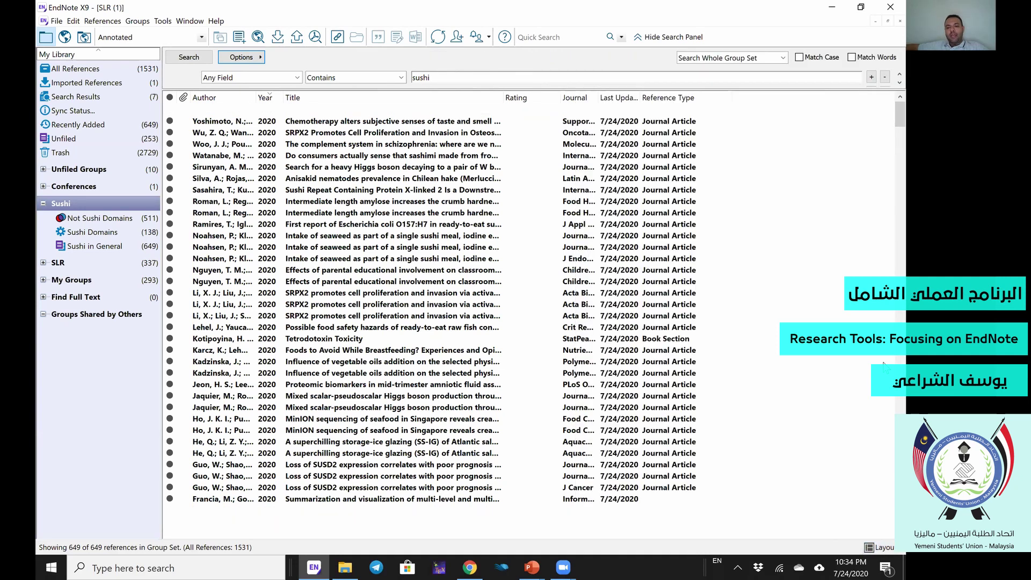
left_click(884, 547)
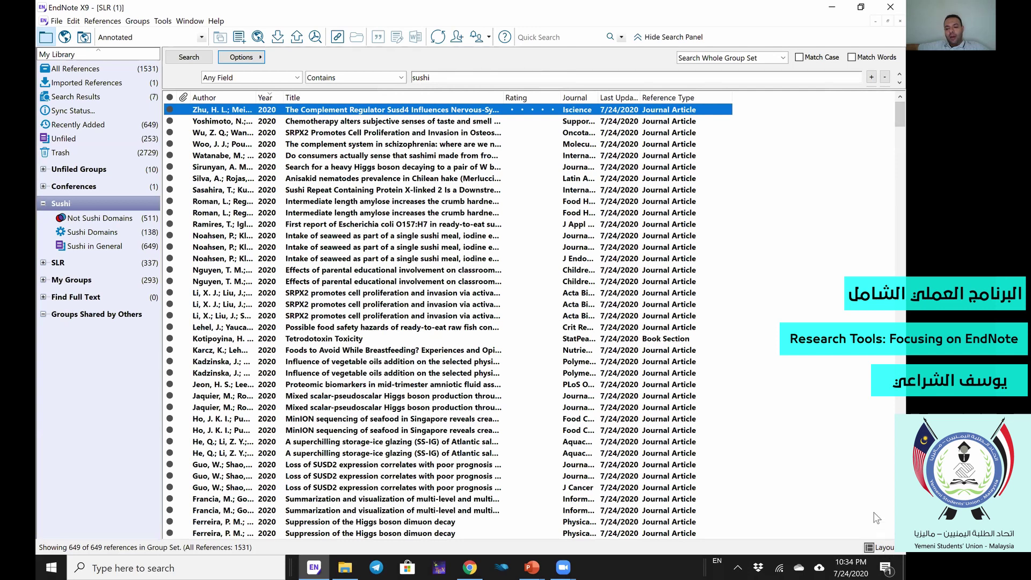
left_click(870, 488)
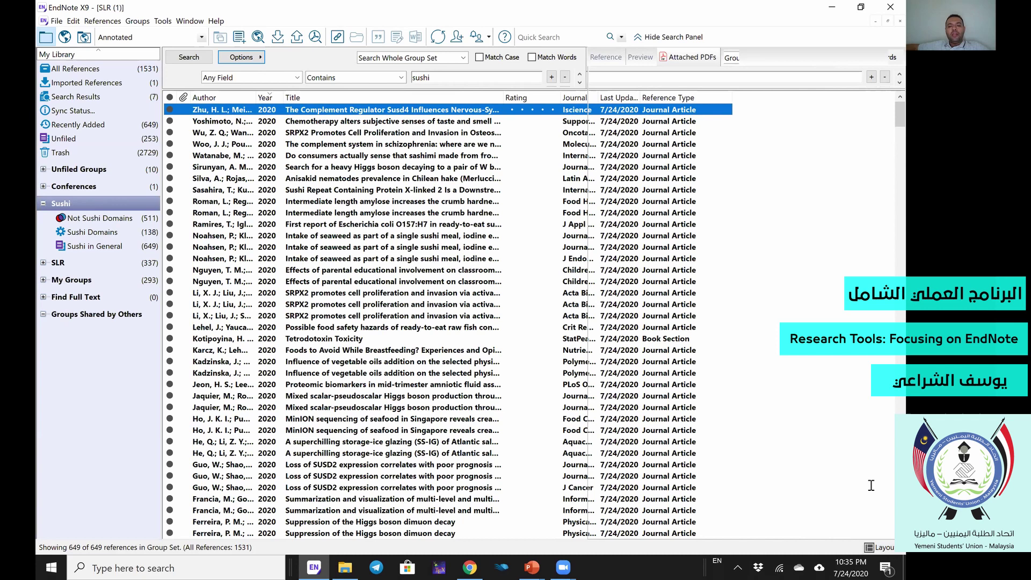
left_click(606, 58)
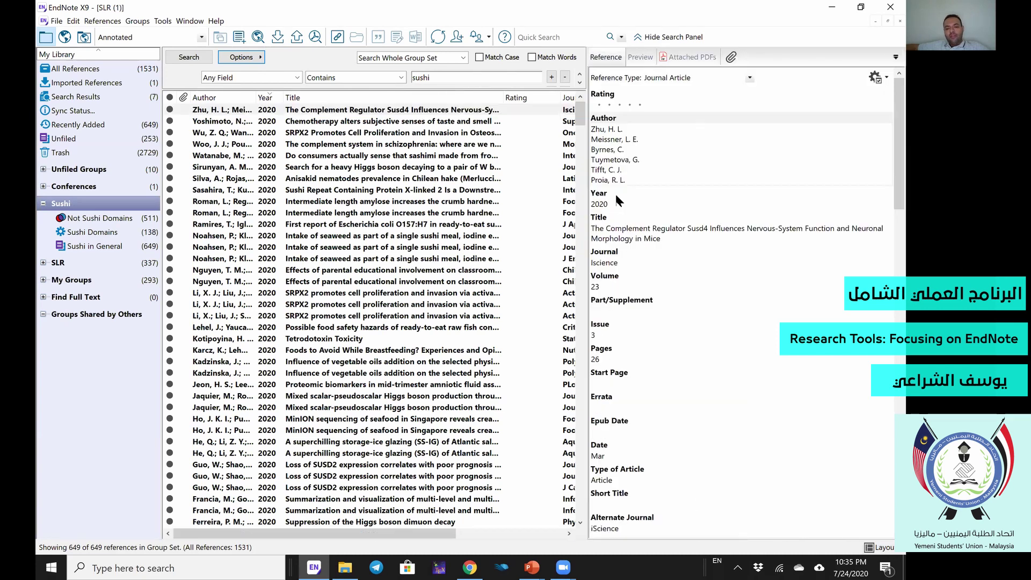
Review the first sushi reference's fields, its preview and its attached PDFs, and return to its reference details.
scroll(628, 260, "down", 5)
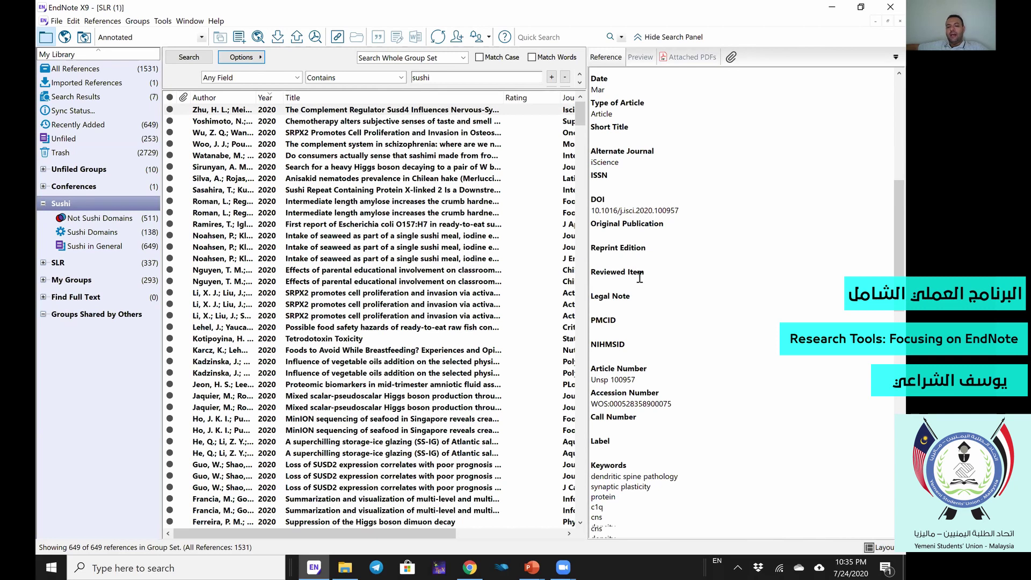
scroll(638, 285, "down", 10)
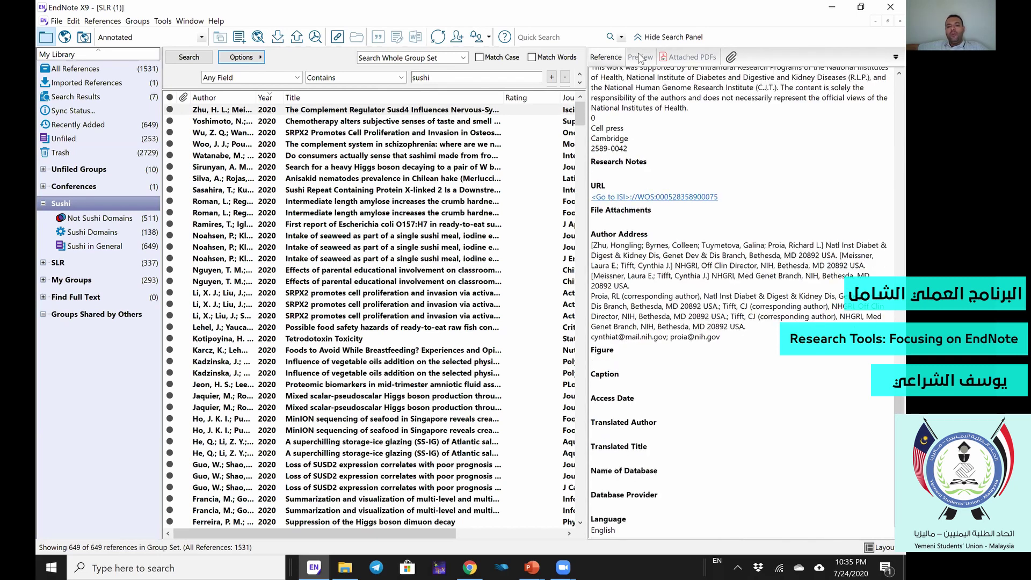
key("ctrl+Tab")
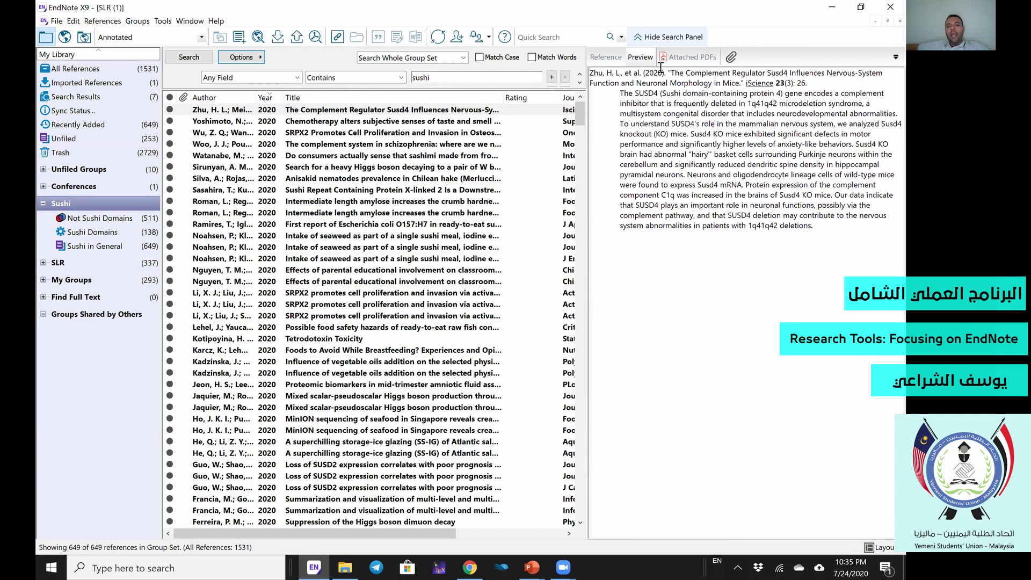
left_click(675, 59)
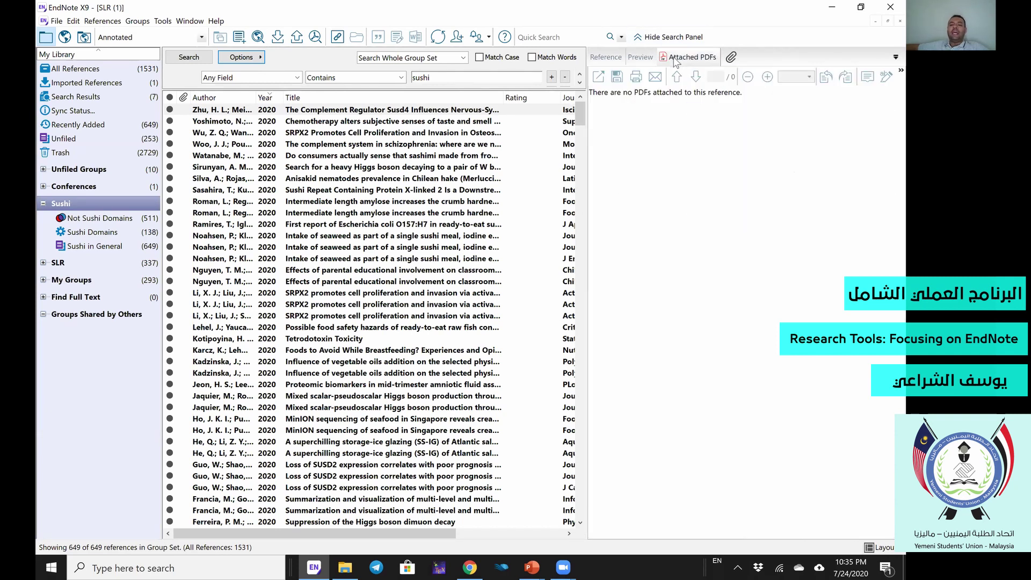
left_click(605, 57)
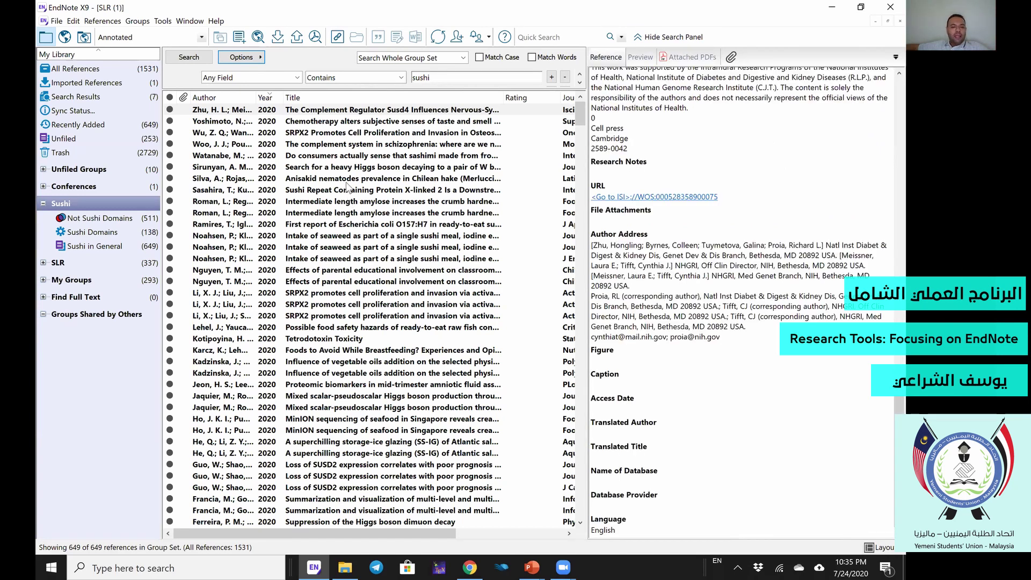
Select the Anisakid nematodes reference, select all references in the Sushi set, and reduce the selection to that reference again.
left_click(346, 181)
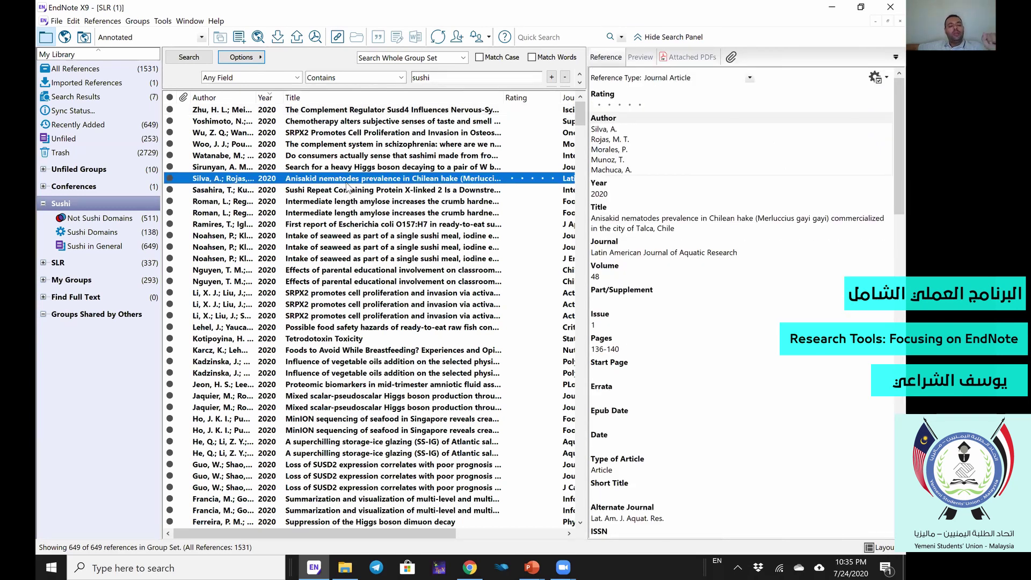
key("ctrl+a")
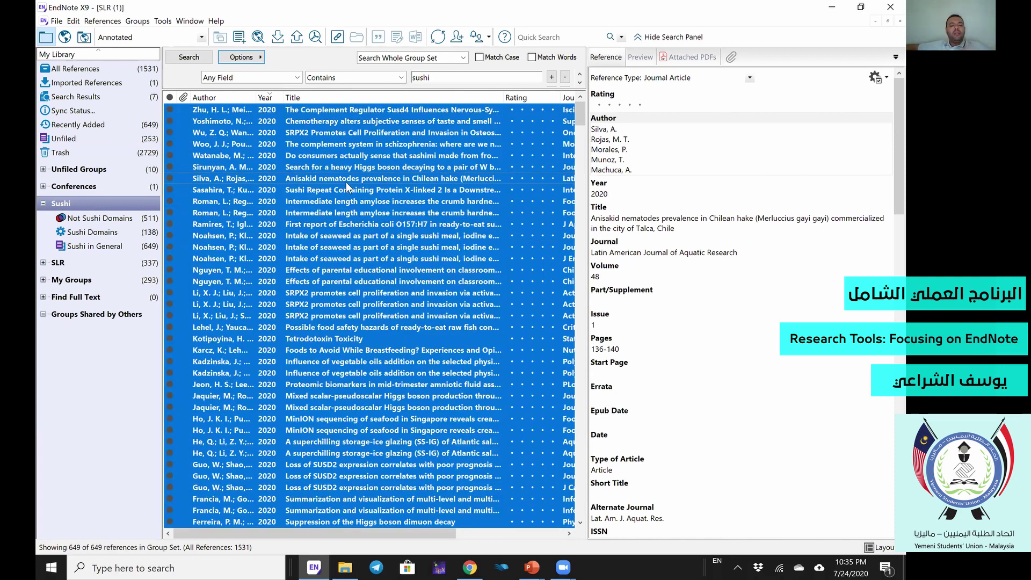
left_click(346, 181)
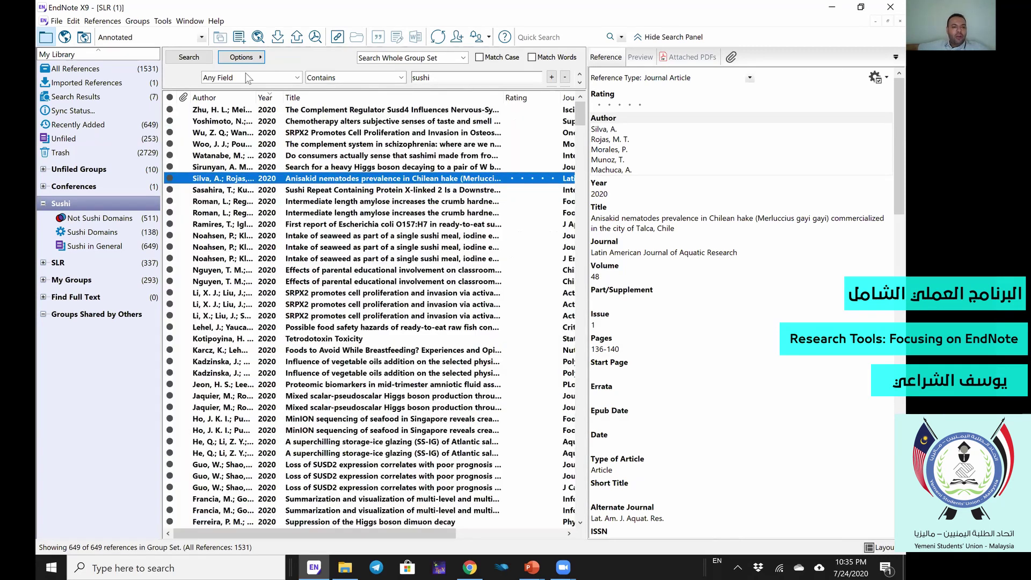
Open the Find Full Text preferences and examine the OpenURL Path and authentication URL settings.
left_click(73, 21)
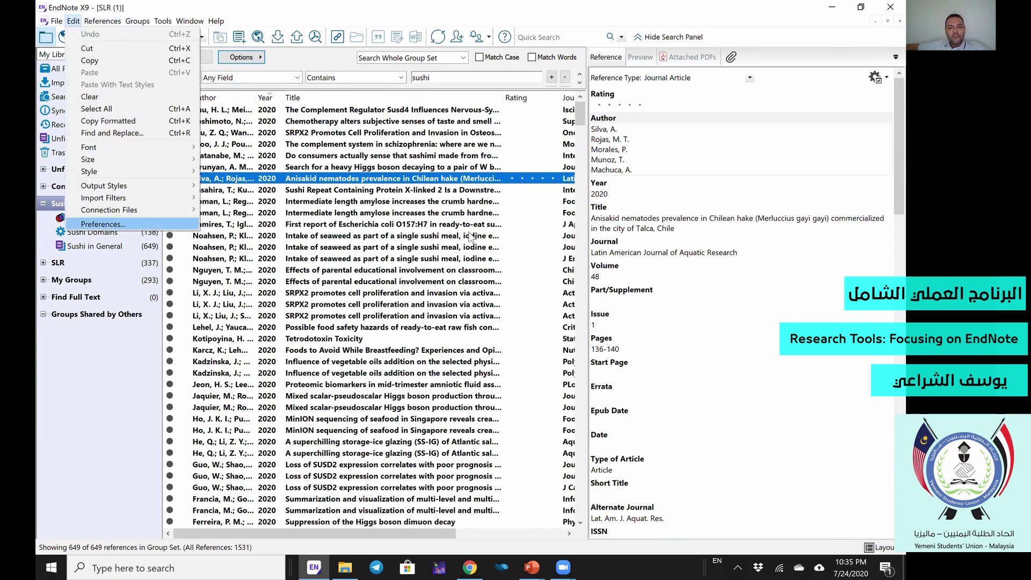
left_click(122, 224)
left_click(325, 187)
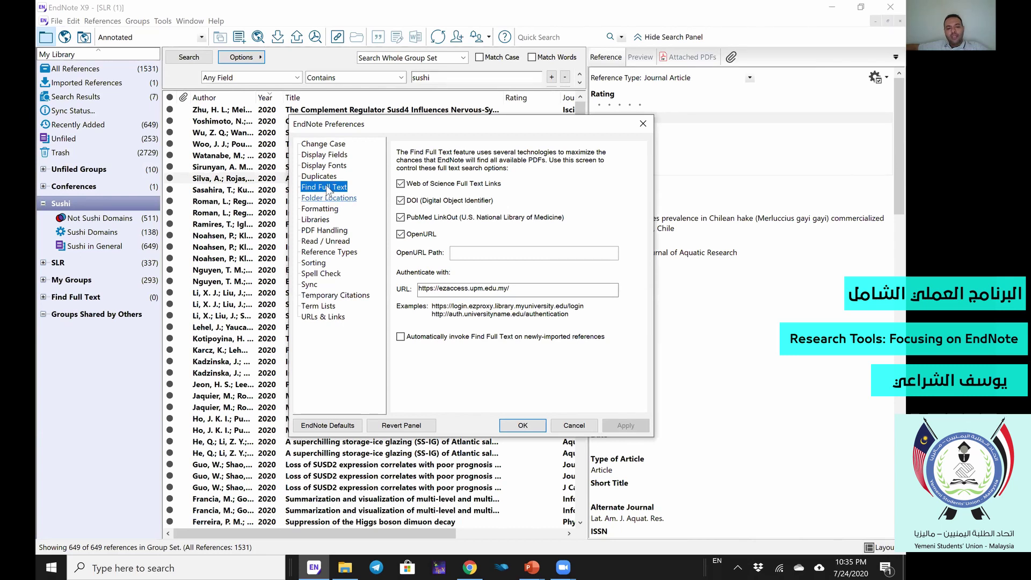
left_click(484, 251)
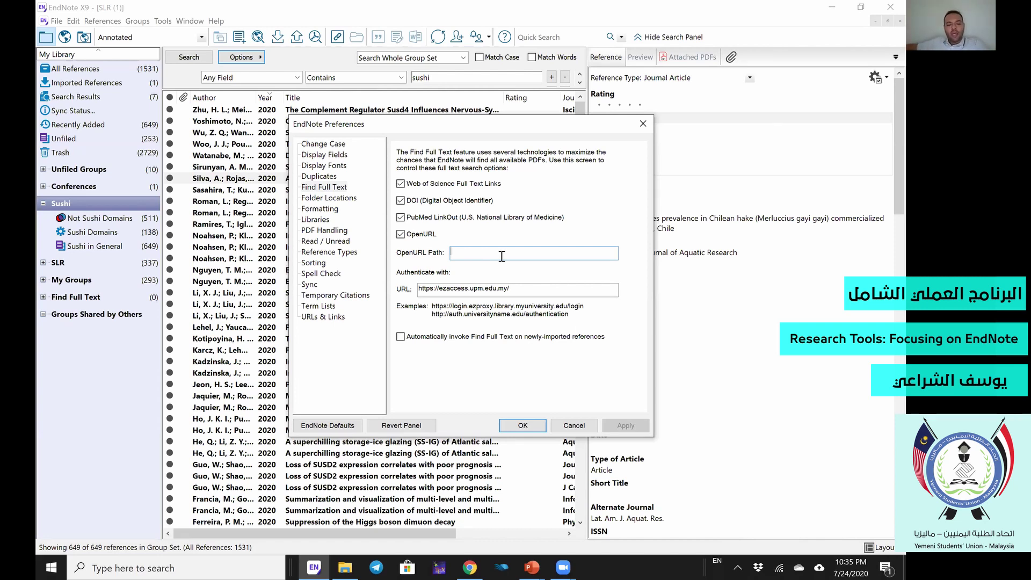
left_click(447, 290)
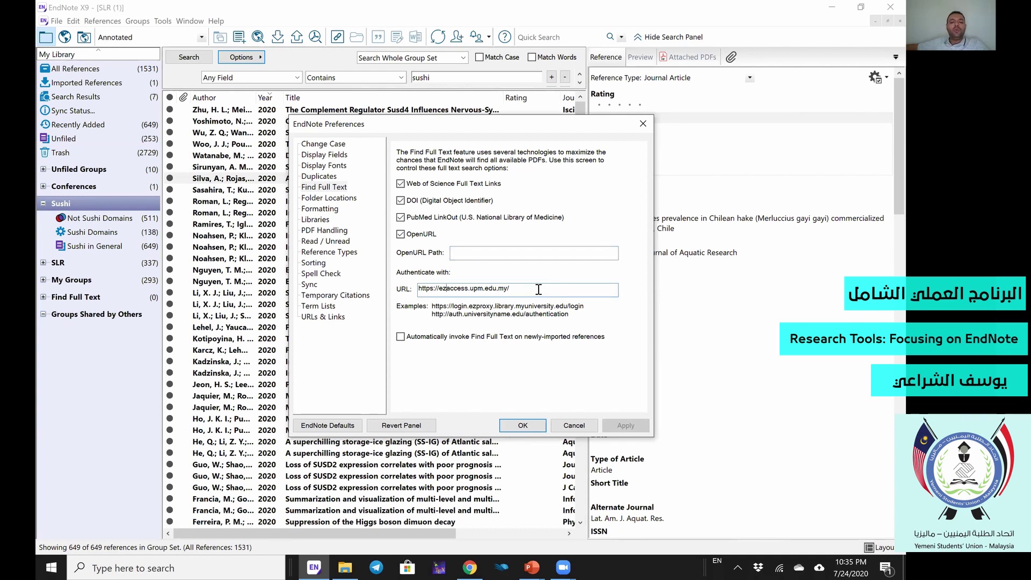
Try clearing the authentication URL, undo the removal, and accept the Find Full Text preferences.
left_click_drag(523, 289, 417, 291)
key("BackSpace")
key("ctrl+z")
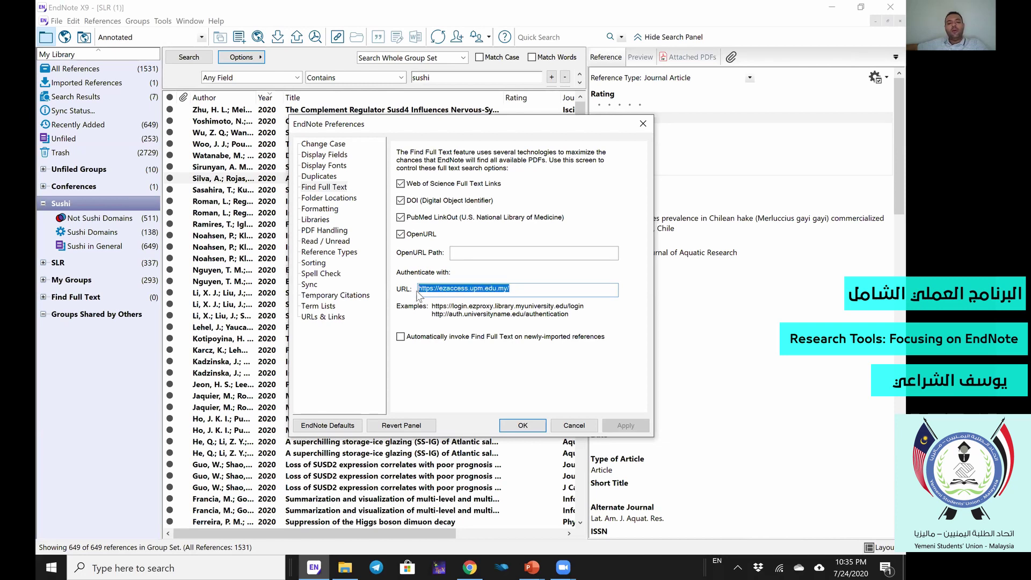
left_click(436, 291)
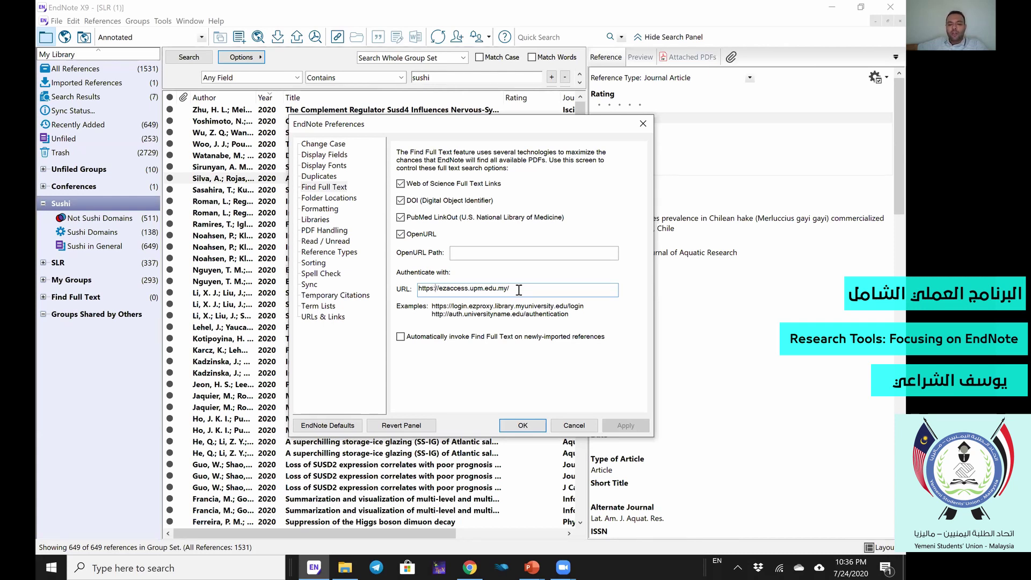
left_click_drag(509, 290, 430, 290)
left_click(440, 290)
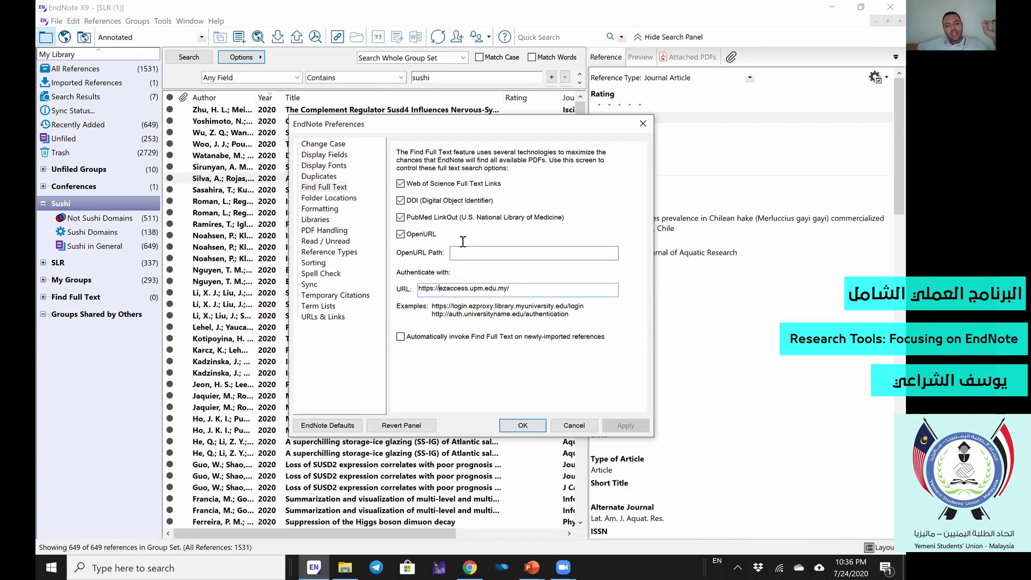
left_click(472, 258)
left_click(522, 426)
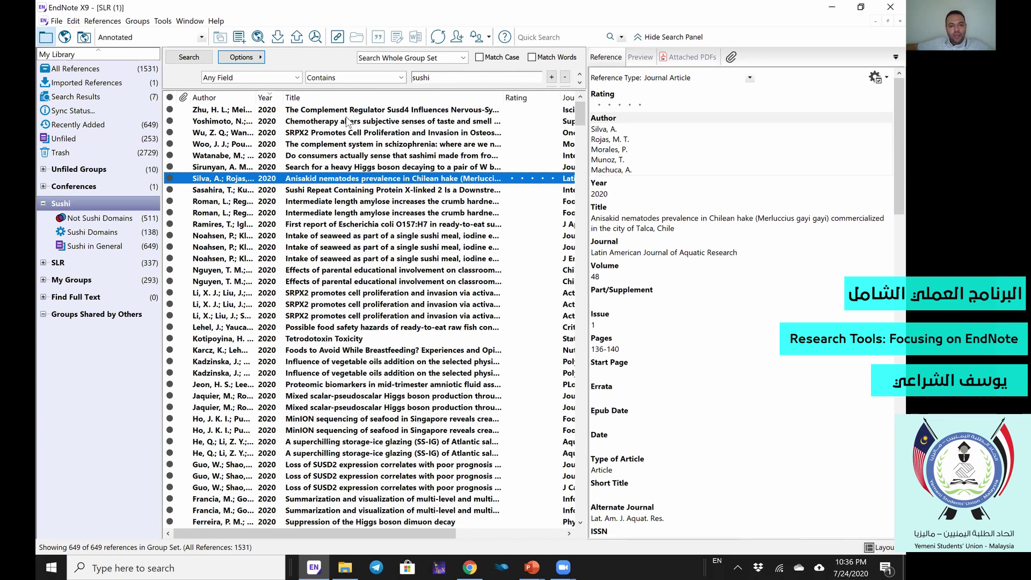
Run Find Full Text on the first ten references of the Sushi group set.
key("Home")
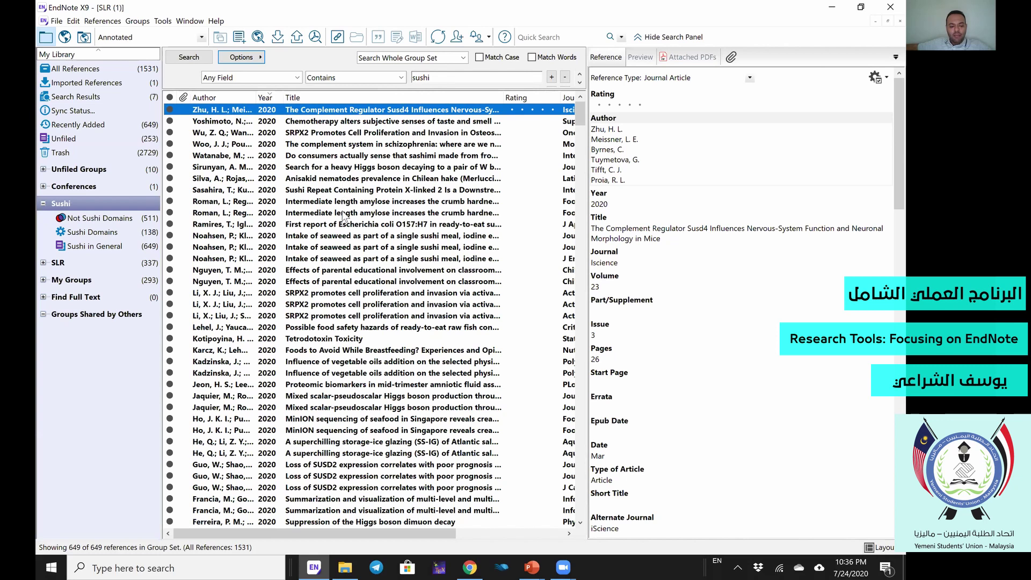
key("shift+Down")
key("shift+Down")
key("shift+Down")
key("shift+Down")
key("shift+Down")
key("shift+Down")
key("shift+Down")
key("shift+Down")
key("shift+Down")
right_click(336, 158)
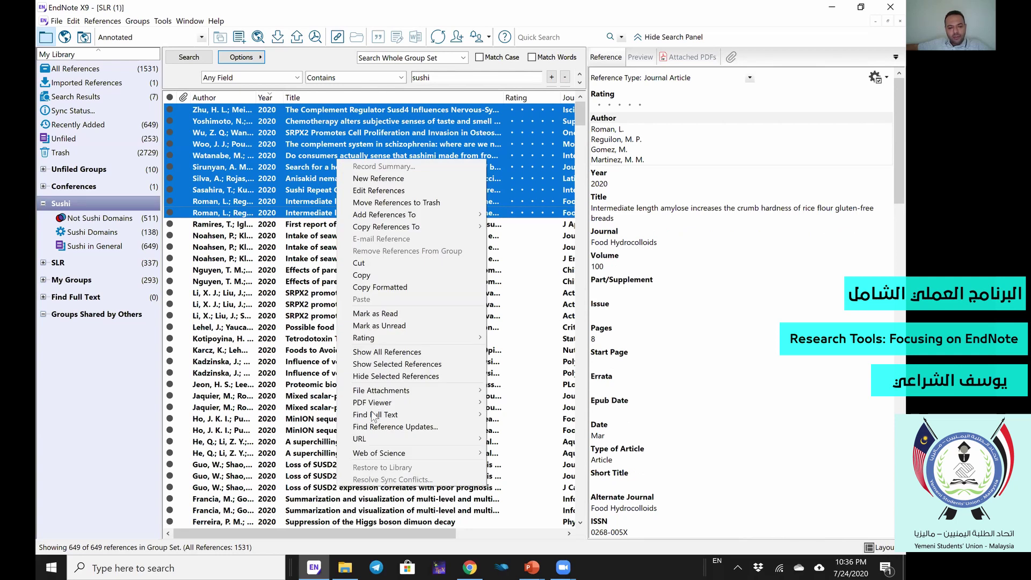
left_click(72, 21)
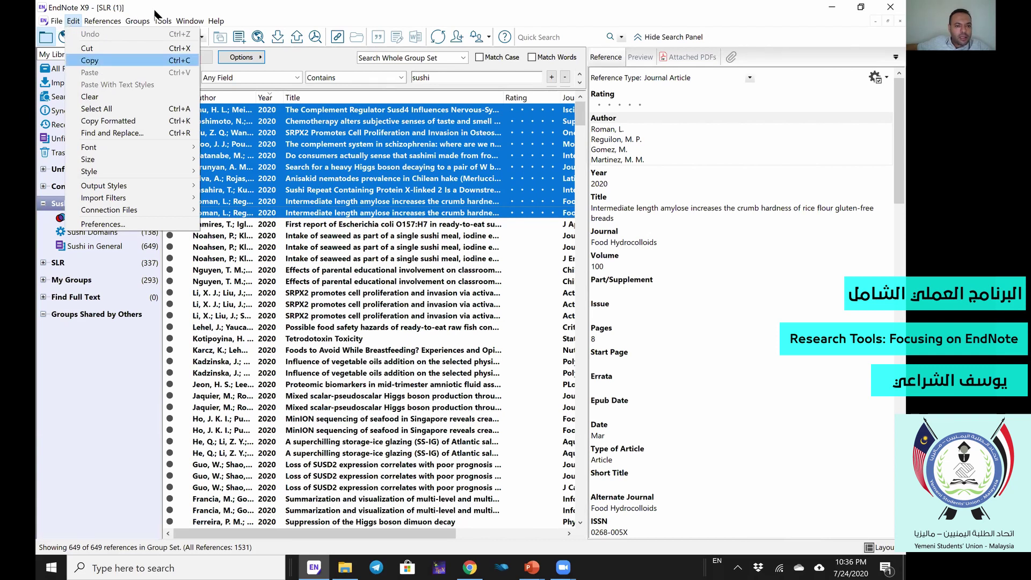
key("Right")
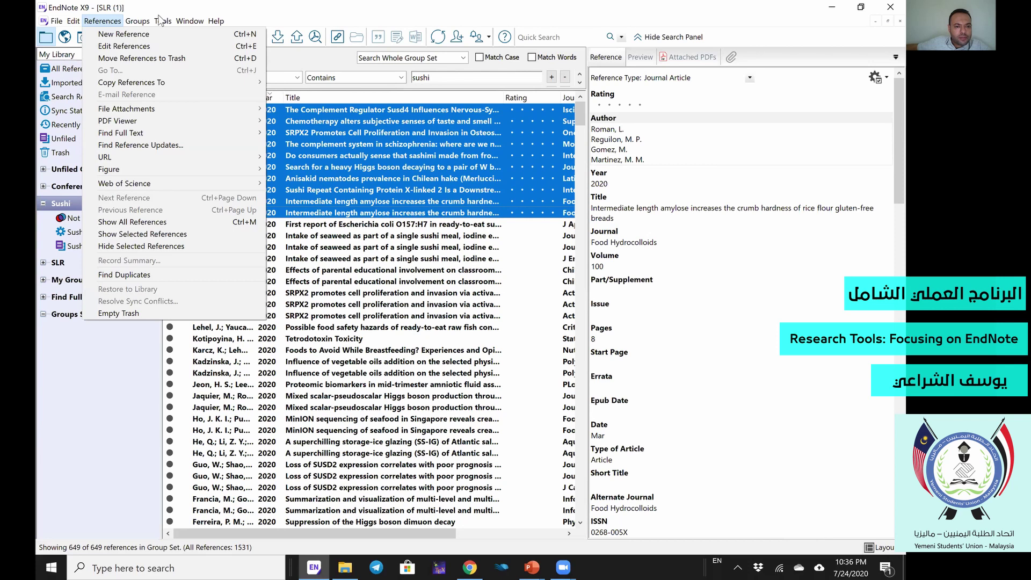
key("Left")
key("Left")
left_click(160, 20)
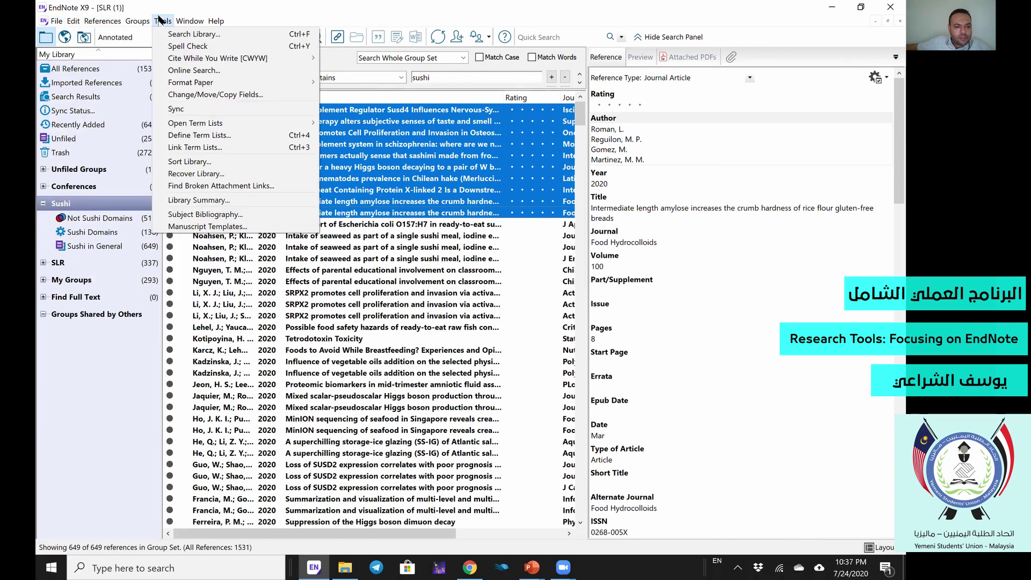
left_click(134, 25)
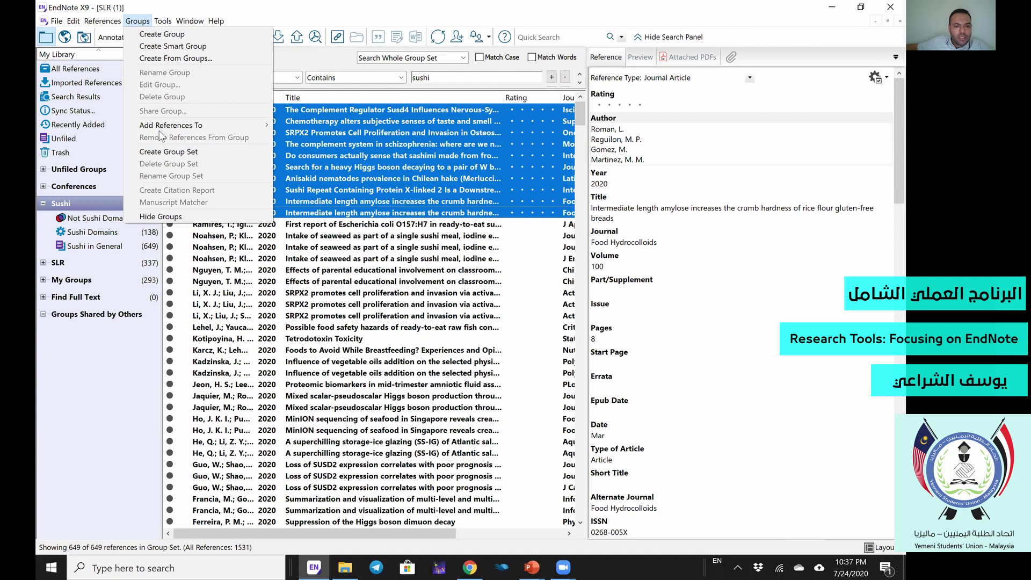
mouse_move(102, 21)
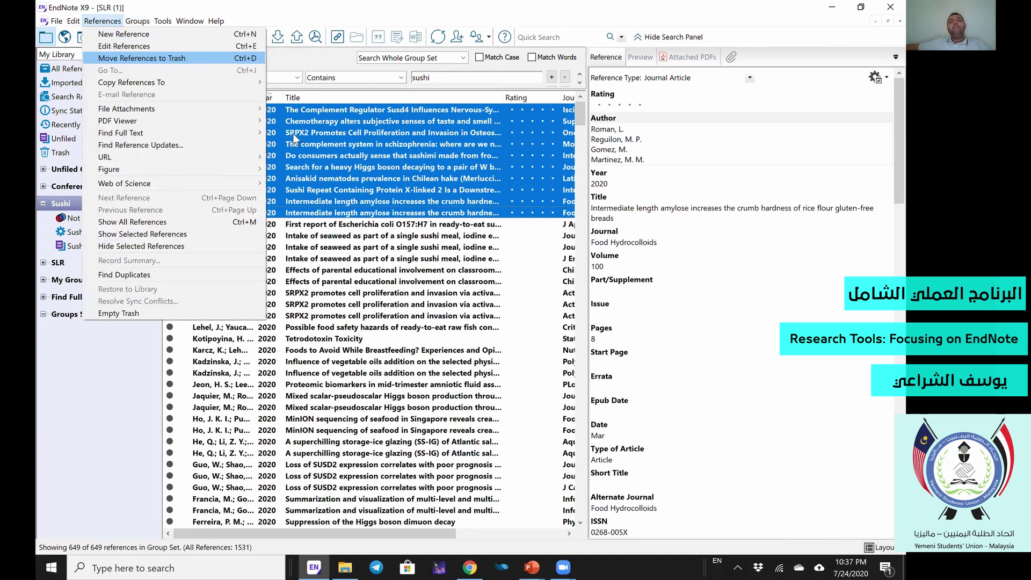
left_click(294, 139)
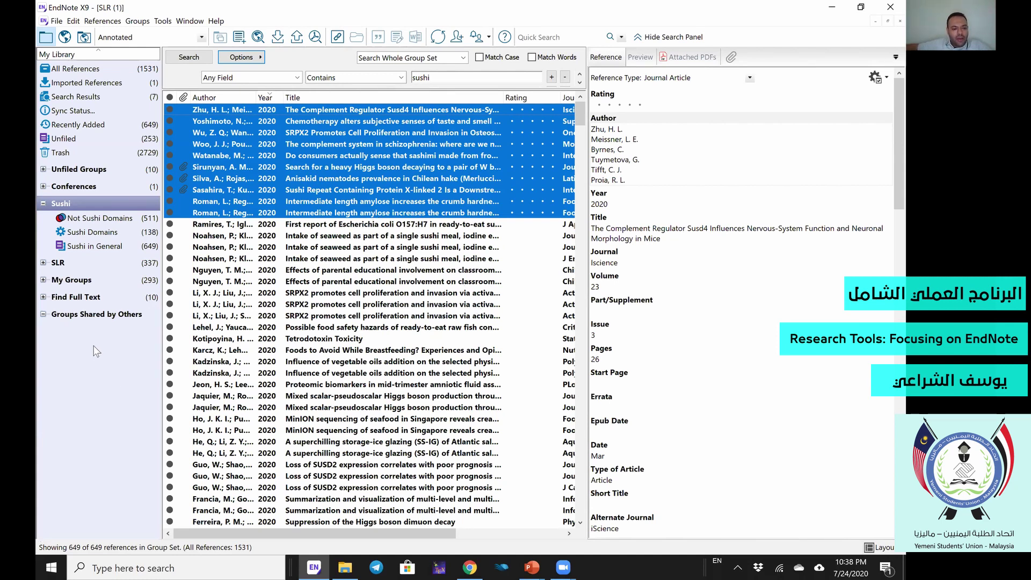
Display and expand the Find Full Text group set, and show the references in its Found PDF group.
left_click(85, 299)
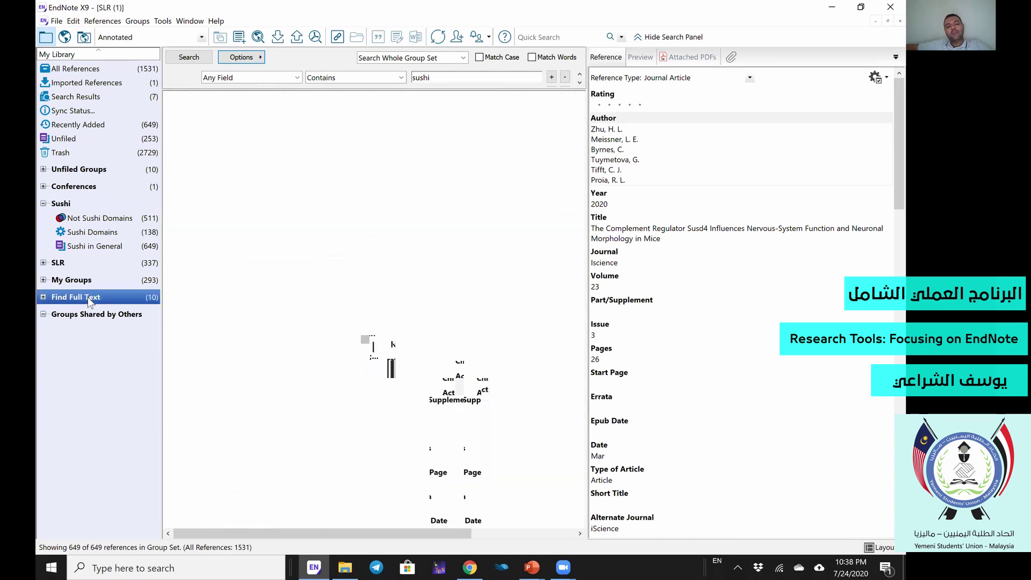
left_click(44, 298)
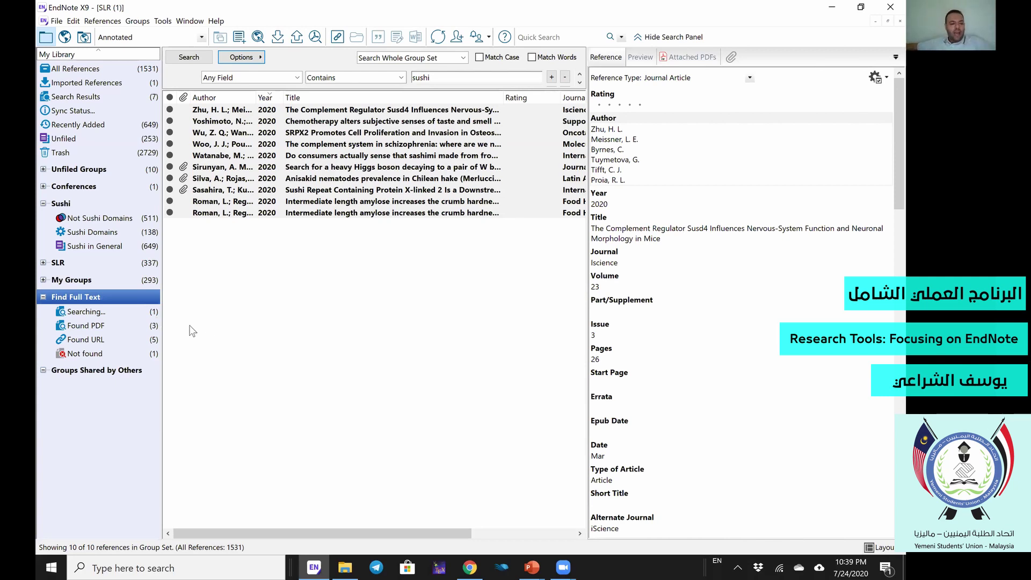
left_click(86, 326)
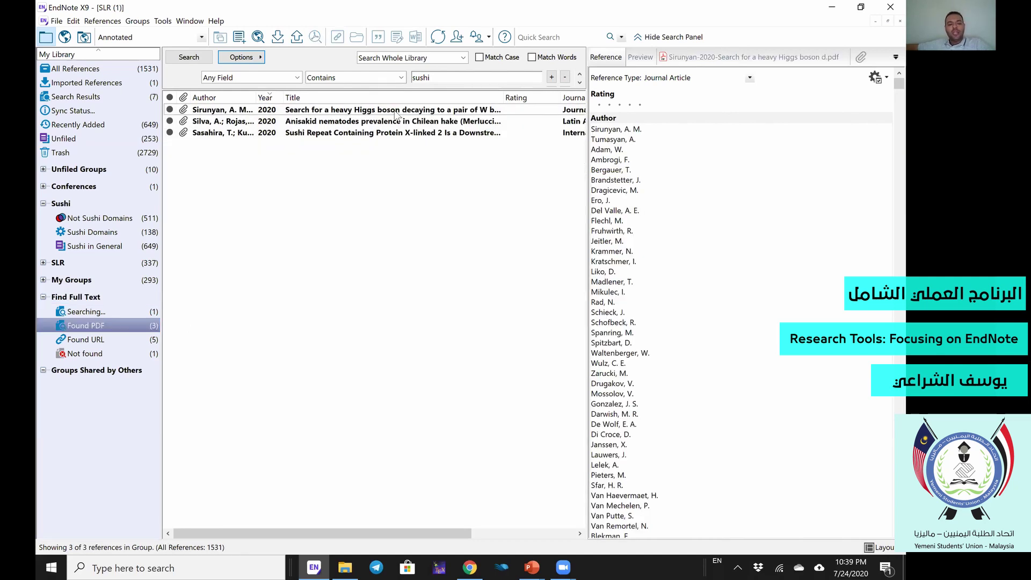
View the attached PDF of the heavy Higgs boson reference and look through its opening pages.
left_click(396, 110)
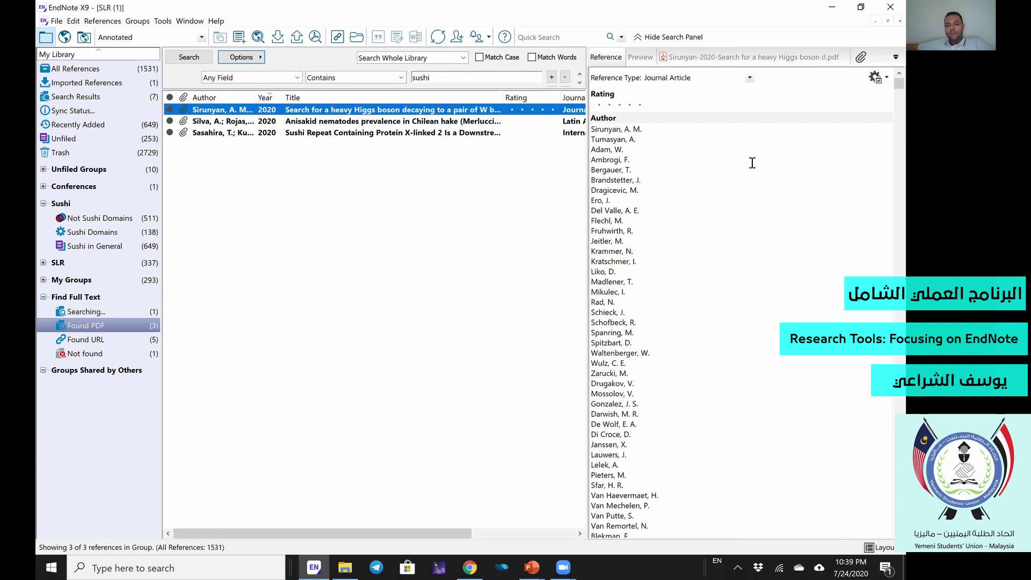
left_click(330, 121)
key("Up")
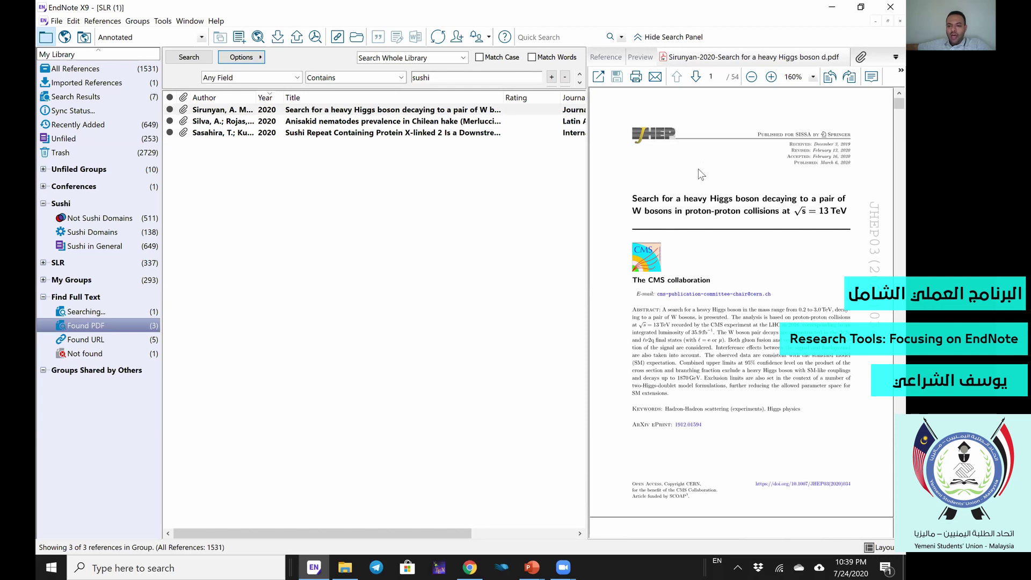
scroll(436, 123, "down", 4)
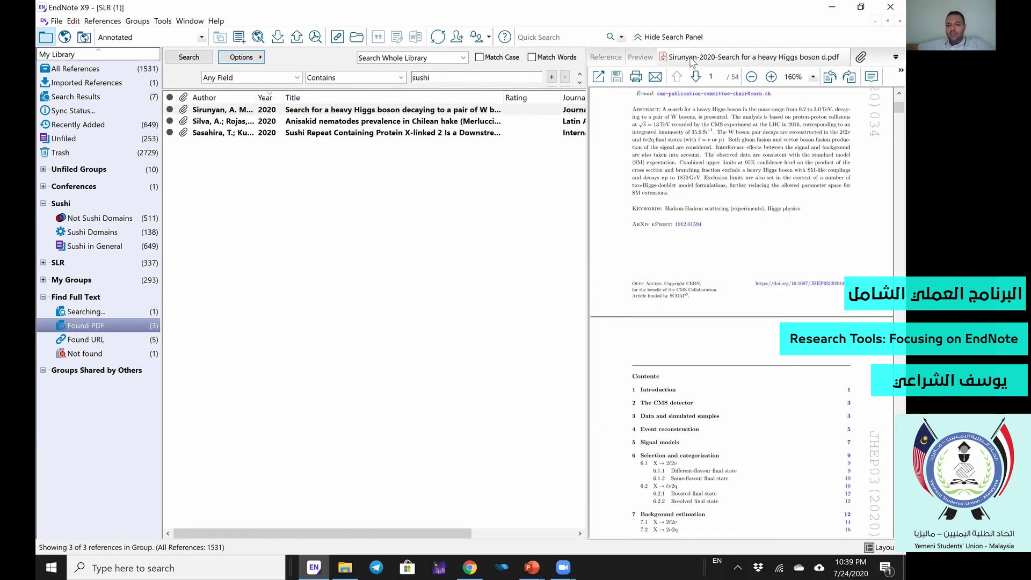
View the attached PDFs of the Anisakid nematodes and Sushi Repeat Containing Protein references, paging through the second one.
left_click(522, 122)
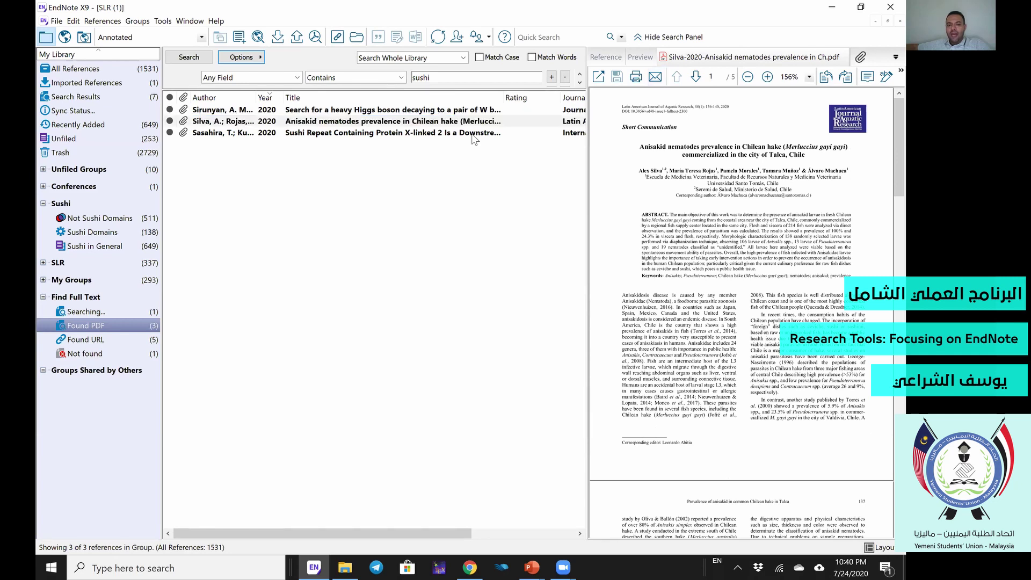
left_click(505, 135)
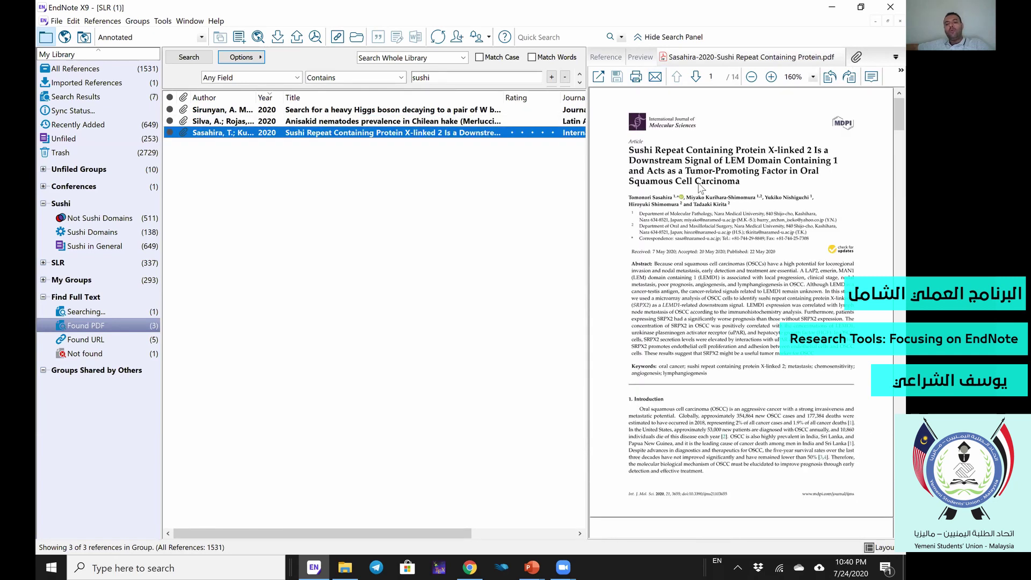
scroll(699, 194, "down", 10)
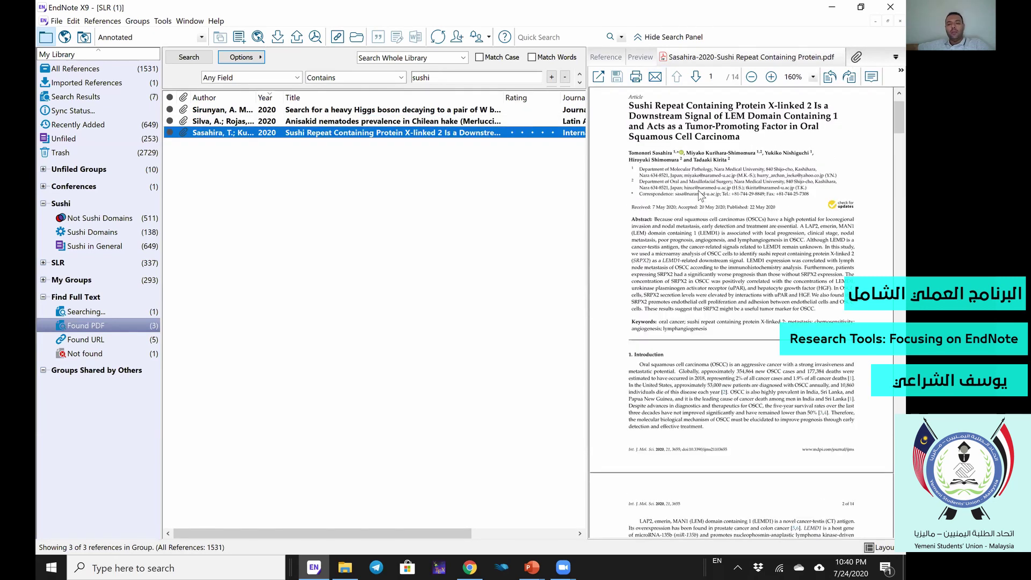
scroll(744, 223, "down", 8)
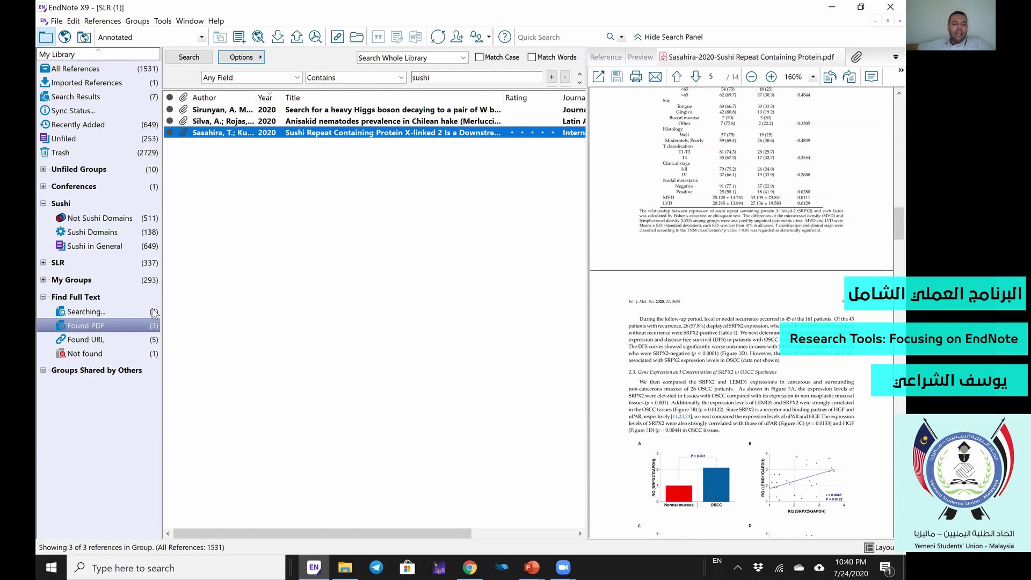
Show the Found URL references and look through the details of the chemotherapy taste-and-smell reference down to its URL field.
left_click(108, 337)
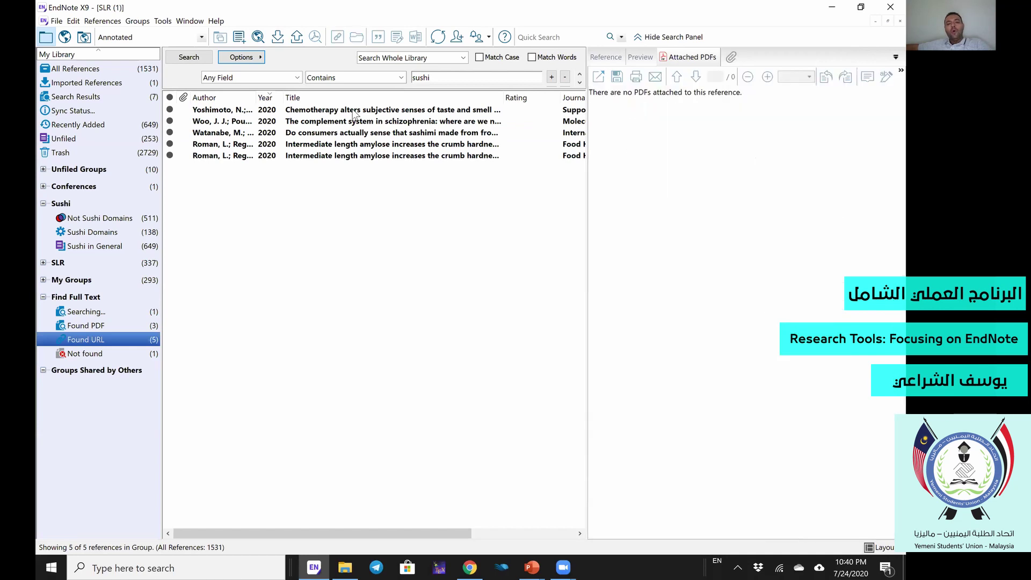
left_click(400, 113)
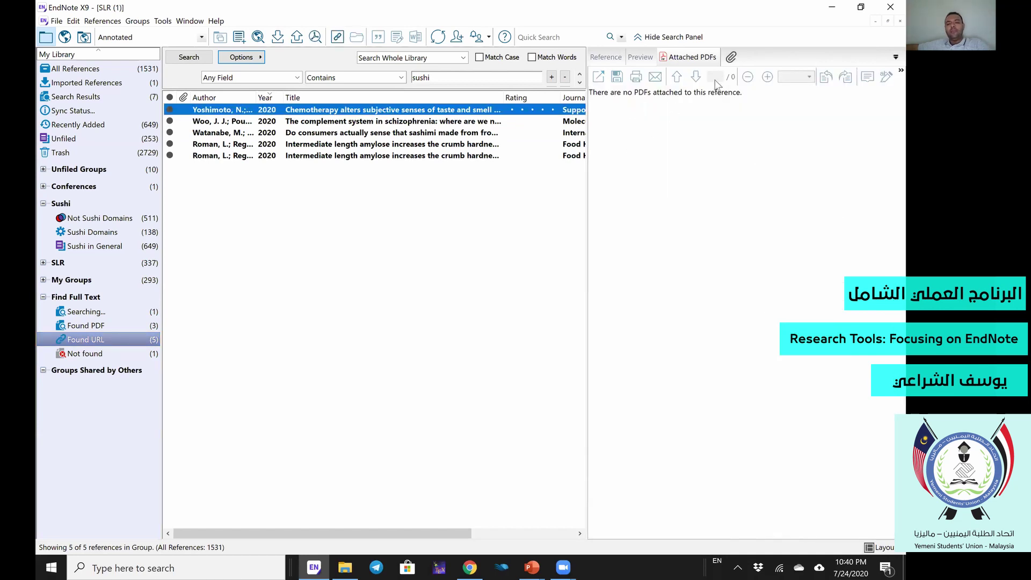
left_click(605, 57)
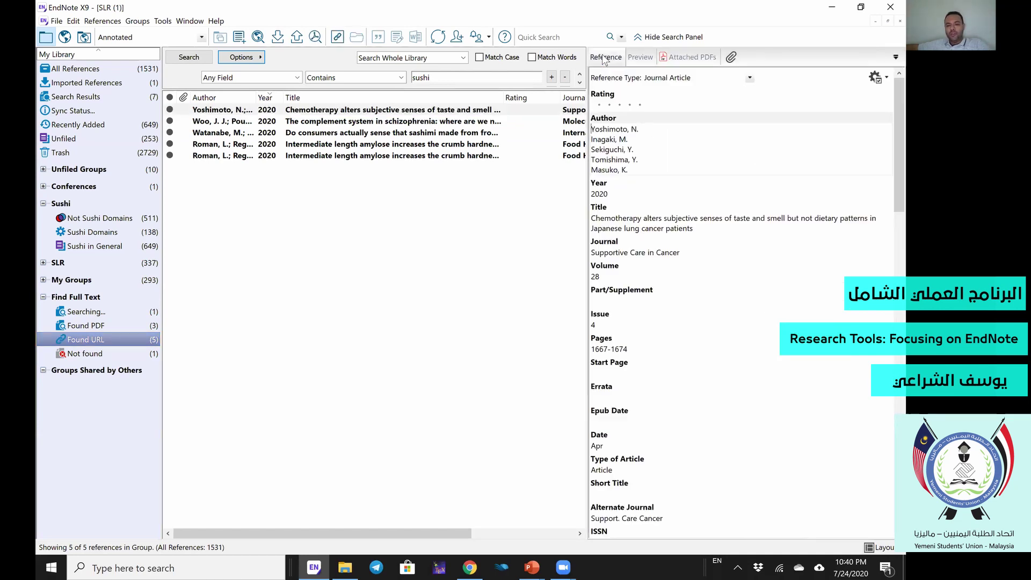
scroll(646, 193, "down", 3)
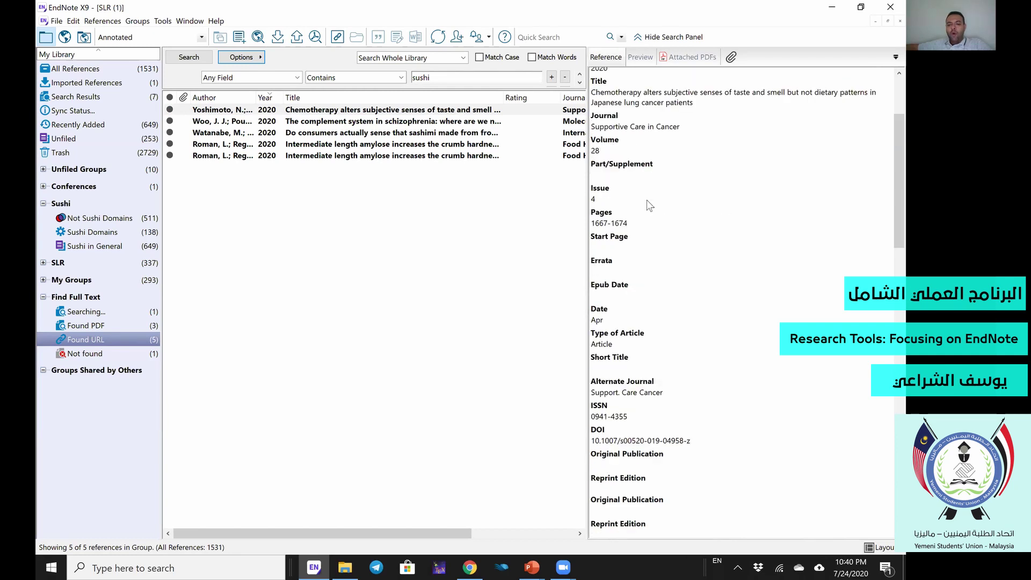
scroll(647, 214, "down", 8)
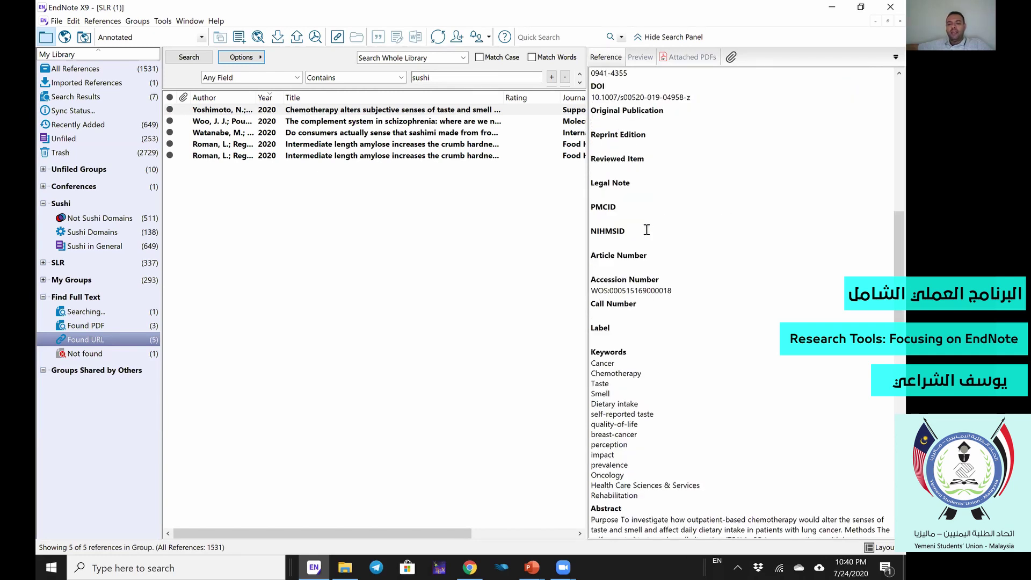
scroll(646, 229, "down", 10)
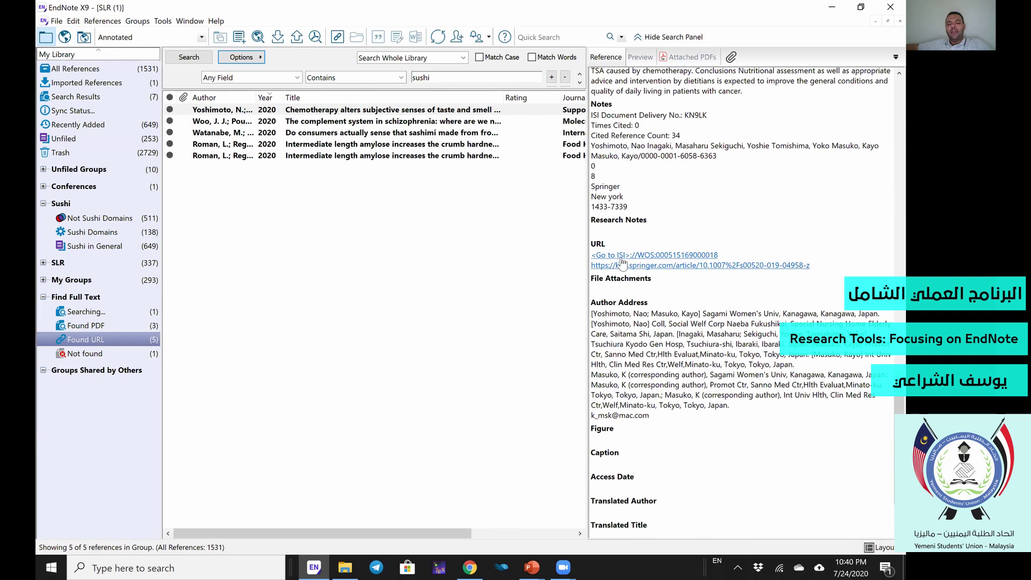
Open the reference's ISI link, try to sign in to Web of Science with the saved account e-mail and password, and return to EndNote.
left_click(620, 257)
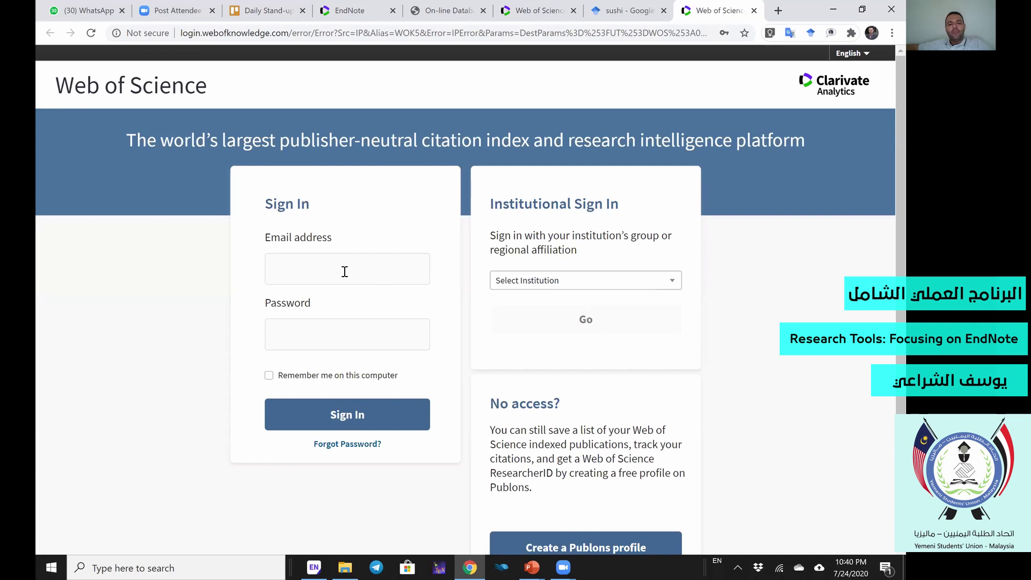
left_click(340, 401)
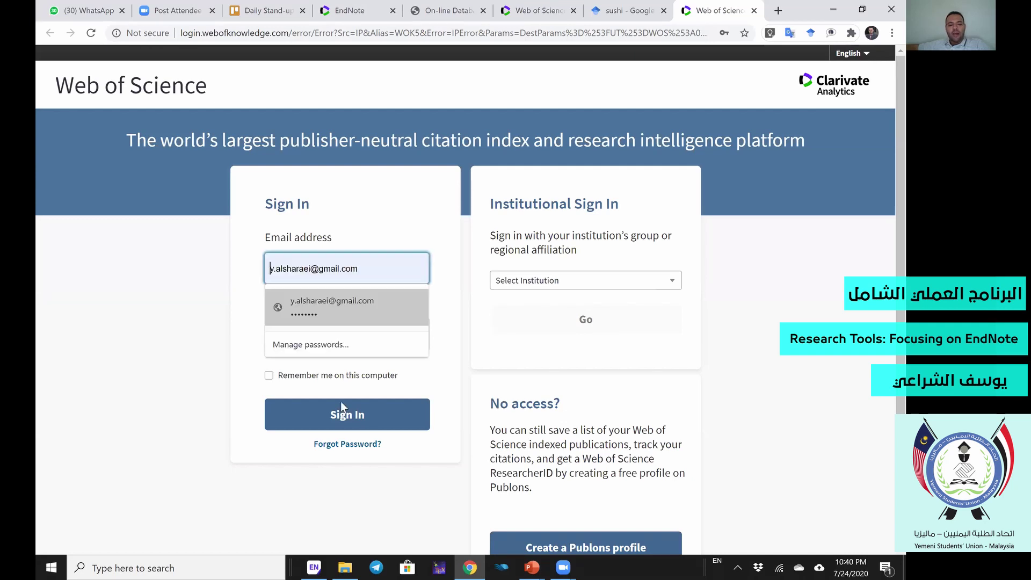
left_click(375, 302)
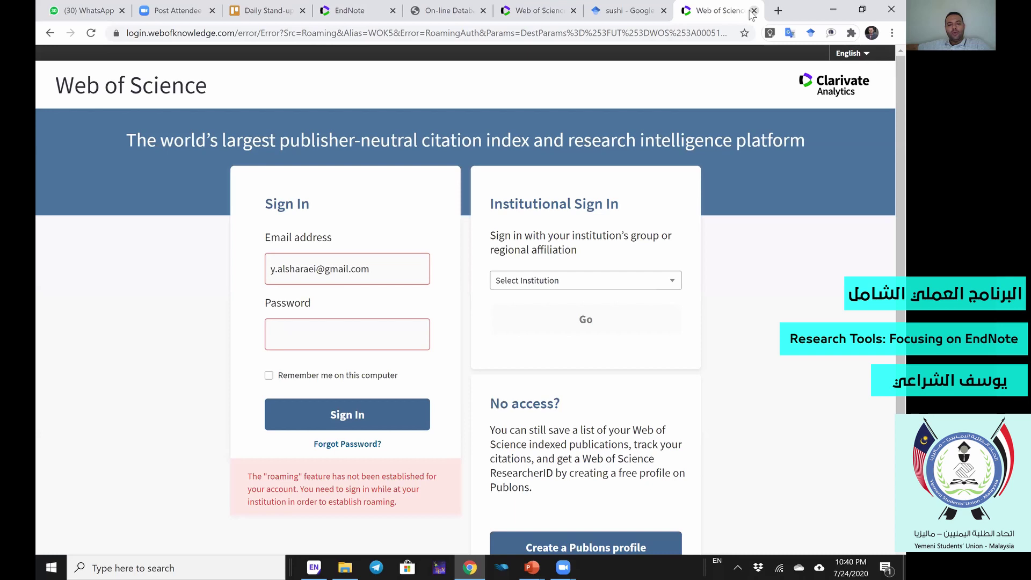
key("ctrl+w")
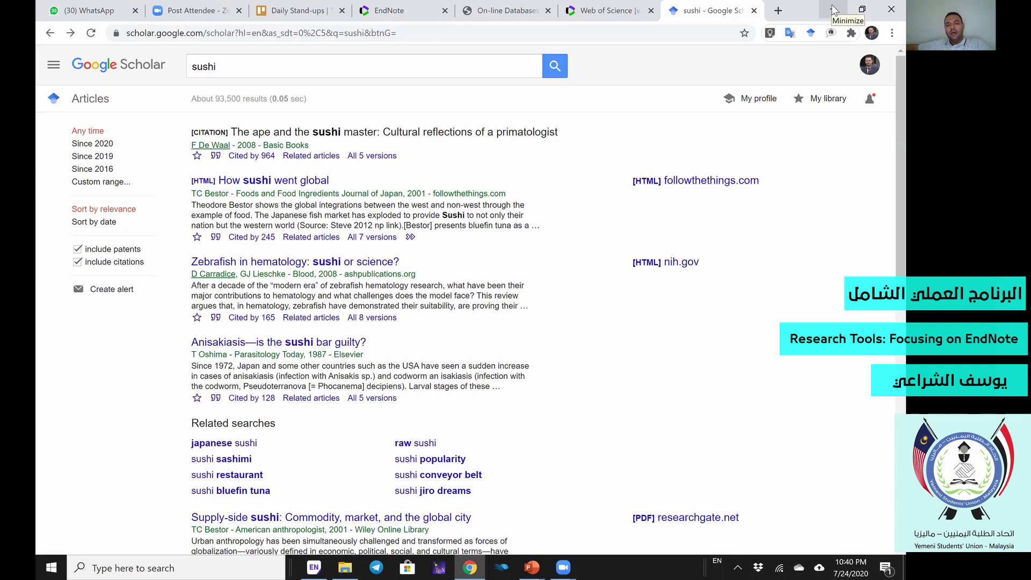
left_click(834, 10)
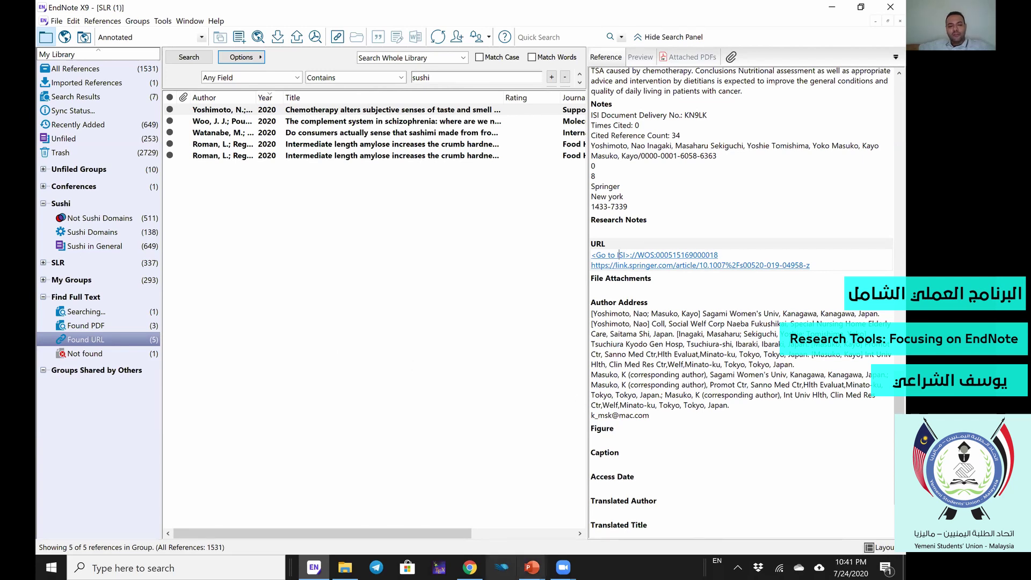
key("alt+Tab")
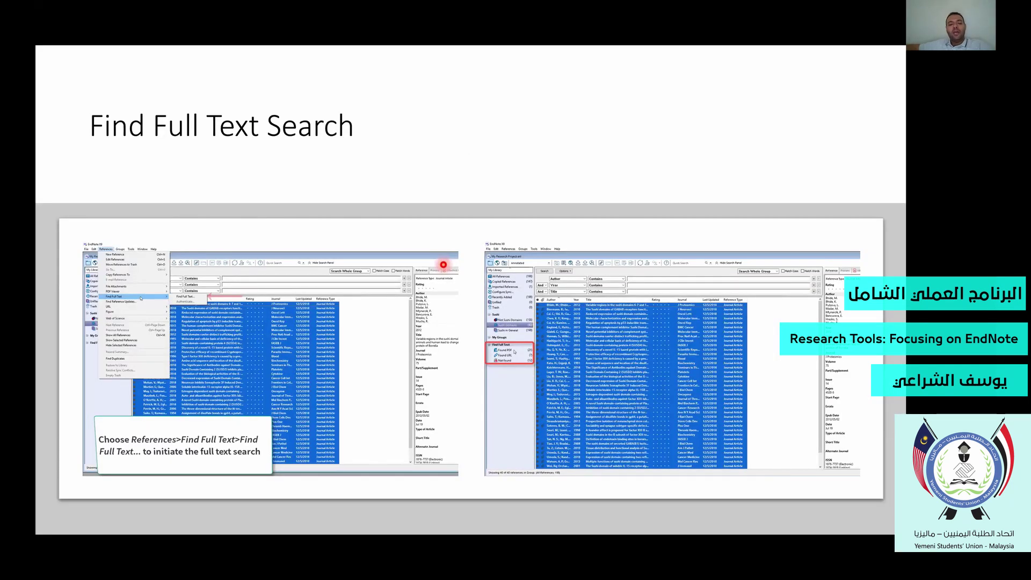
key("Right")
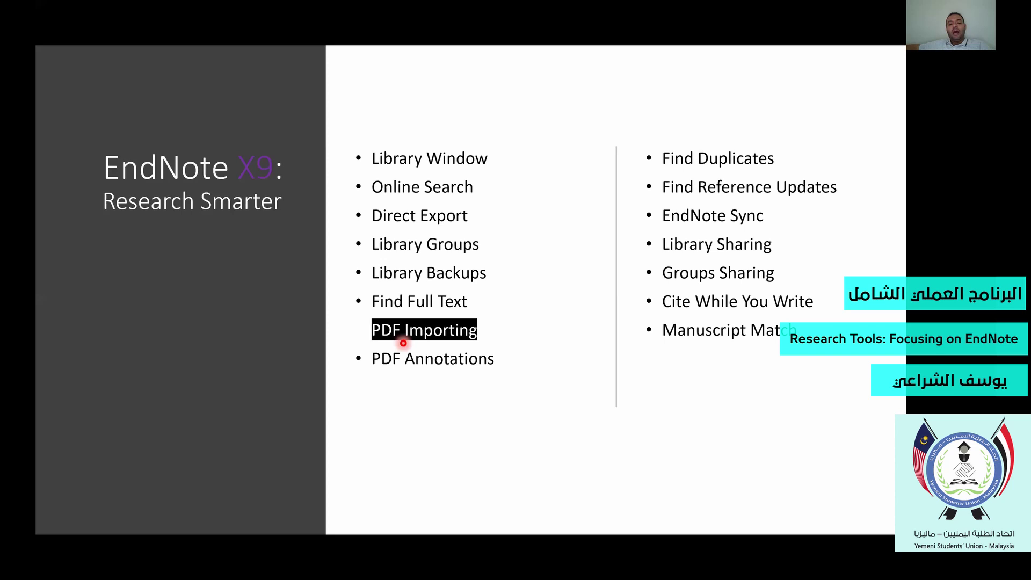
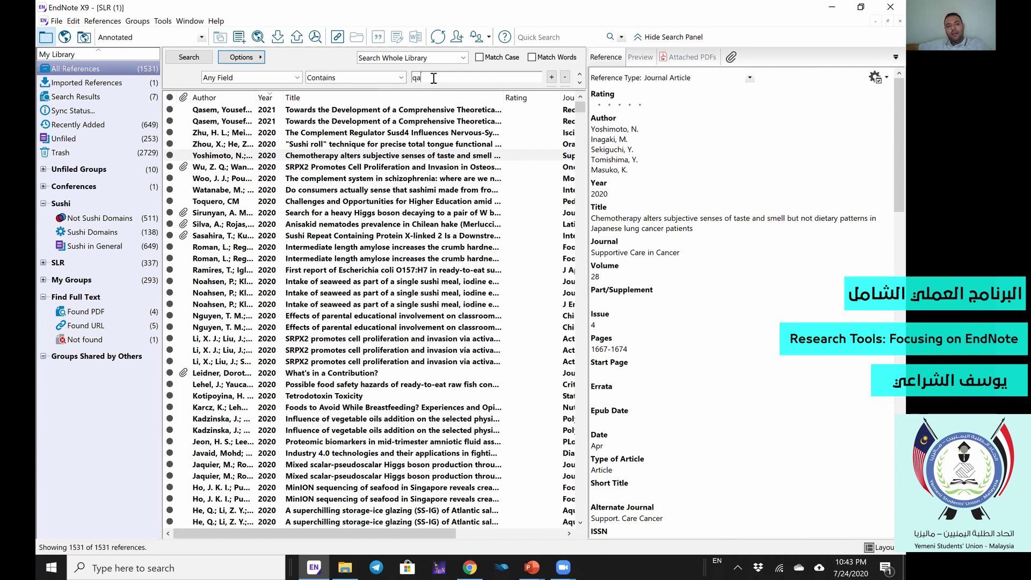
Search the whole library for the author's surname and display the 2019 reference on cloud computing adoption in higher education institutions.
key("Return")
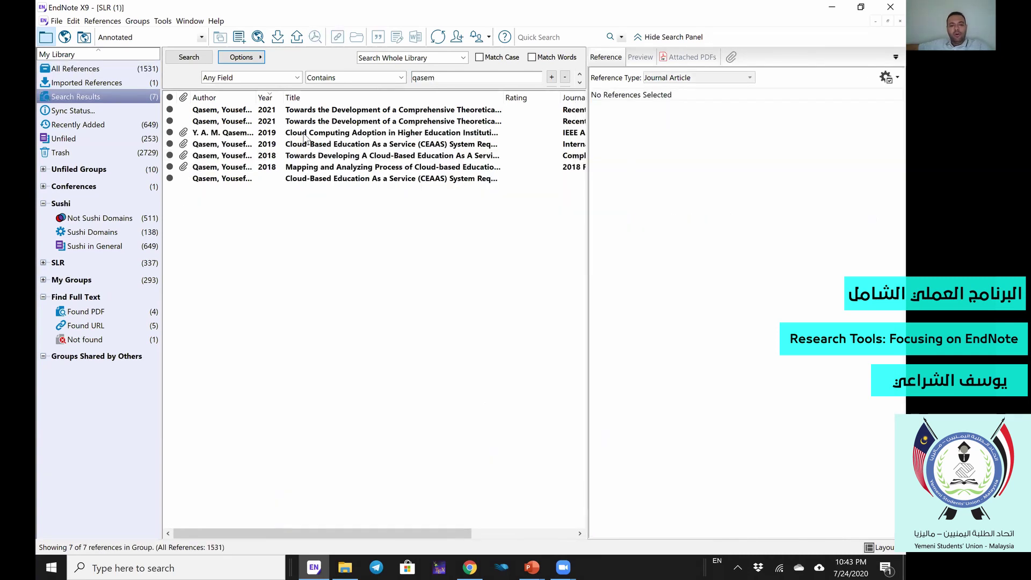
left_click(305, 134)
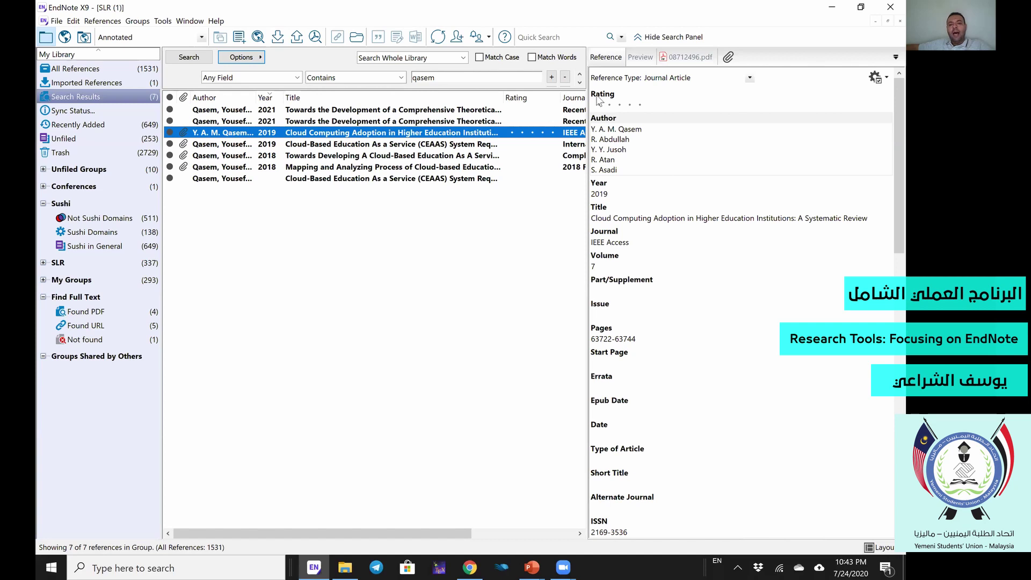
left_click(728, 57)
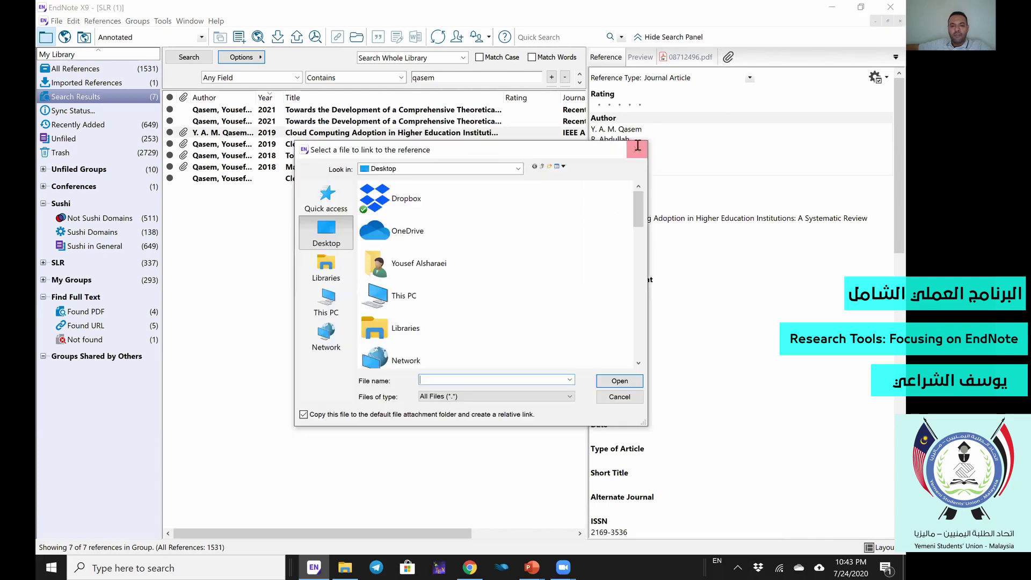
key("Escape")
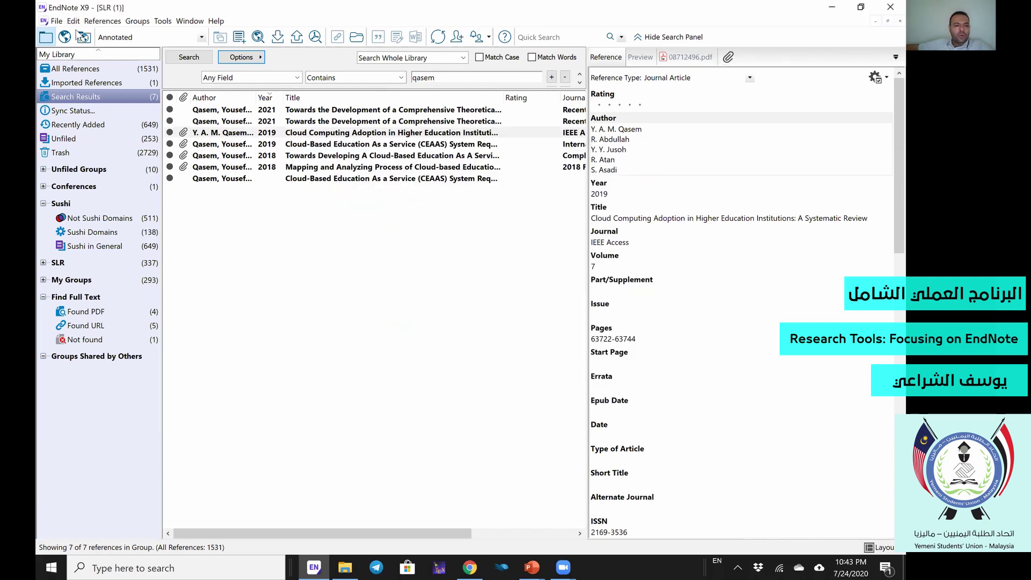
Import the file 08712496.pdf from the Desktop into the library with the PDF import option.
left_click(98, 22)
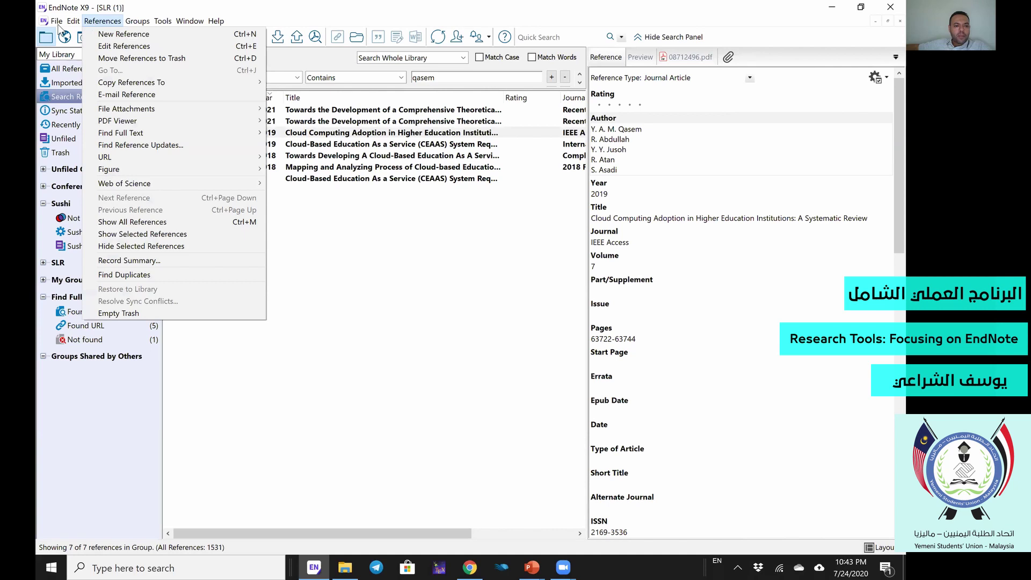
key("Left")
key("Left")
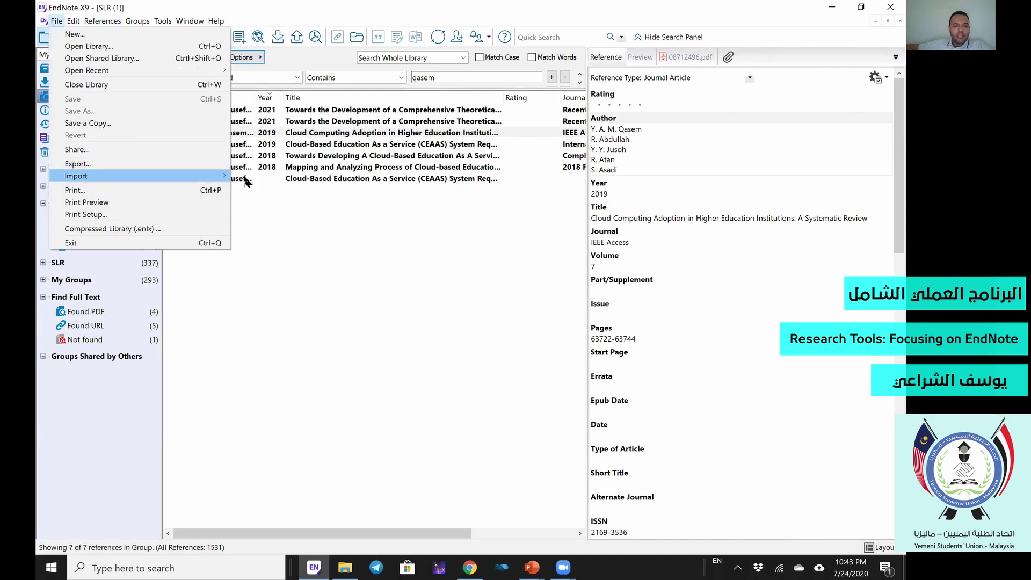
left_click(246, 180)
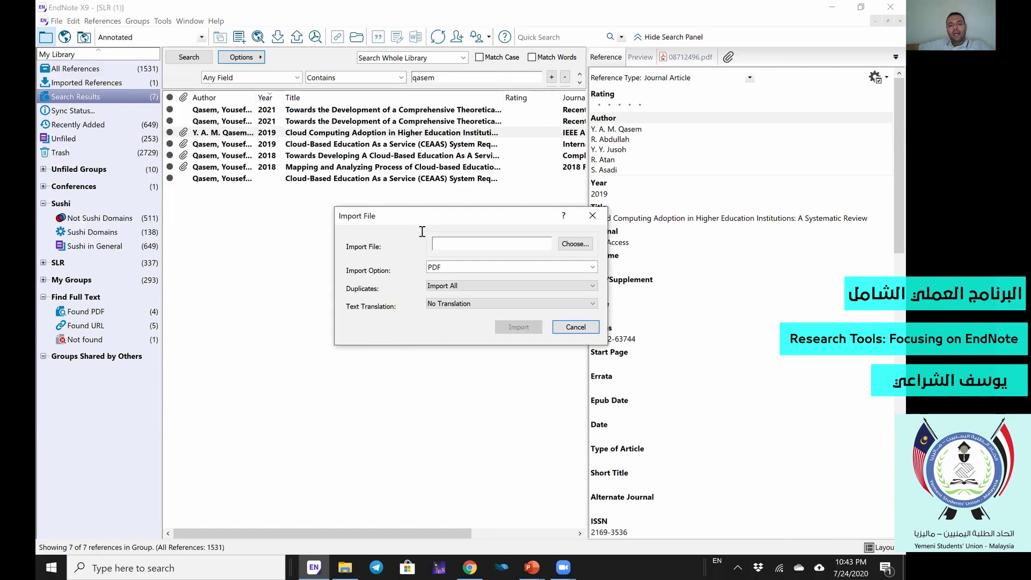
left_click(573, 245)
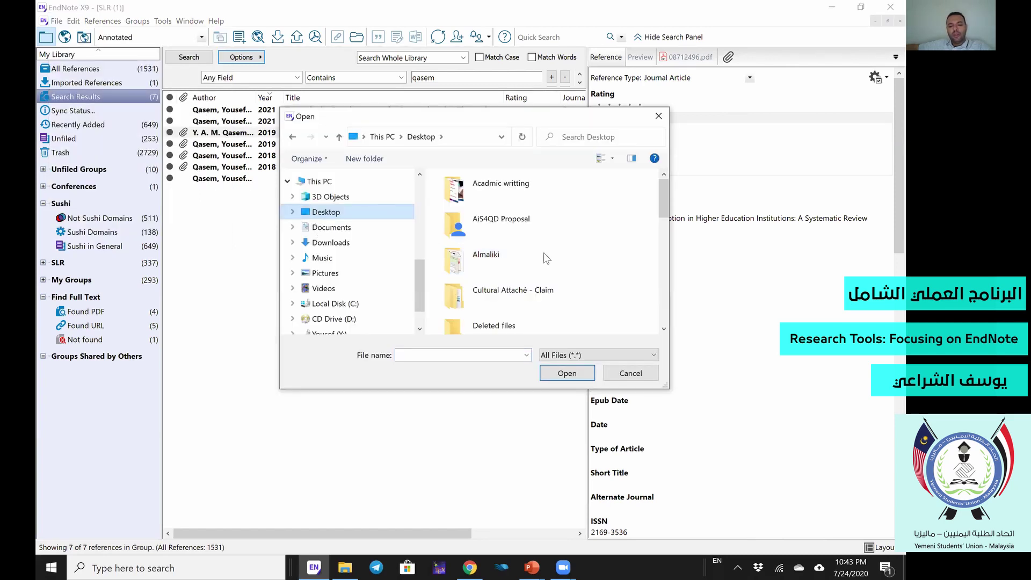
scroll(543, 253, "down", 10)
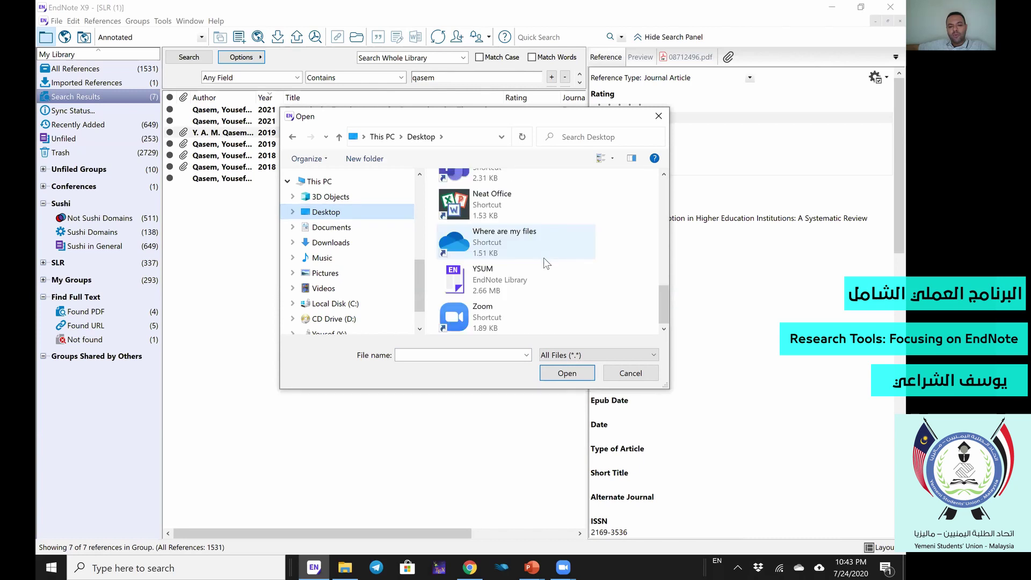
scroll(558, 256, "up", 3)
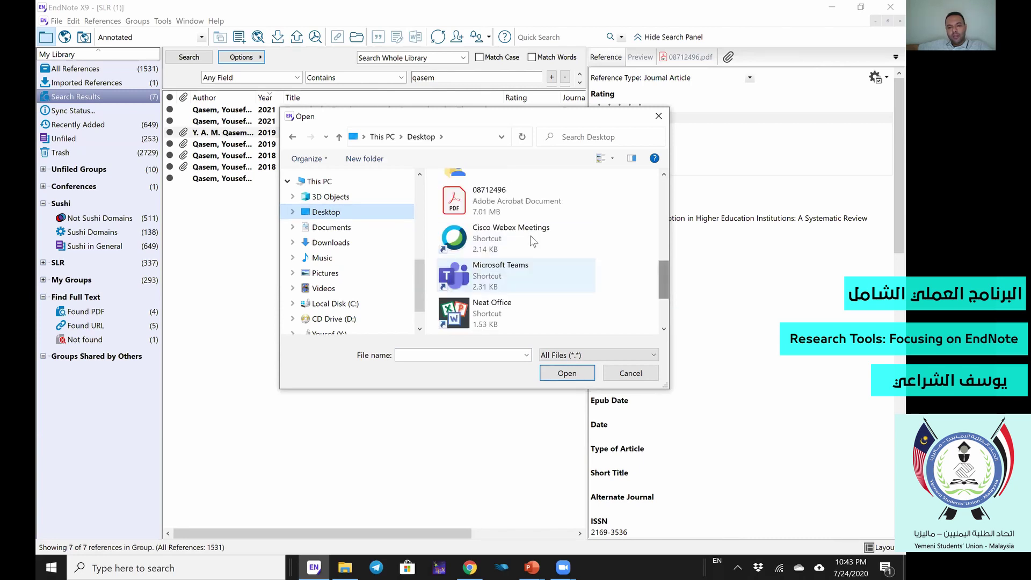
double_click(489, 200)
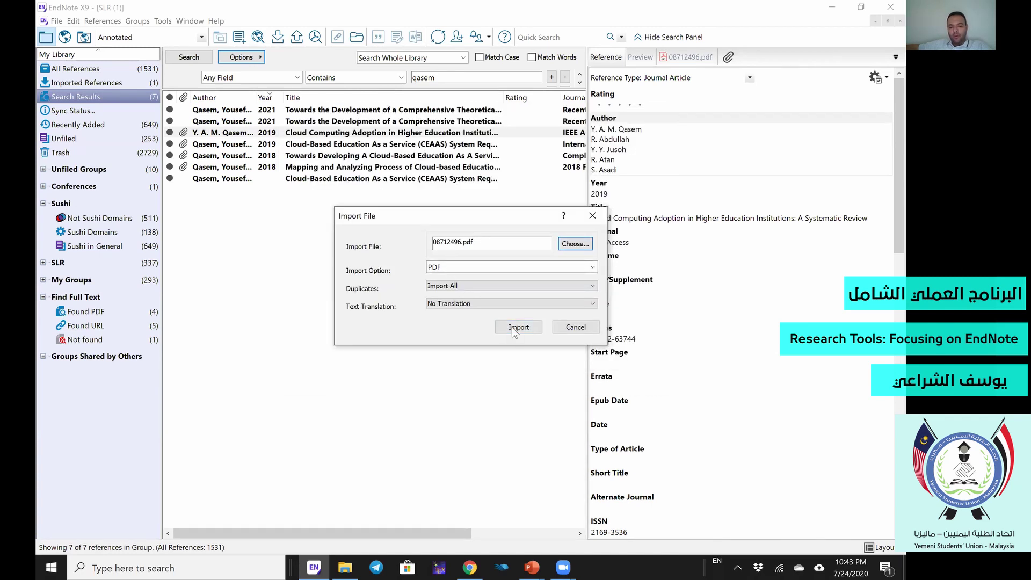
left_click(517, 327)
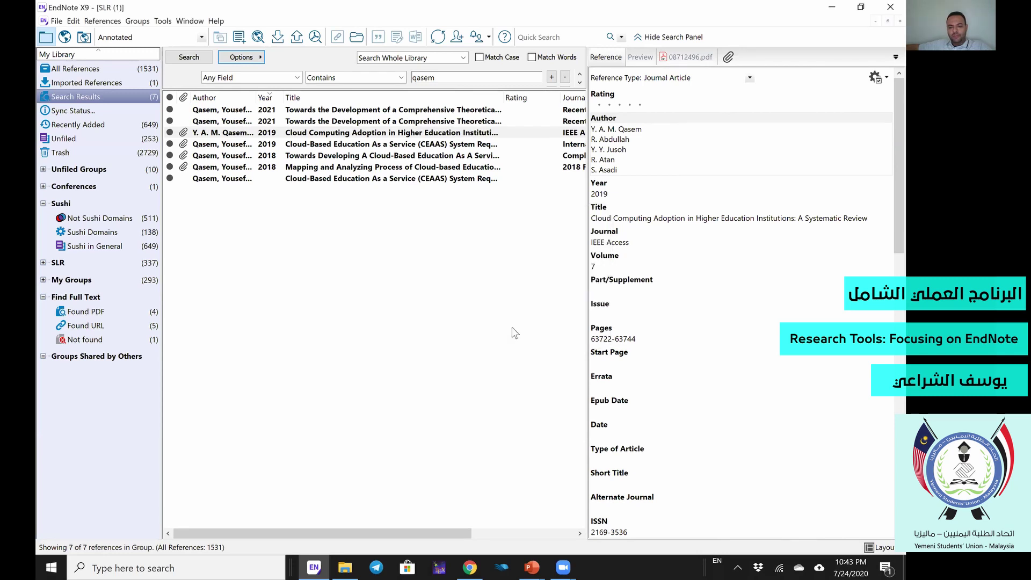
View the attached 08712496.pdf and 087124961.pdf of the imported reference, and widen the PDF viewing area.
left_click(739, 59)
left_click(689, 60)
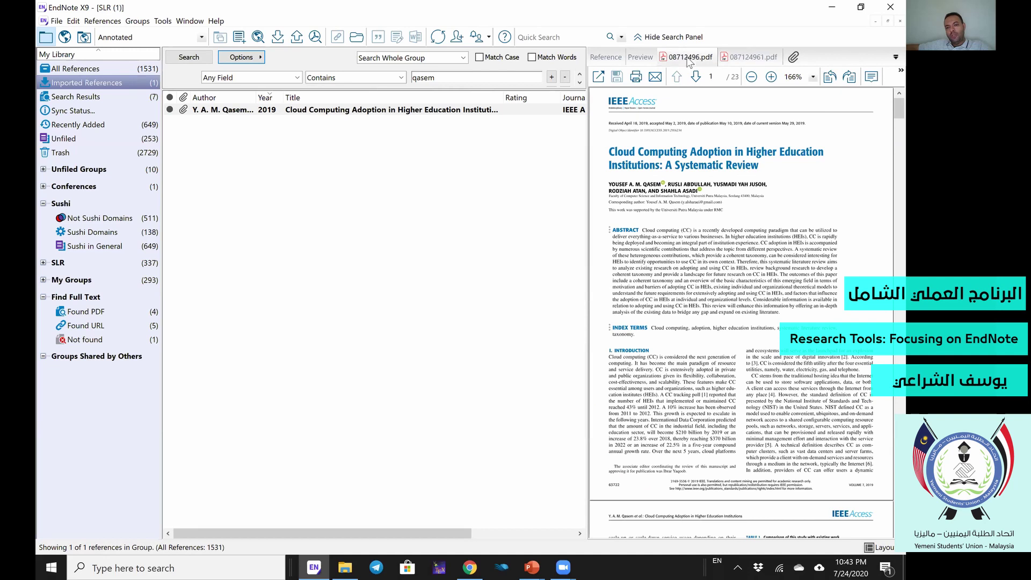
left_click(737, 61)
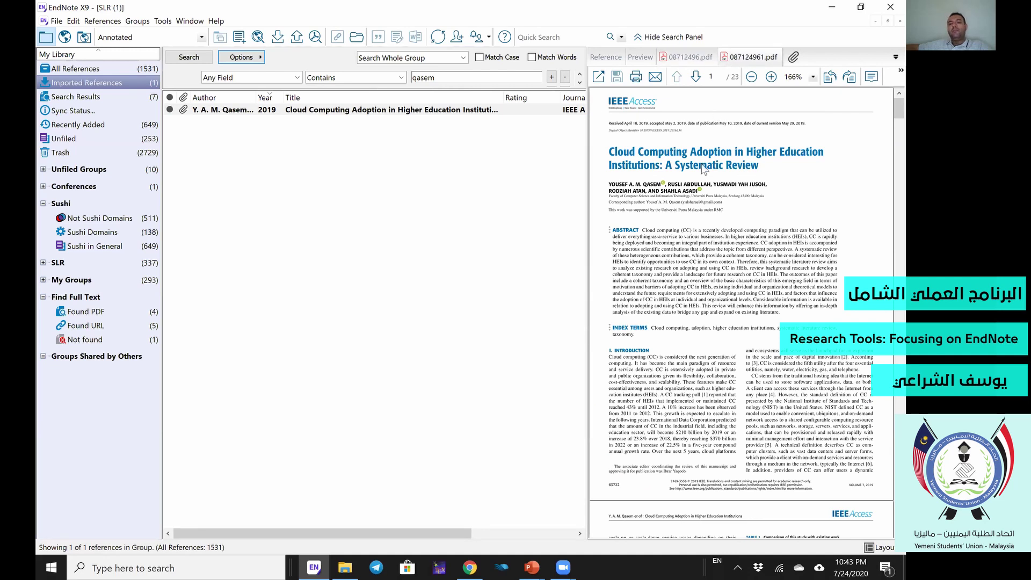
left_click_drag(587, 242, 534, 235)
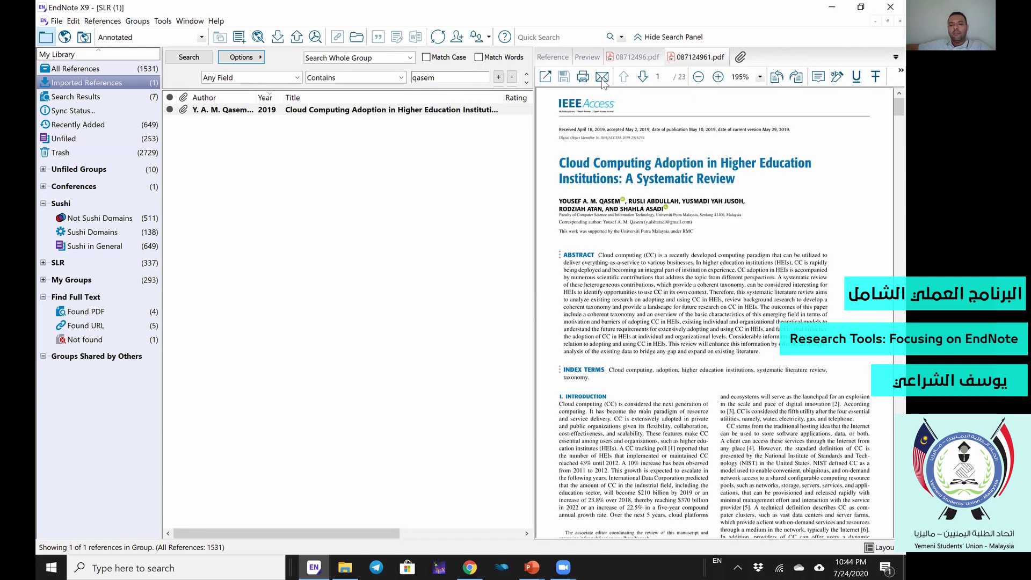
Look through the imported reference's fields, including its DOI, keywords and file attachments.
left_click(556, 57)
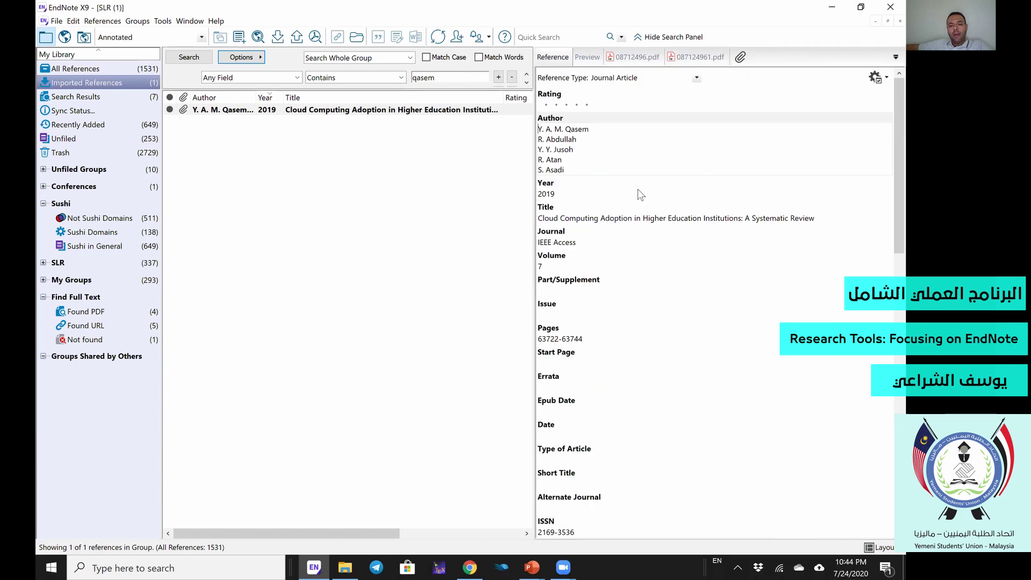
scroll(641, 211, "down", 10)
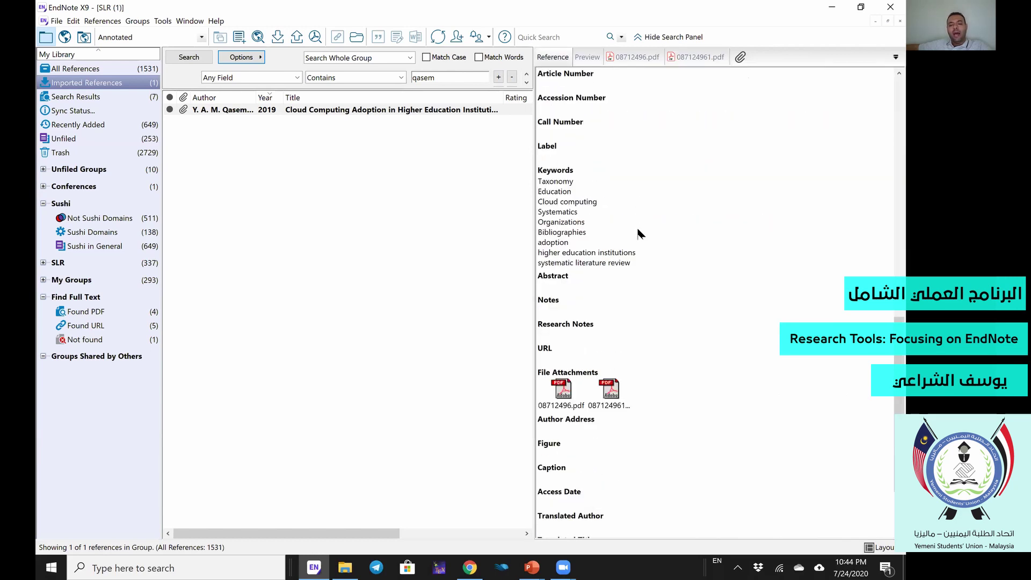
scroll(638, 236, "down", 3)
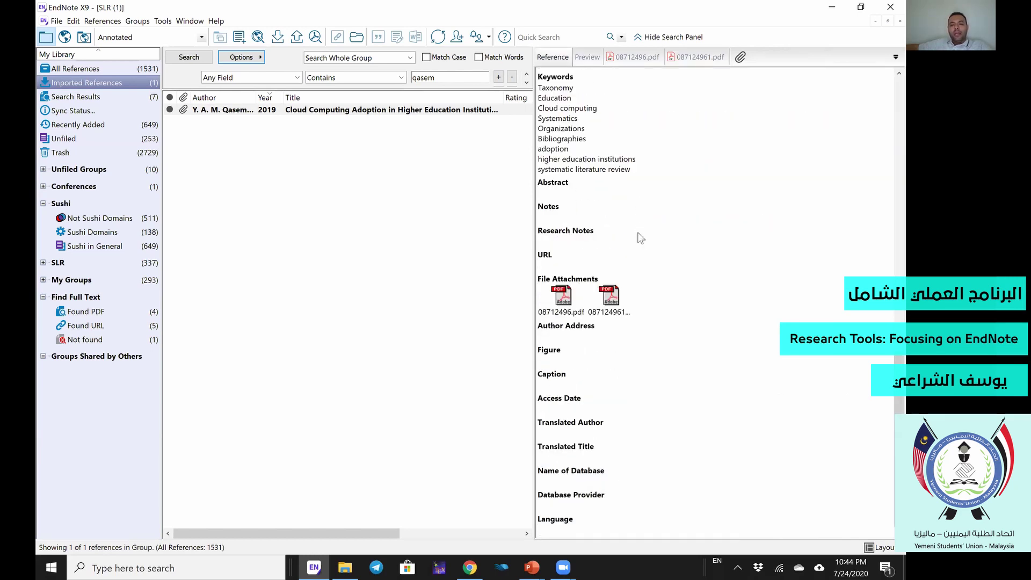
scroll(637, 233, "up", 13)
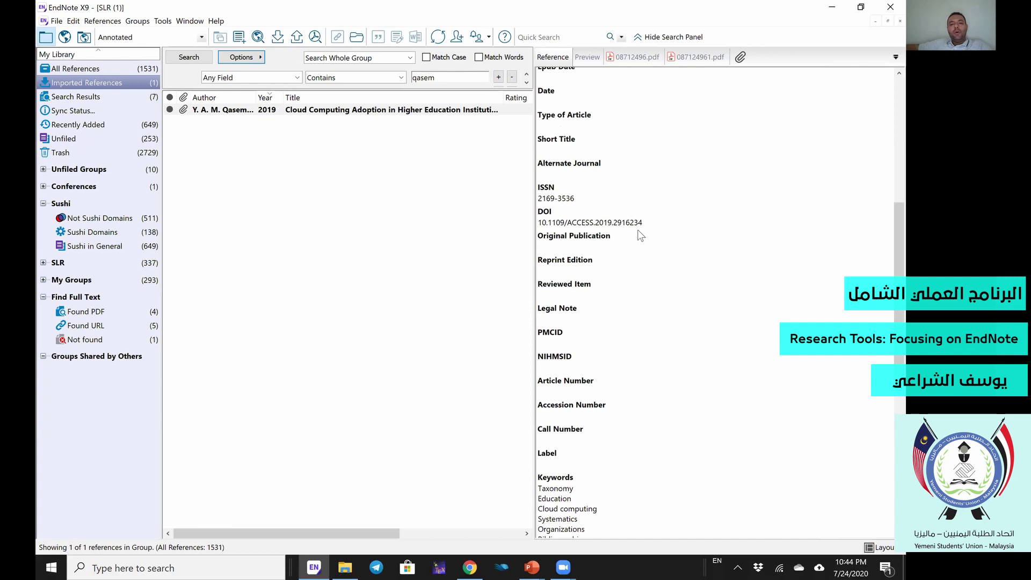
Start a folder import and choose the Temporary folder on the Desktop as its source.
left_click(56, 22)
mouse_move(81, 175)
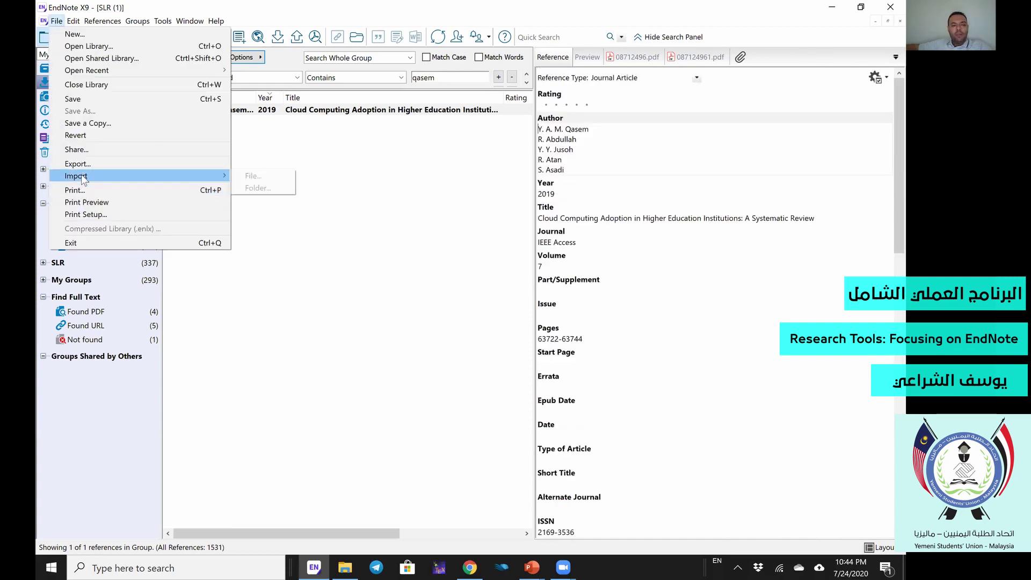
left_click(256, 188)
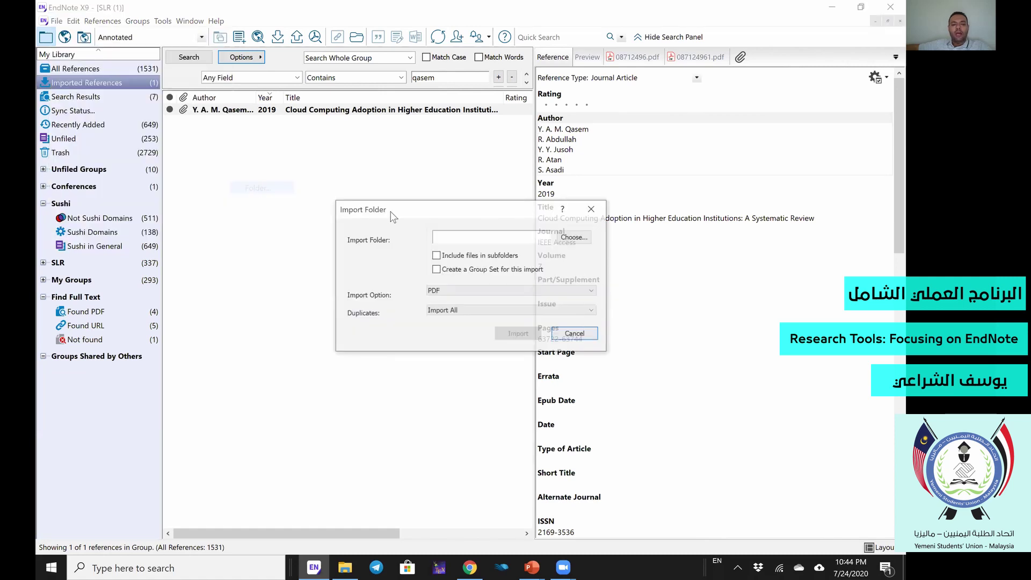
left_click(569, 237)
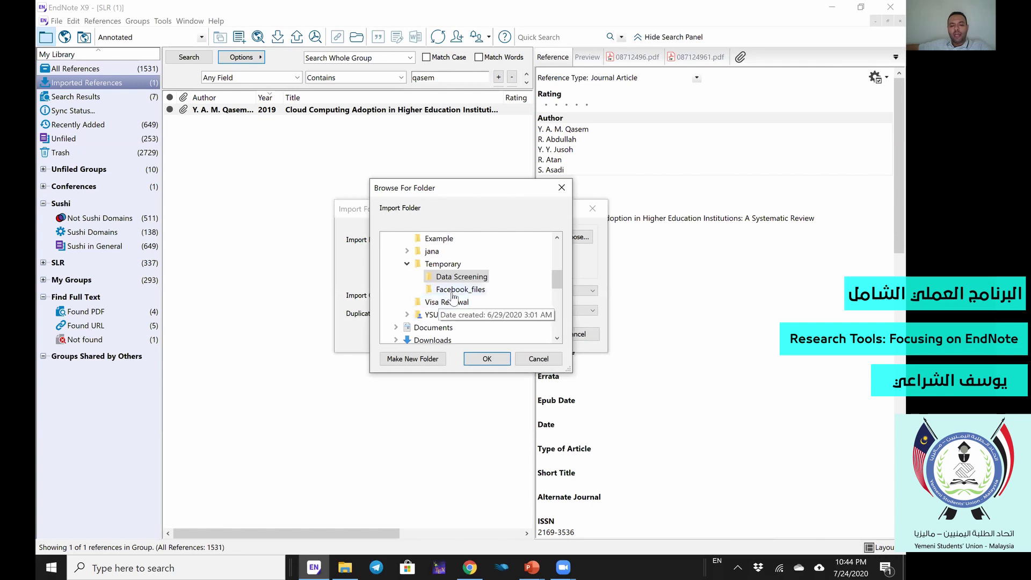
left_click(452, 290)
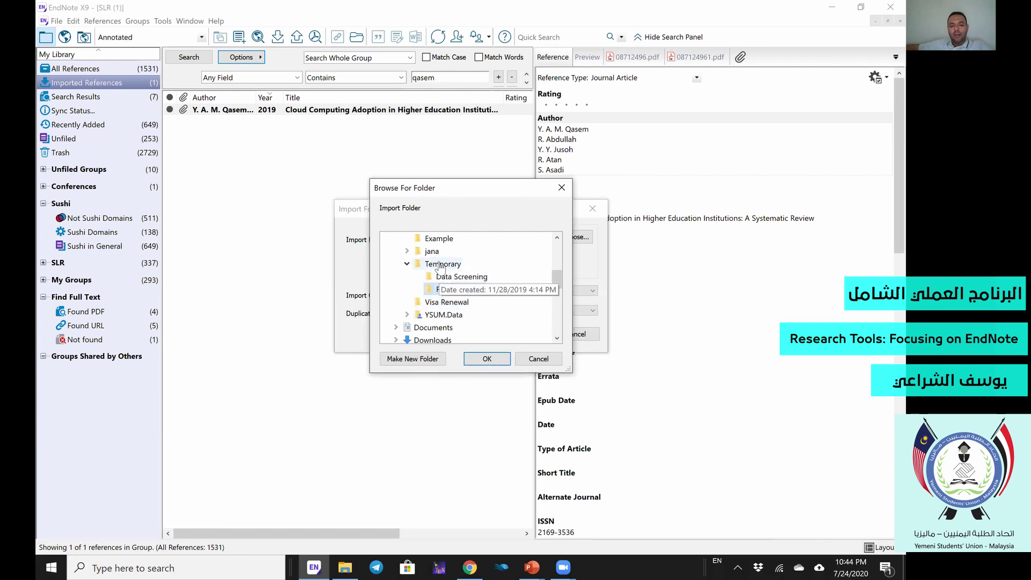
left_click(440, 264)
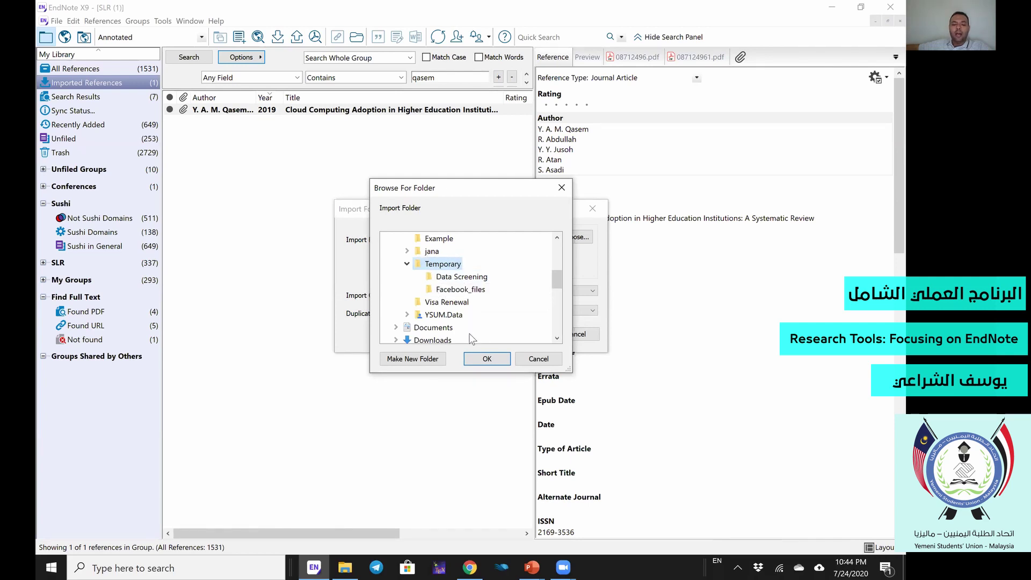
key("Return")
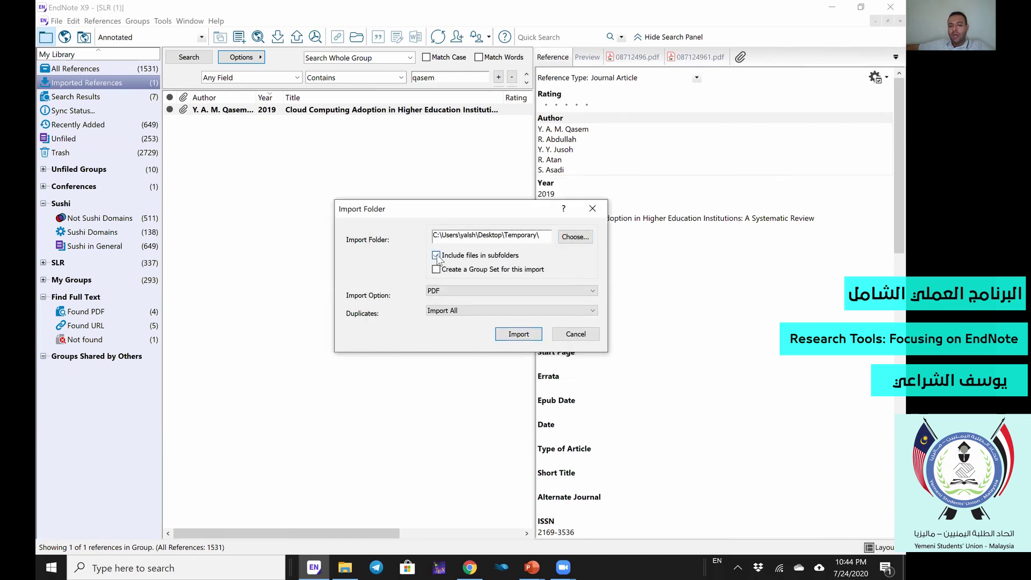
Include files in subfolders and a group set in the folder import, and cancel it without importing.
left_click(436, 256)
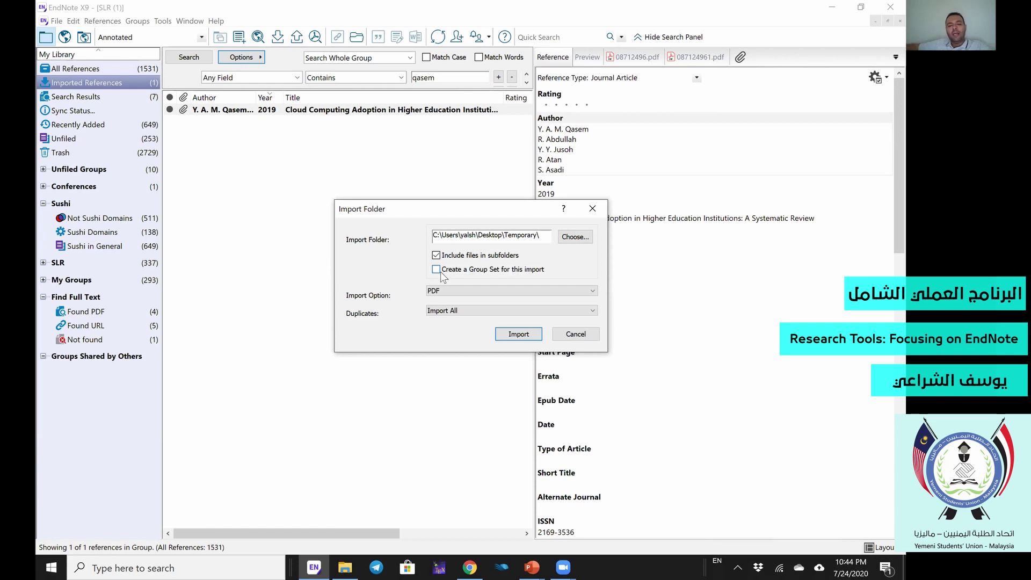
left_click(508, 269)
key("Tab")
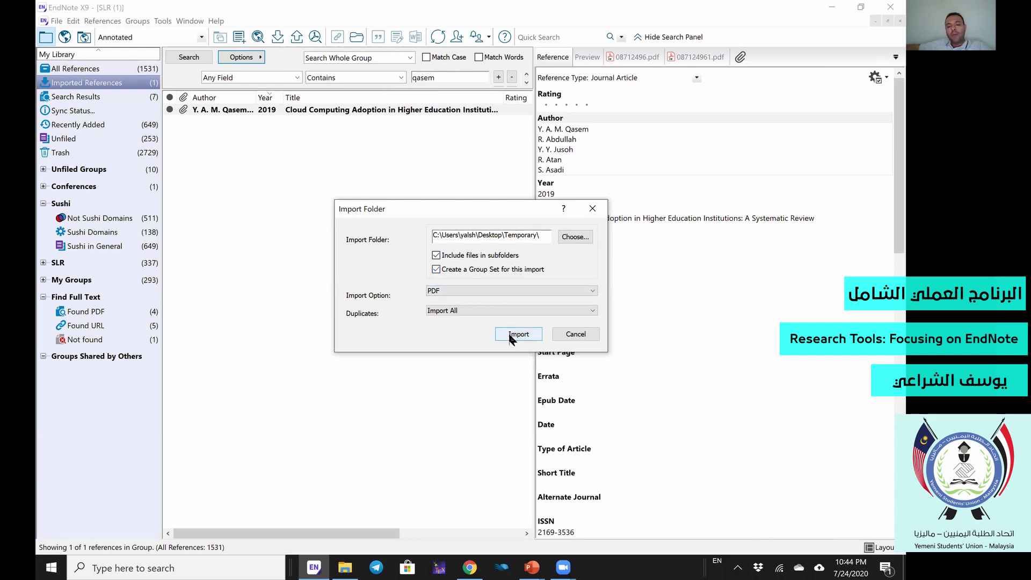
left_click(570, 334)
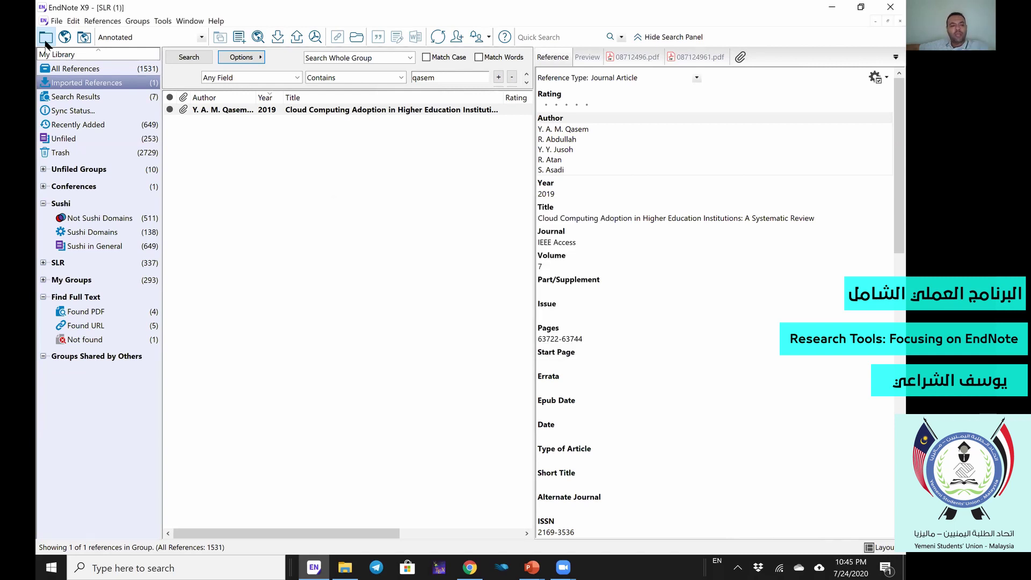
Switch to the EndNote X9 PowerPoint slide show and view the Annotating PDFs slide and the topic outline after it.
left_click(532, 567)
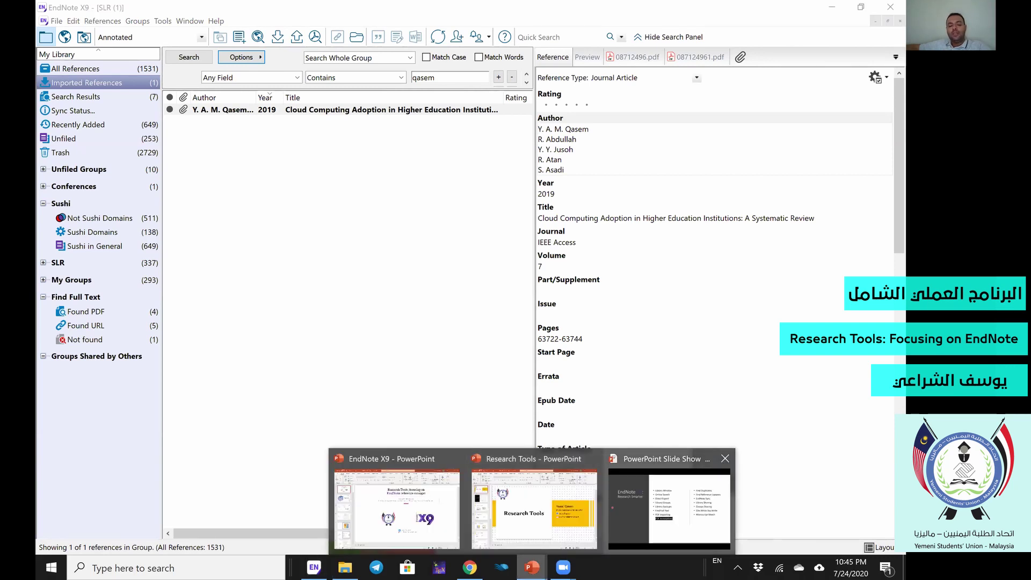
left_click(669, 507)
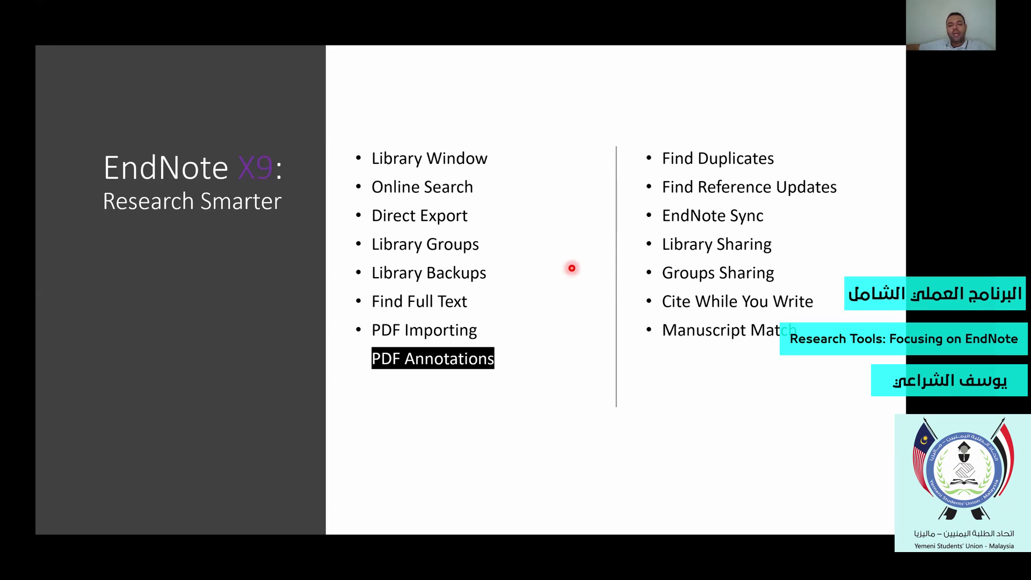
key("Right")
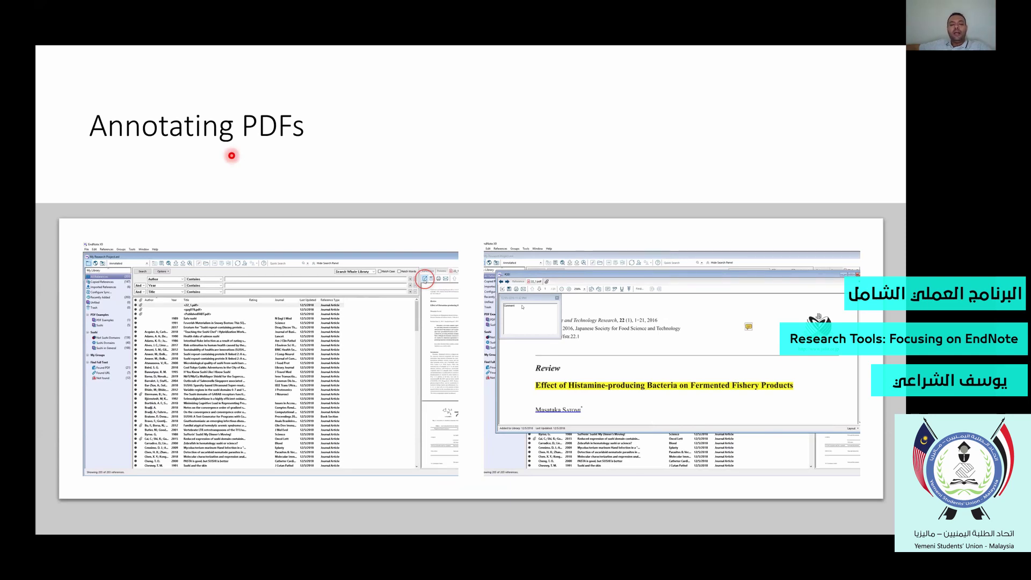
key("Left")
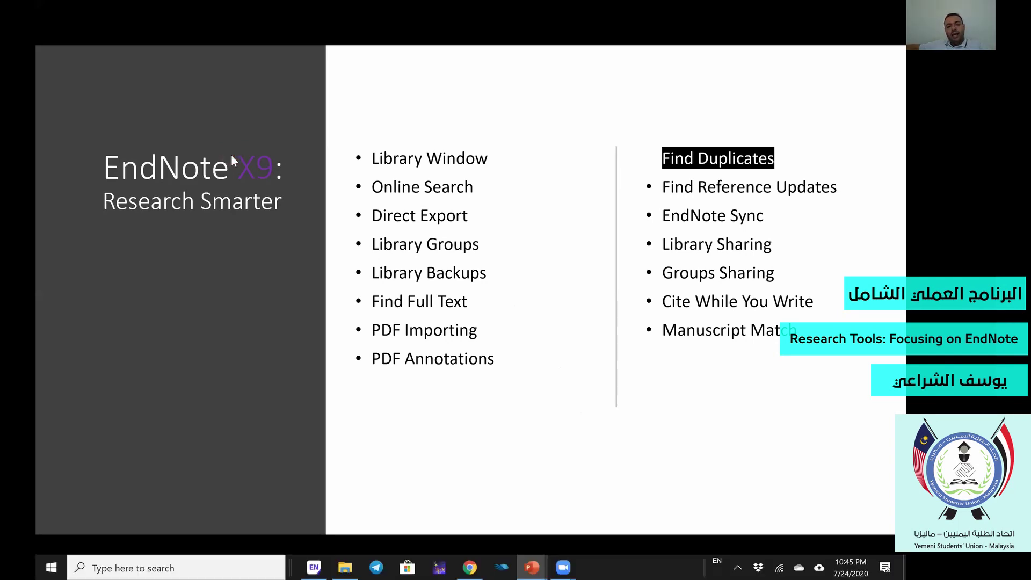
Switch back to EndNote and open the attached 087124961.pdf in its own reference window.
key("super+Tab")
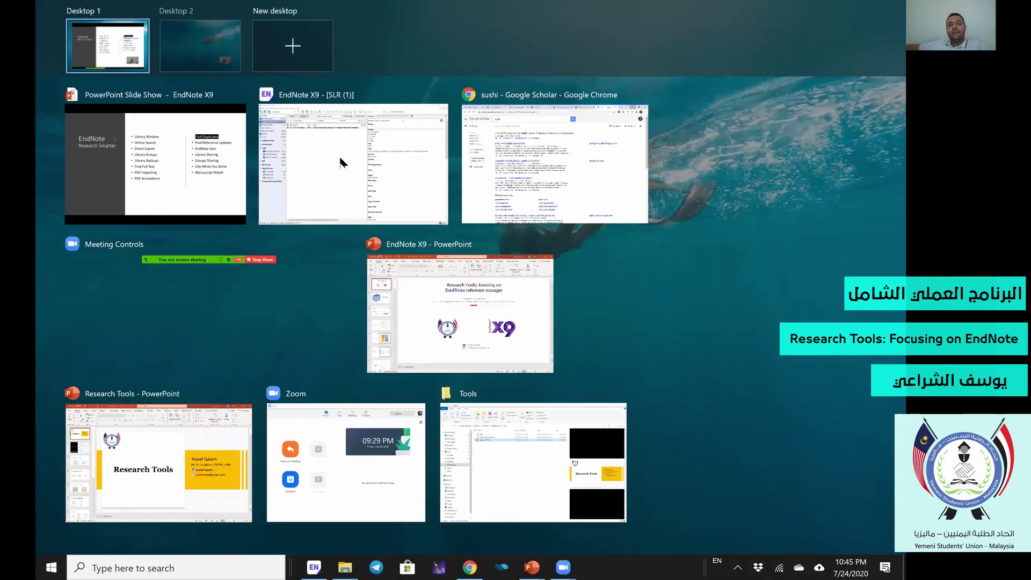
left_click(340, 162)
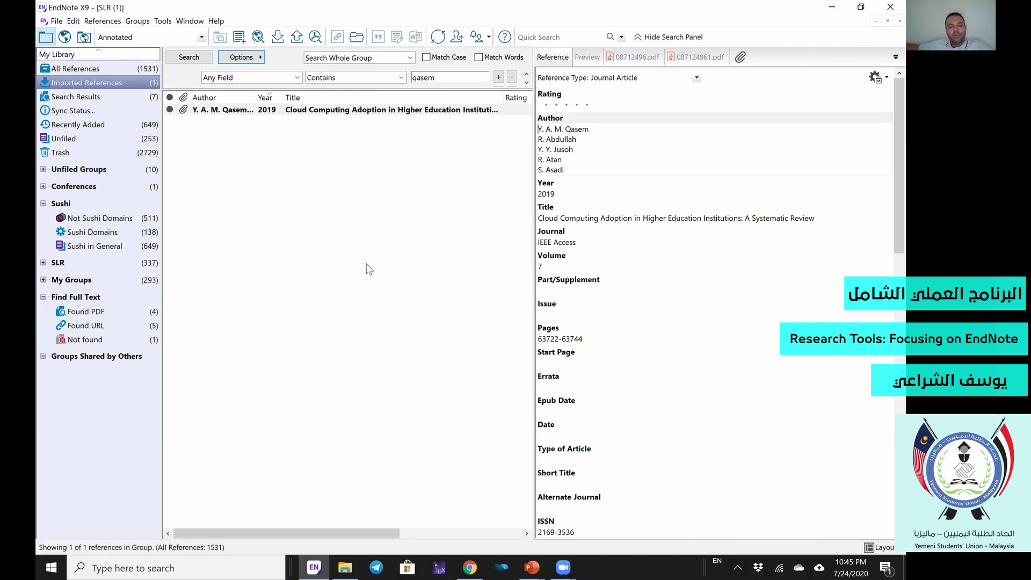
right_click(680, 57)
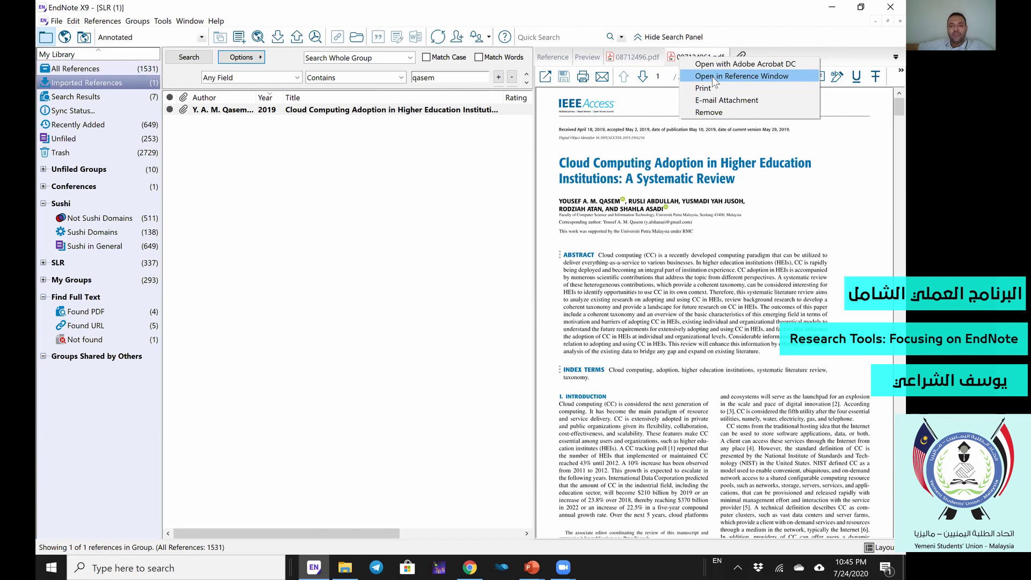
left_click(615, 189)
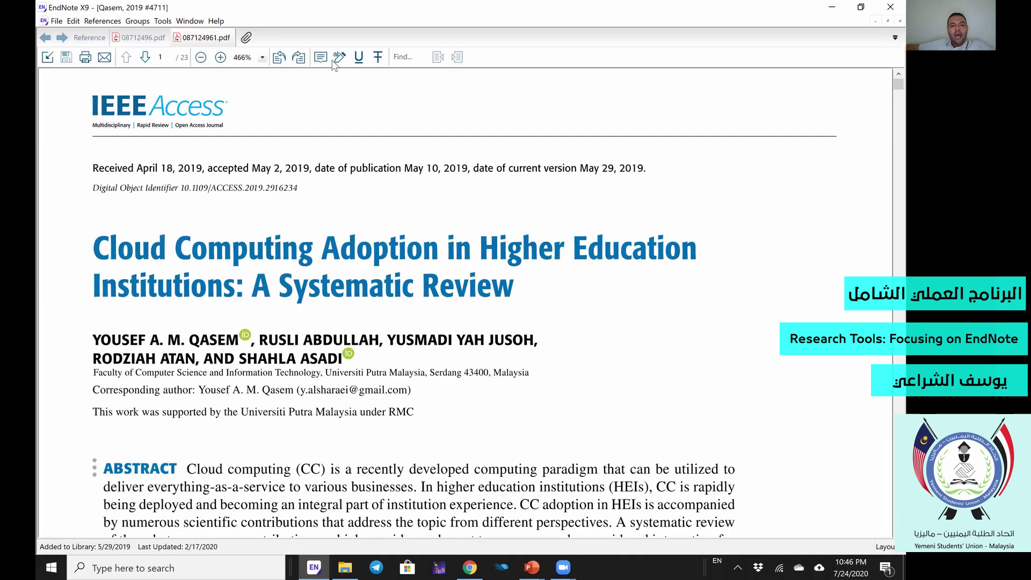
Highlight the article title "Cloud Computing Adoption in Higher Education Institutions: A Systematic Review" in the PDF.
left_click(333, 60)
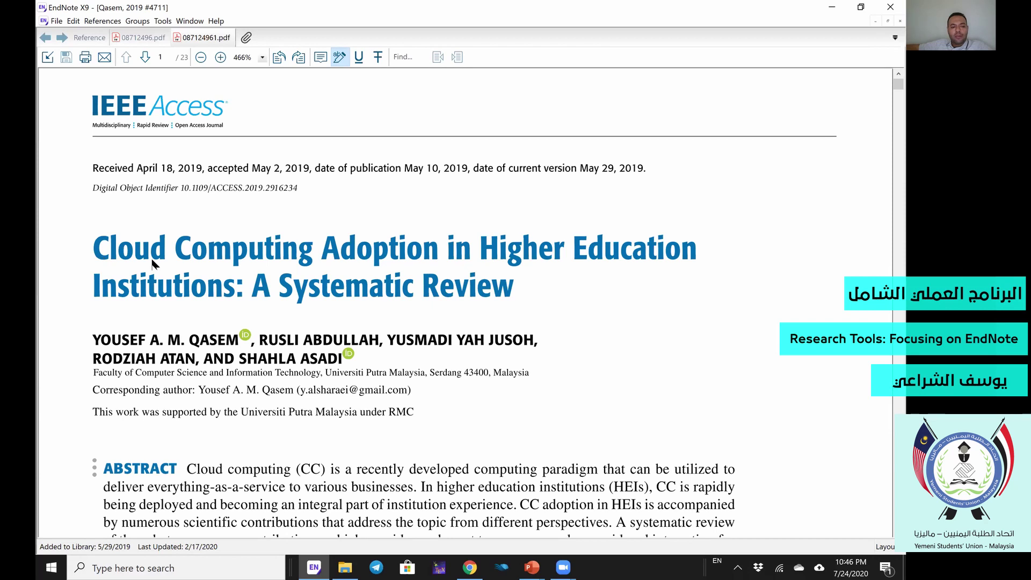
left_click_drag(207, 264, 592, 328)
scroll(329, 380, "down", 1)
left_click(280, 383)
scroll(277, 199, "down", 1)
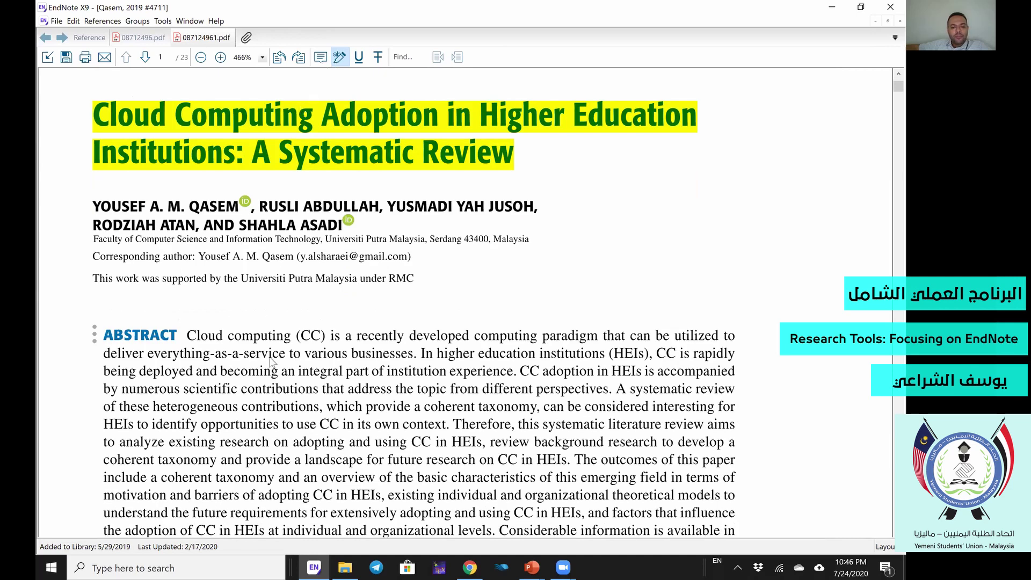
Highlight the abstract passage from "integral part of institution experience" to "these heterogeneous contributions, which".
left_click_drag(268, 408, 355, 426)
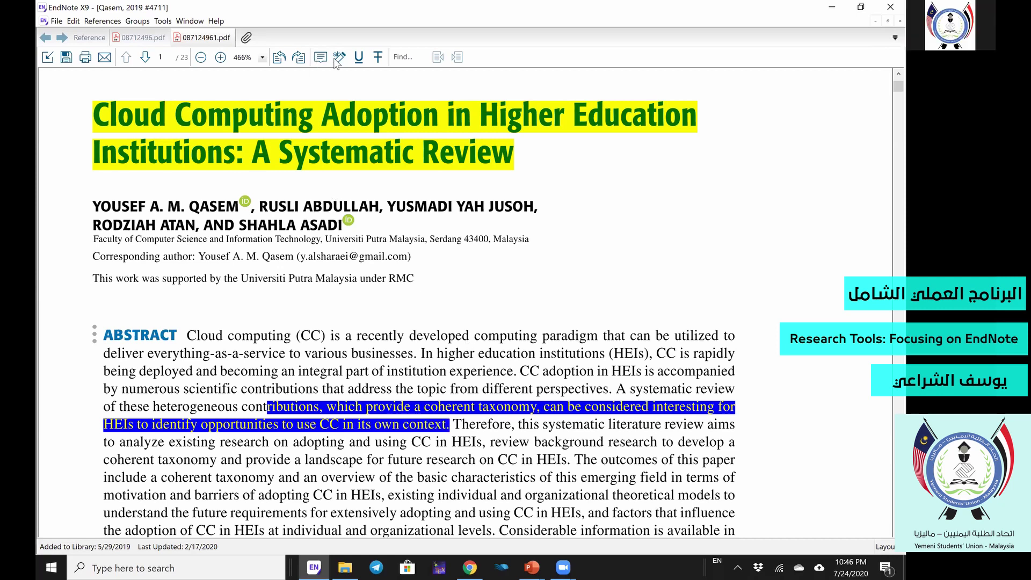
left_click(301, 384)
left_click_drag(300, 381, 363, 408)
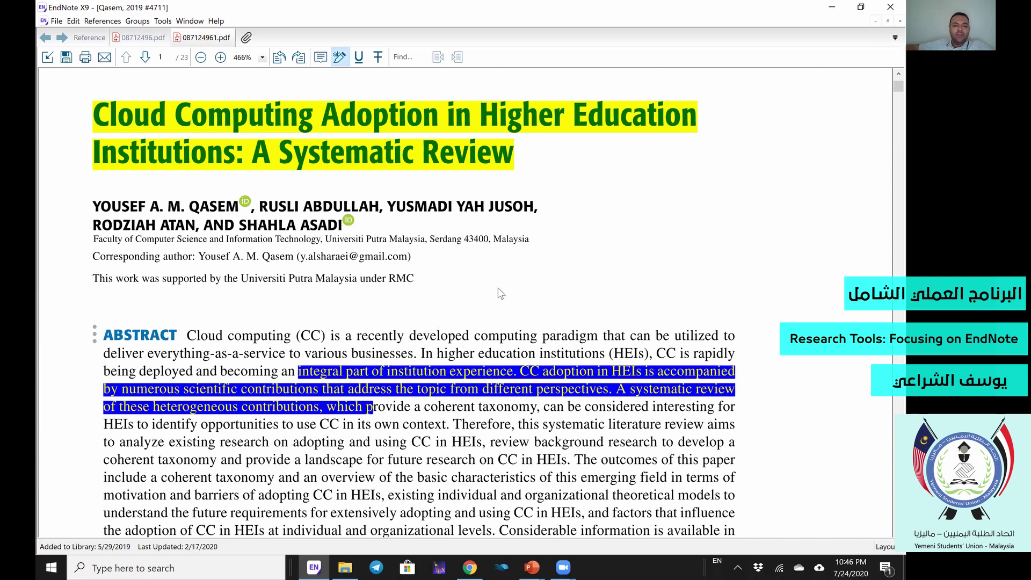
scroll(498, 290, "down", 1)
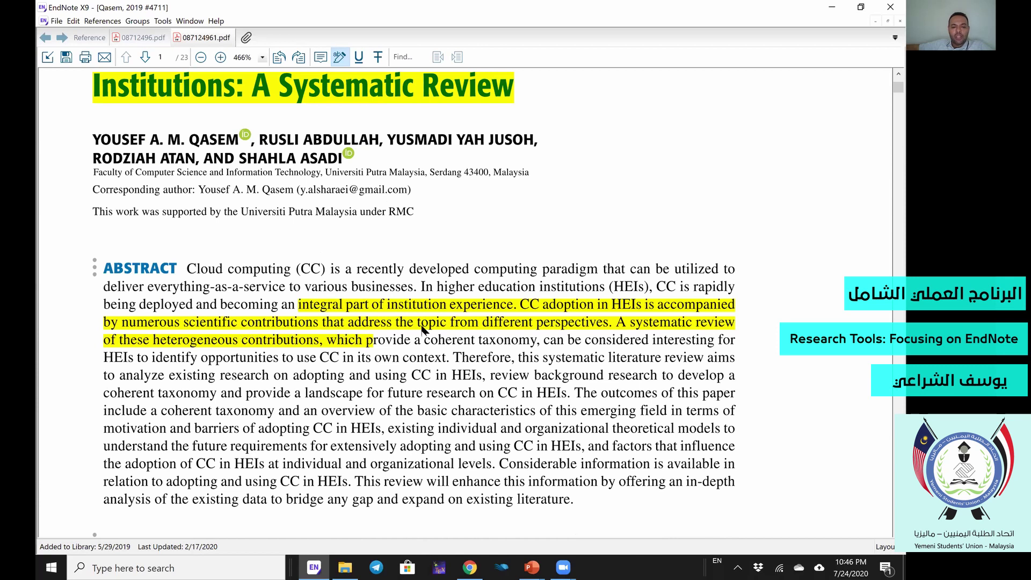
Underline "HEIs at individual and organiza" and strike through "basic characteristics of this" in the abstract.
scroll(425, 309, "down", 1)
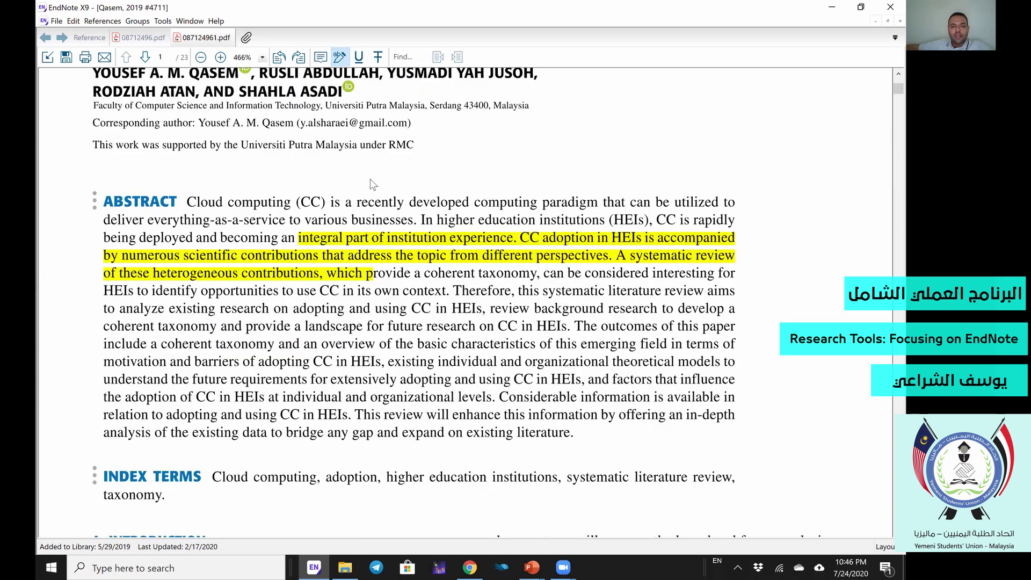
scroll(369, 179, "down", 1)
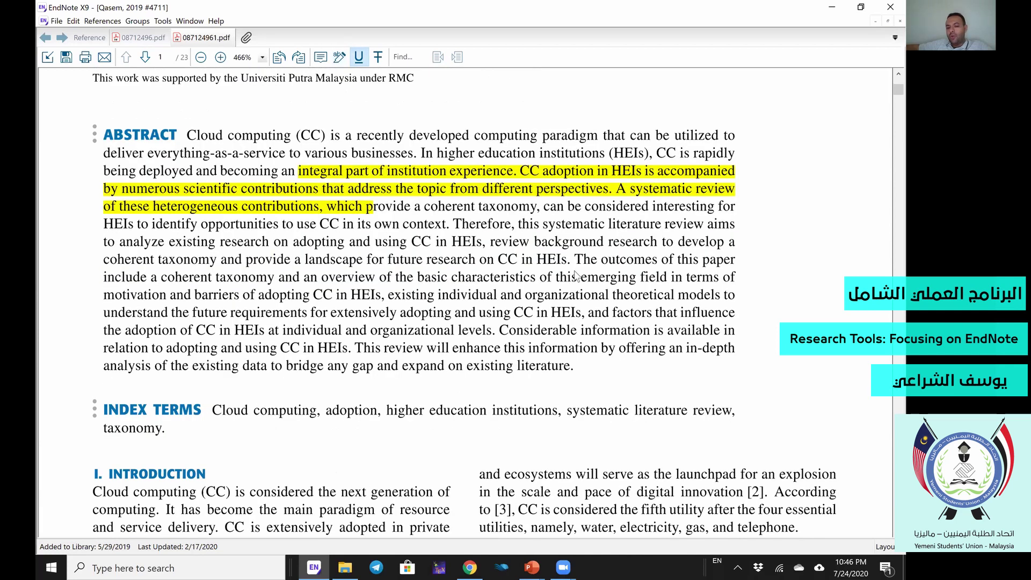
left_click_drag(576, 275, 417, 277)
left_click(378, 57)
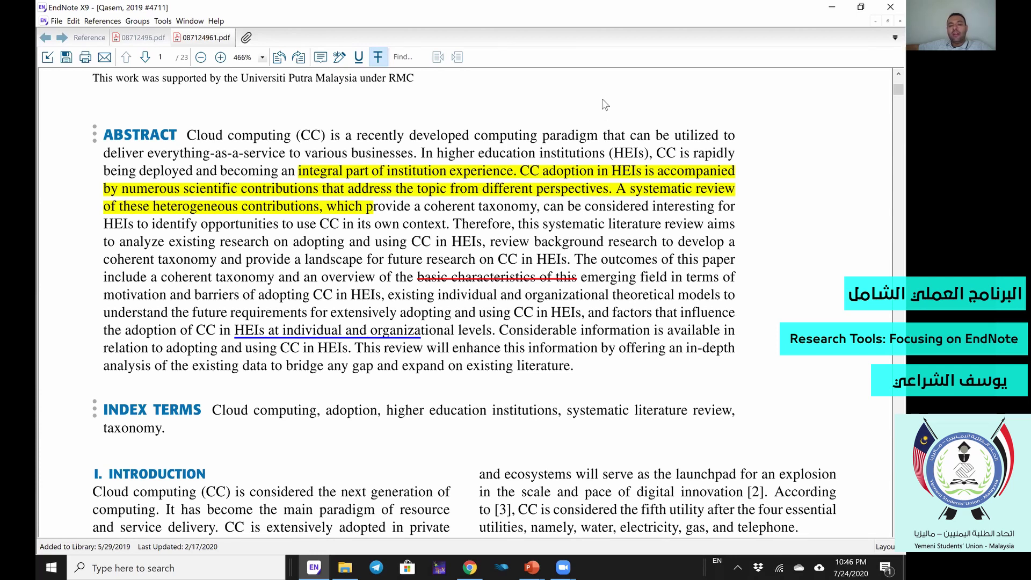
Place a sticky note above the abstract, to the right of the funding line, and leave it without text.
key("n")
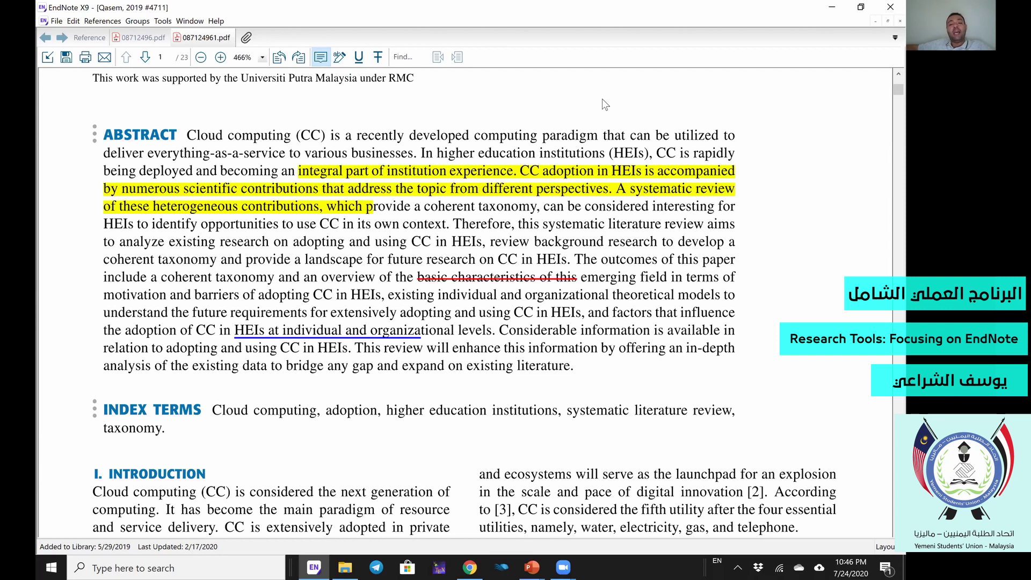
key("Escape")
left_click(606, 74)
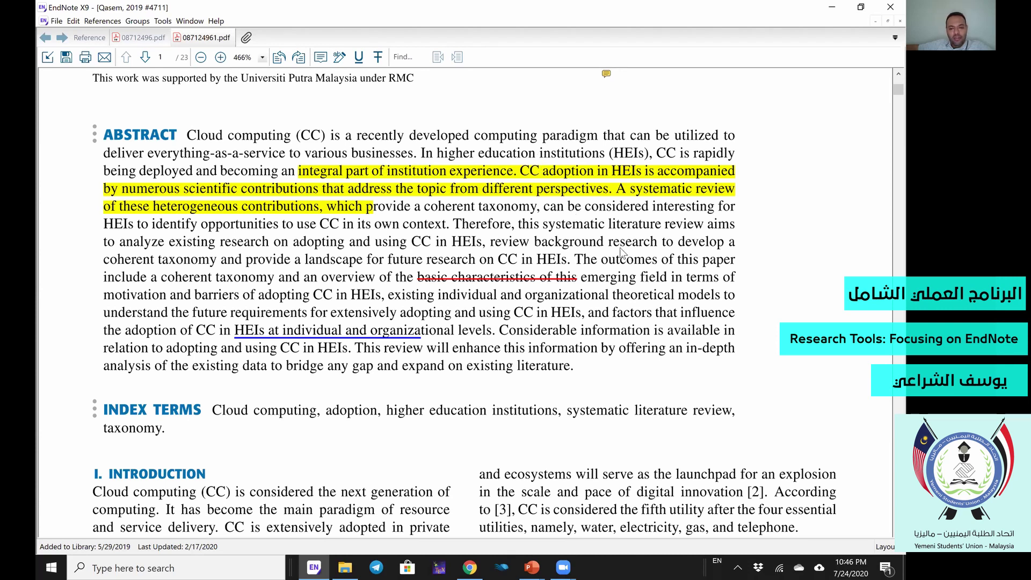
Look through the annotated PDF down to the diagram of articles on CC adoption in HEIs on page 7.
scroll(883, 97, "down", 2)
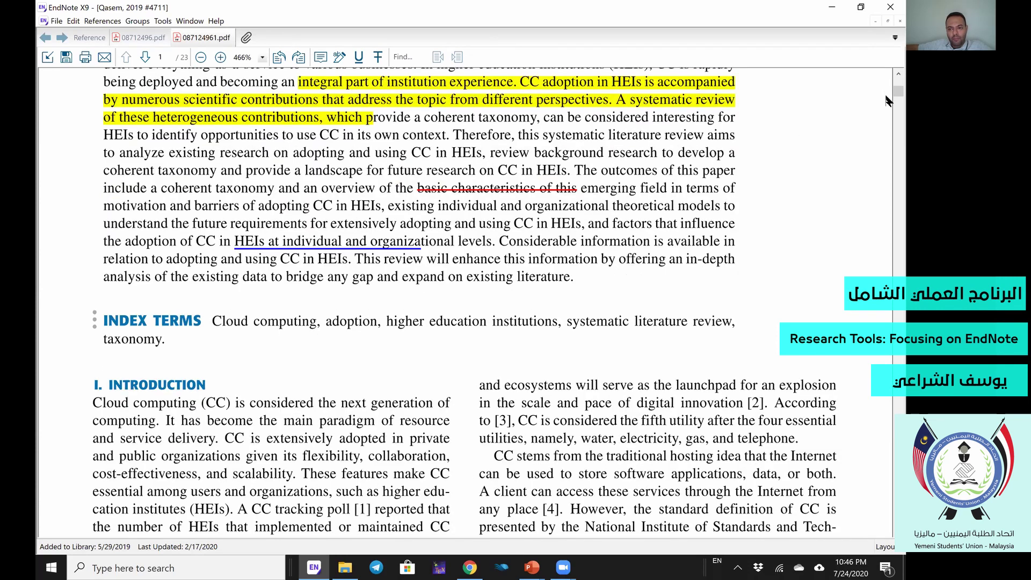
scroll(887, 108, "down", 2)
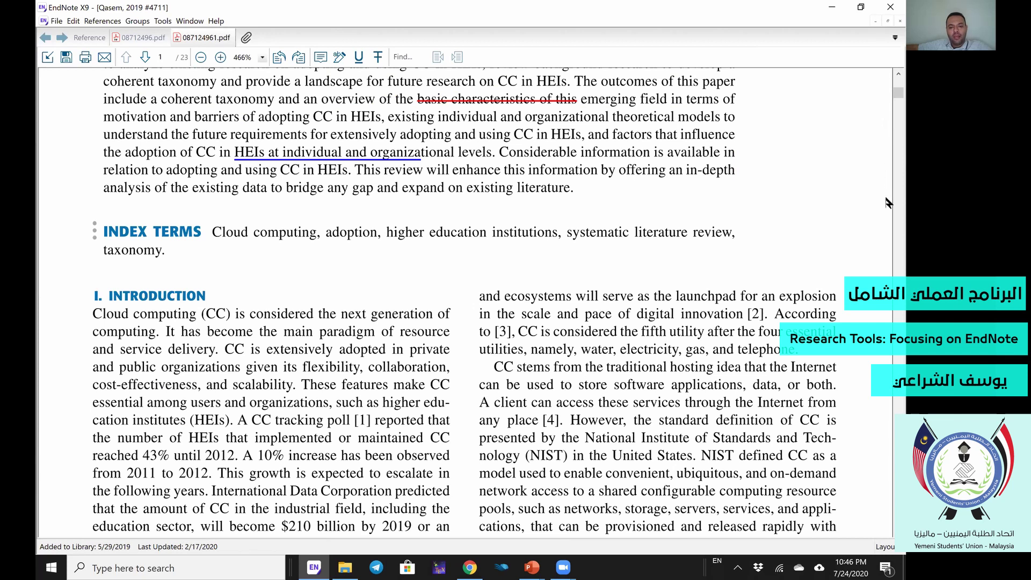
scroll(886, 203, "down", 5)
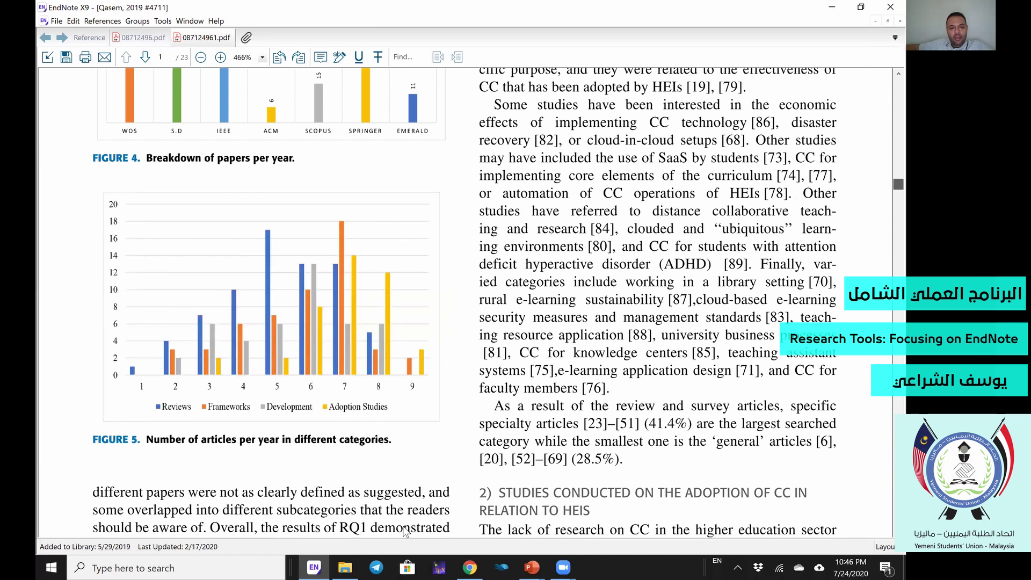
scroll(403, 527, "down", 5)
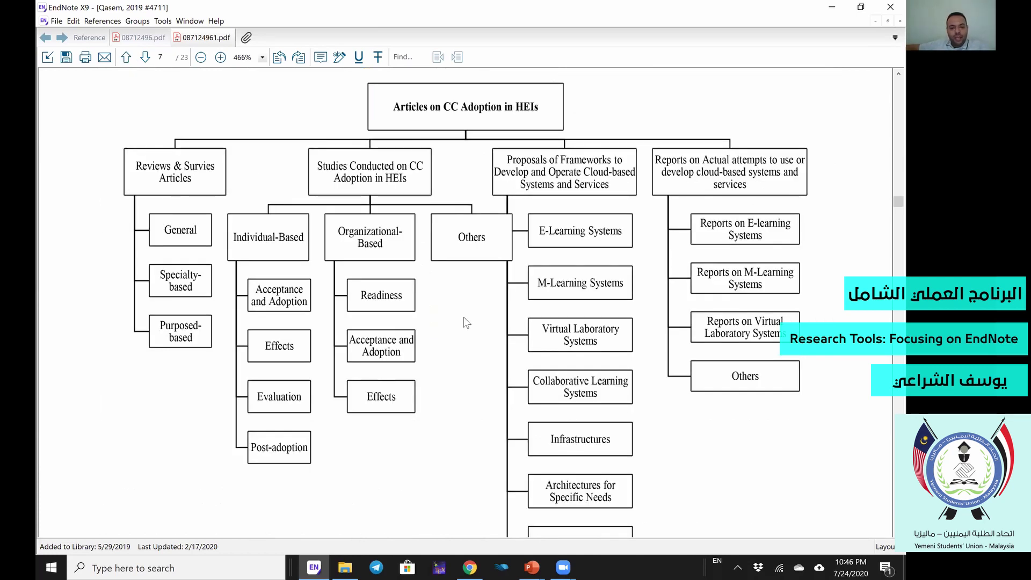
key("super+Tab")
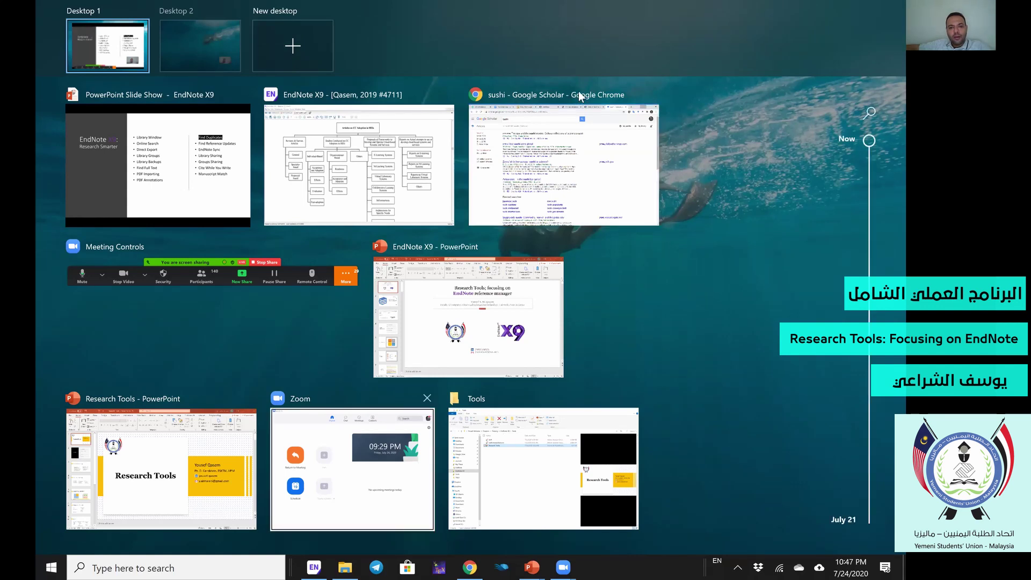
left_click(448, 107)
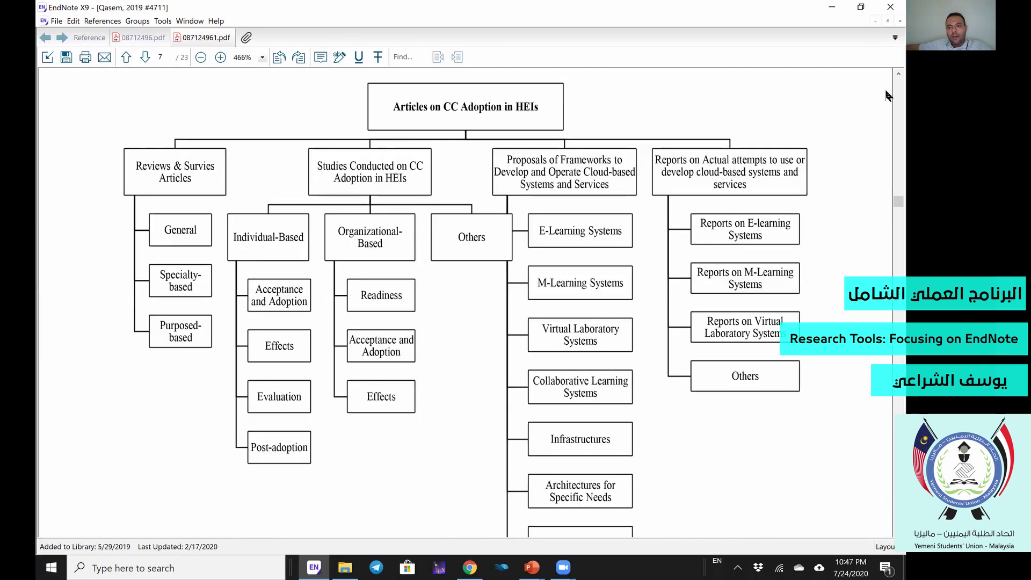
Cancel closing the reference with its unsaved PDF changes, and restore its window to a smaller floating size.
left_click(885, 21)
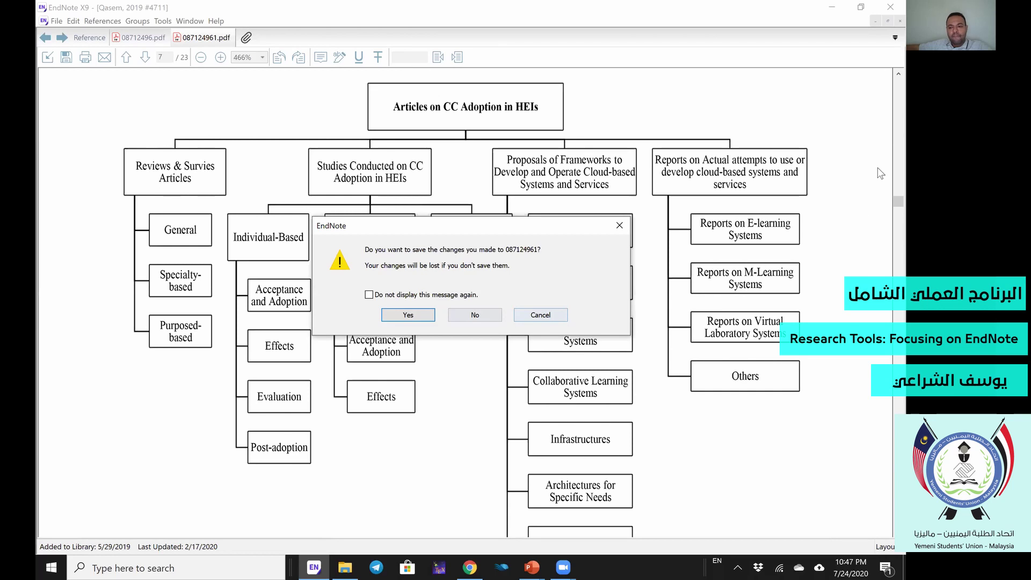
key("Escape")
left_click(886, 22)
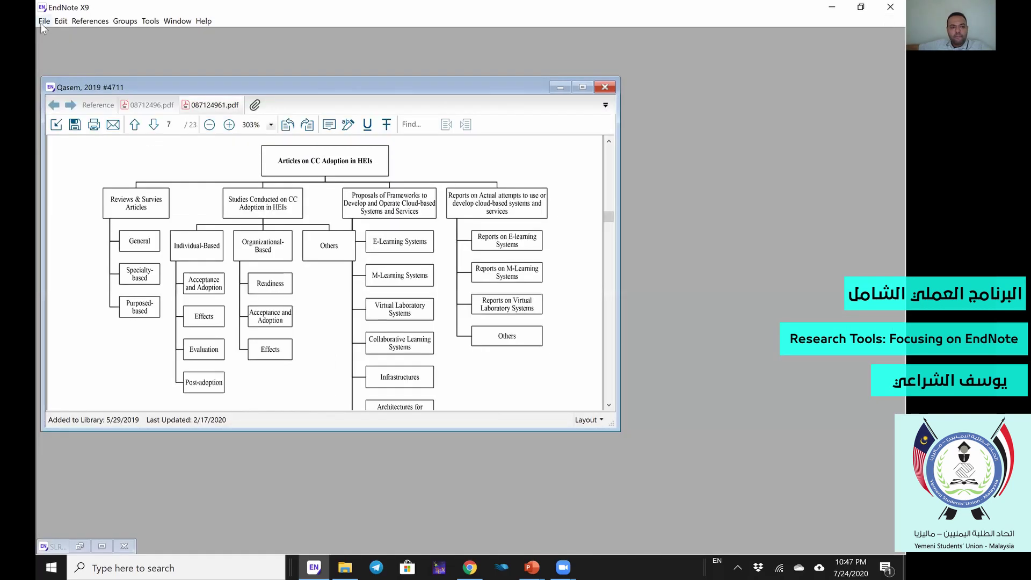
left_click(44, 21)
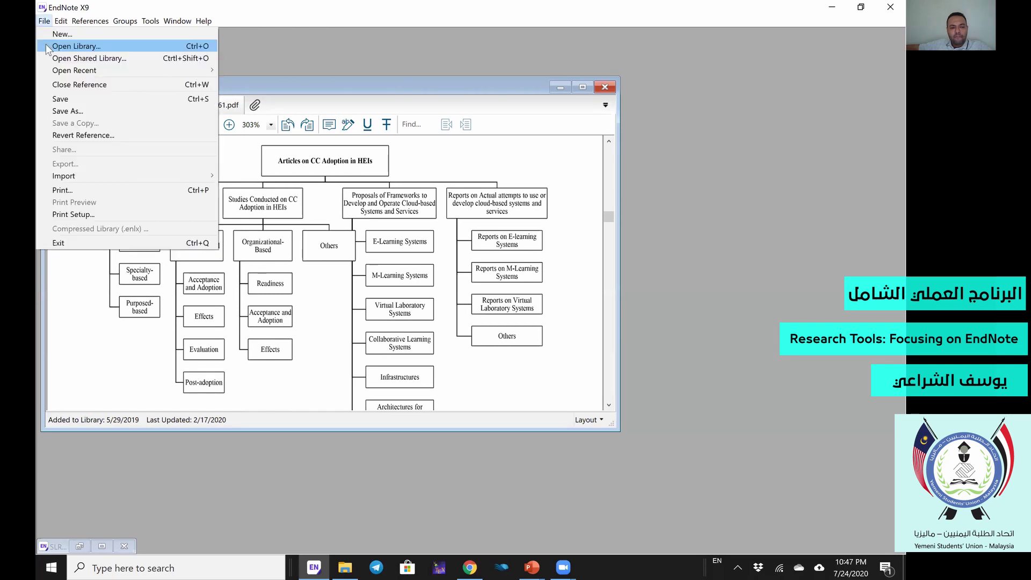
left_click(48, 47)
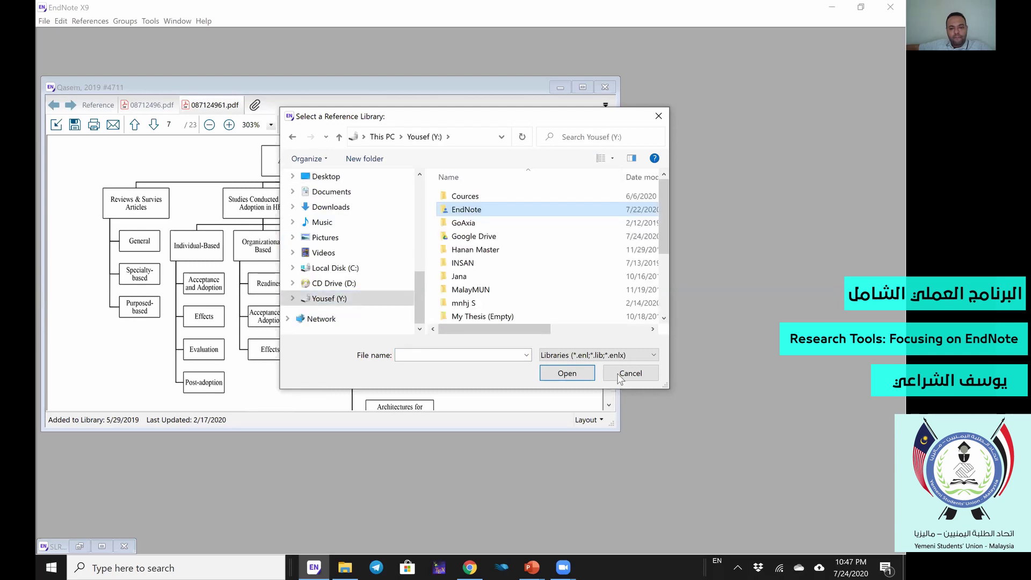
key("Return")
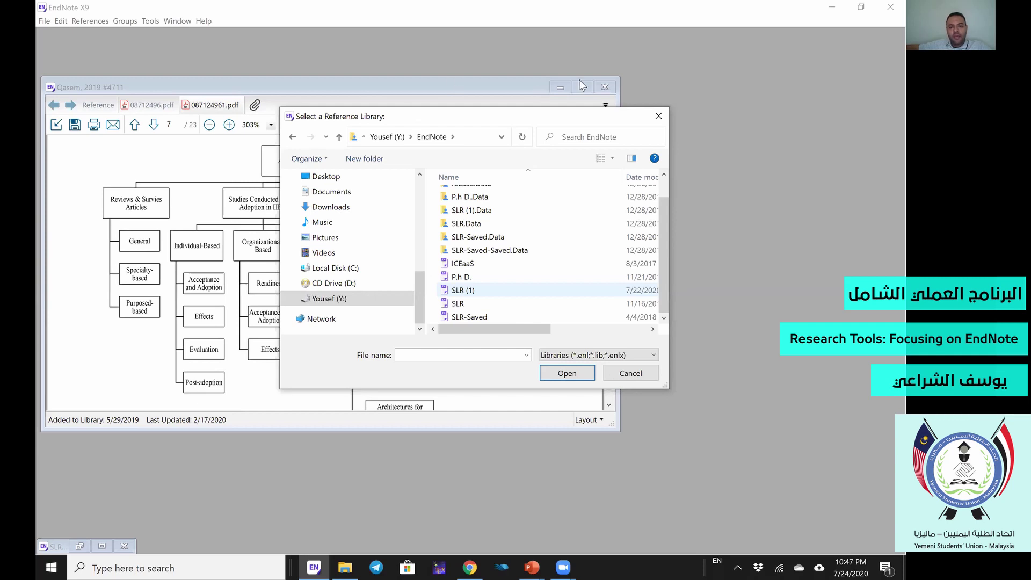
key("Escape")
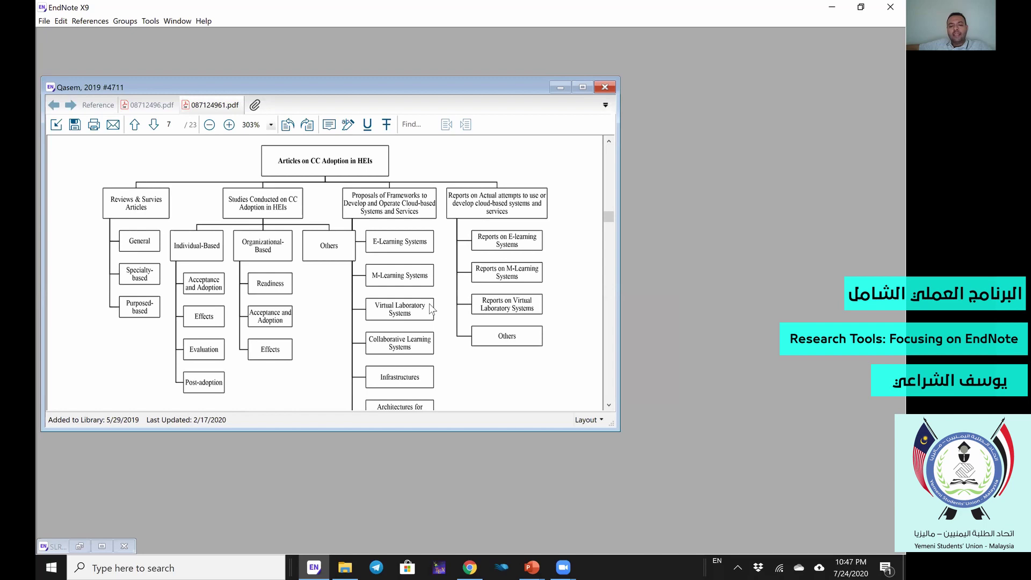
Add a sticky note reading "Interesting Article" at the upper edge of the PDF's first page, above the title, and close its pop-up.
scroll(206, 194, "up", 1)
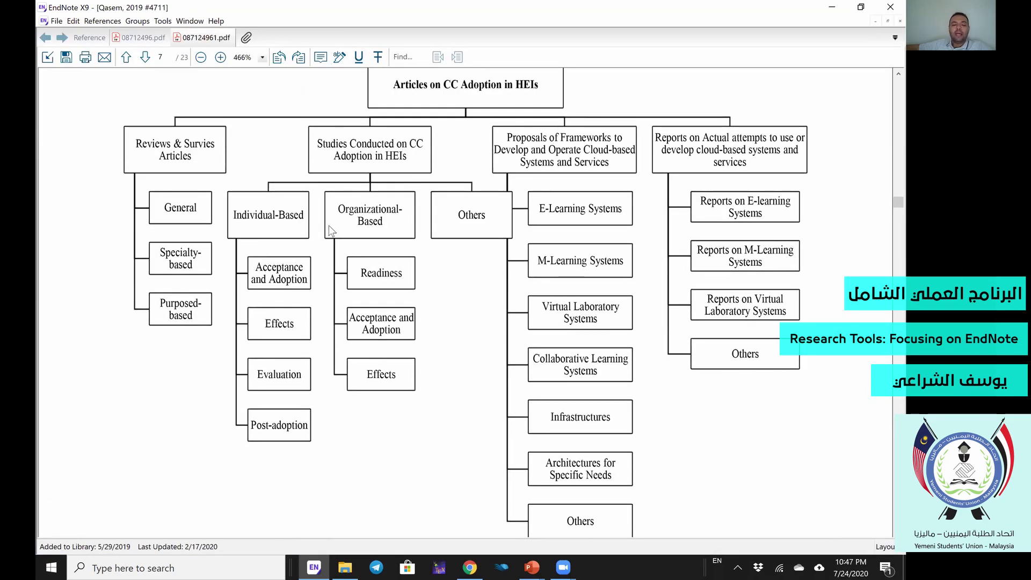
scroll(468, 212, "up", 3)
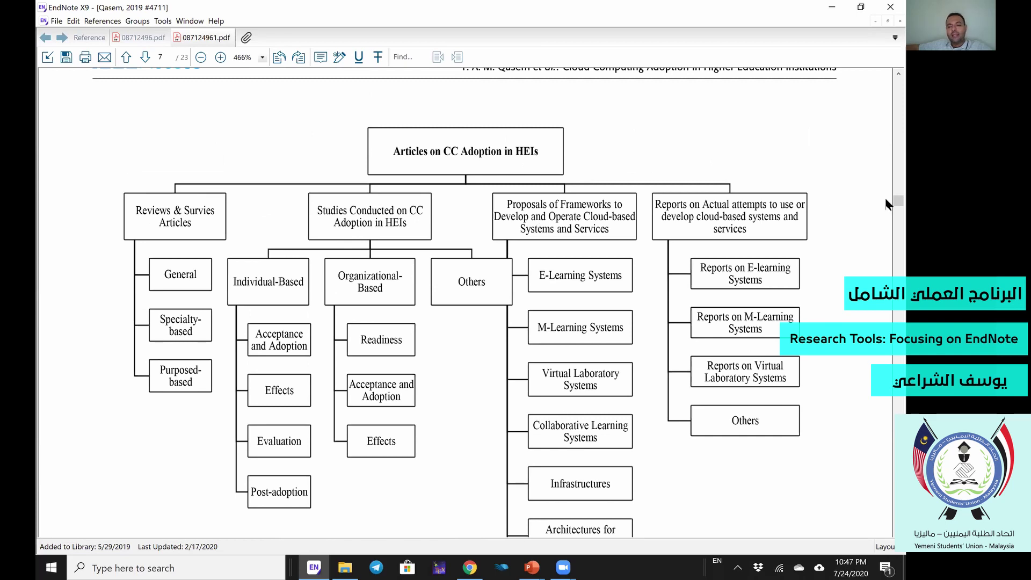
scroll(886, 165, "up", 4)
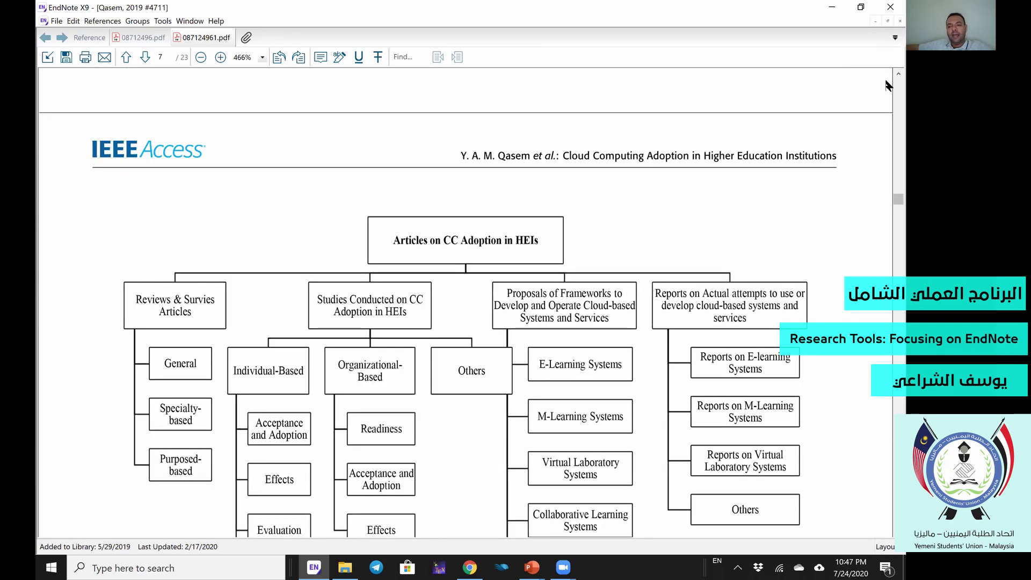
scroll(429, 107, "up", 2)
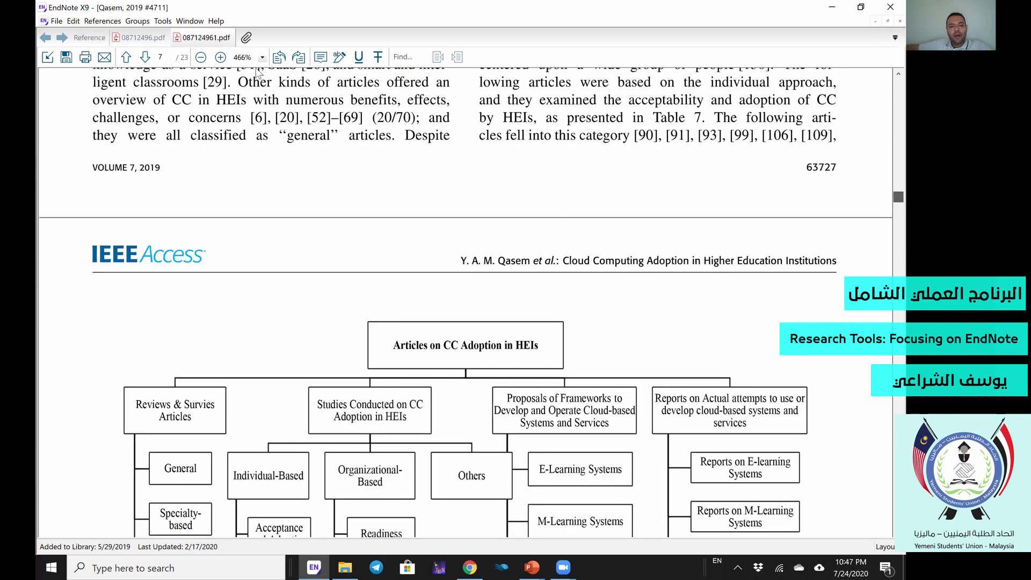
key("Home")
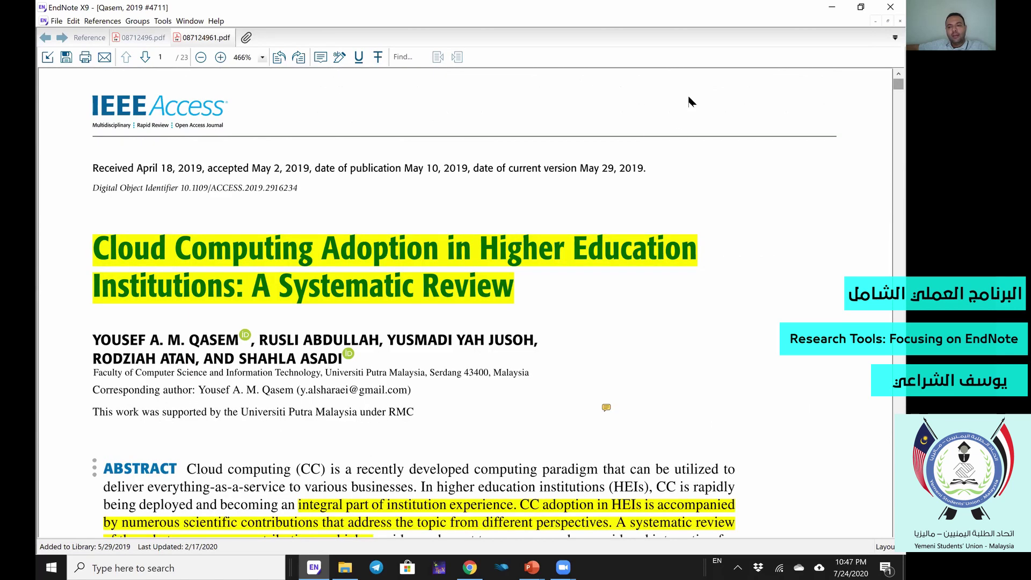
left_click(693, 71)
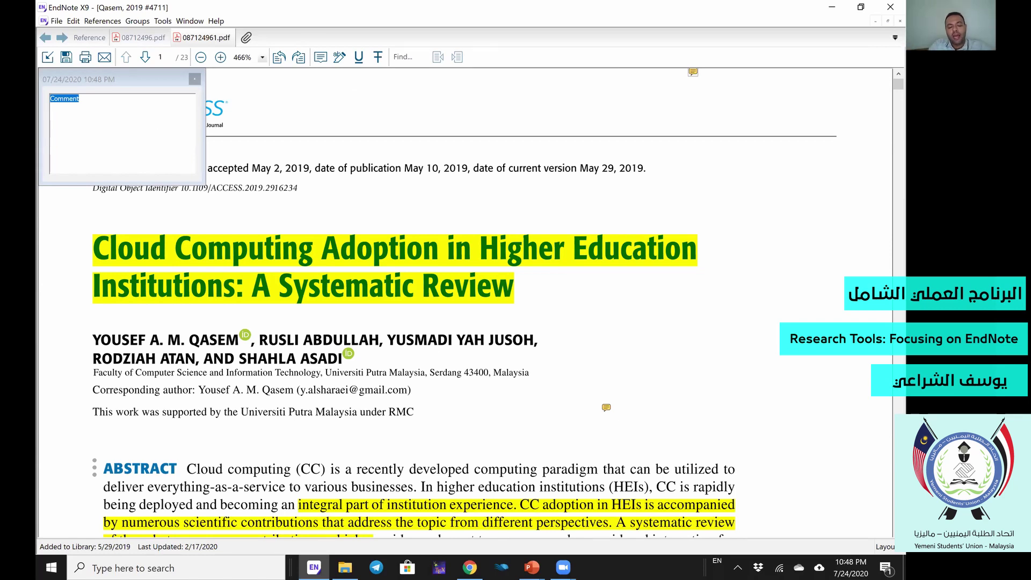
type("Int")
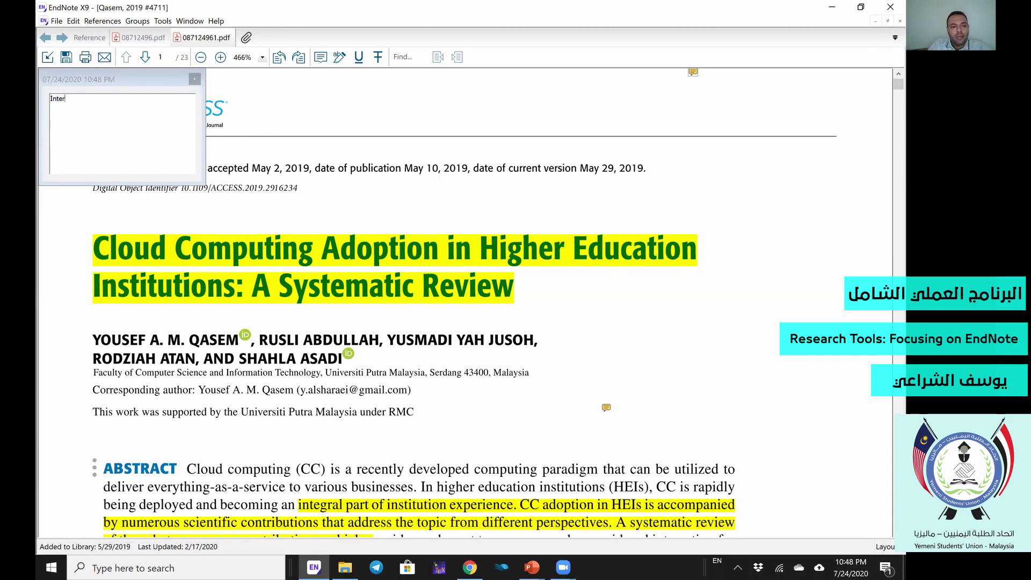
type("eresting Article")
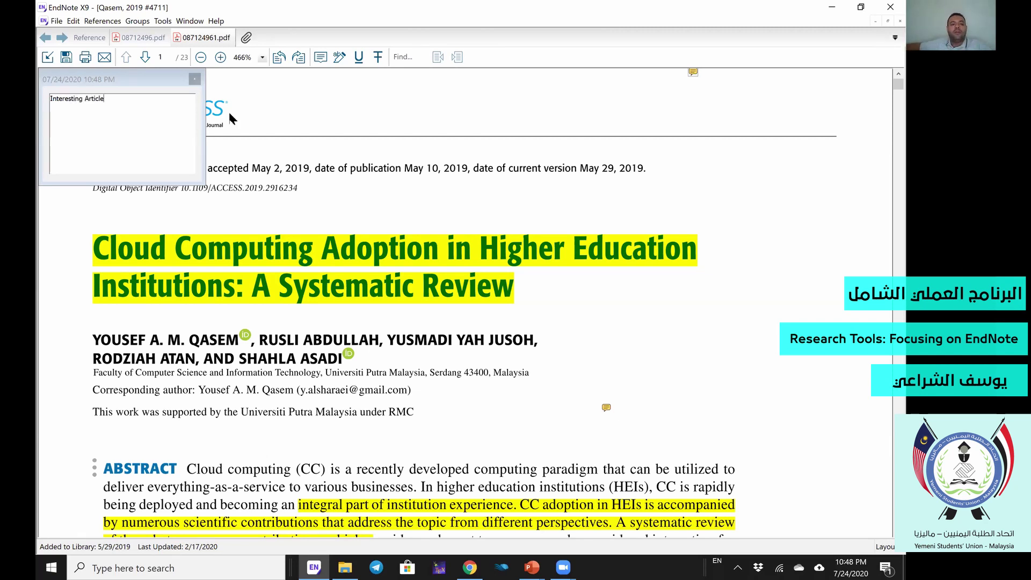
left_click(195, 79)
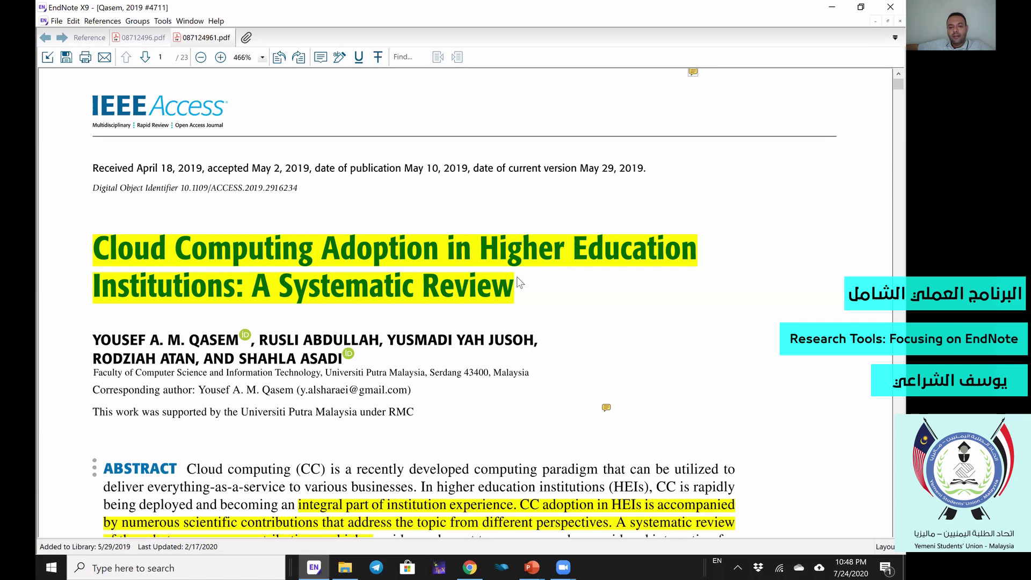
Save the annotations made to 087124961.pdf and close the reference to return to the library.
key("ctrl+w")
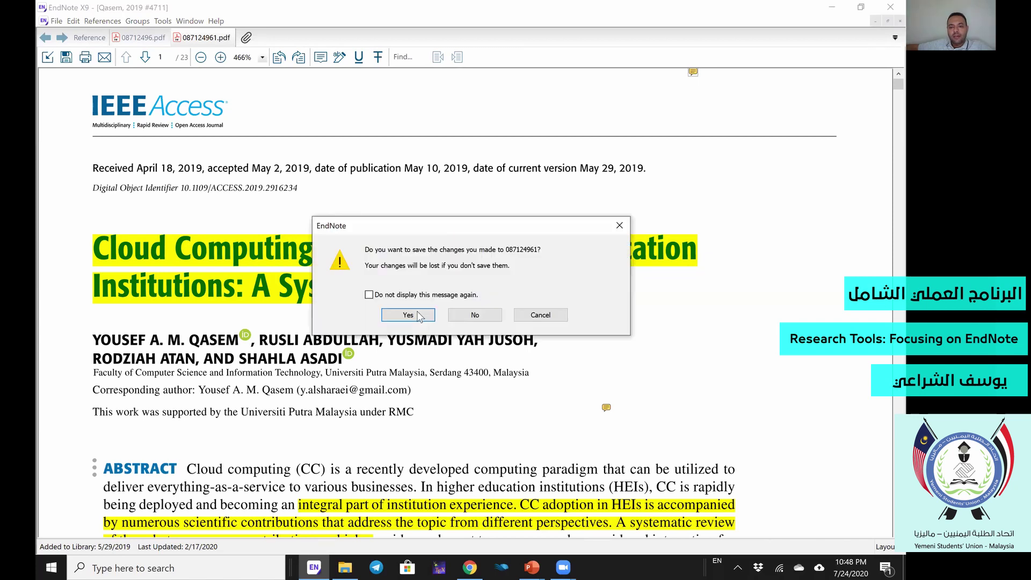
left_click(412, 315)
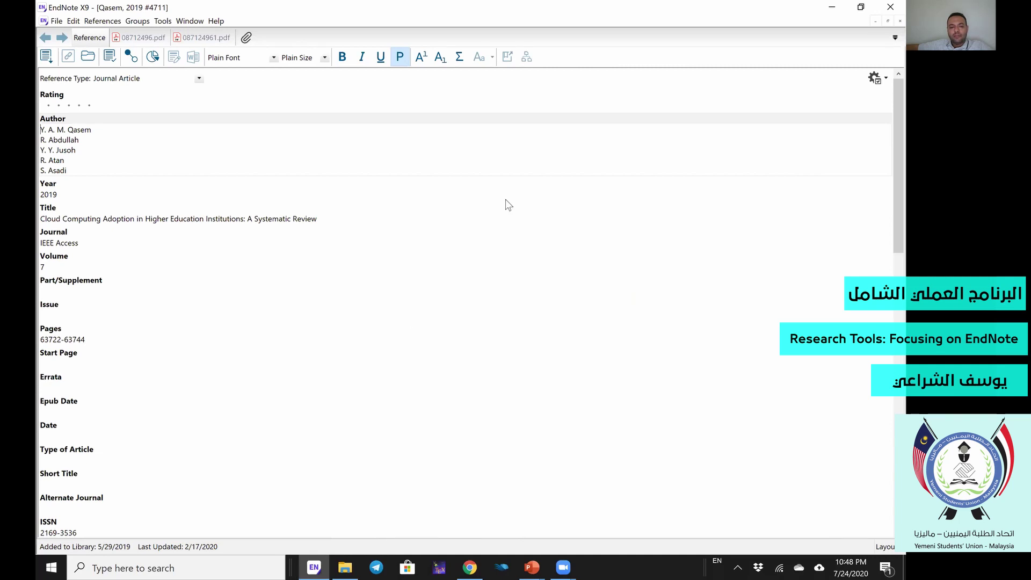
key("ctrl+w")
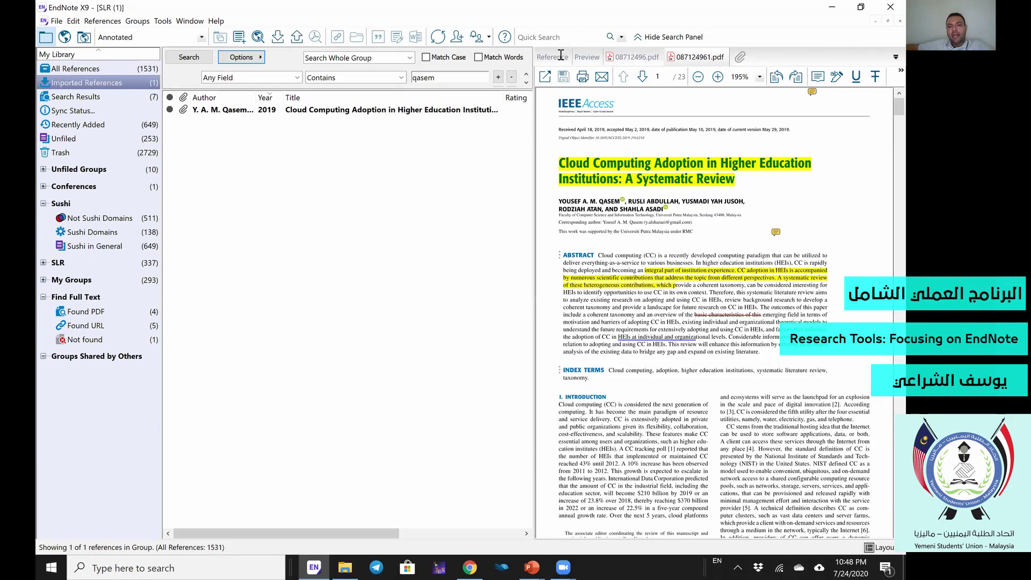
Review the annotated 087124961.pdf in the library window, from its first page through page 4 and back.
left_click(692, 58)
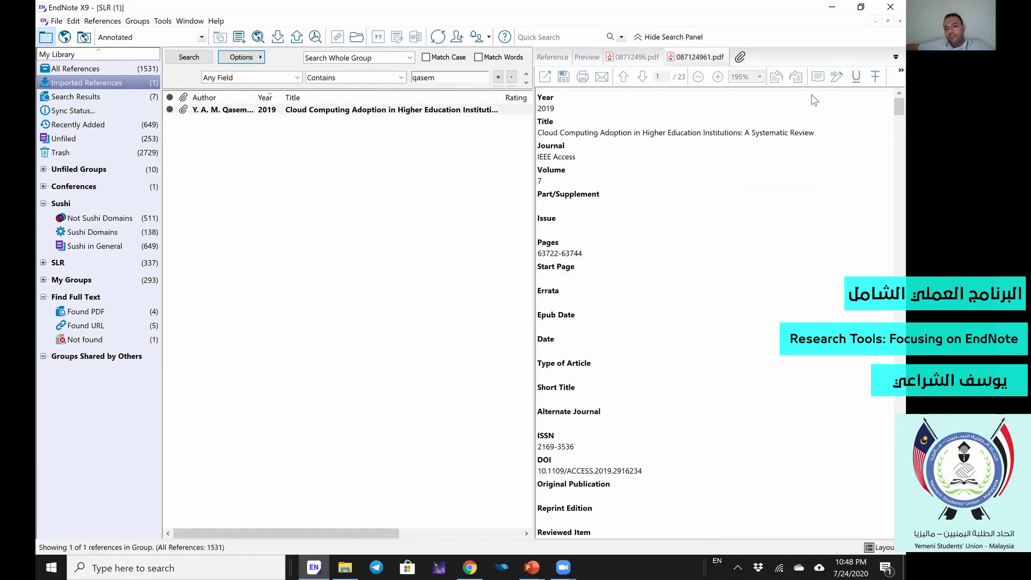
left_click(812, 92)
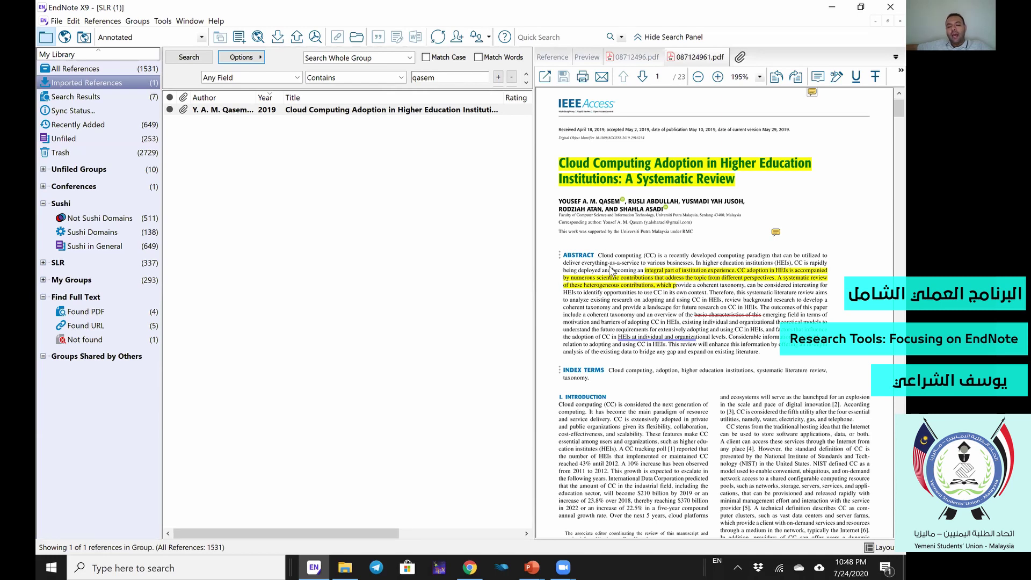
scroll(610, 263, "down", 3)
scroll(610, 270, "down", 5)
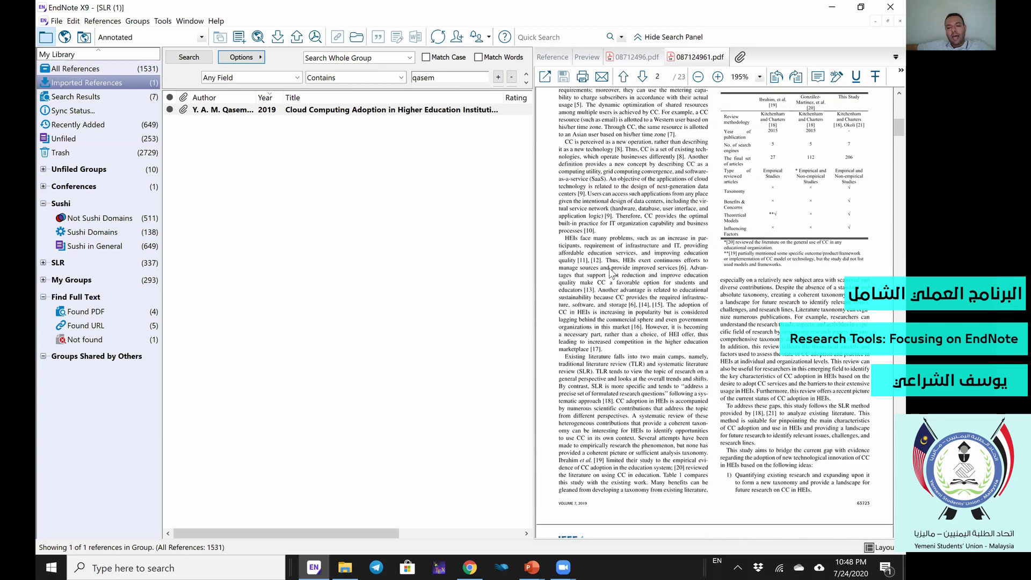
scroll(610, 274, "down", 5)
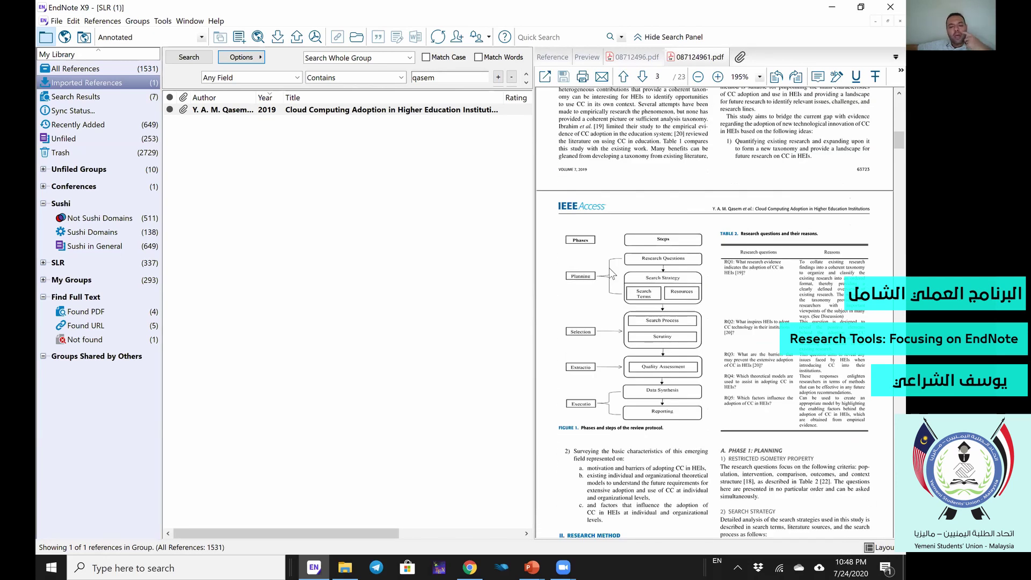
scroll(612, 274, "down", 6)
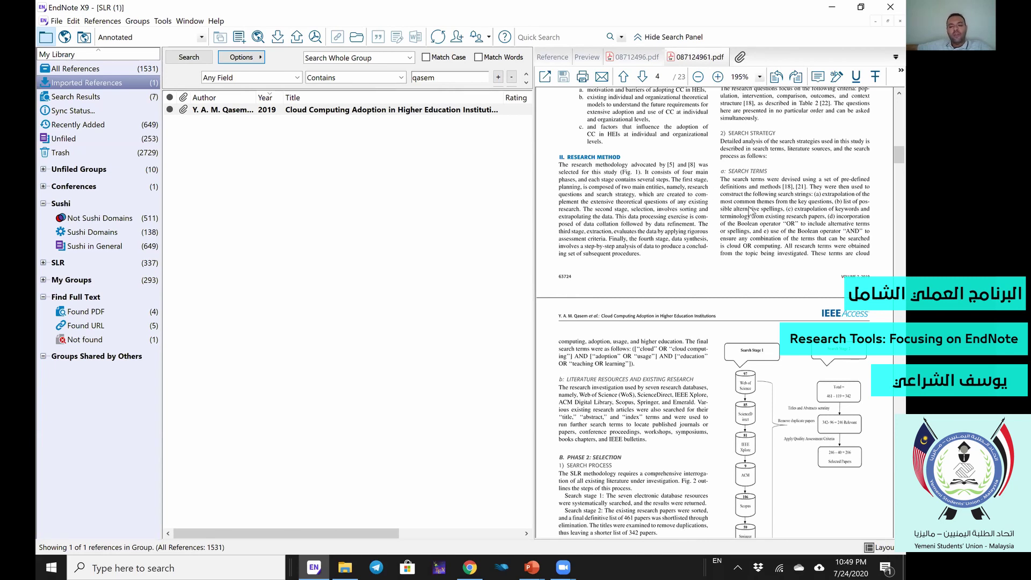
scroll(773, 224, "up", 3)
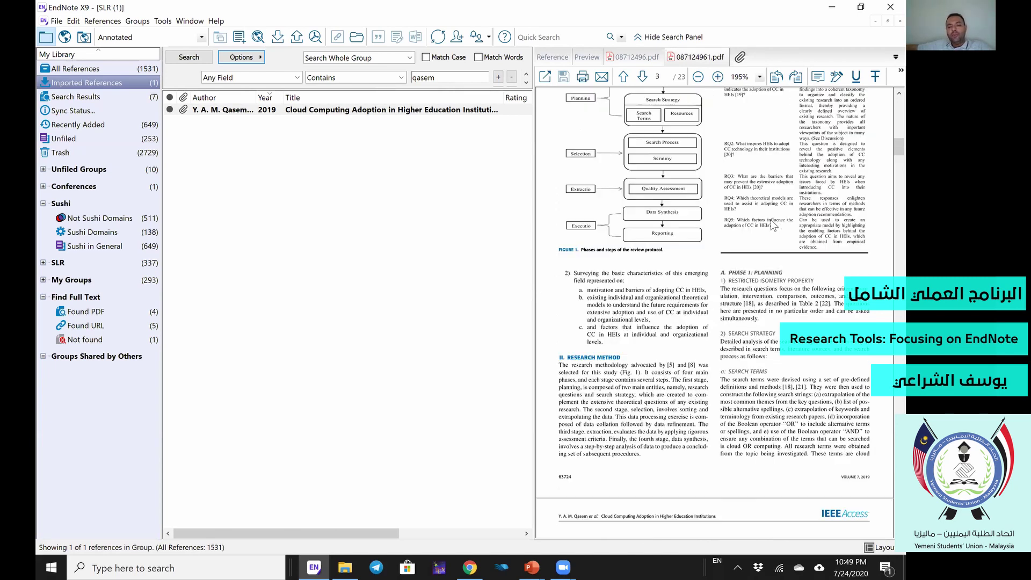
scroll(773, 224, "up", 10)
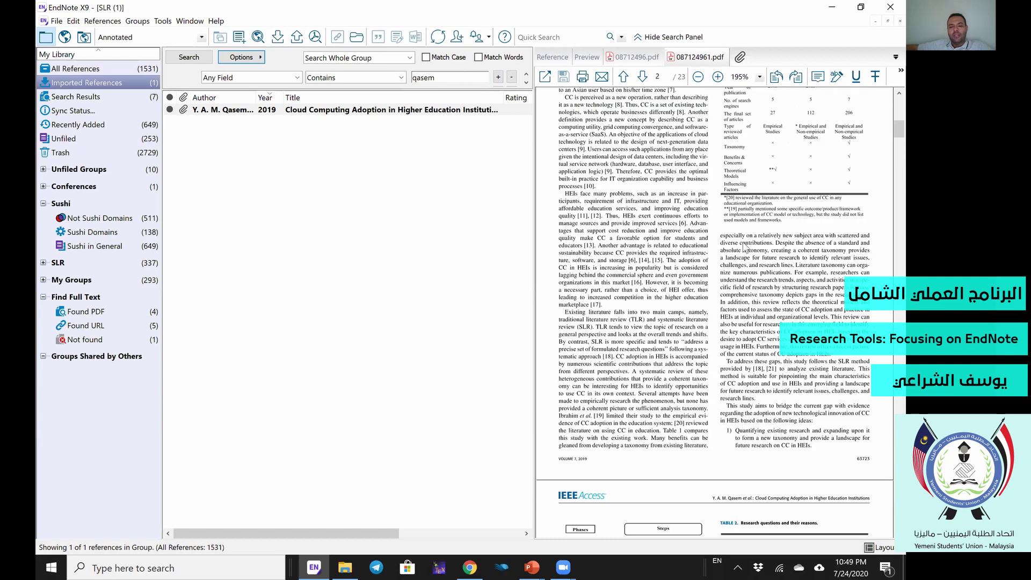
scroll(745, 248, "up", 10)
scroll(555, 469, "up", 4)
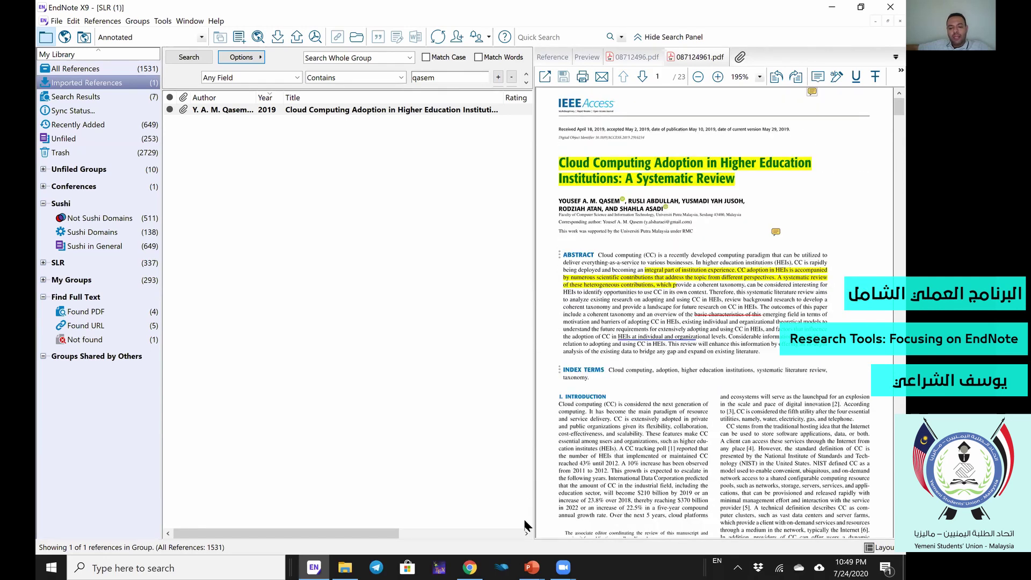
Switch to the PowerPoint slide show with the EndNote X9 feature overview.
left_click(531, 565)
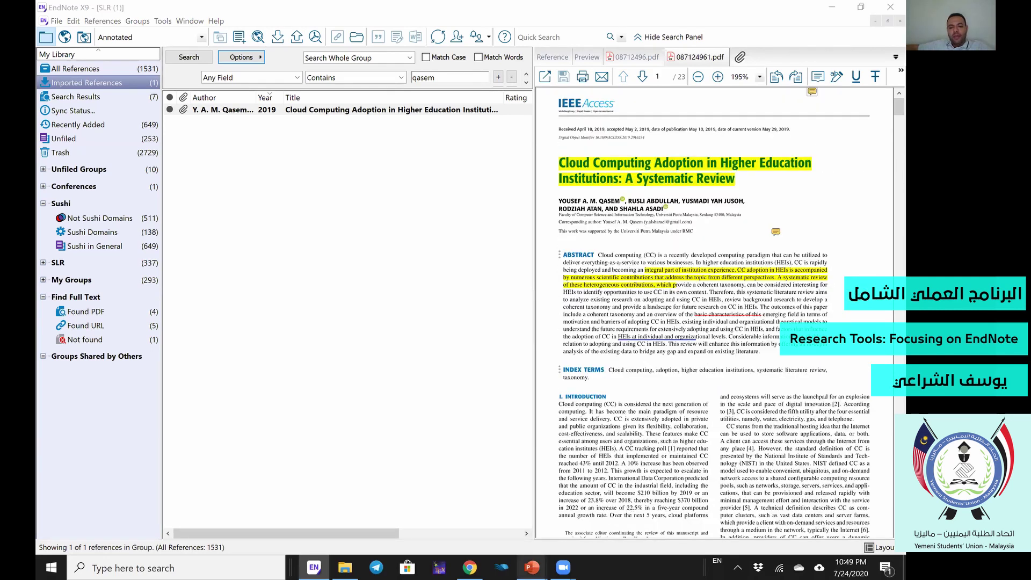
left_click(531, 567)
left_click(668, 507)
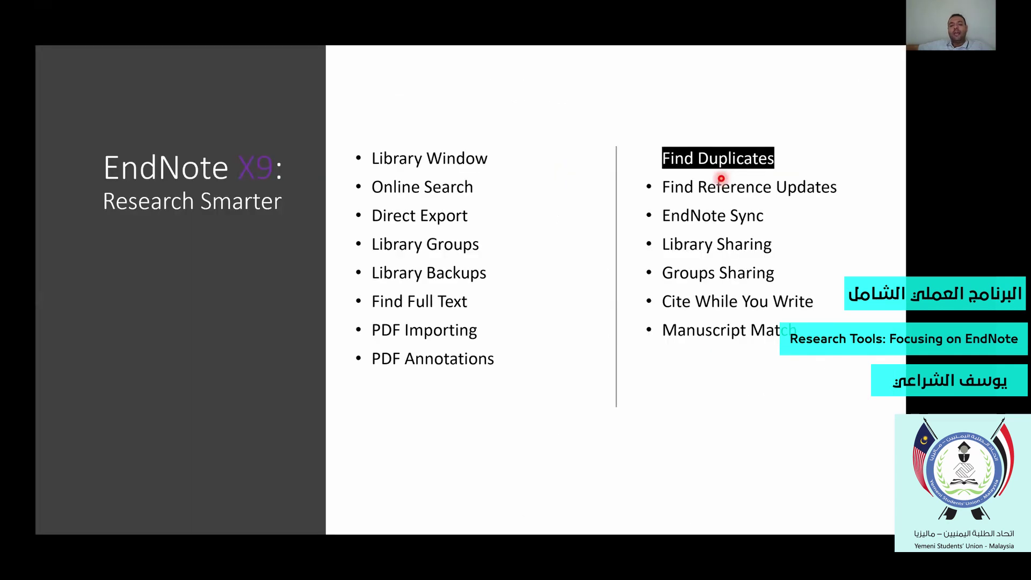
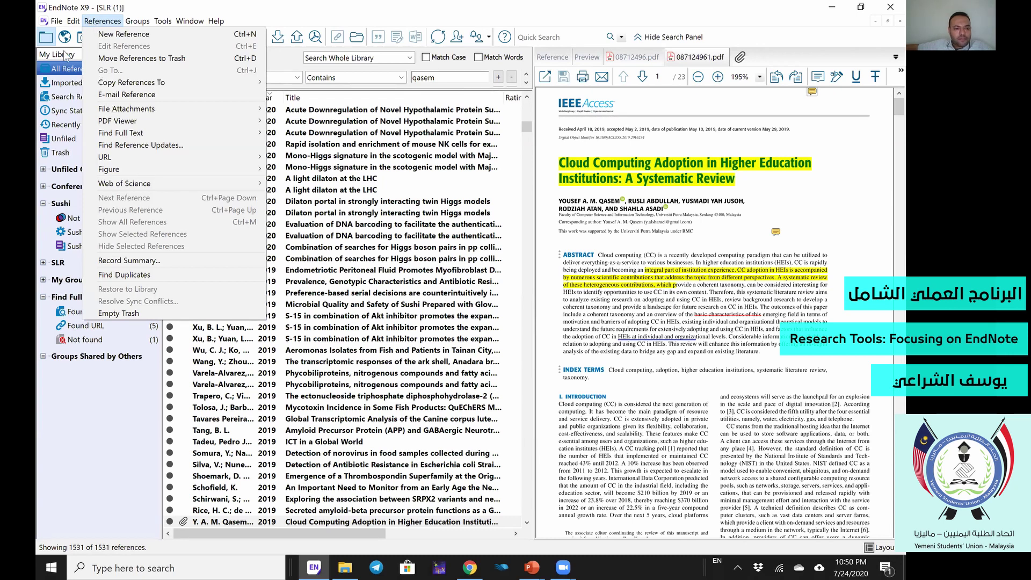
Switch to the PowerPoint slide show and bring up the Duplicate Searching slide.
left_click(54, 22)
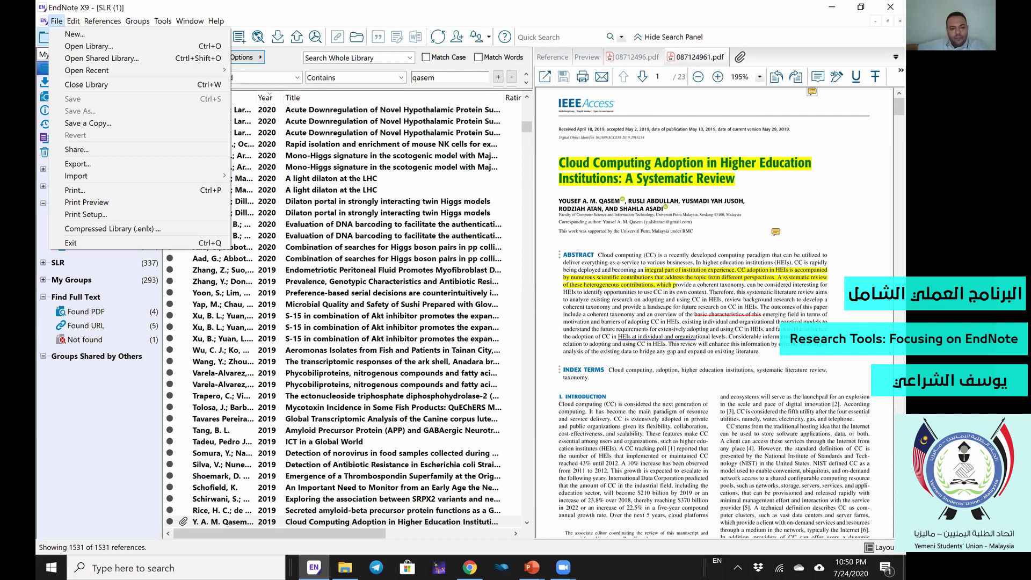
key("super+Tab")
left_click(357, 167)
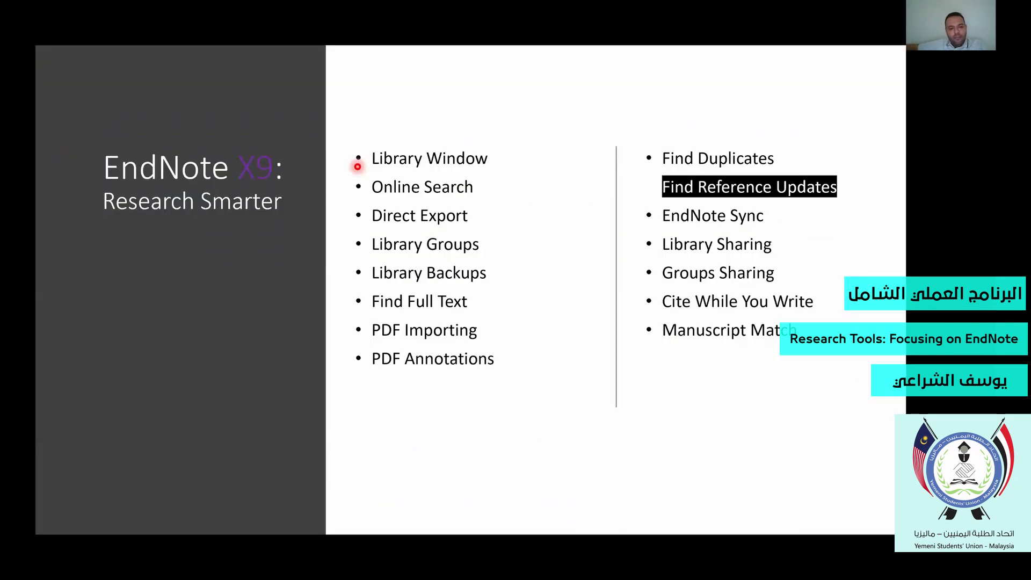
left_click(343, 166)
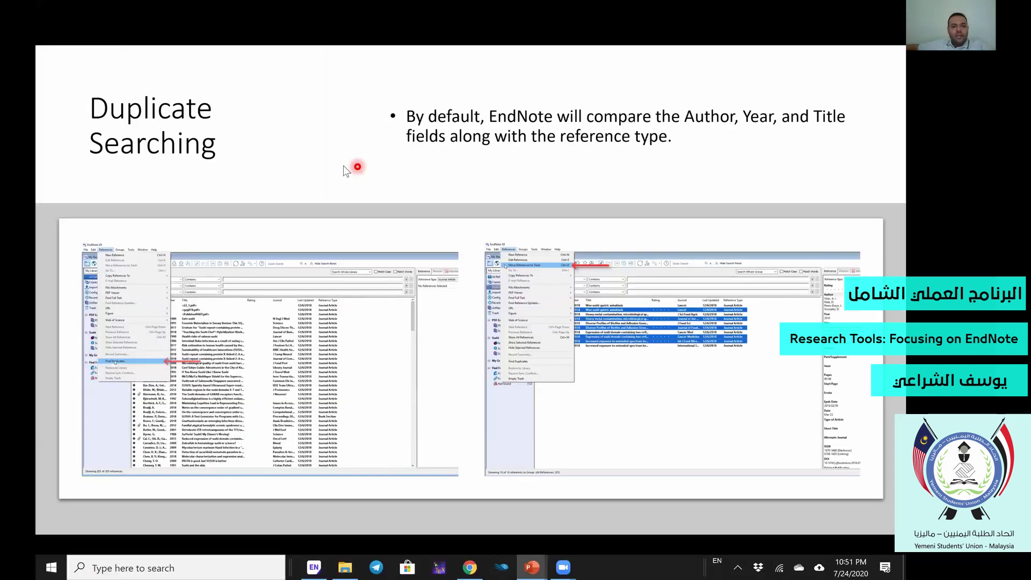
Switch back to EndNote, run Find Duplicates on all references, and compare the author lists of the first duplicate pair.
key("super+Tab")
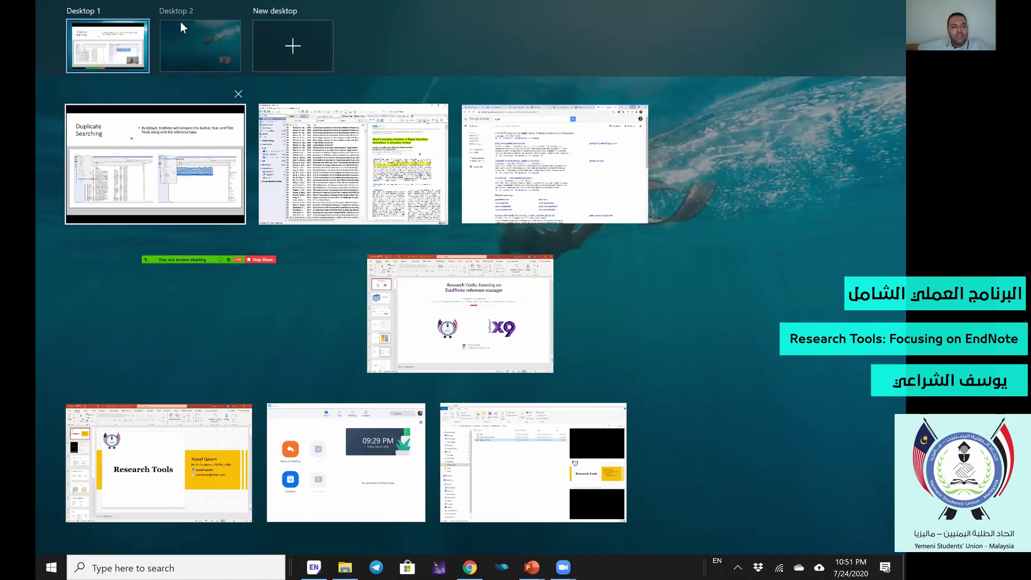
left_click(129, 113)
key("alt+r")
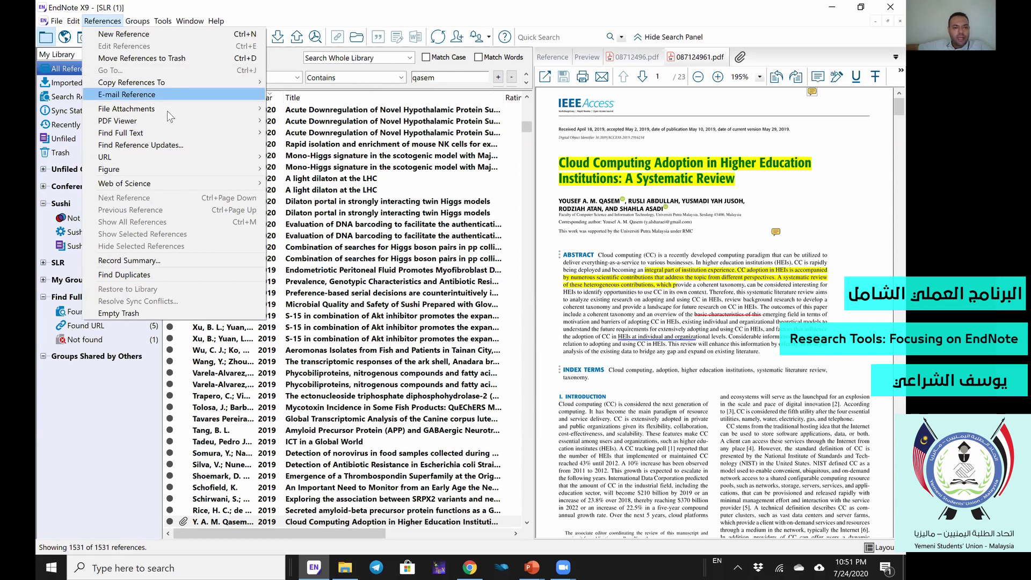
left_click(136, 277)
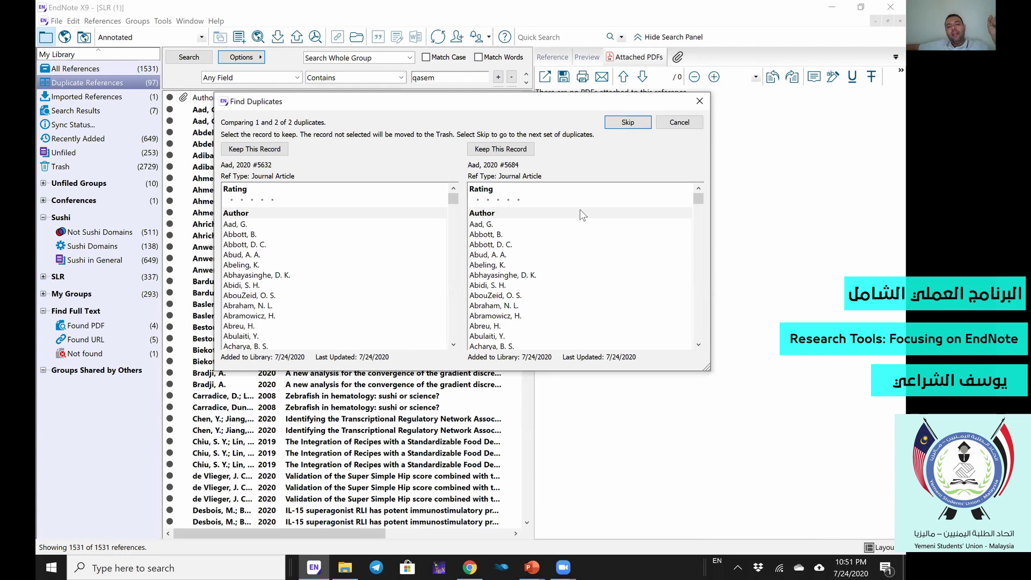
left_click(318, 245)
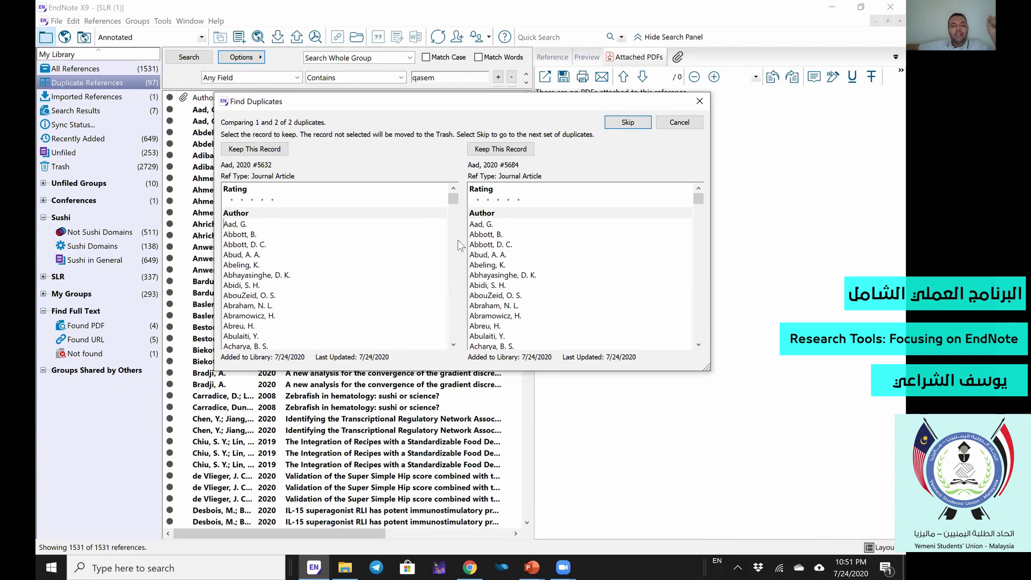
left_click(507, 234)
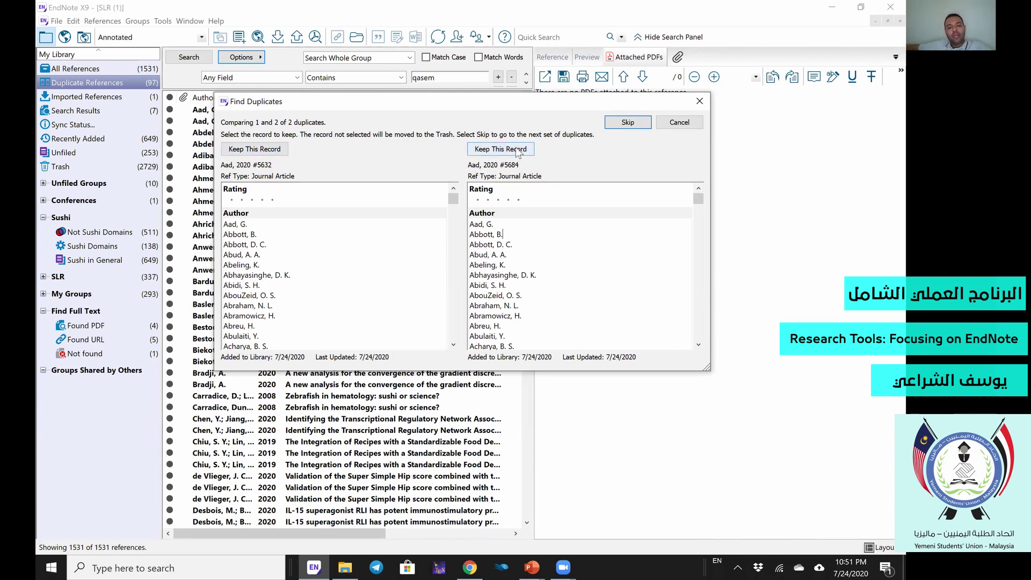
Compare the author lists of the first duplicate pair and keep record #5632.
scroll(391, 242, "down", 1)
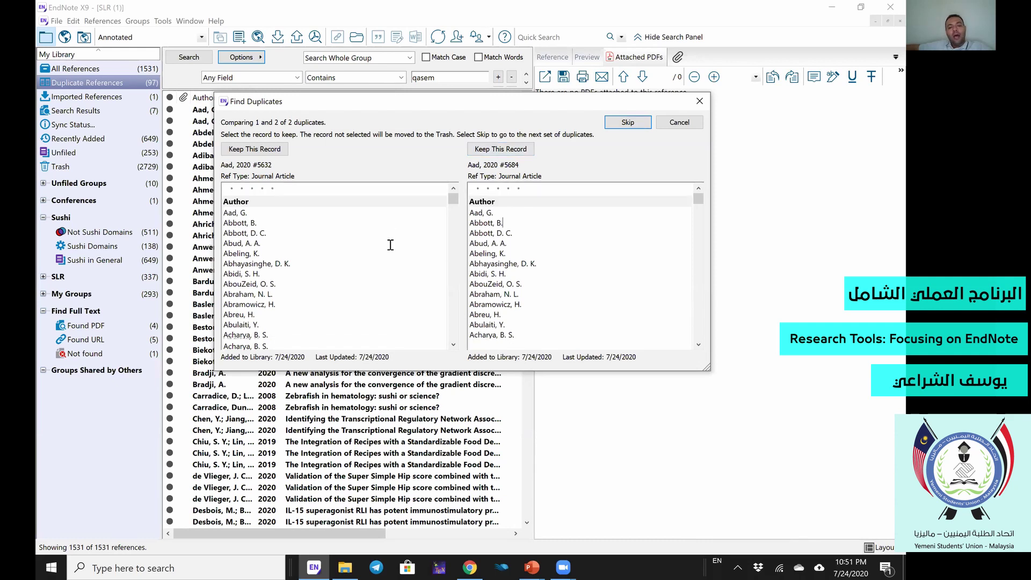
scroll(498, 244, "down", 2)
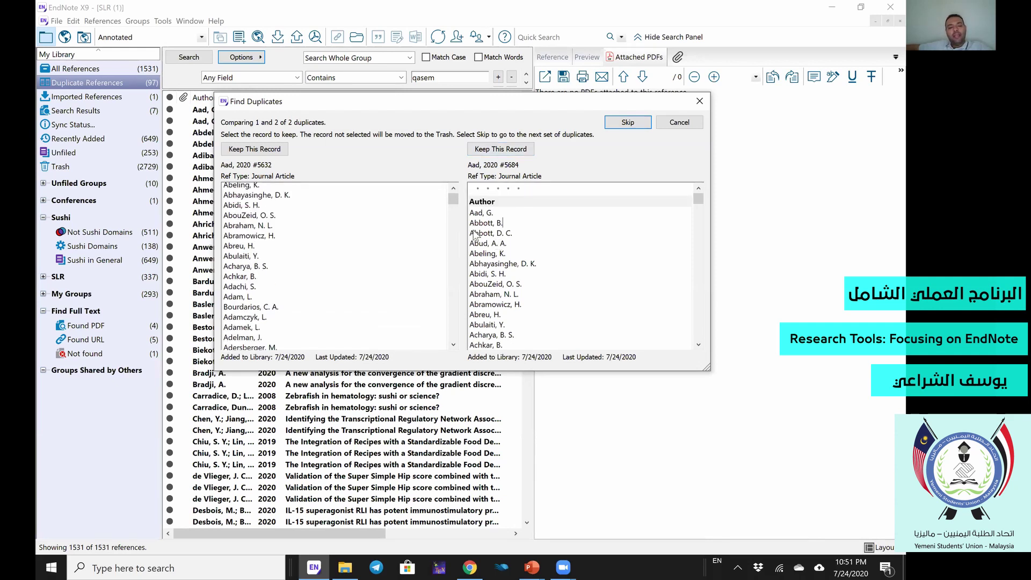
left_click(267, 149)
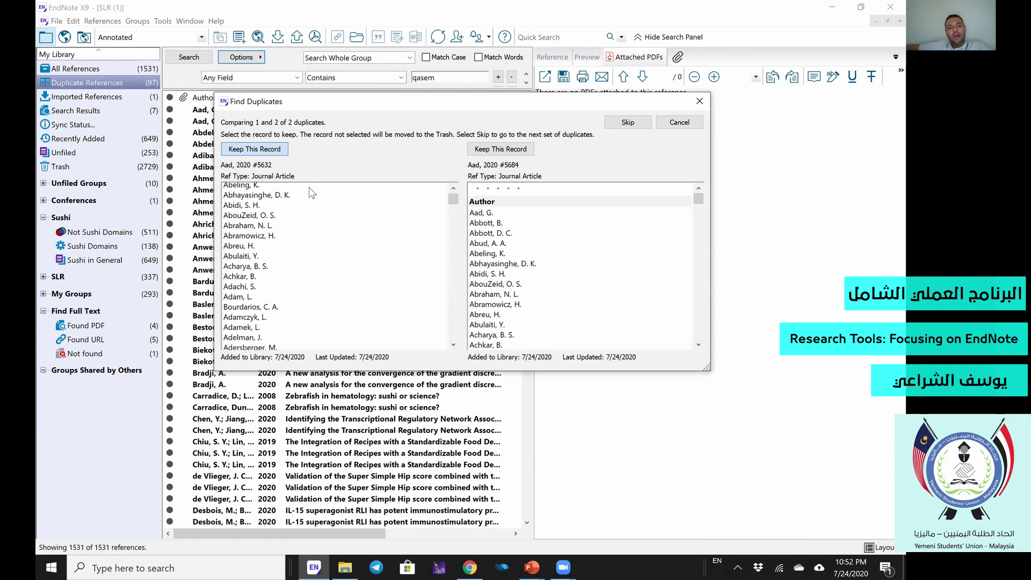
left_click(280, 148)
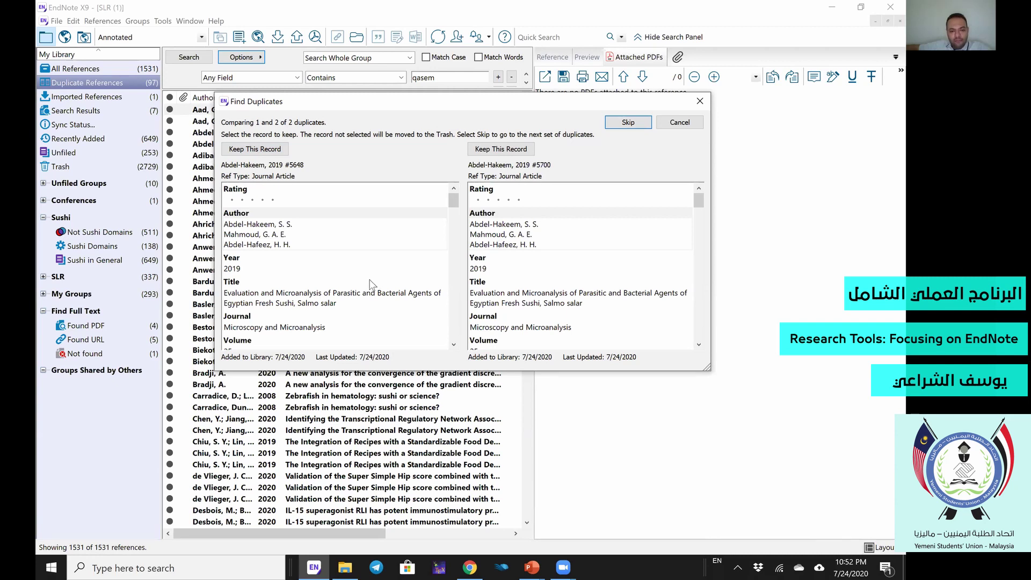
Compare the fields of duplicate records #5648 and #5700 from the volume down through the keywords, abstract and notes.
scroll(369, 283, "down", 3)
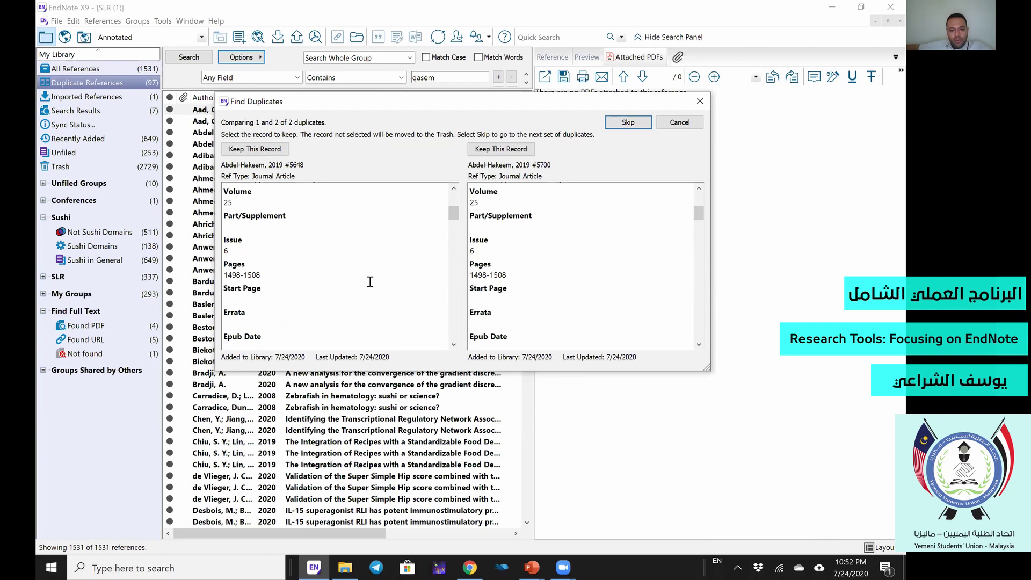
scroll(371, 285, "down", 2)
scroll(371, 287, "down", 1)
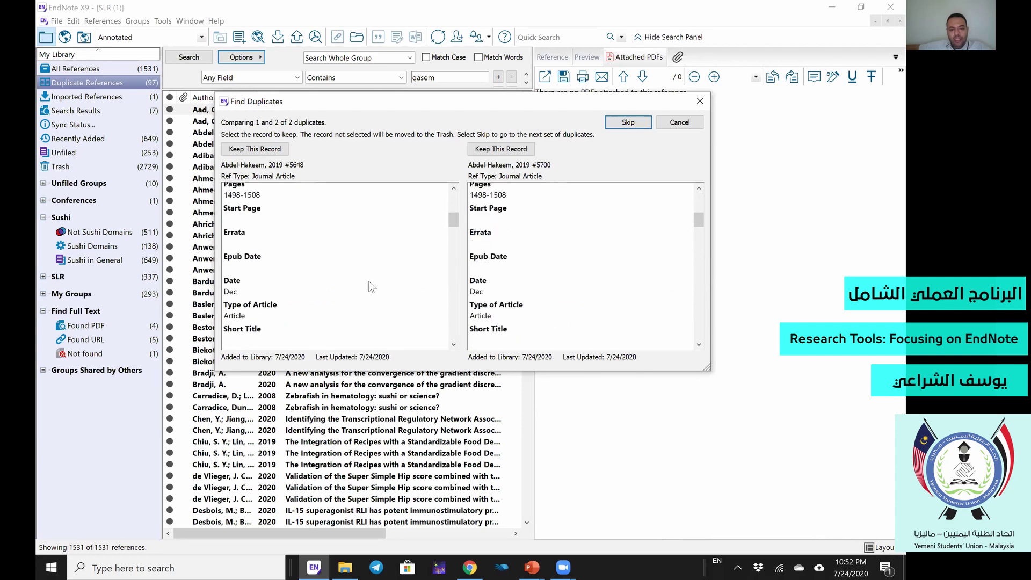
scroll(370, 286, "down", 3)
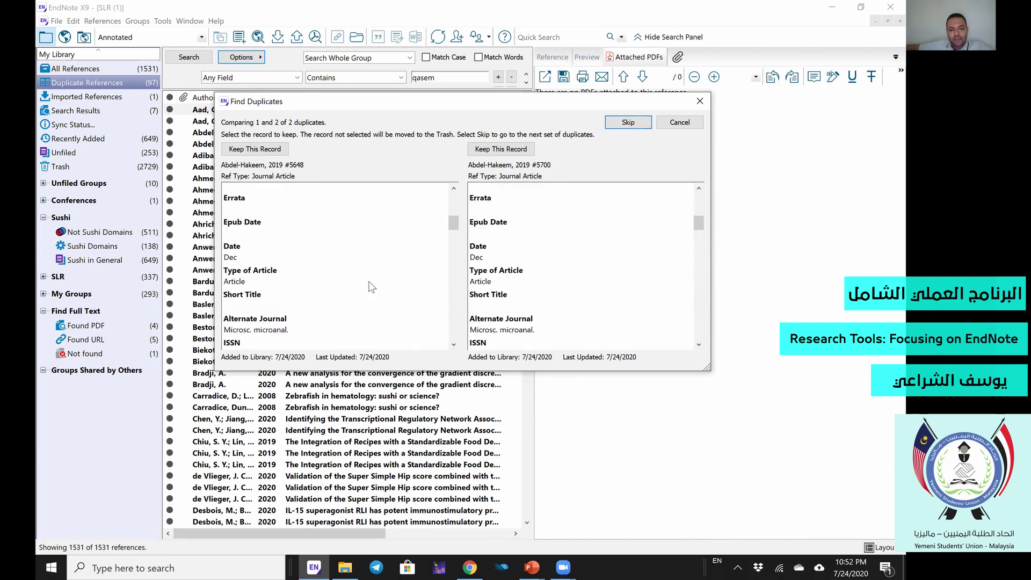
scroll(370, 286, "down", 3)
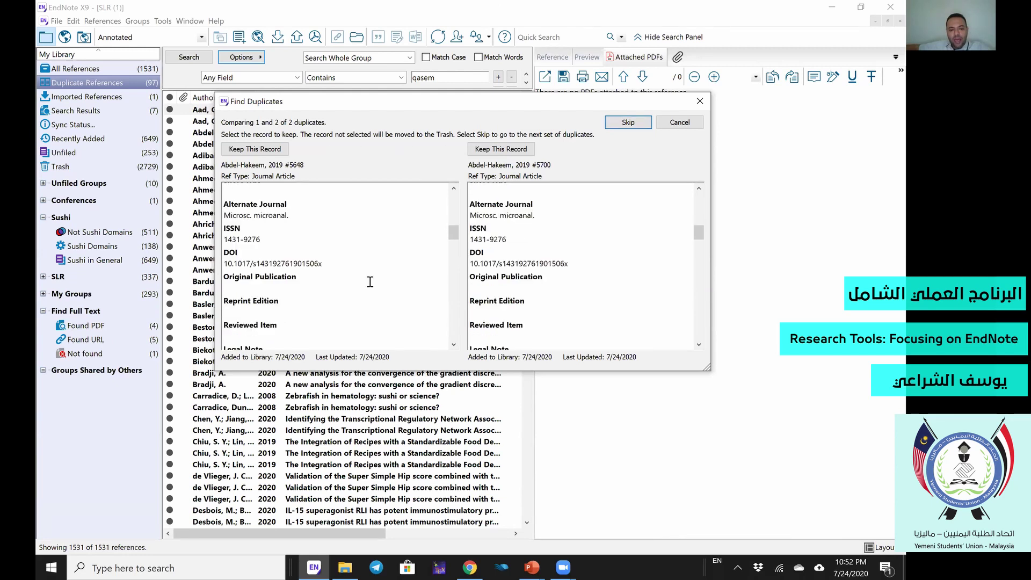
scroll(370, 282, "down", 3)
scroll(370, 282, "down", 3)
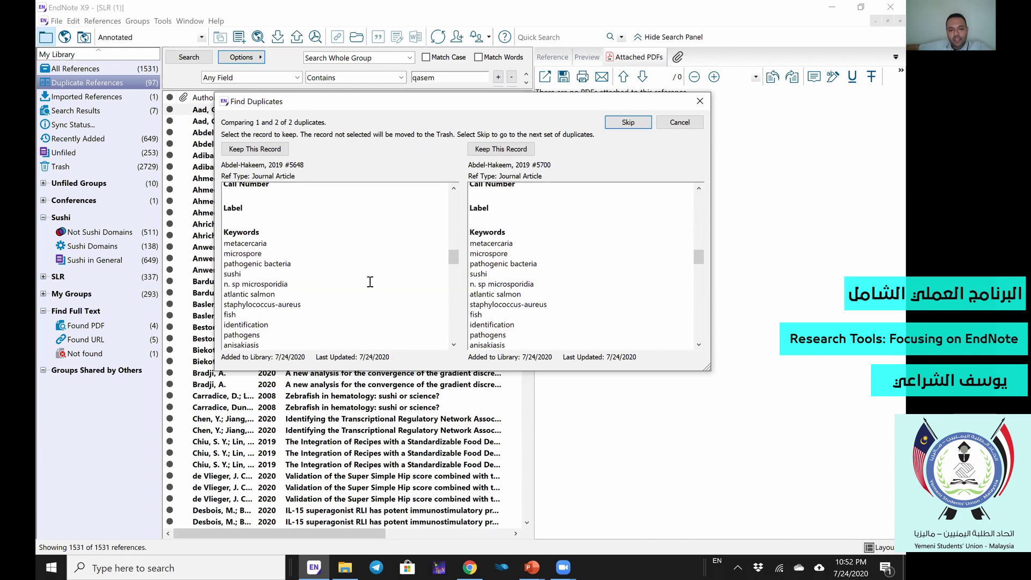
scroll(370, 282, "down", 4)
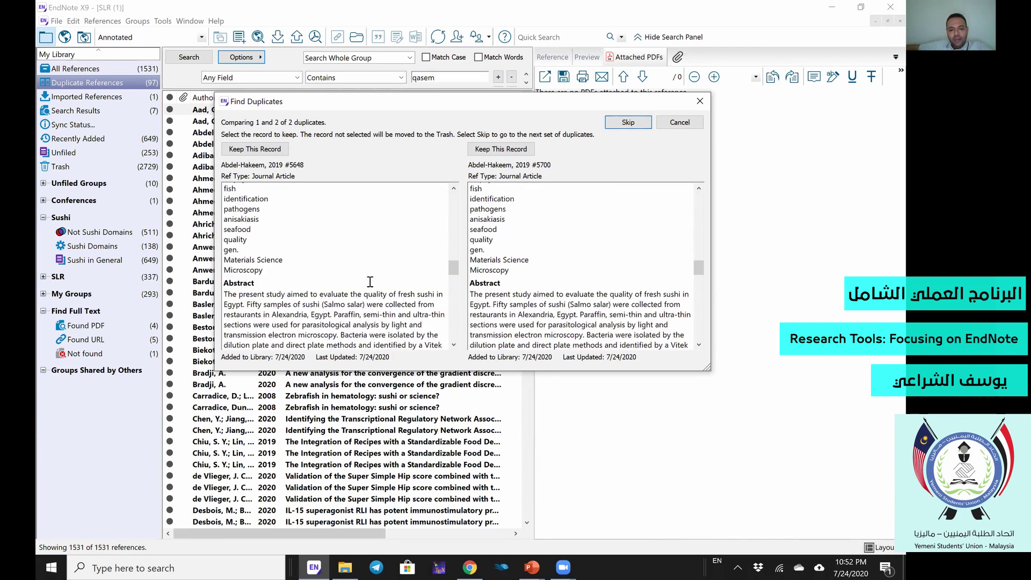
scroll(369, 282, "down", 3)
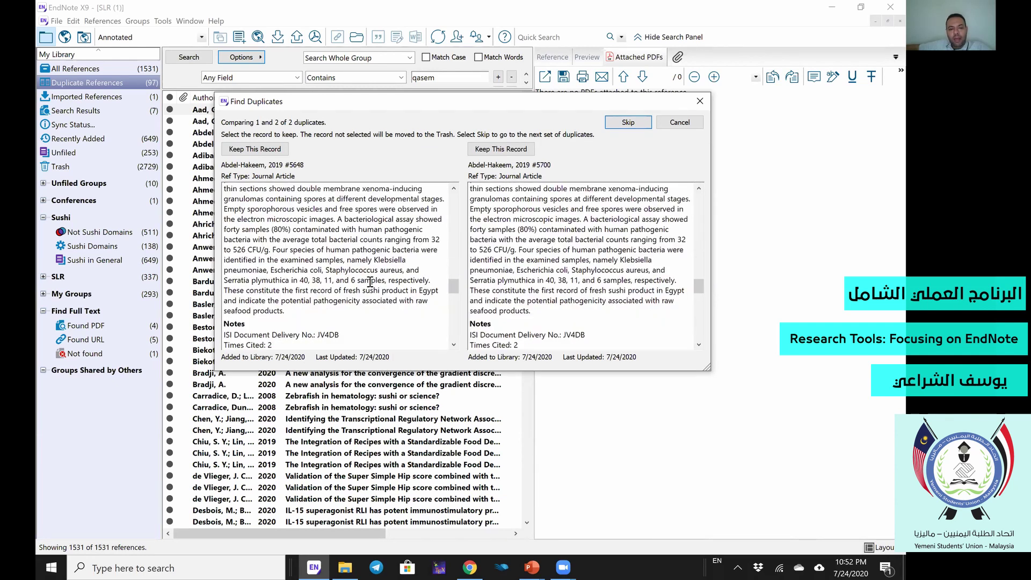
Compare the Accession Number fields of records #5648 and #5700, and keep record #5700.
scroll(290, 289, "up", 6)
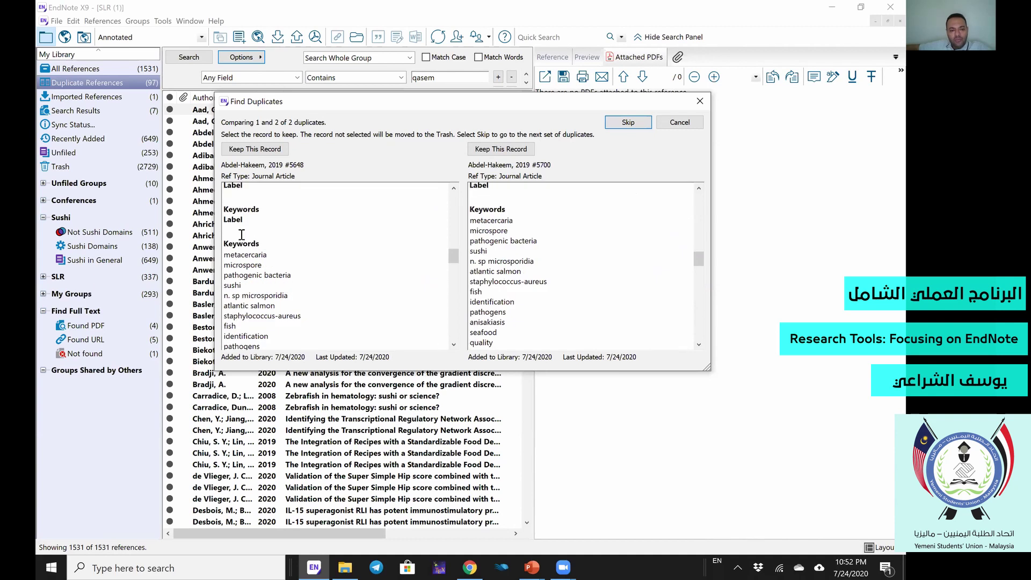
scroll(241, 236, "up", 3)
double_click(241, 236)
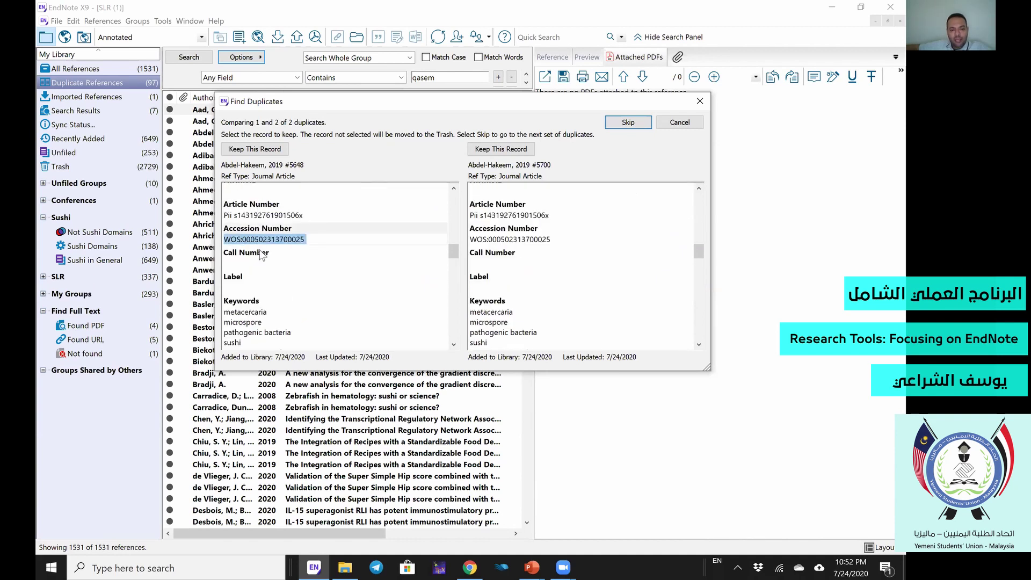
right_click(241, 236)
double_click(502, 239)
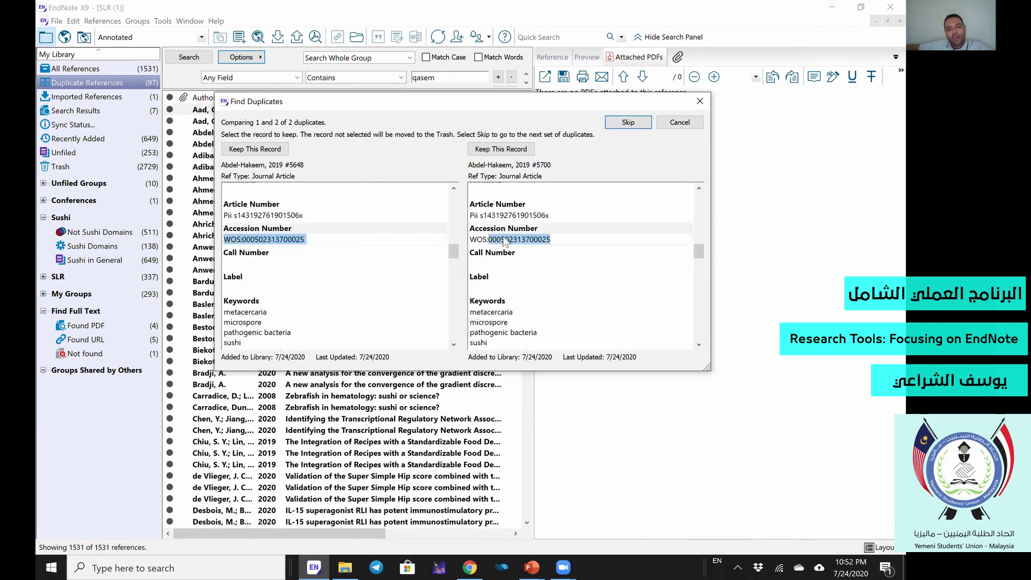
key("End")
key("Return")
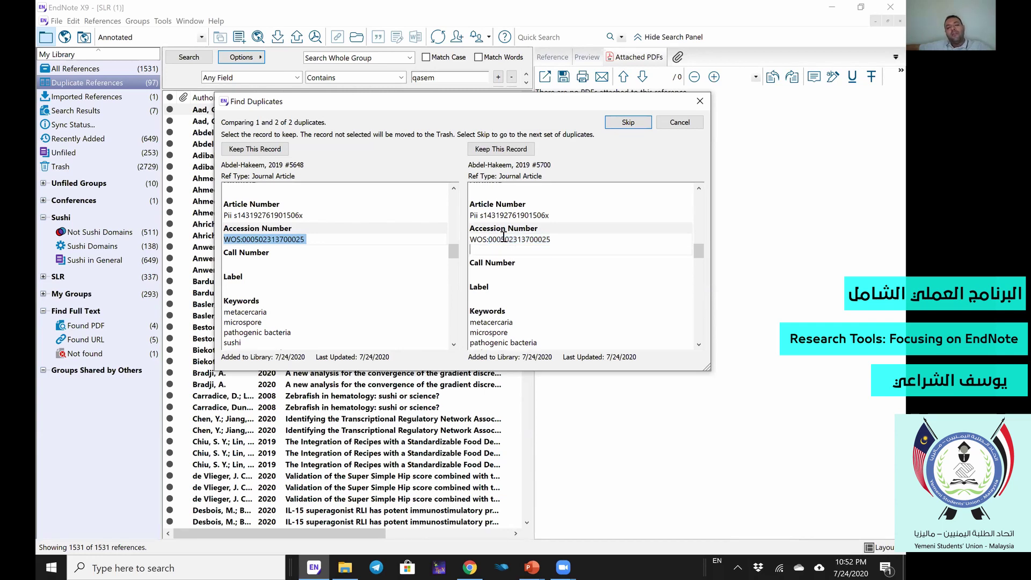
key("BackSpace")
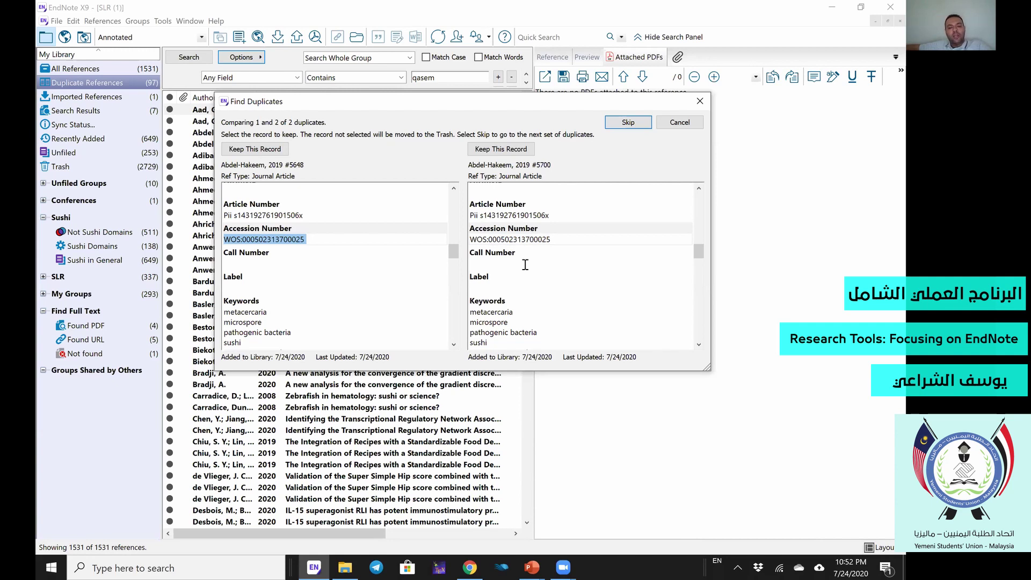
left_click(506, 149)
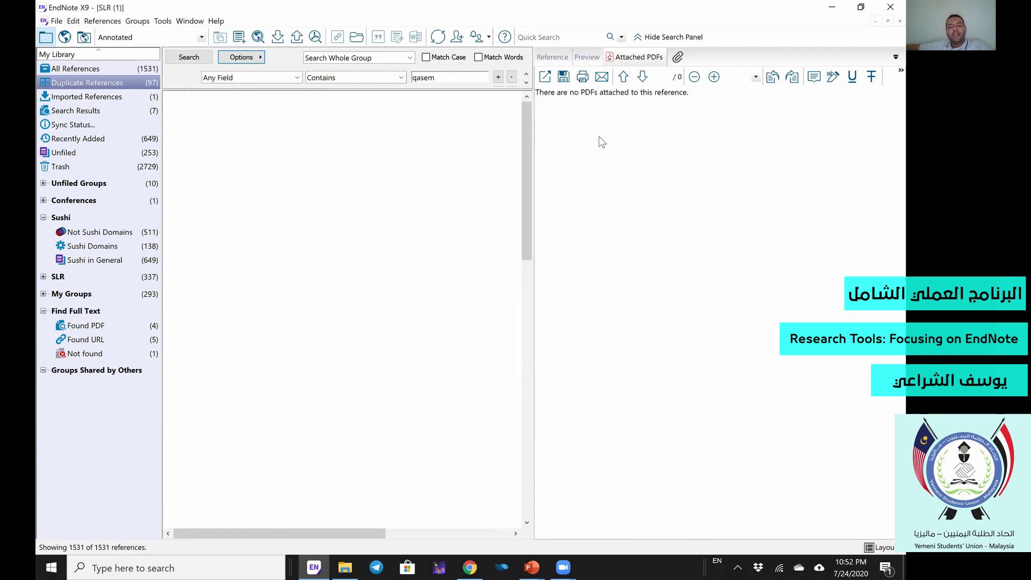
Skip the next two duplicate pairs and cancel the pair-by-pair comparison.
left_click(629, 123)
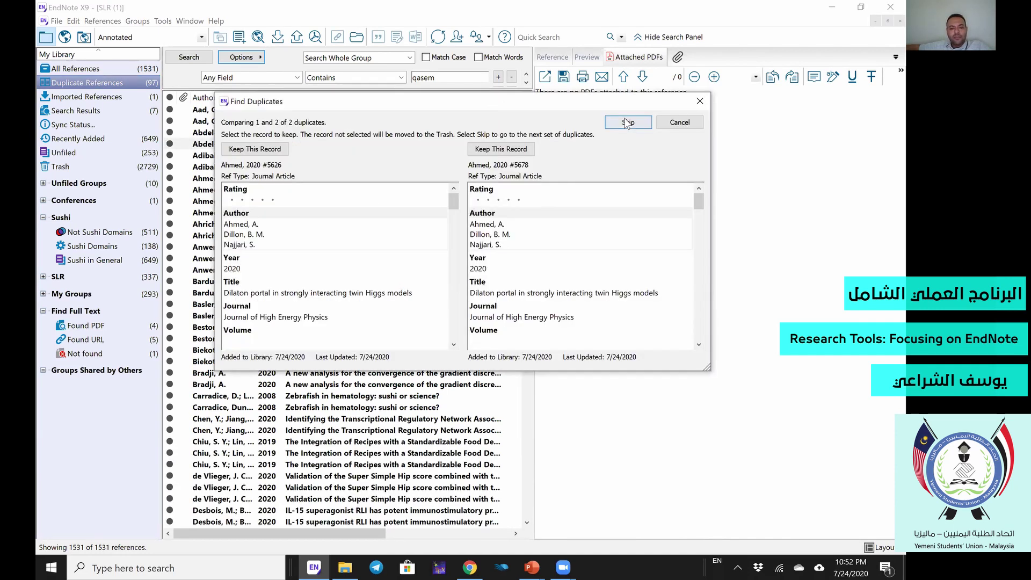
left_click(626, 122)
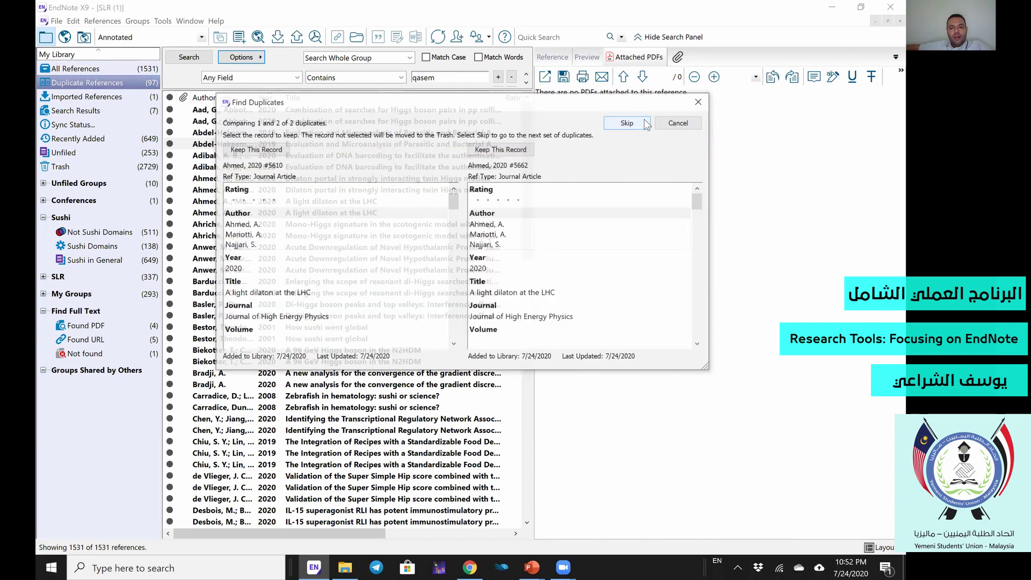
left_click(669, 127)
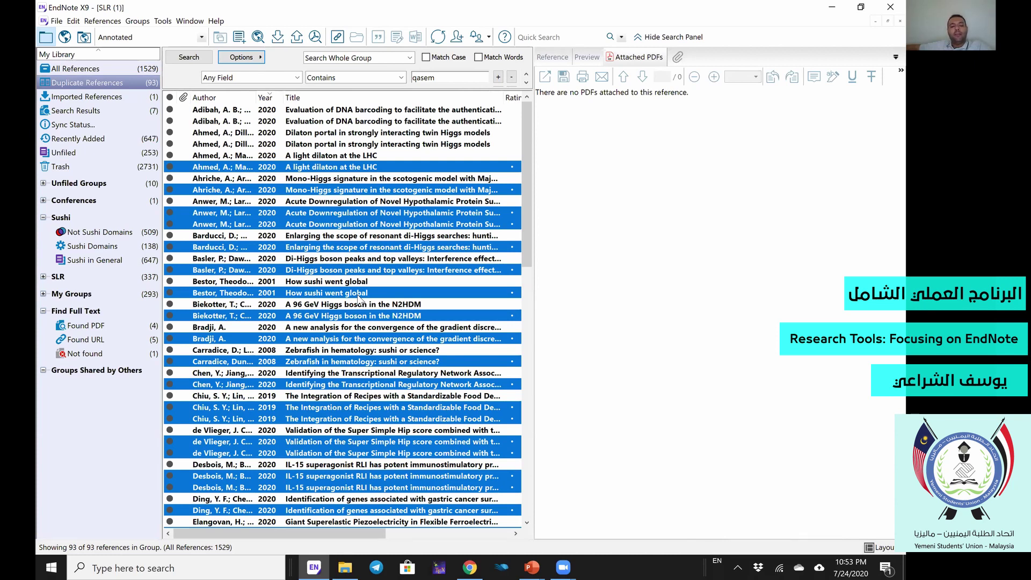
Review the highlighted copies in the Duplicate References group and move them all to the Trash.
scroll(356, 294, "down", 3)
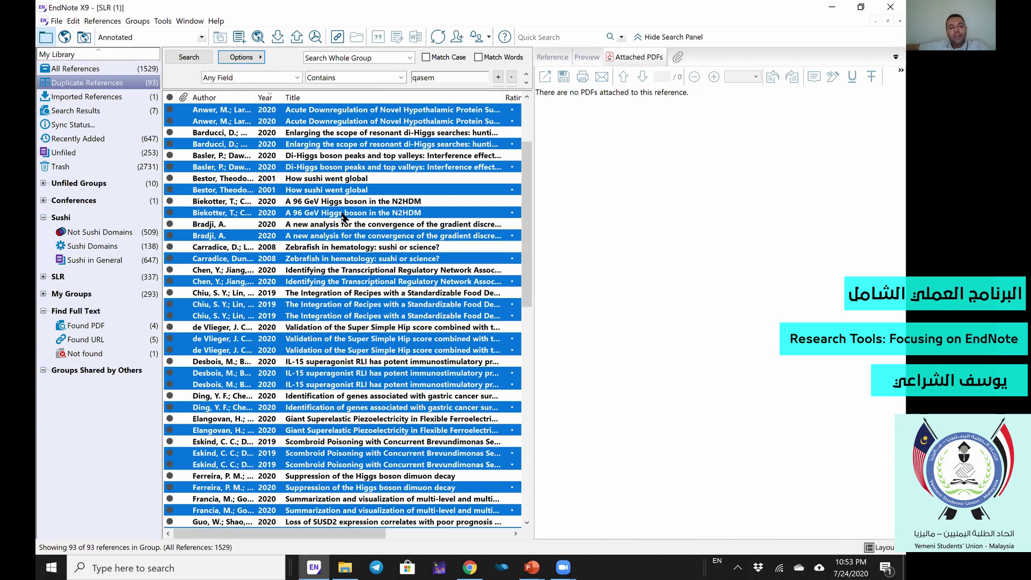
right_click(280, 116)
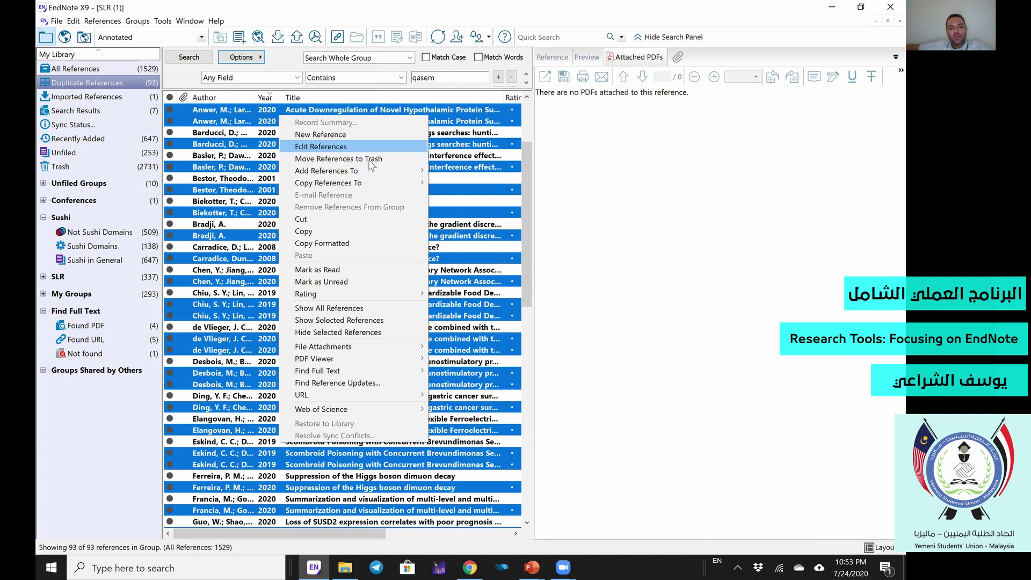
left_click(103, 22)
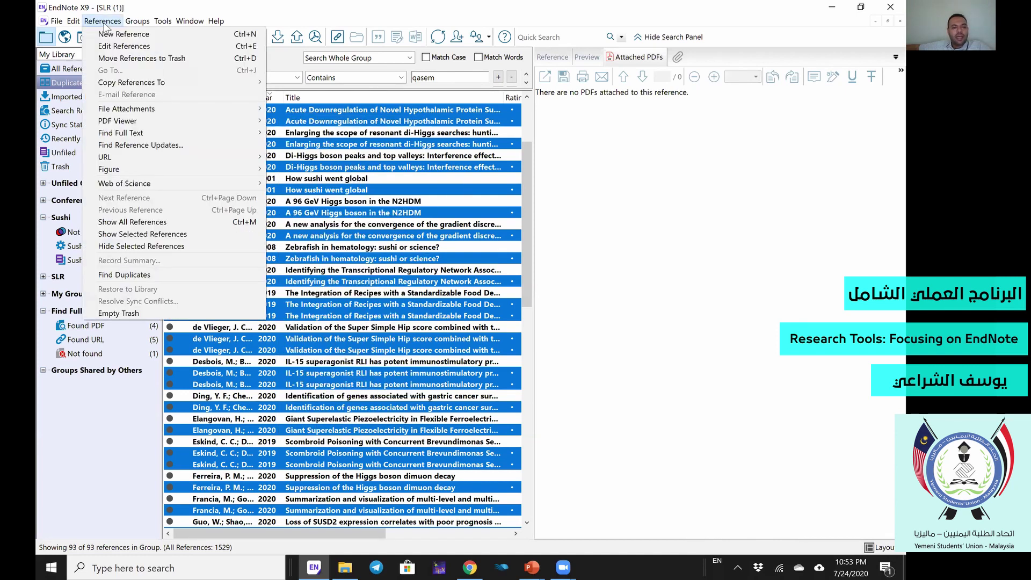
left_click(209, 59)
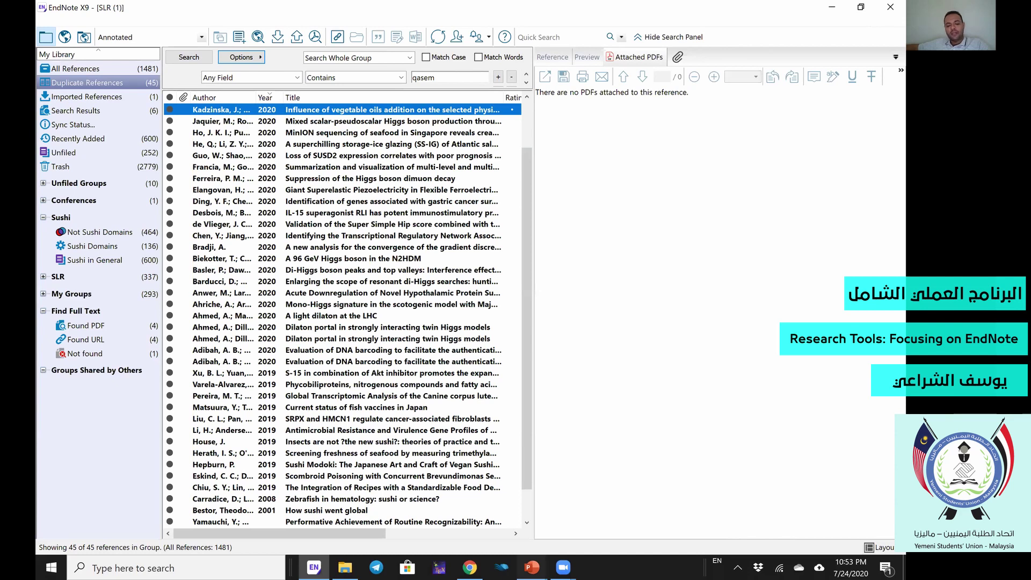
Switch to the PowerPoint slide show and advance past the Targeted Search slide to the overview highlighting Find Reference Updates.
left_click(532, 567)
left_click(357, 167)
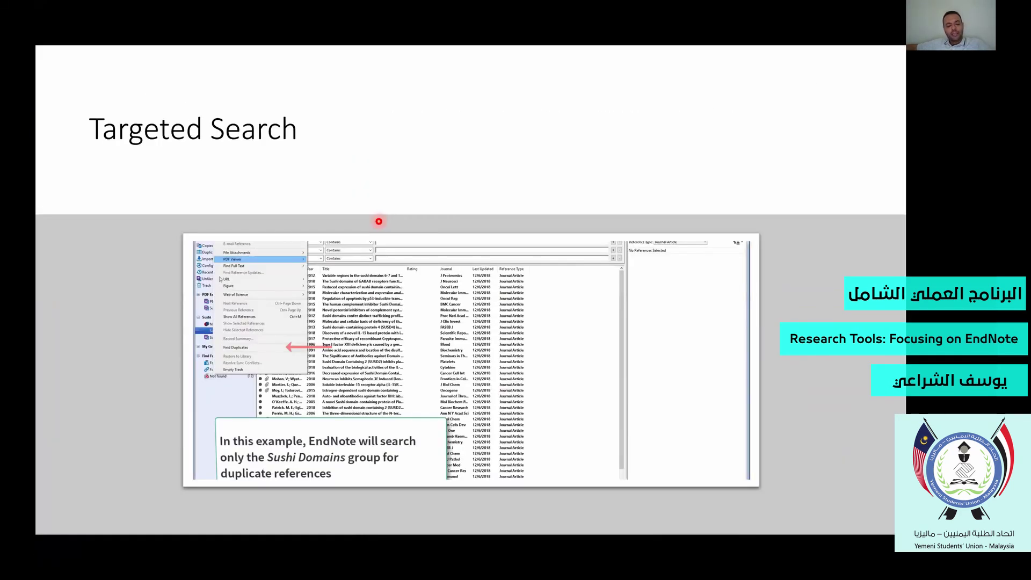
left_click(379, 221)
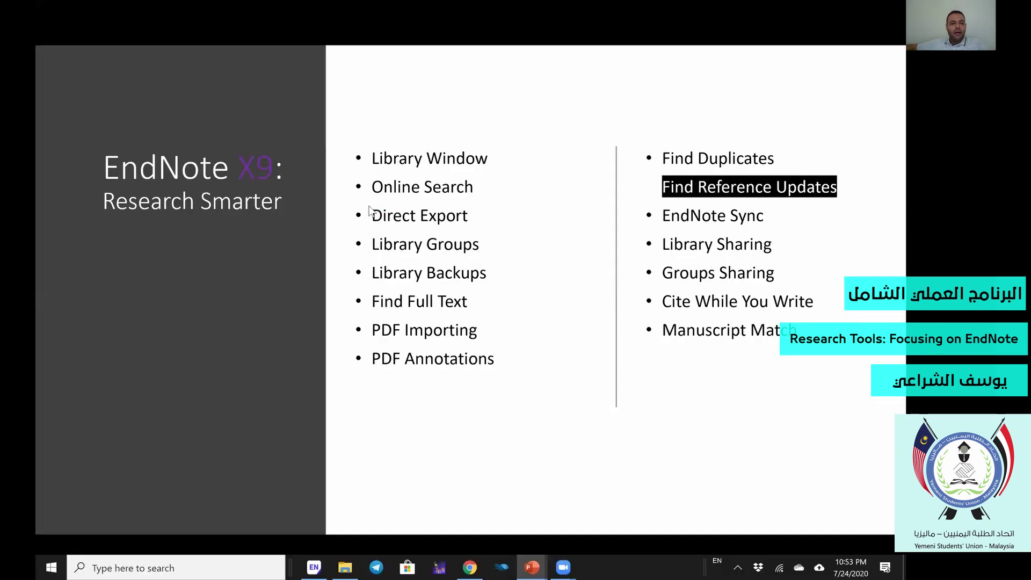
Switch back to EndNote and run Find Duplicates on only the Sushi group set.
key("super+Tab")
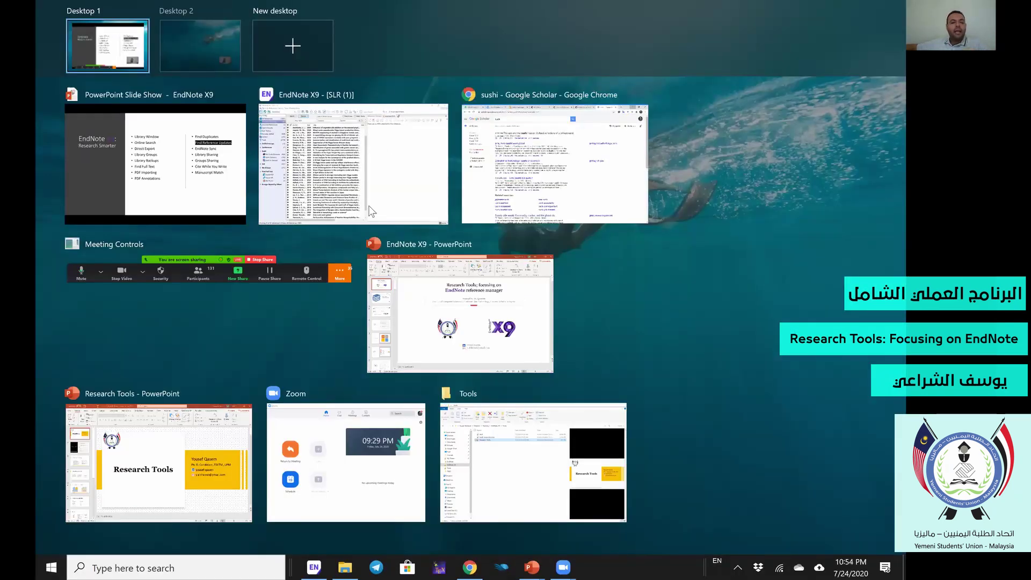
left_click(82, 66)
left_click(61, 217)
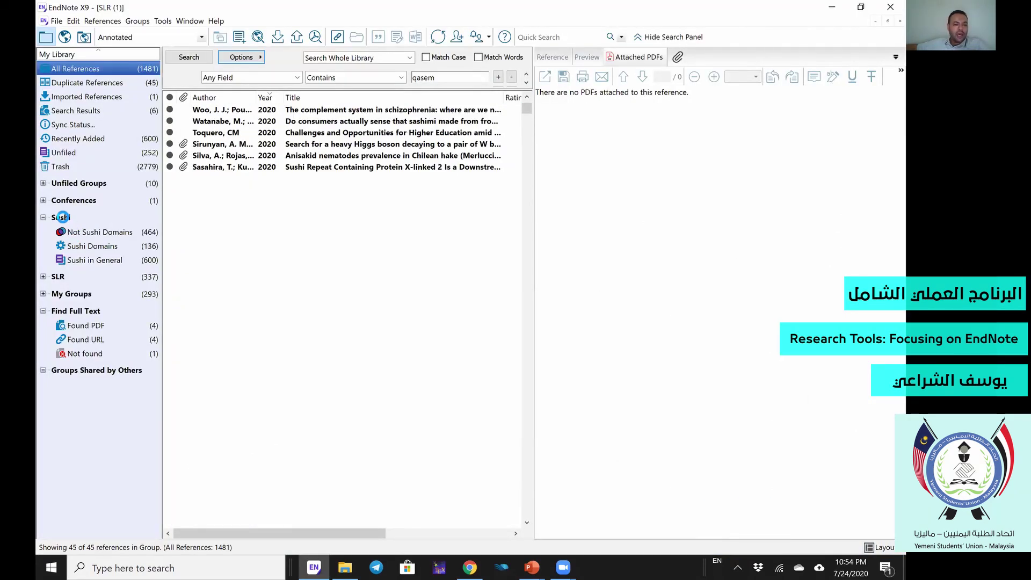
left_click(107, 67)
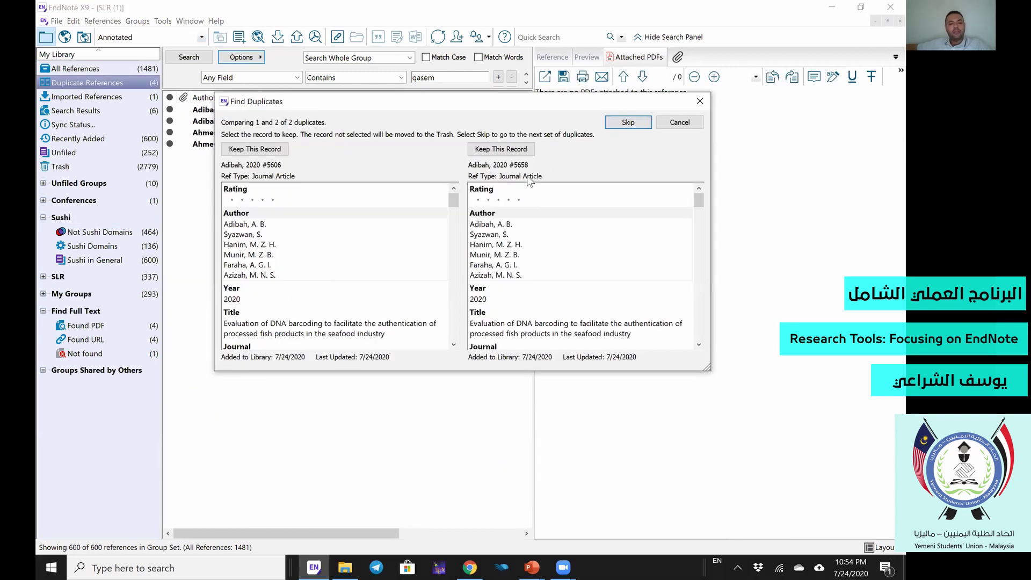
Cancel the comparison of the Sushi duplicates and move the highlighted copies to the Trash.
left_click(679, 121)
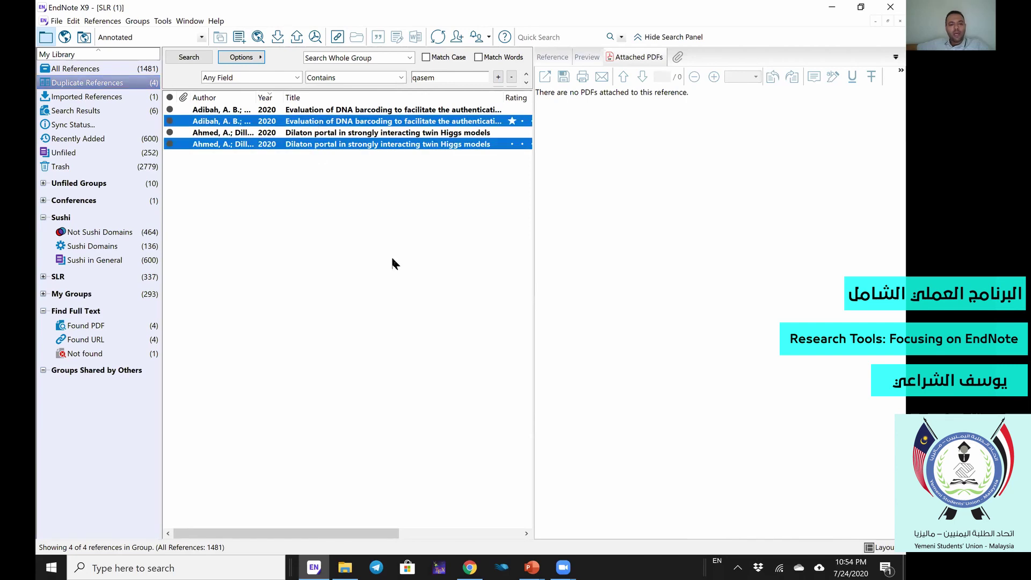
right_click(359, 166)
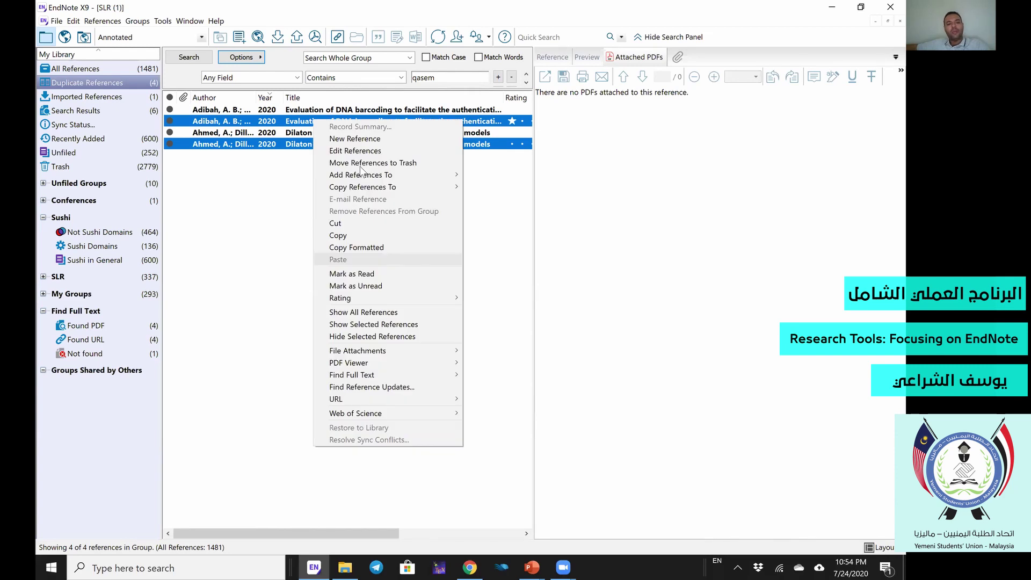
left_click(359, 165)
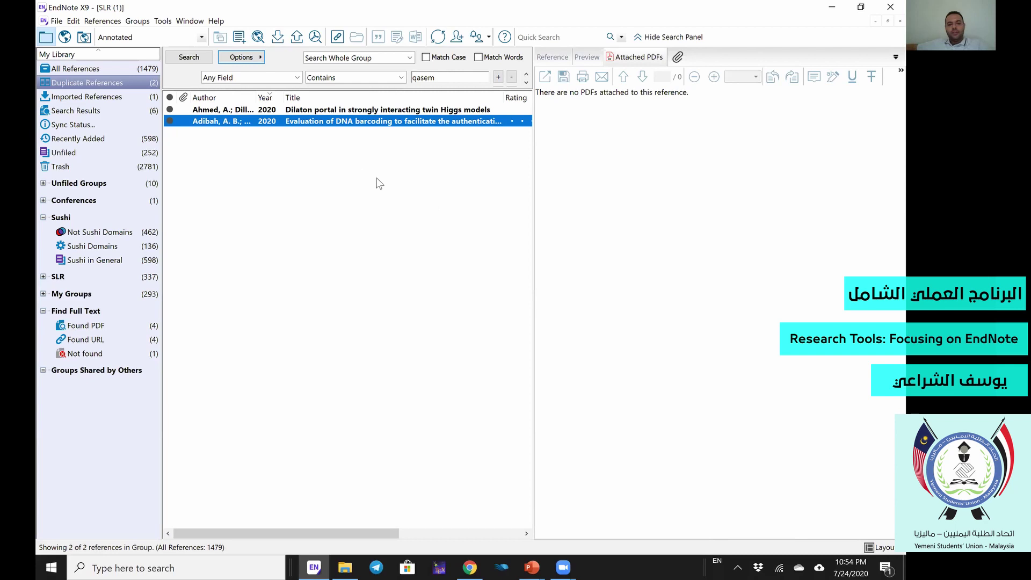
Switch to the PowerPoint slide show at the Find Reference Updates overview slide.
key("super+Tab")
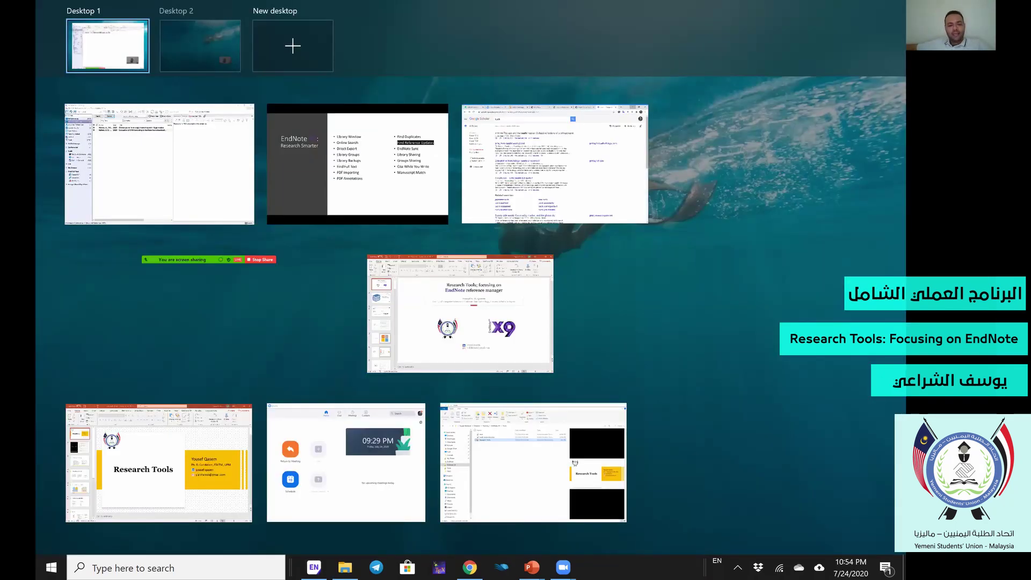
key("Right")
key("Return")
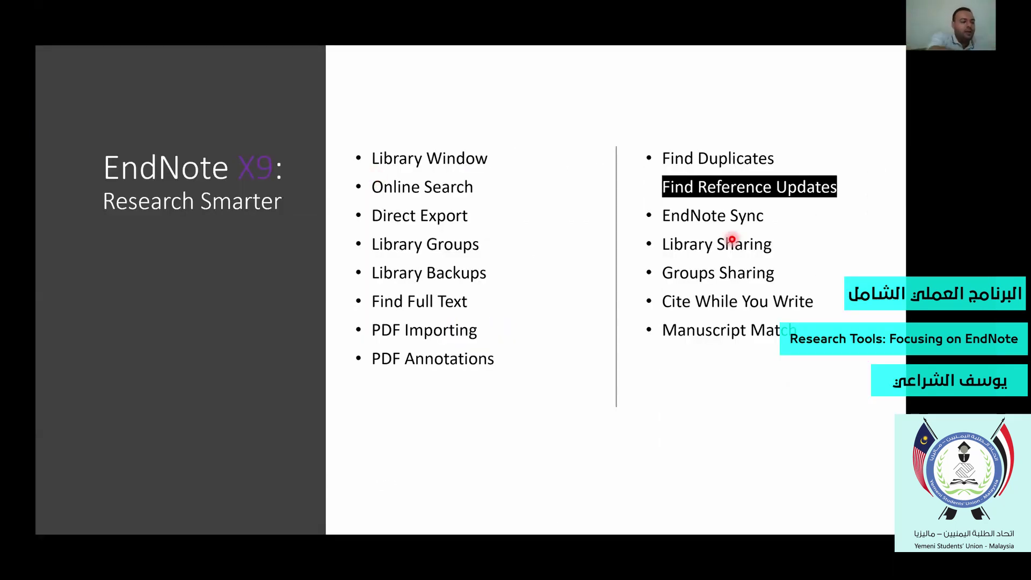
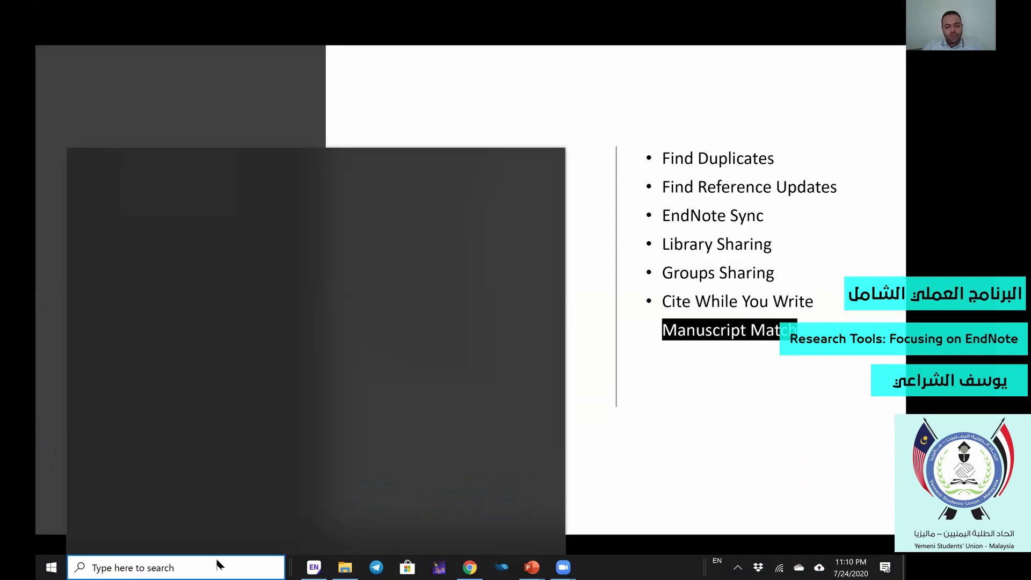
Switch to Word and create a blank document, leaving the first line empty and bringing up the EndNote X9 commands.
type("wor")
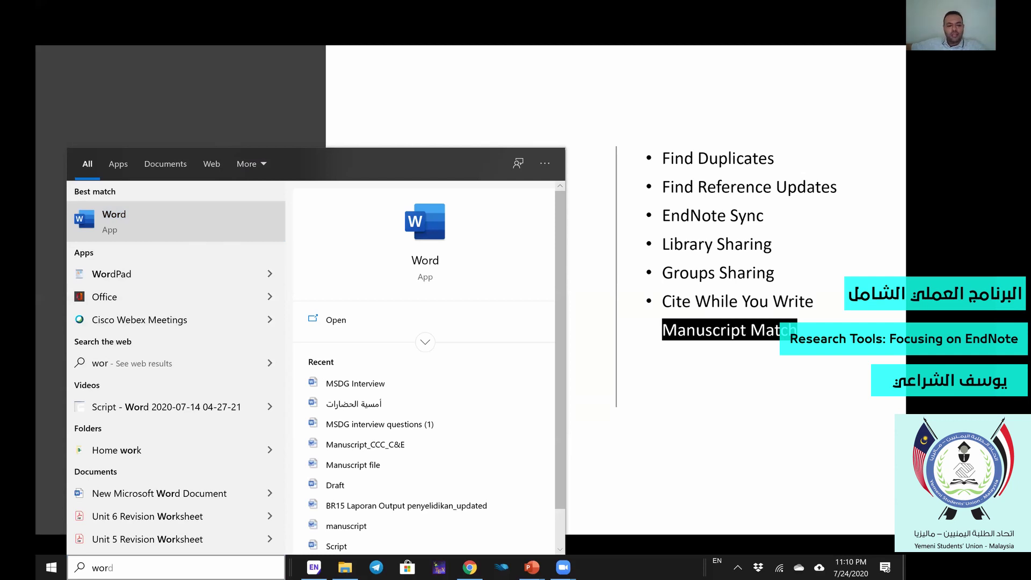
left_click(127, 225)
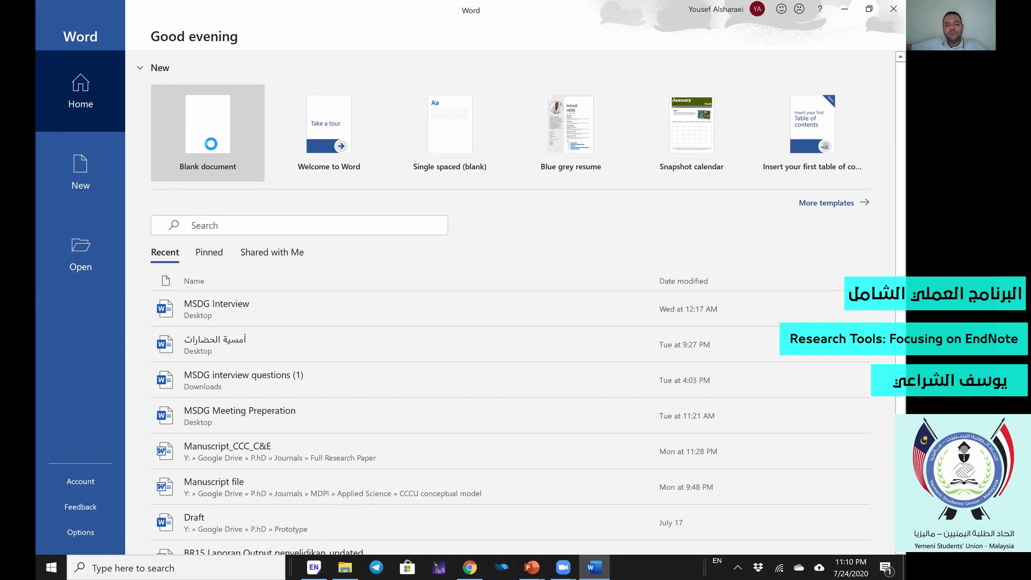
left_click(211, 144)
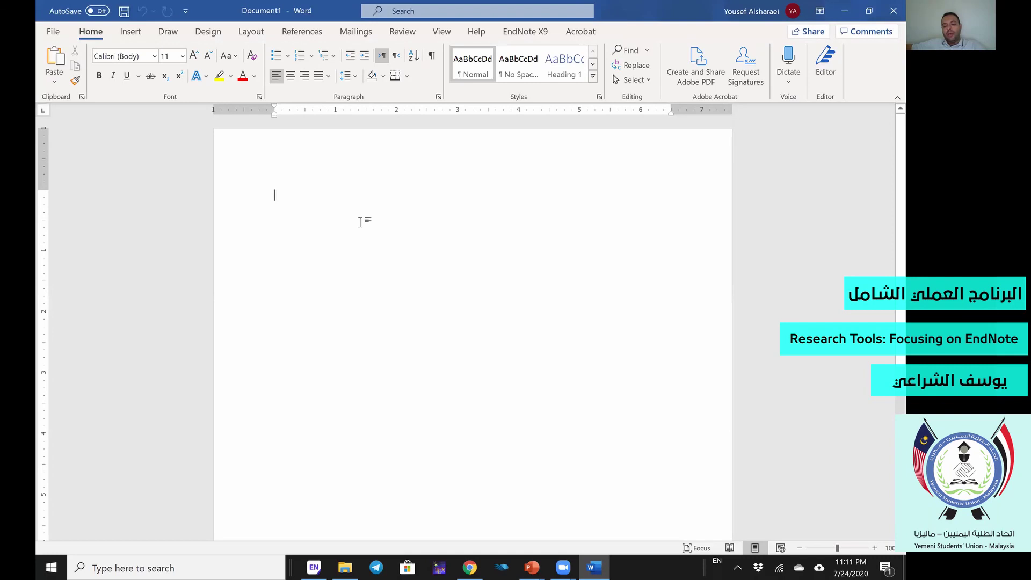
key("Return")
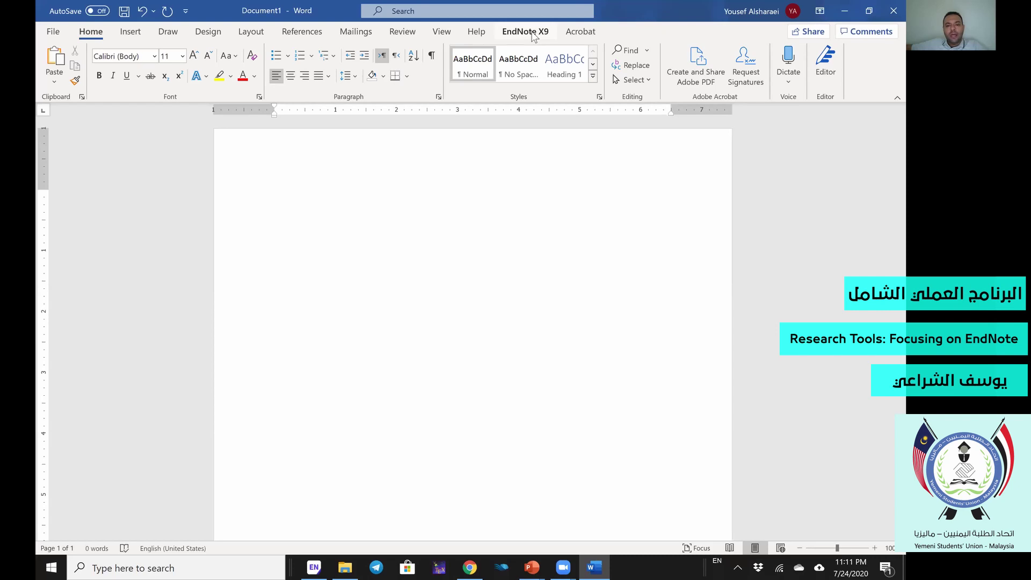
left_click(526, 32)
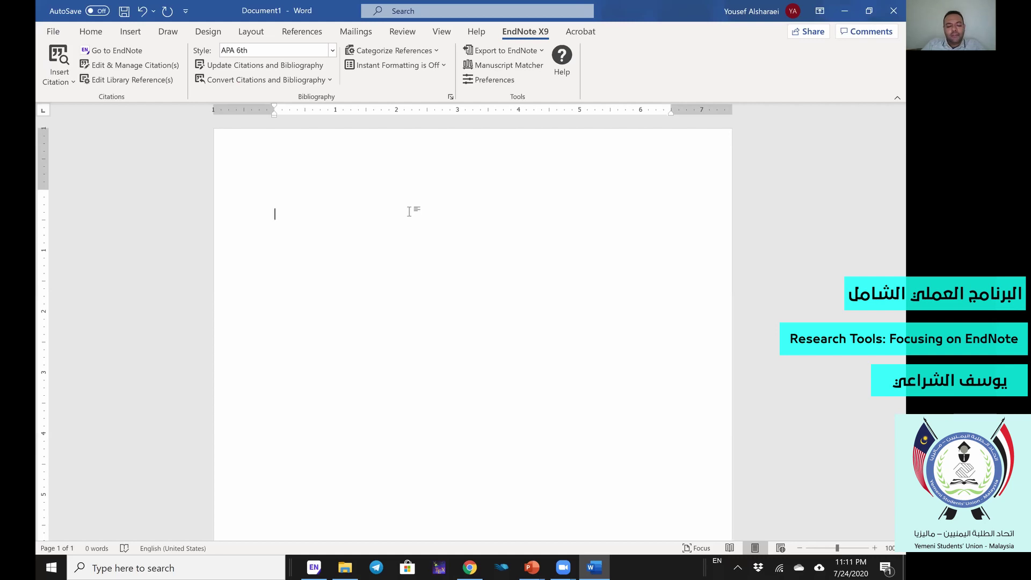
Write the sample sentence "This reference said ...... ." on the second line of the document.
type("The")
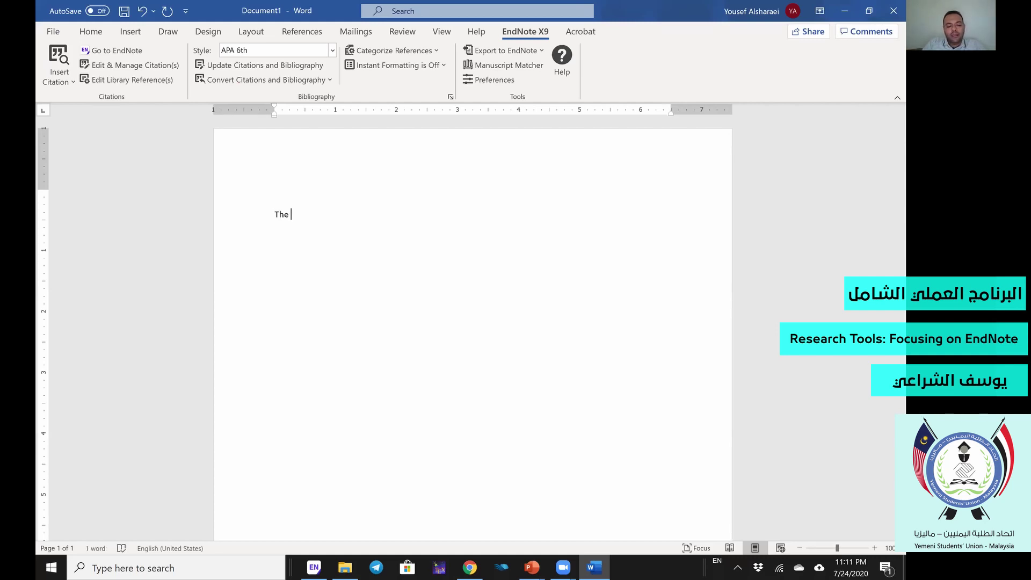
key("BackSpace")
key("BackSpace")
type("is refere")
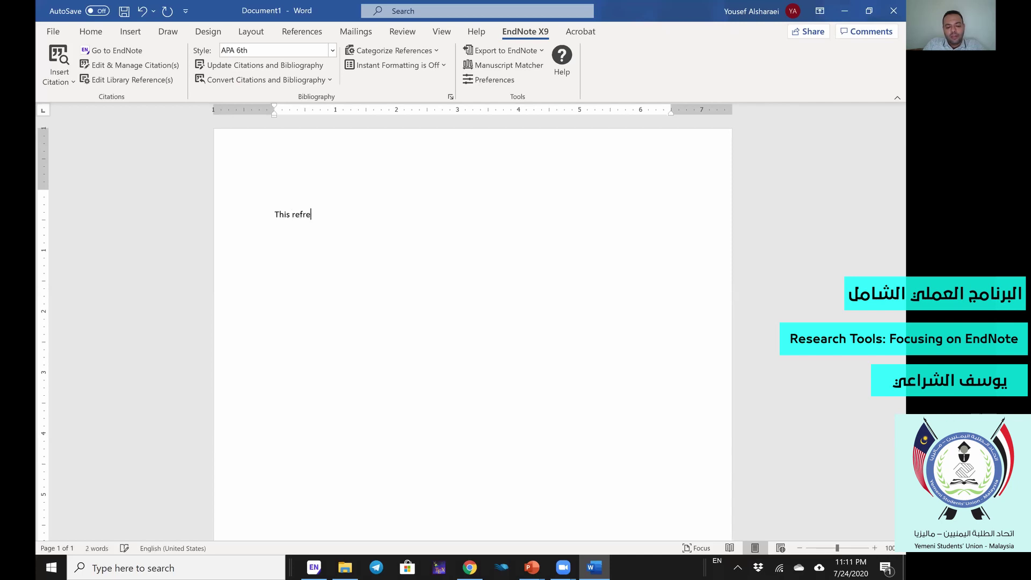
type("nce ")
type("is")
key("BackSpace")
key("BackSpace")
type("said .")
type("..... .")
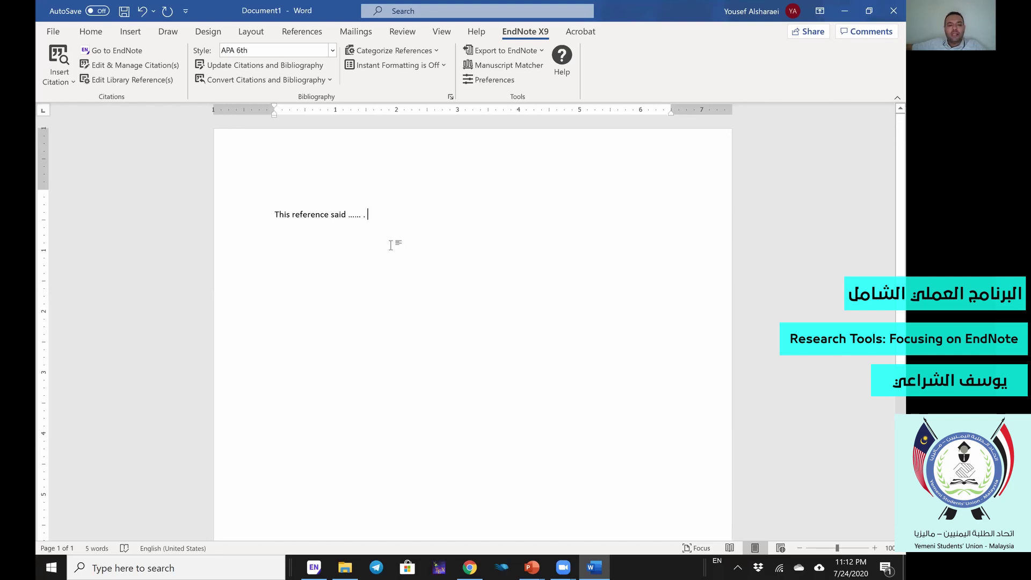
Insert an EndNote citation of the 2017 book "Advanced issues in partial least squares structural equation modeling" after the sample sentence.
left_click(63, 59)
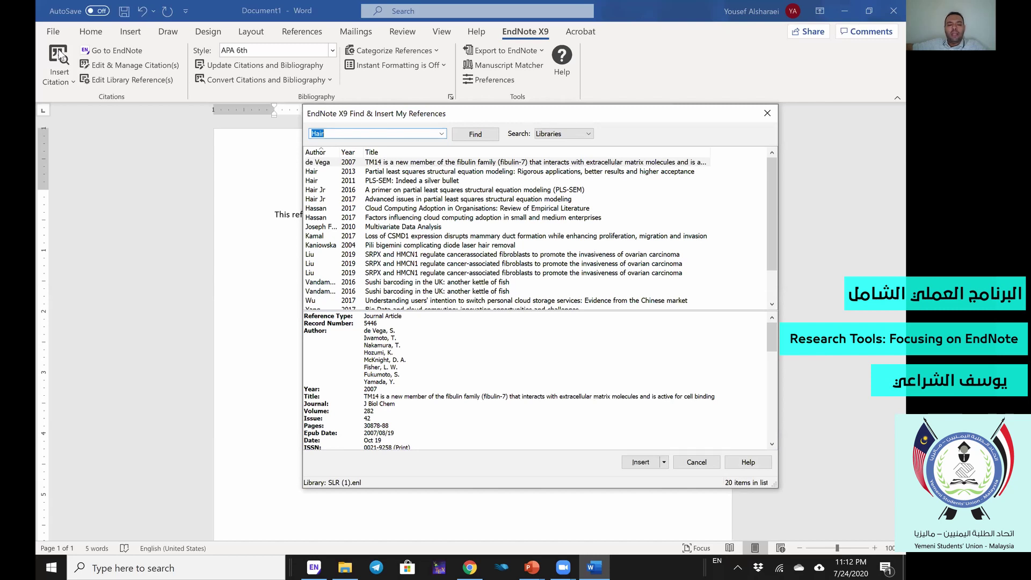
key("Return")
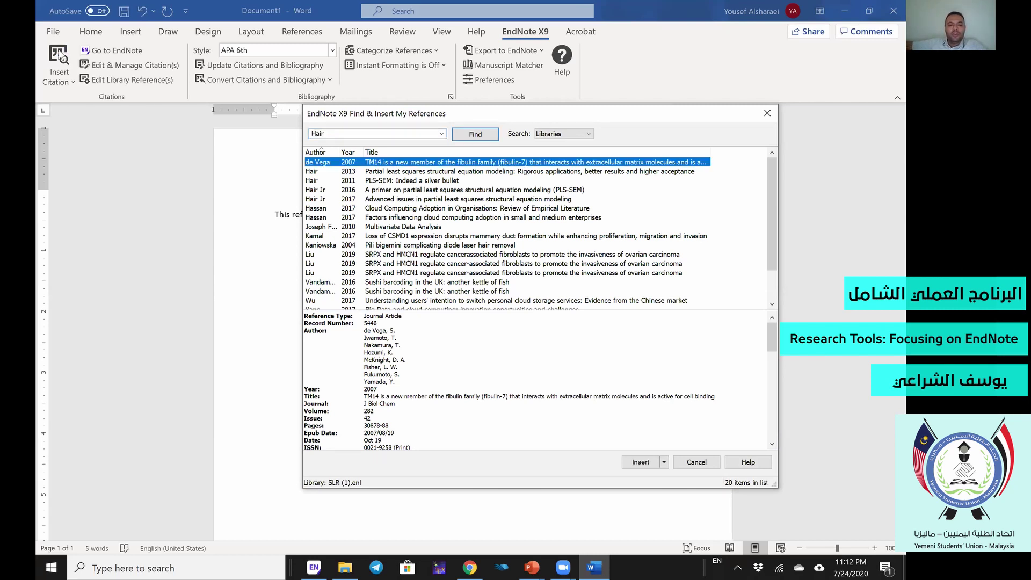
left_click(388, 227)
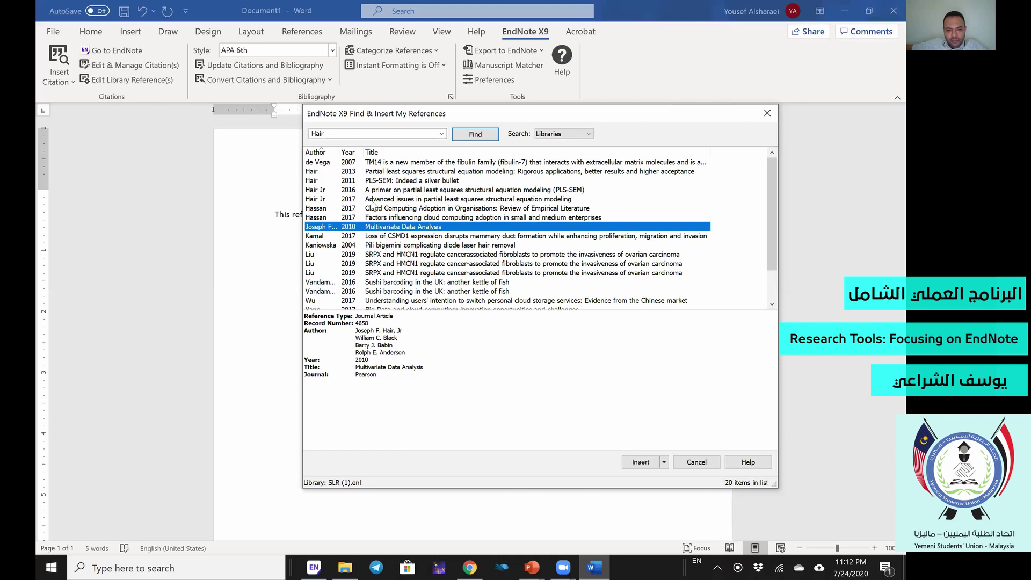
left_click(371, 200)
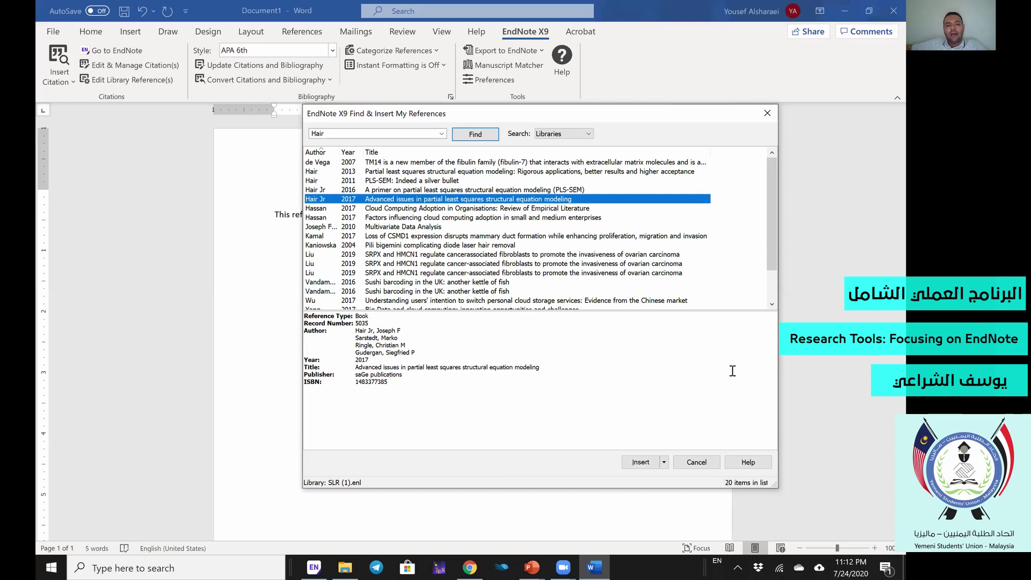
left_click(403, 209)
left_click(401, 201)
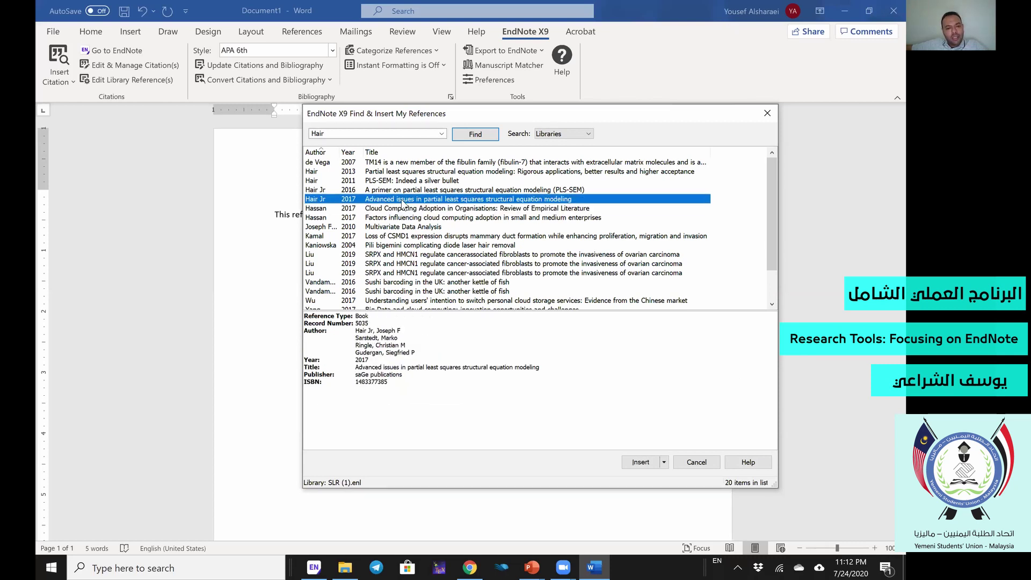
left_click(640, 463)
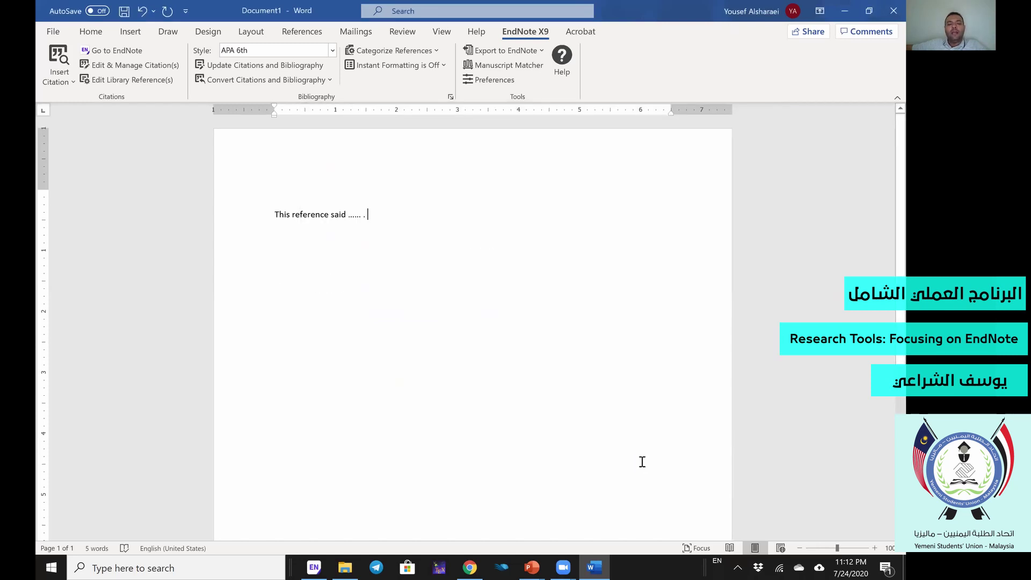
Examine the inserted in-text citation and its entry under References.
left_click(877, 549)
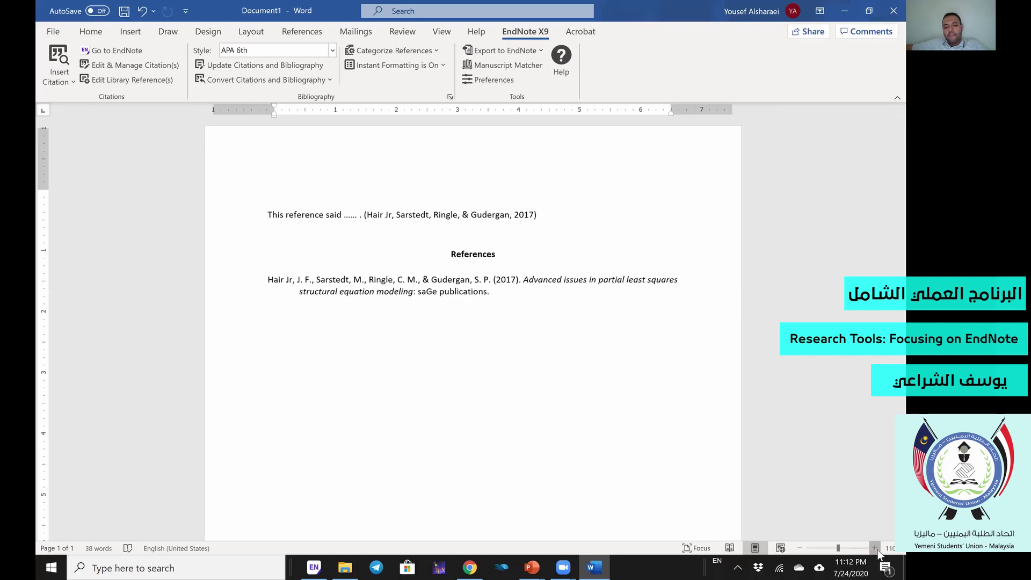
left_click(877, 549)
left_click(877, 549)
left_click(877, 549)
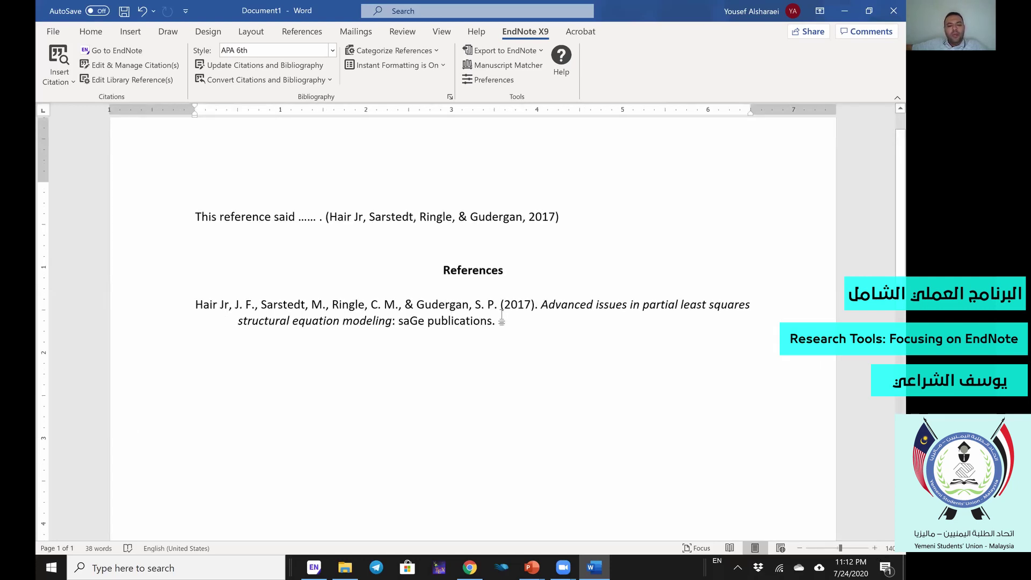
key("Up")
key("Up")
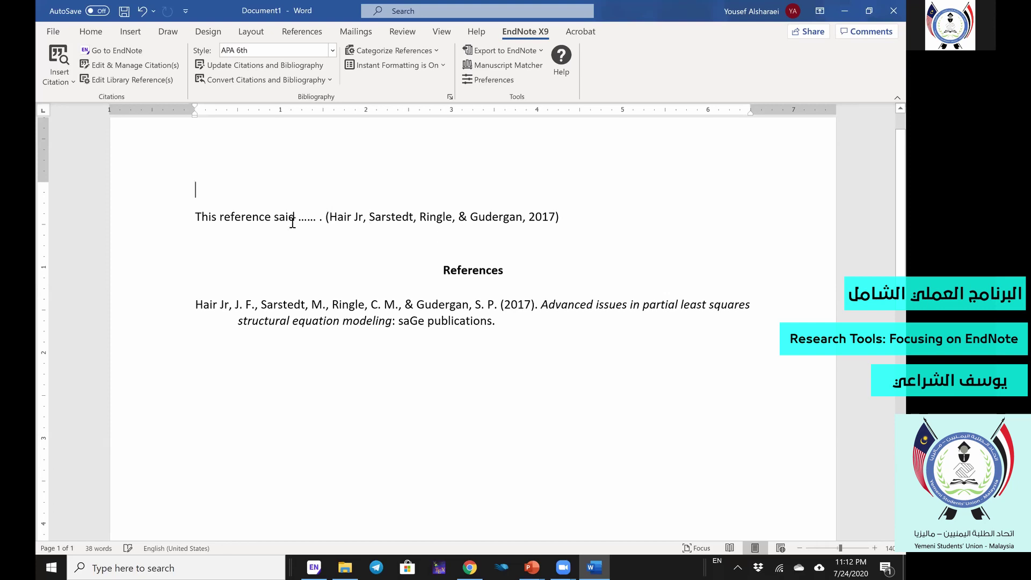
left_click_drag(300, 220, 437, 222)
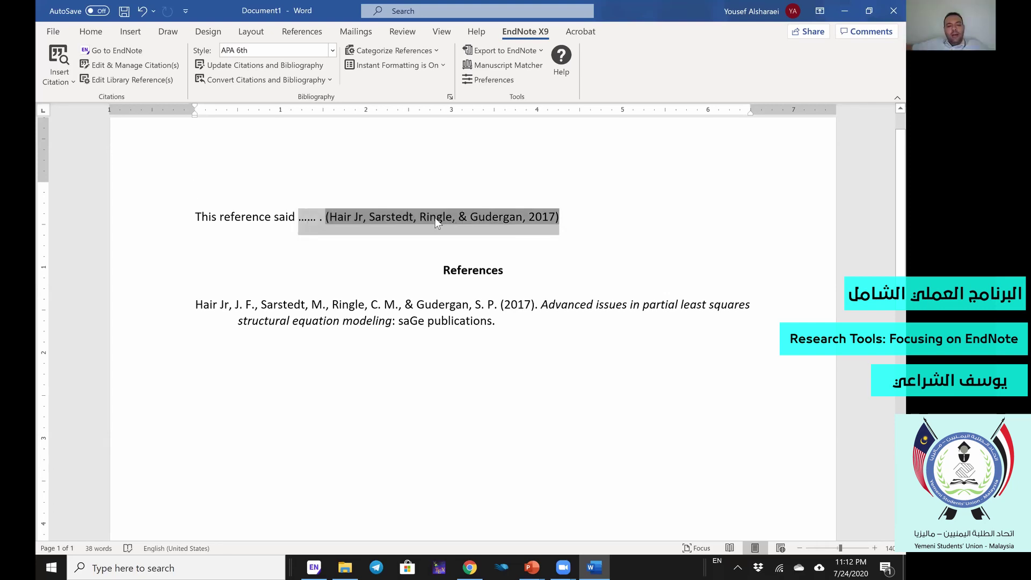
left_click(436, 220)
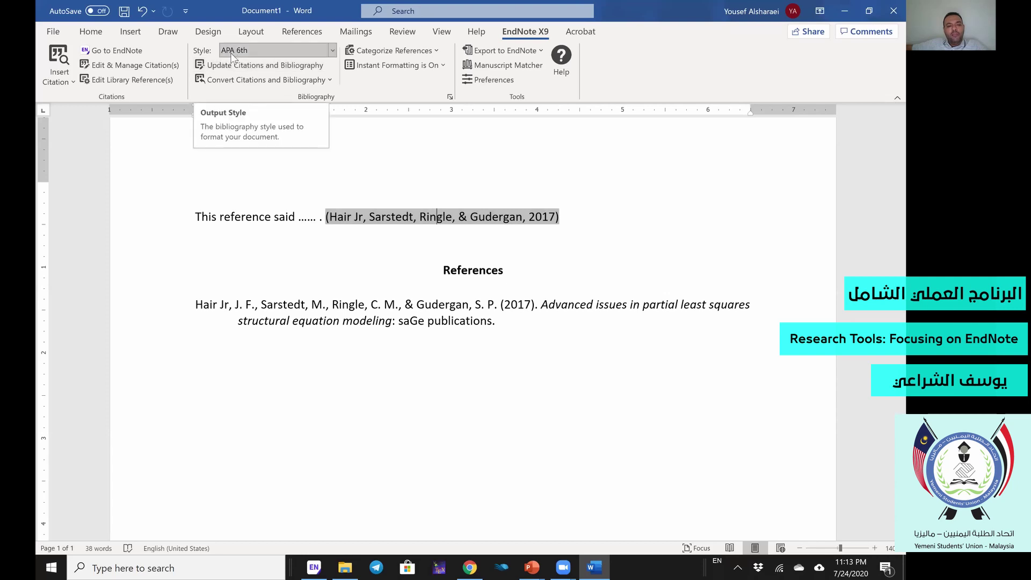
left_click(331, 52)
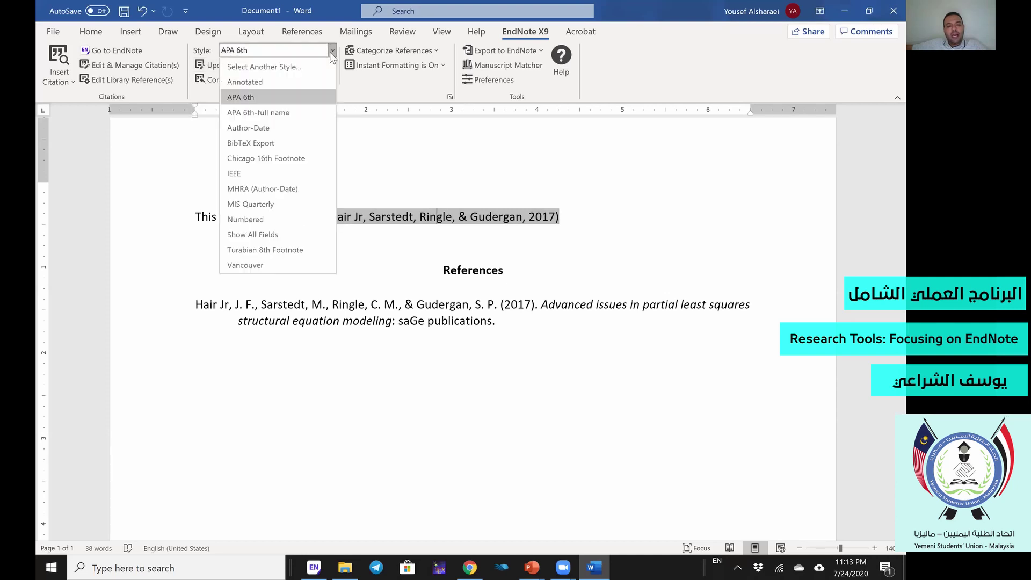
left_click(329, 53)
left_click(288, 178)
left_click(472, 270)
left_click(456, 241)
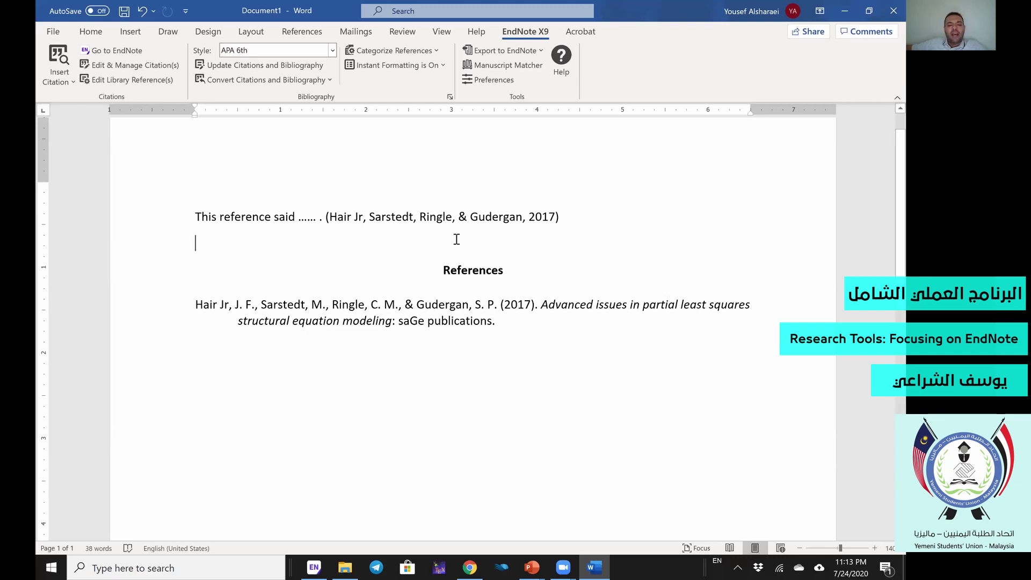
Try the IEEE and Author-Date output styles on the document's citation and bibliography.
left_click(332, 50)
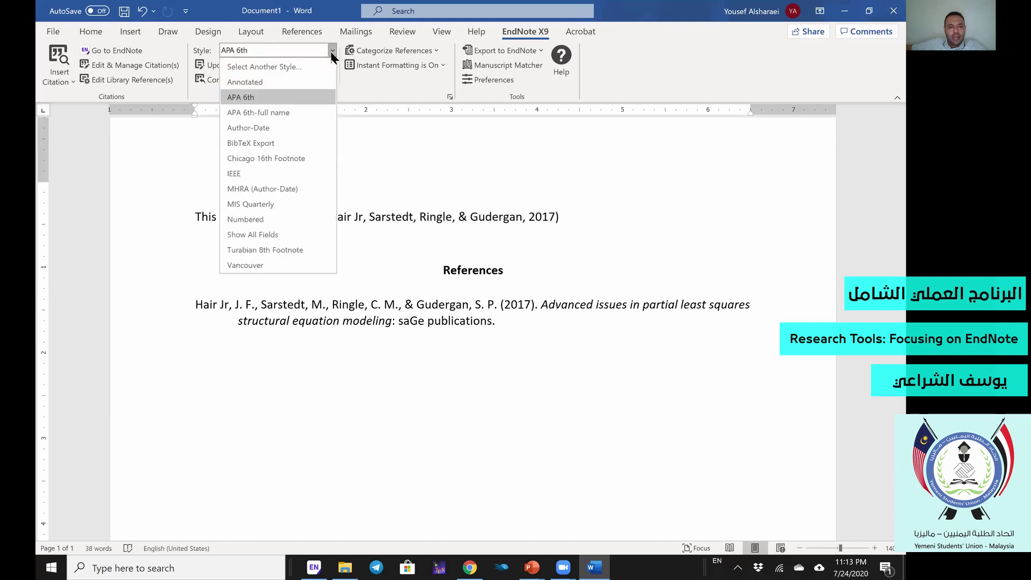
left_click(264, 173)
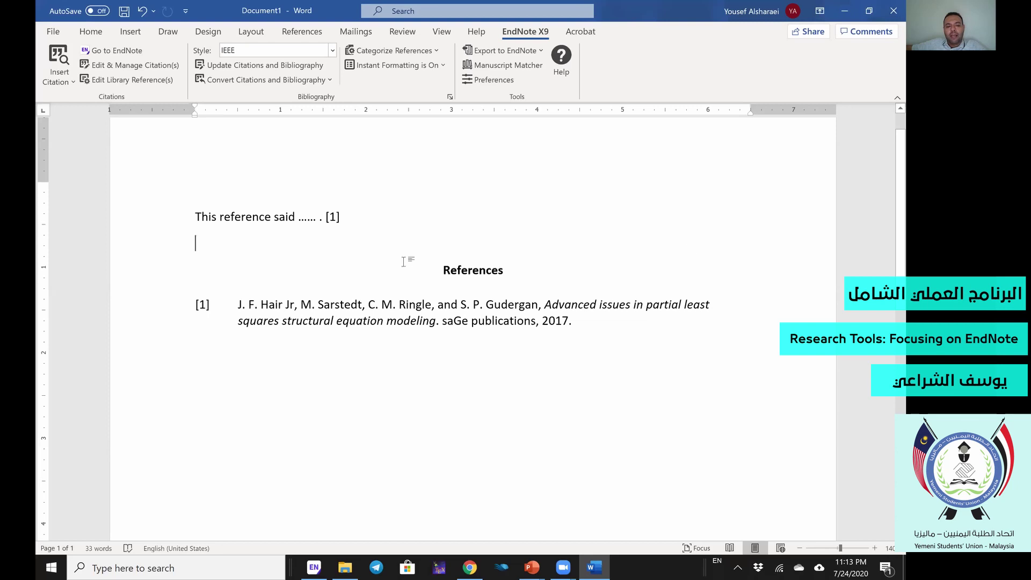
left_click(332, 50)
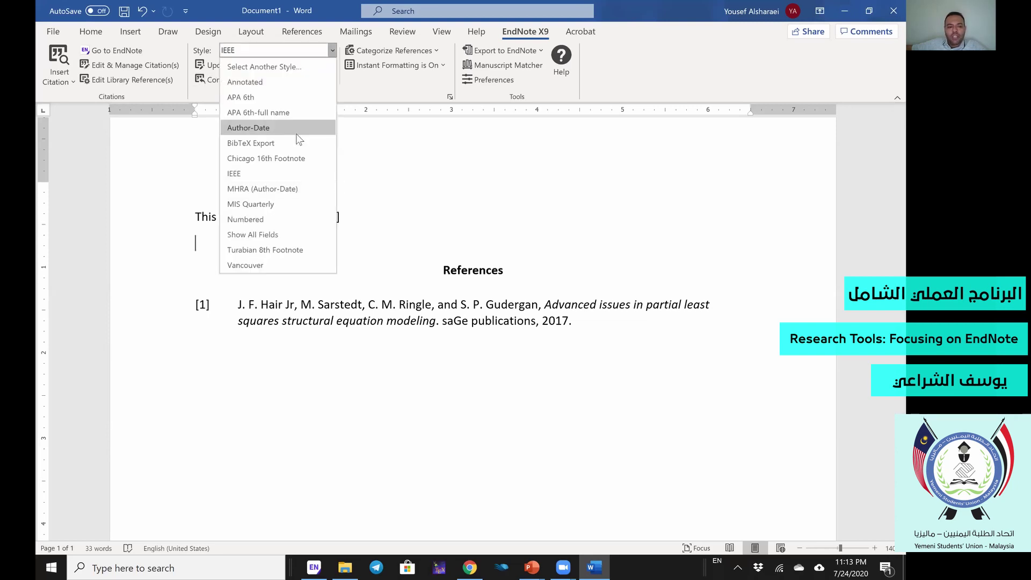
left_click(291, 140)
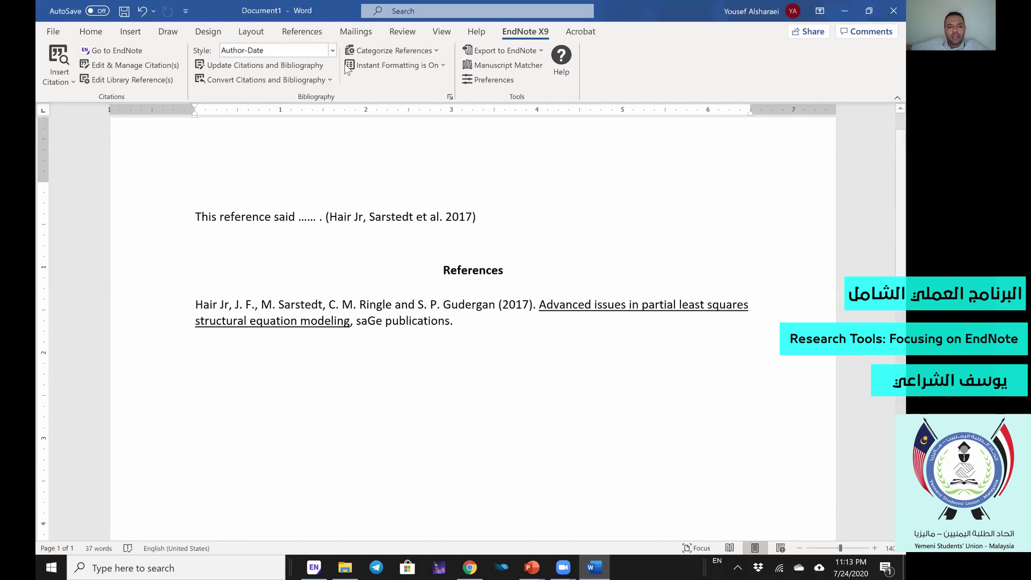
Set the bibliography output style to MIS Quarterly and check the reformatted in-text citation.
left_click(333, 50)
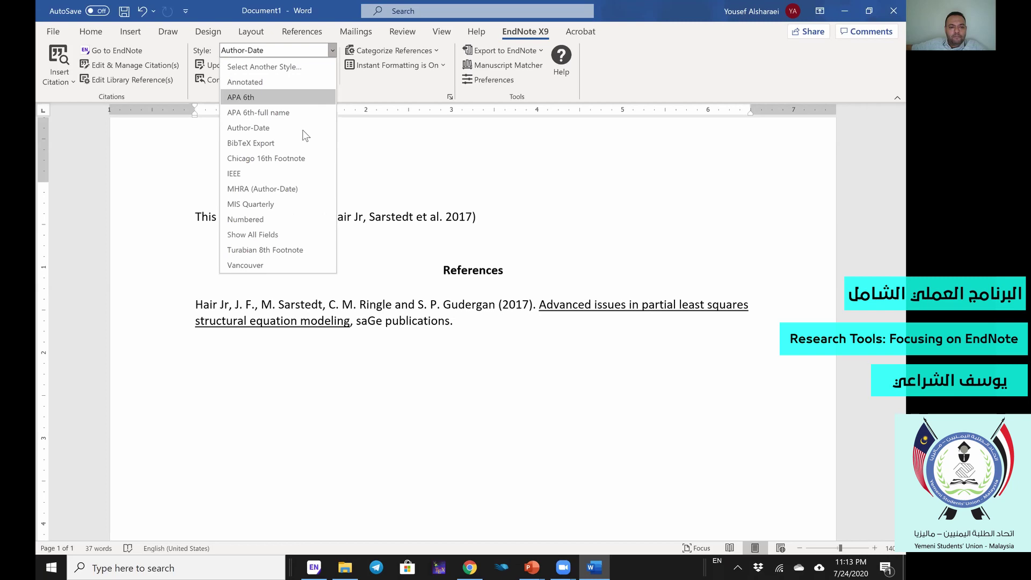
left_click(250, 208)
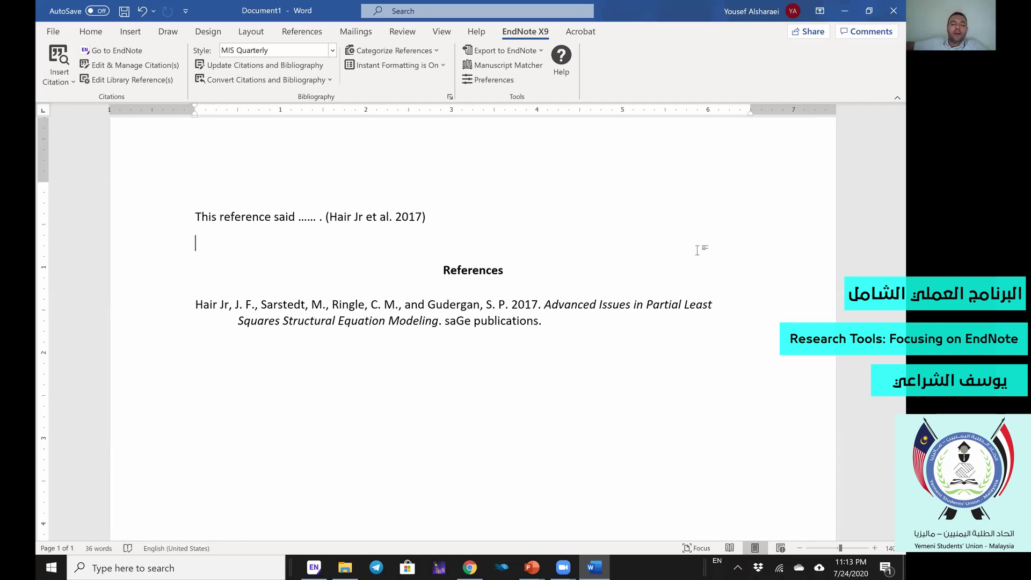
left_click(355, 218)
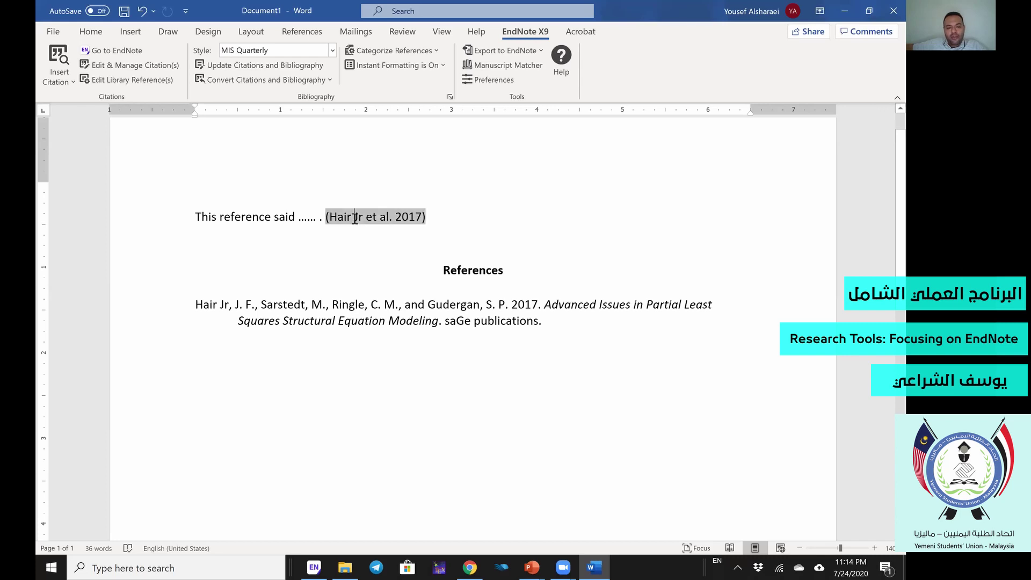
left_click(310, 242)
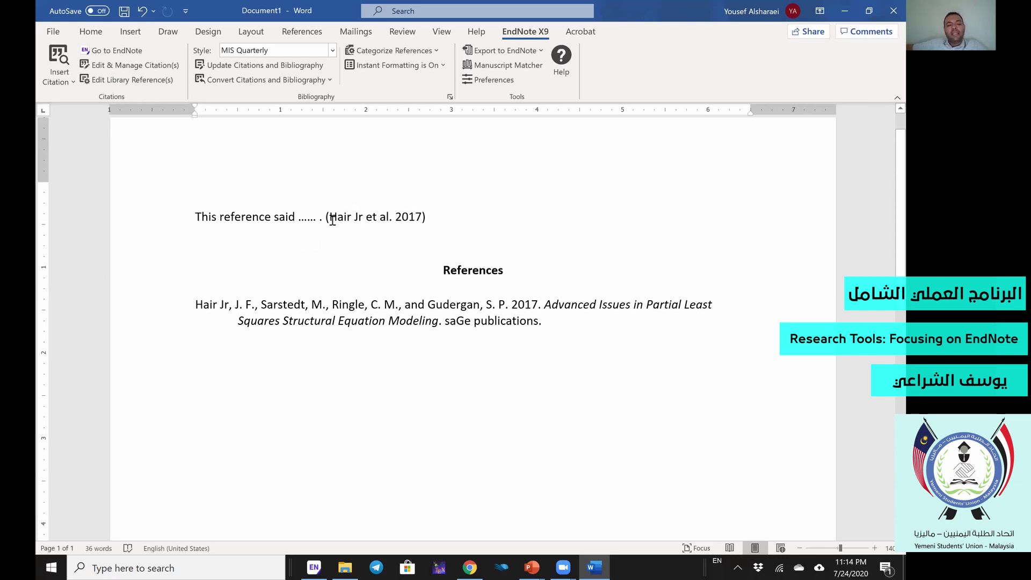
left_click(325, 219)
On the line below the sentence, search the references for "sush" and insert the 2020 Higgs boson pairs article, displayed as Author (Year).
left_click(289, 240)
left_click(58, 59)
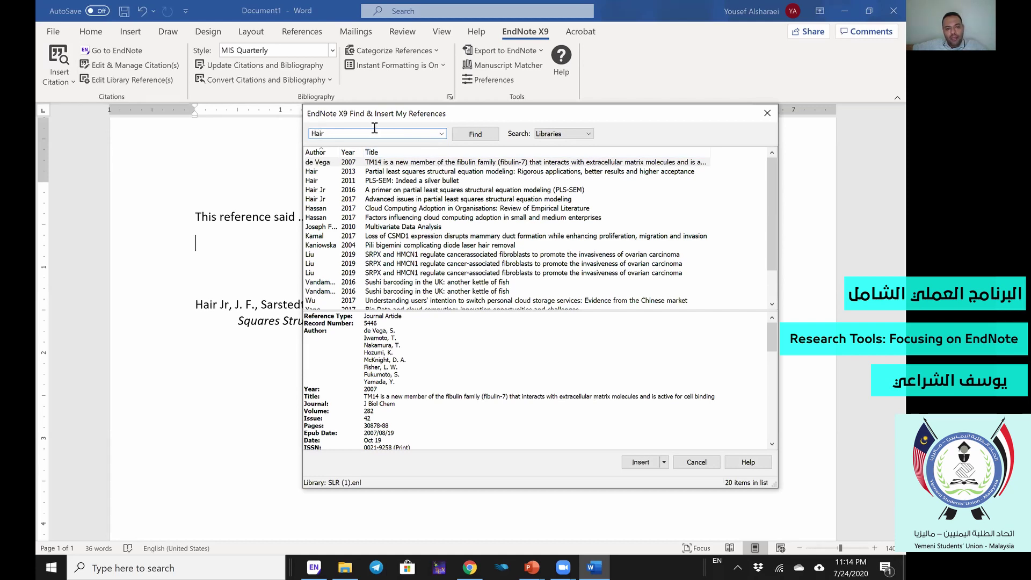
type("su")
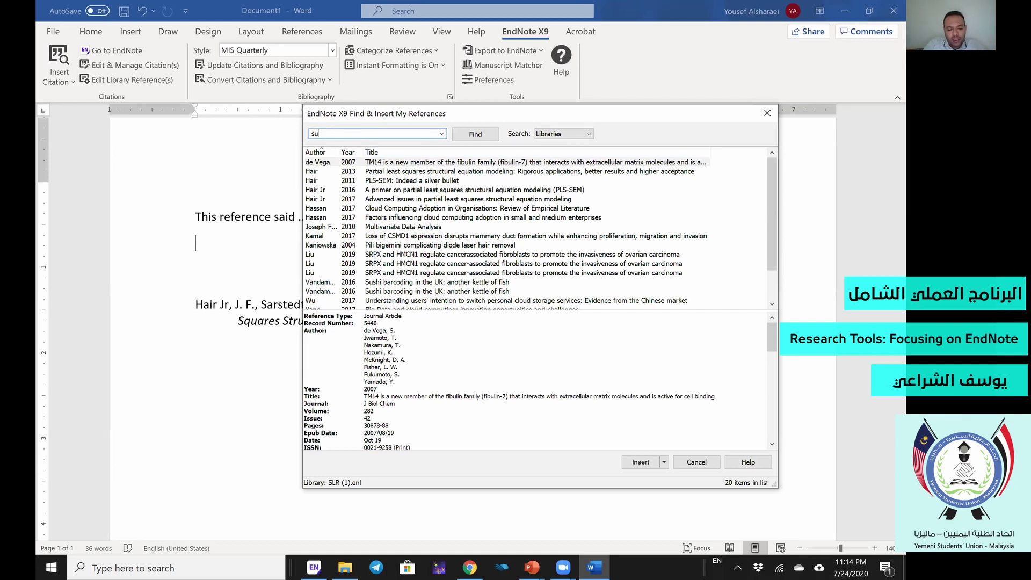
type("sh")
key("Return")
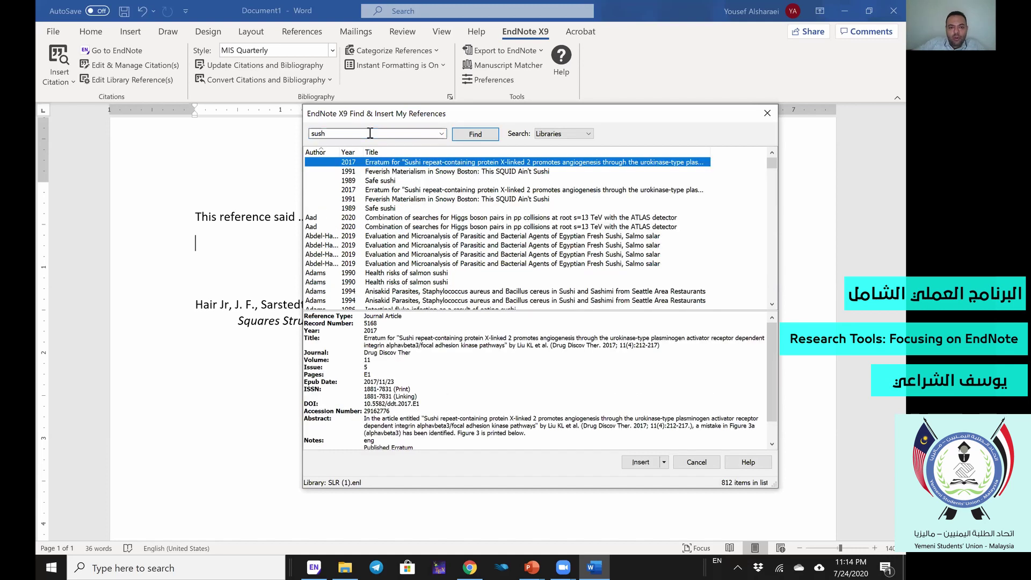
left_click(399, 218)
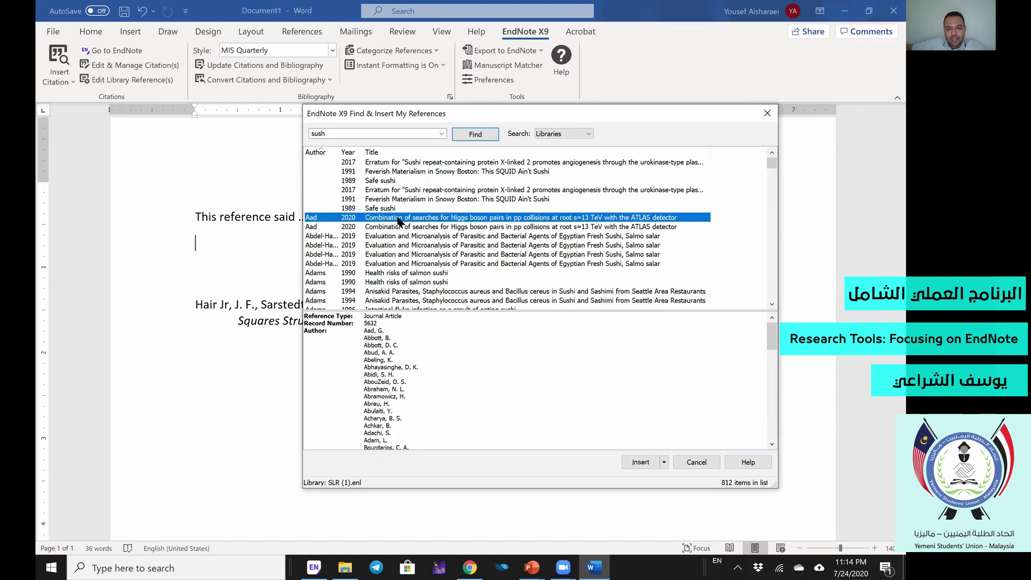
left_click(664, 462)
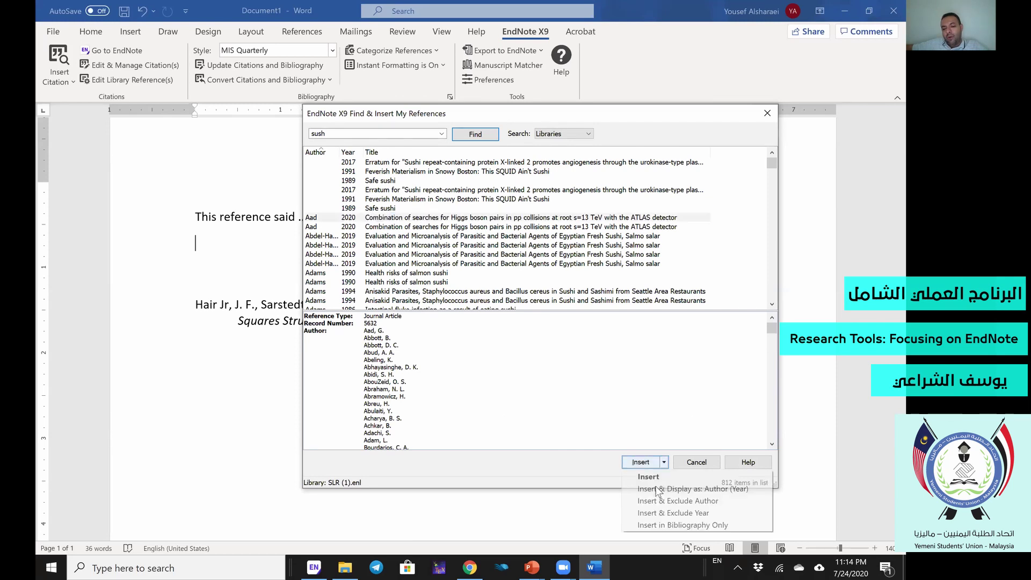
left_click(709, 489)
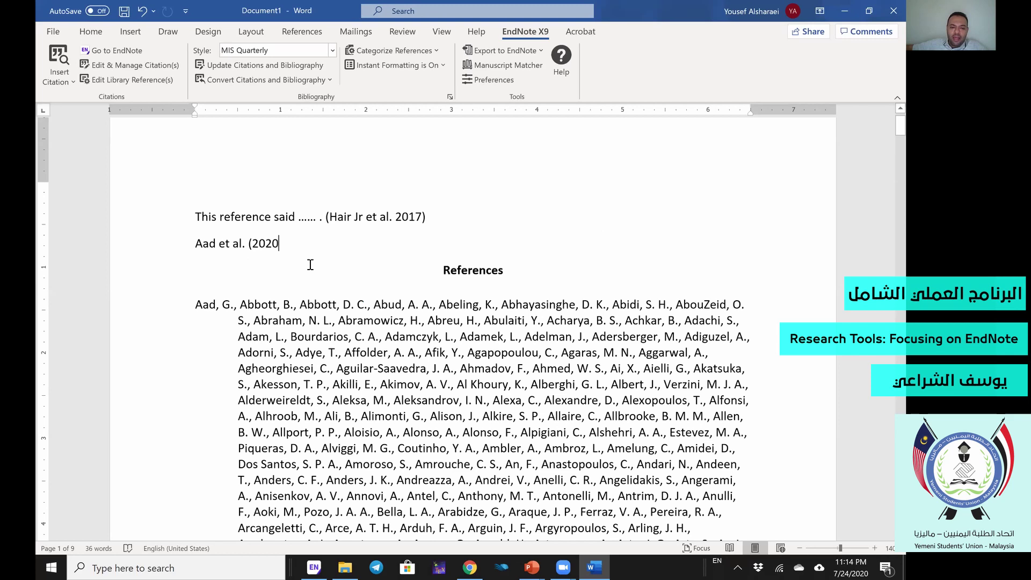
Close the parenthesis after the 2020 in-text citation and continue the sentence with "Said that ……".
type(") ")
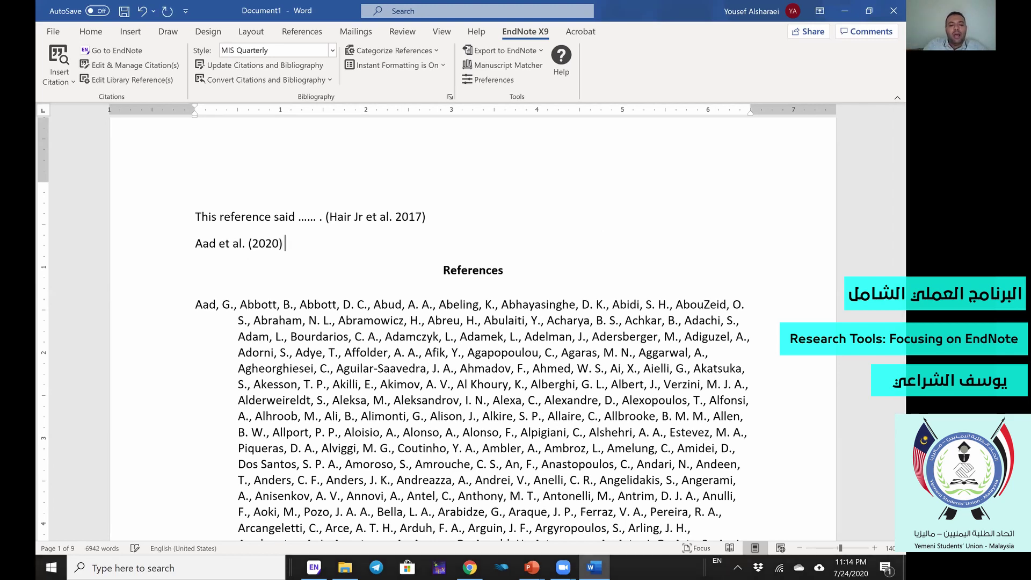
type("Said that")
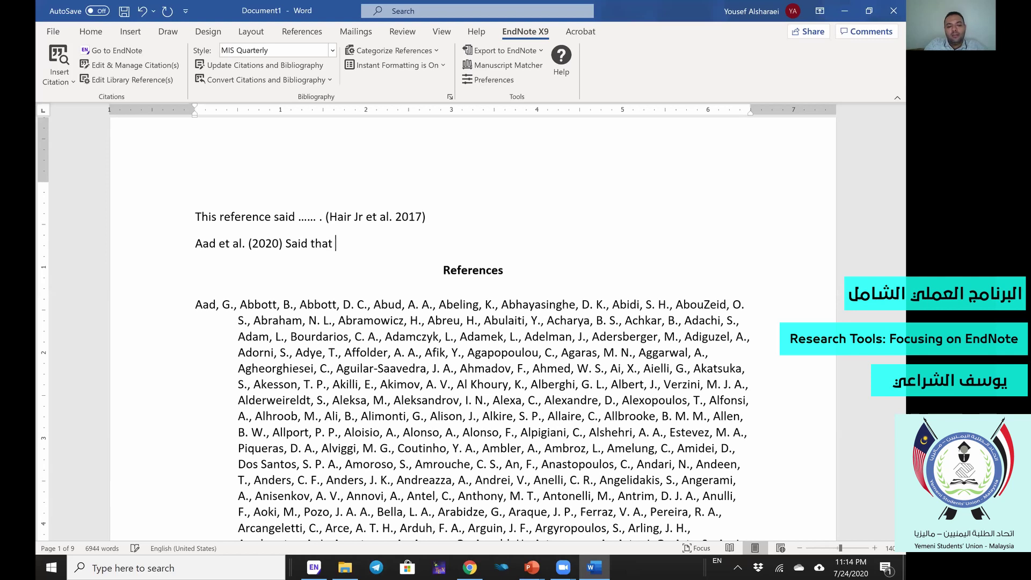
type(" .....")
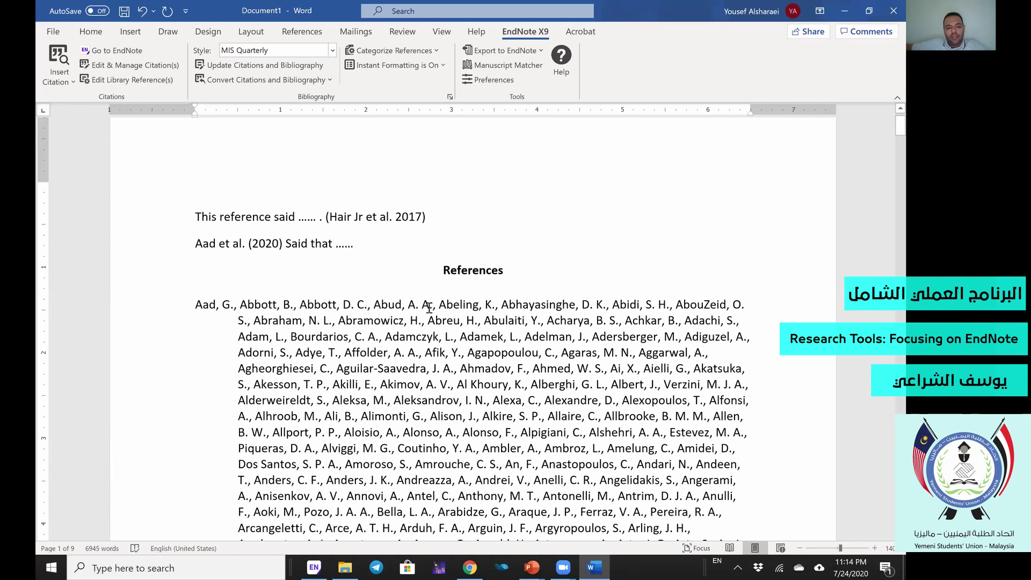
Examine the long author list of the 2020 Higgs boson pairs entry under References.
scroll(427, 306, "down", 3)
left_click_drag(746, 532, 428, 307)
scroll(429, 309, "down", 6)
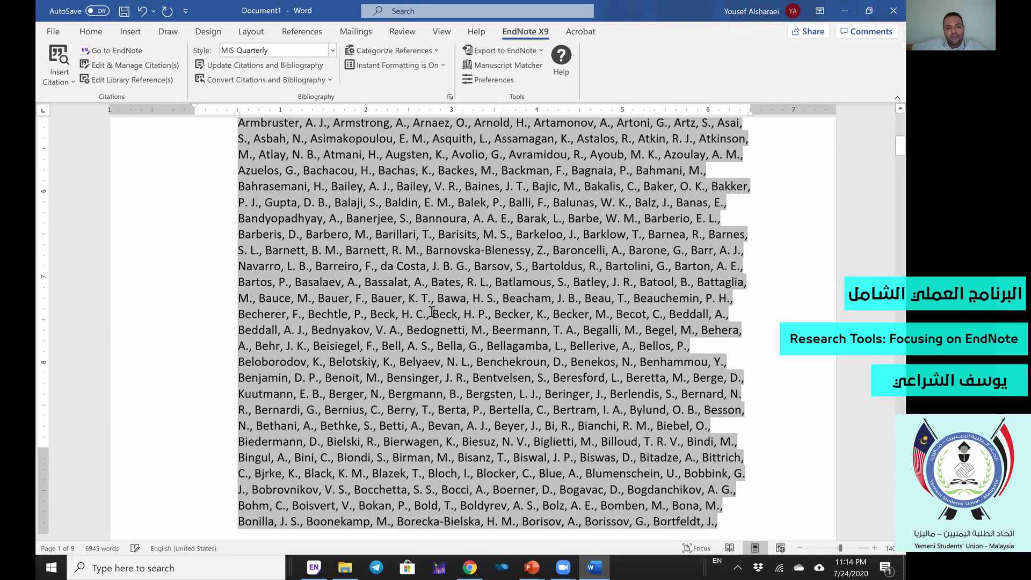
scroll(431, 312, "down", 4)
key("ctrl+z")
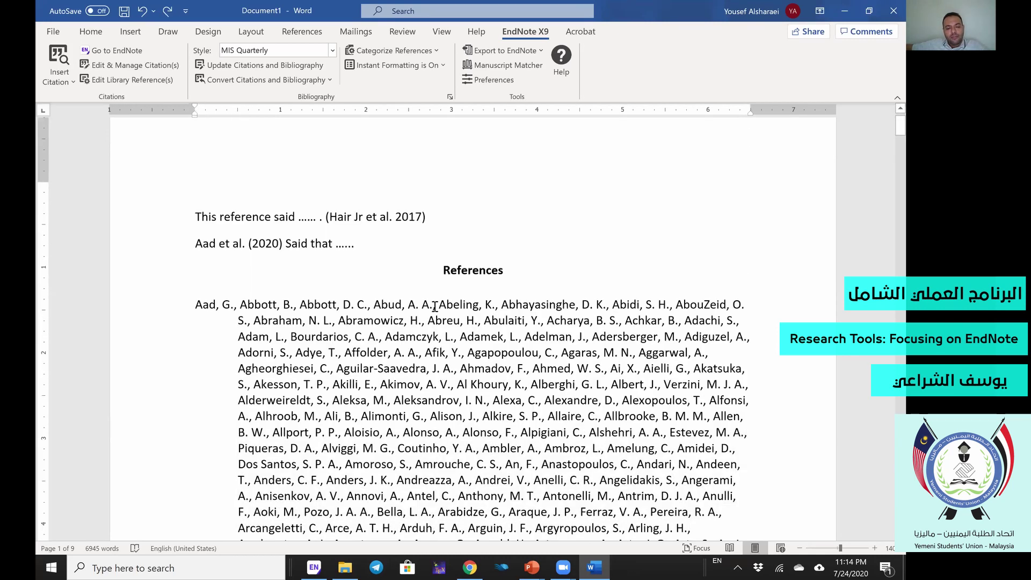
left_click(432, 369)
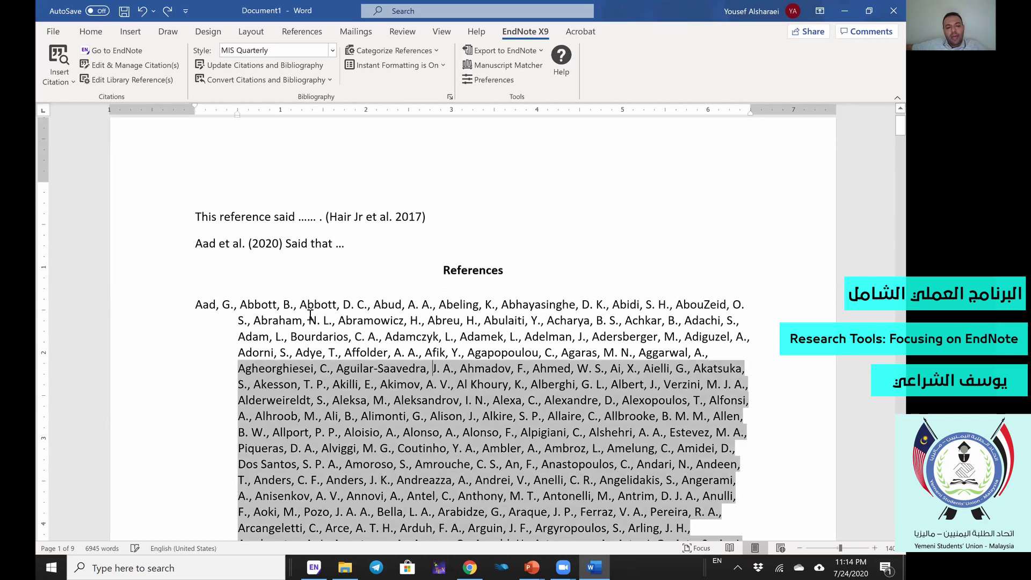
left_click(351, 175)
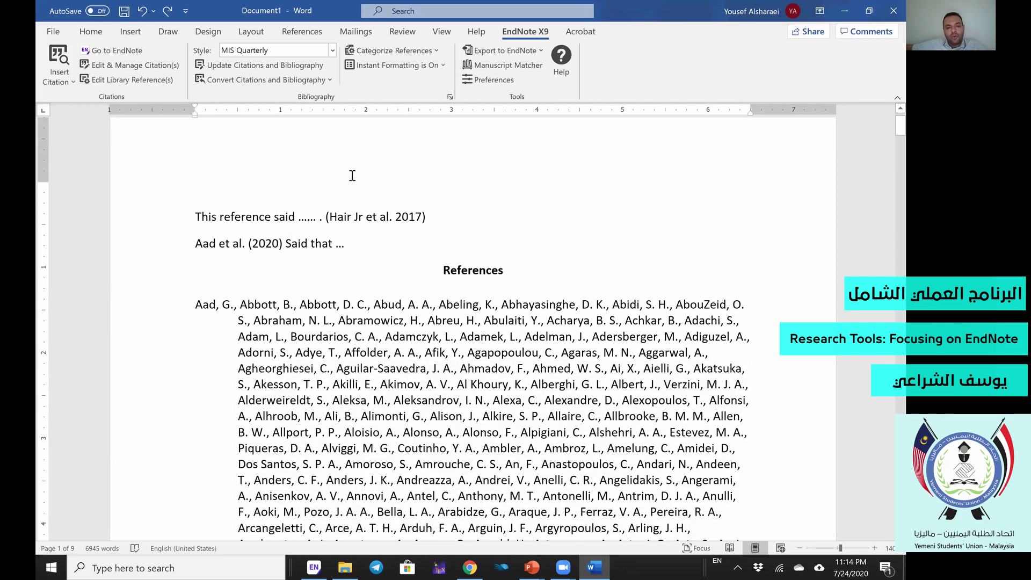
key("ctrl+Return")
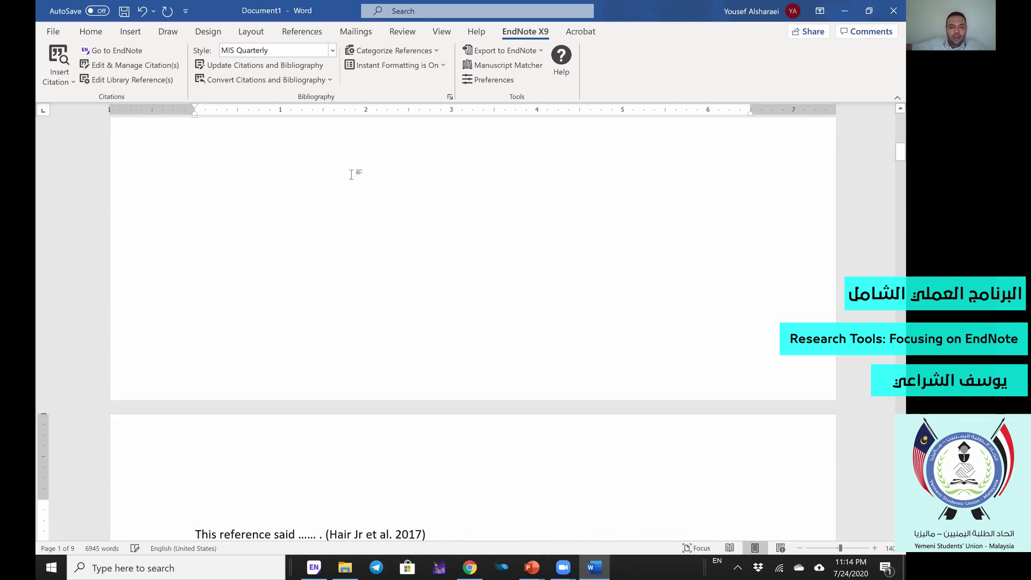
scroll(341, 188, "up", 5)
scroll(336, 199, "down", 5)
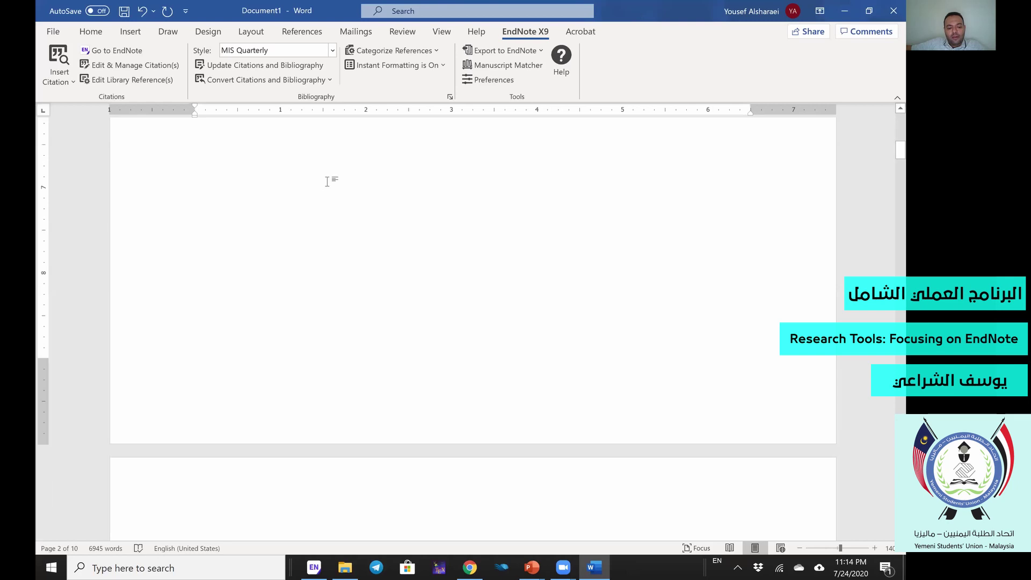
key("ctrl+z")
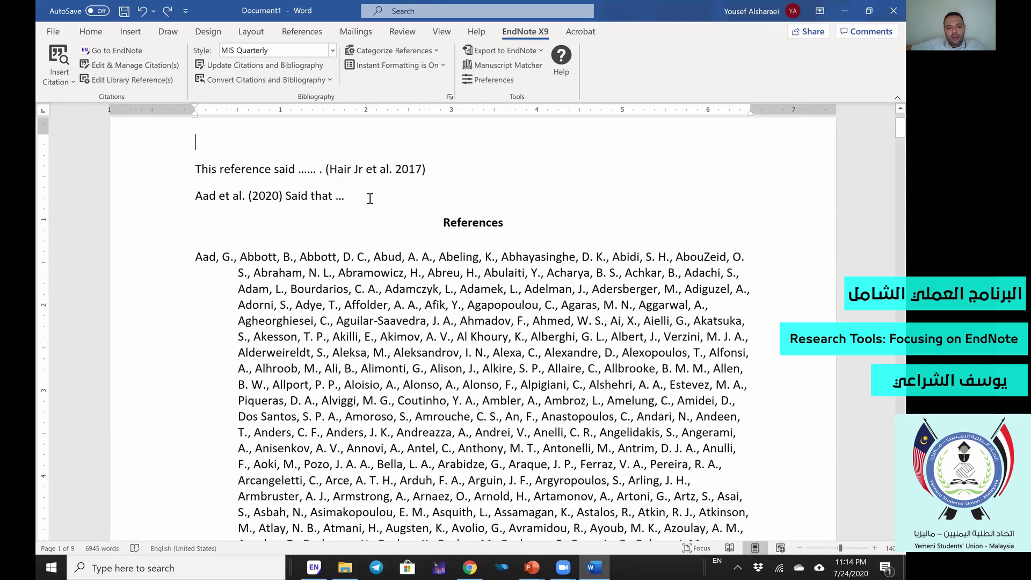
Insert a page break before the References heading and add an empty line below the 2020 citation's sentence.
key("ctrl+Return")
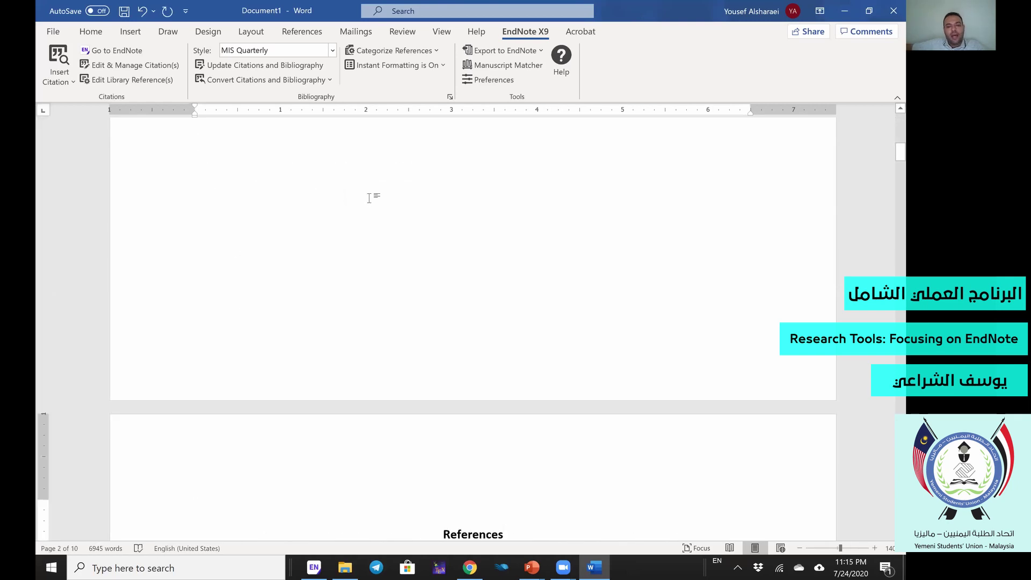
scroll(373, 198, "up", 3)
left_click(396, 246)
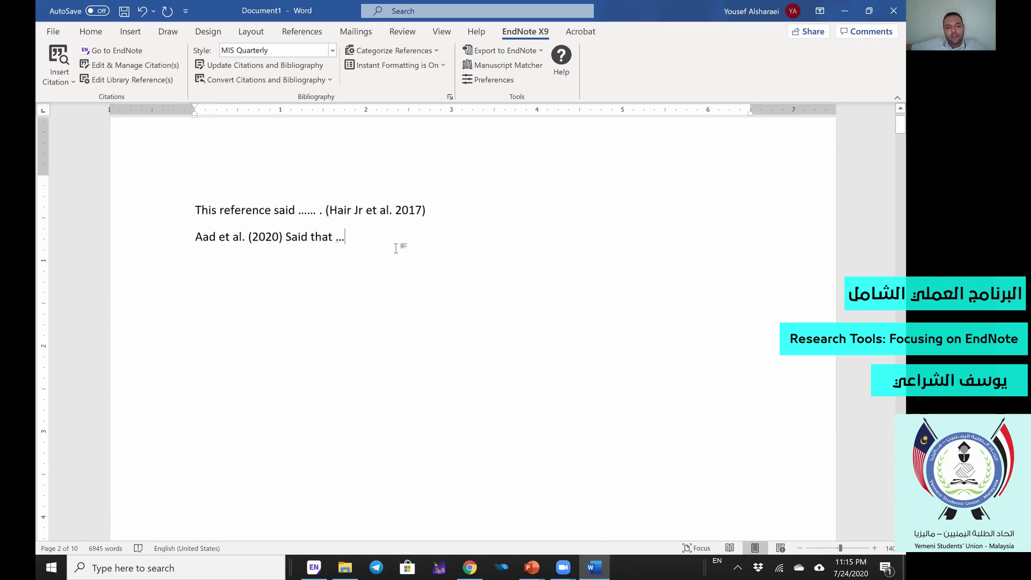
key("Return")
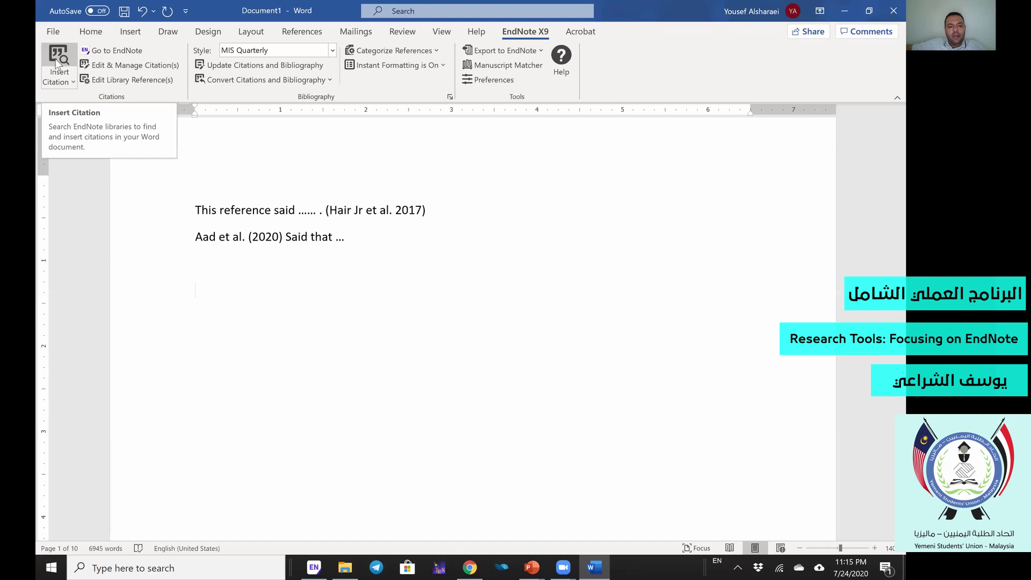
Move the 2017 citation out of the first sentence onto its own line below it.
left_click(337, 210)
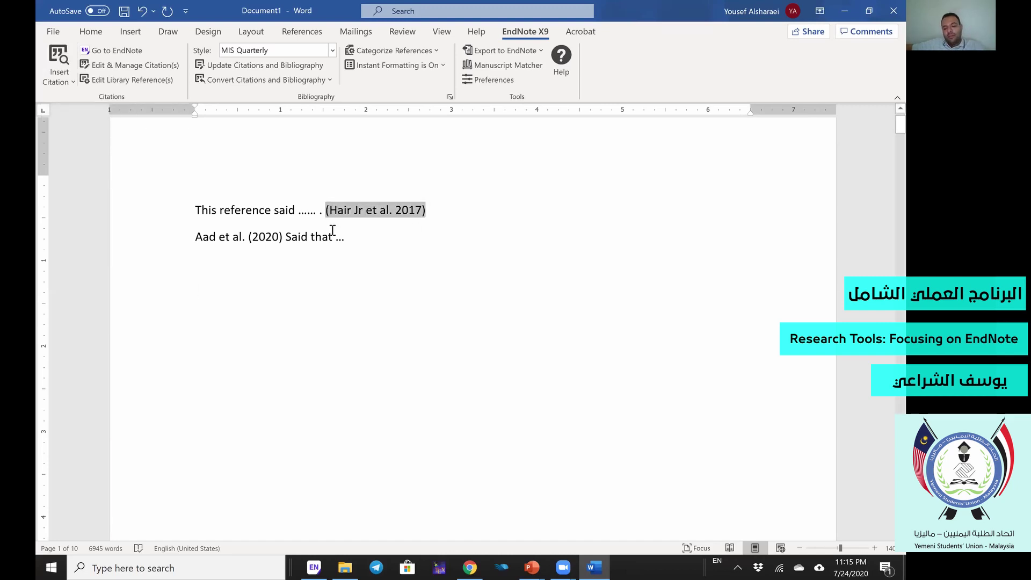
key("Return")
left_click(316, 235)
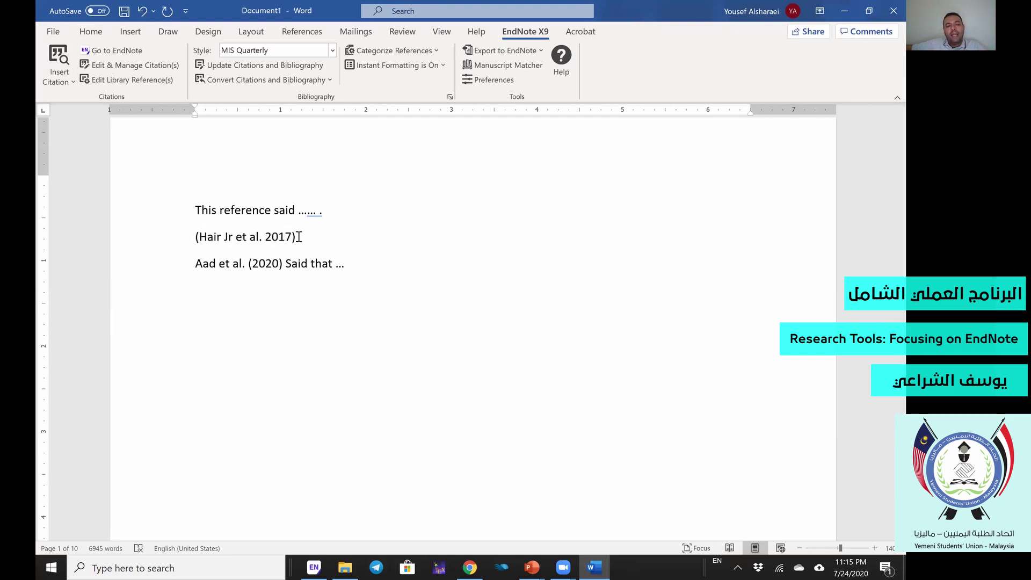
Change the 2017 citation's format to Display As: Author (Year).
left_click(272, 236)
double_click(259, 237)
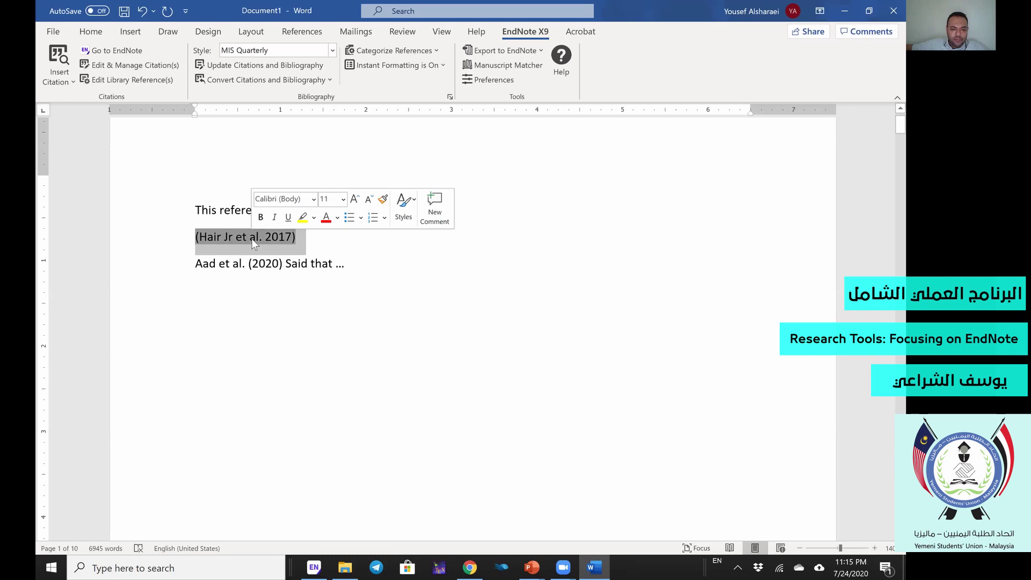
right_click(252, 243)
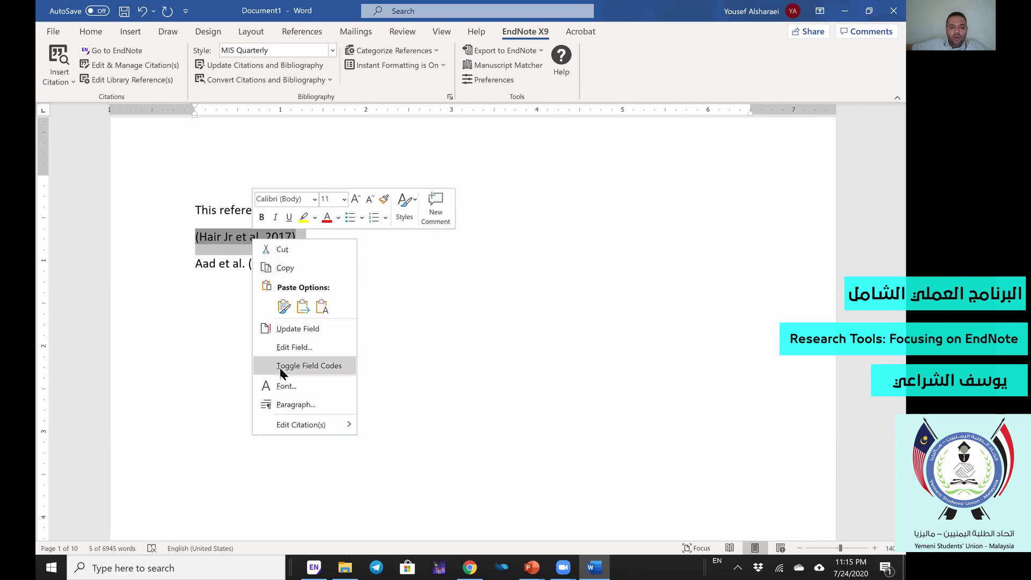
mouse_move(299, 428)
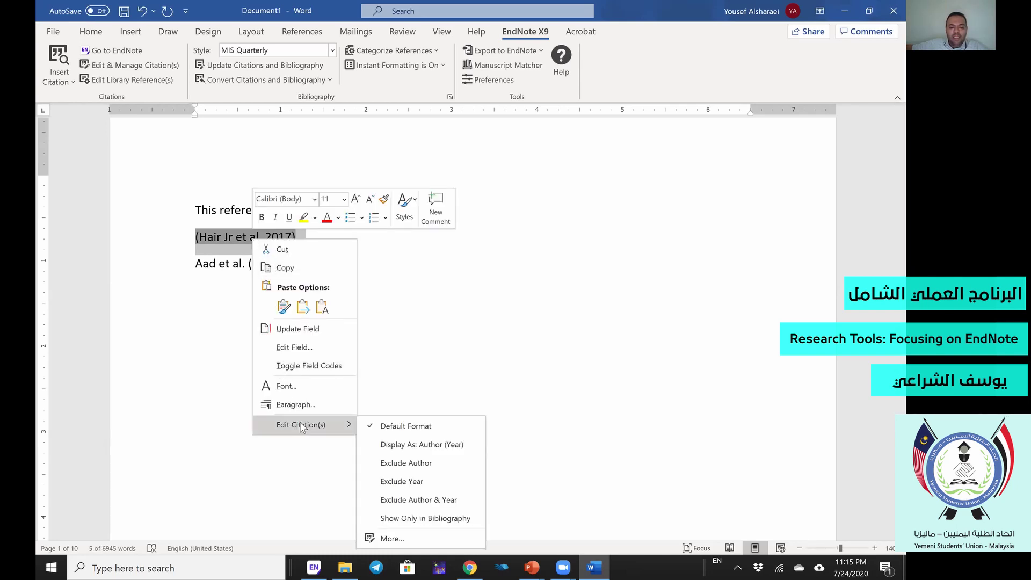
left_click(408, 447)
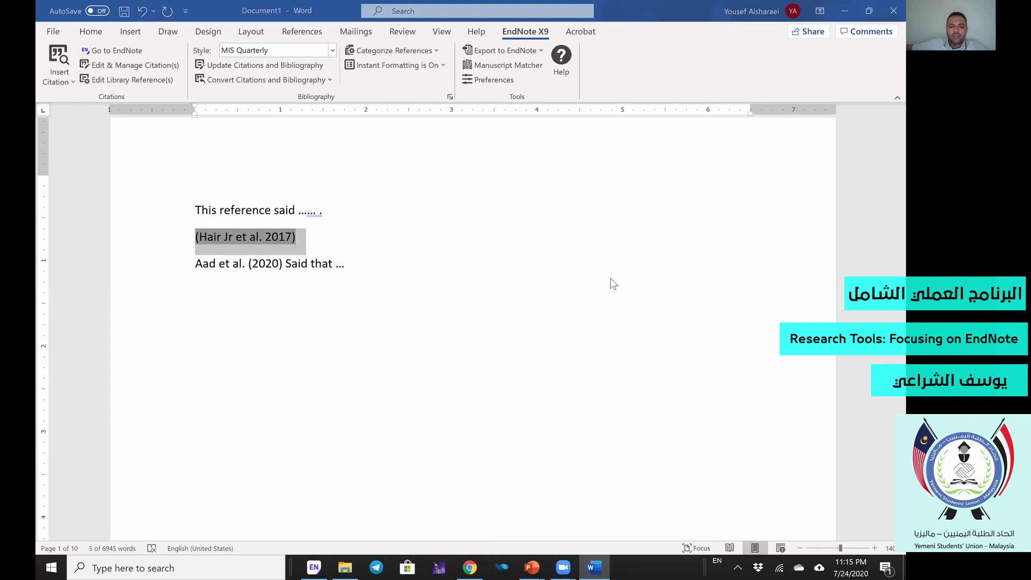
left_click(386, 240)
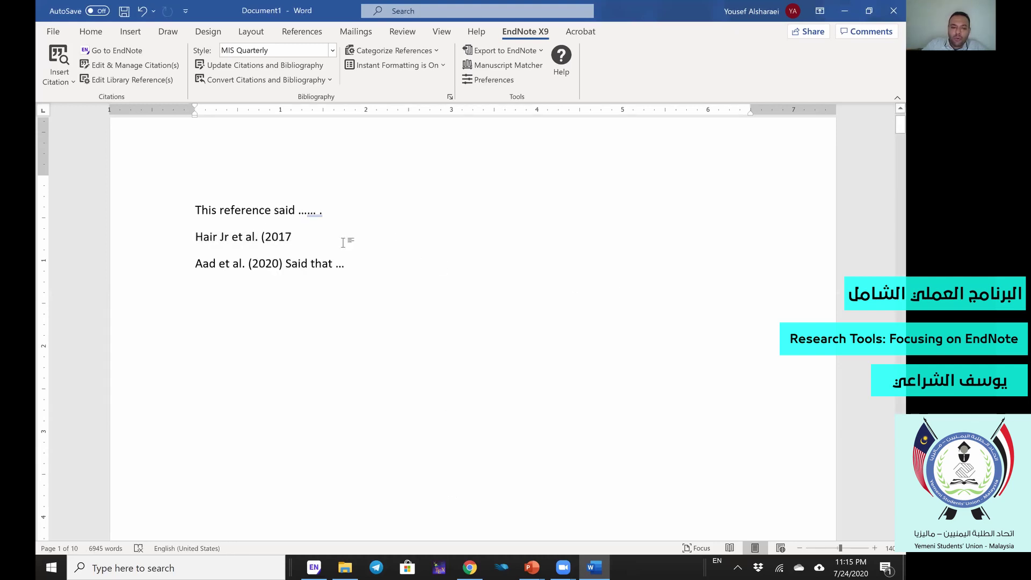
Close the parenthesis after the 2017 citation, continue the line with "XYZ …" and start a new line below it.
key("ctrl+z")
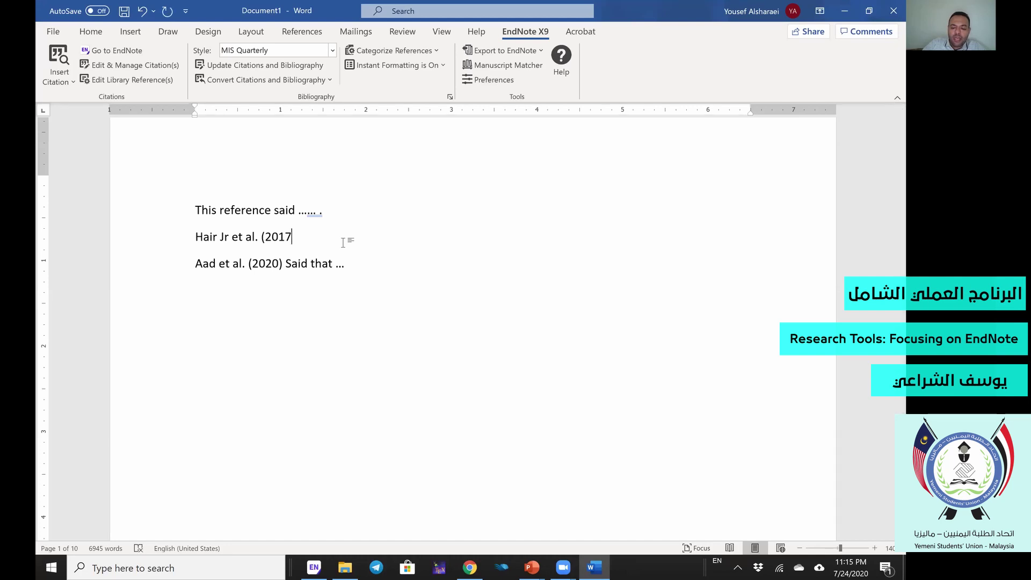
type(")")
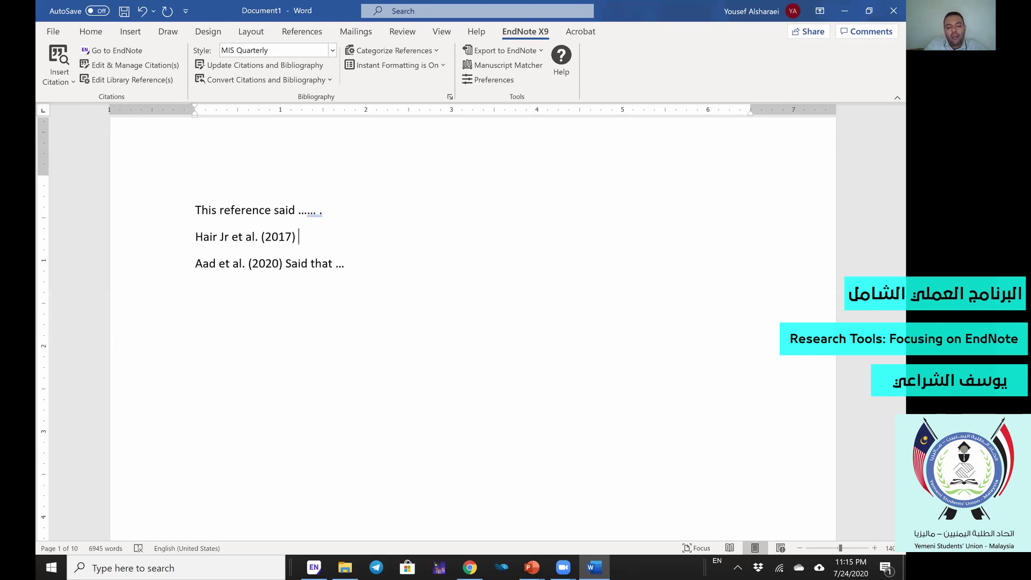
type(" XYZ ..")
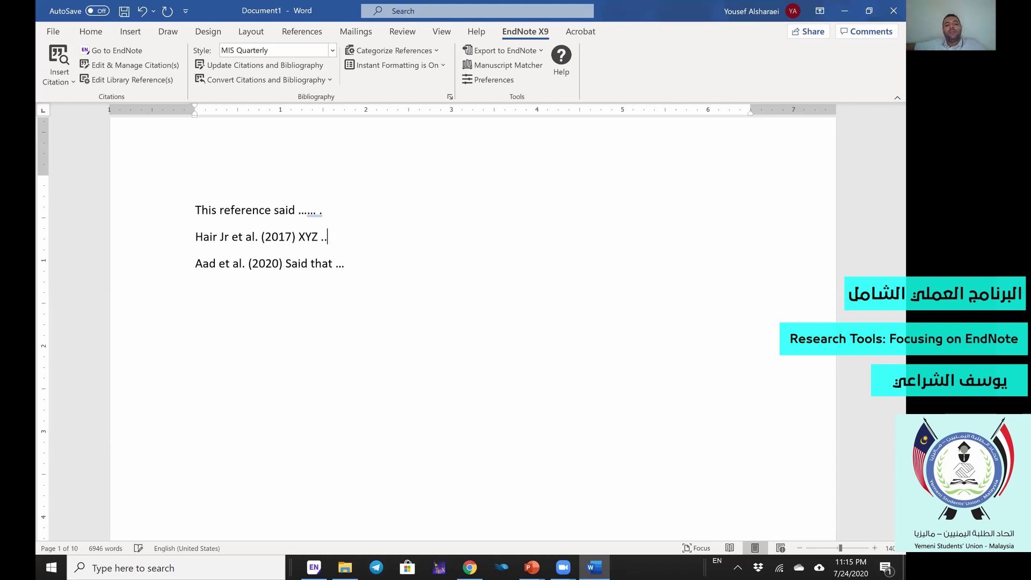
type(".")
key("Return")
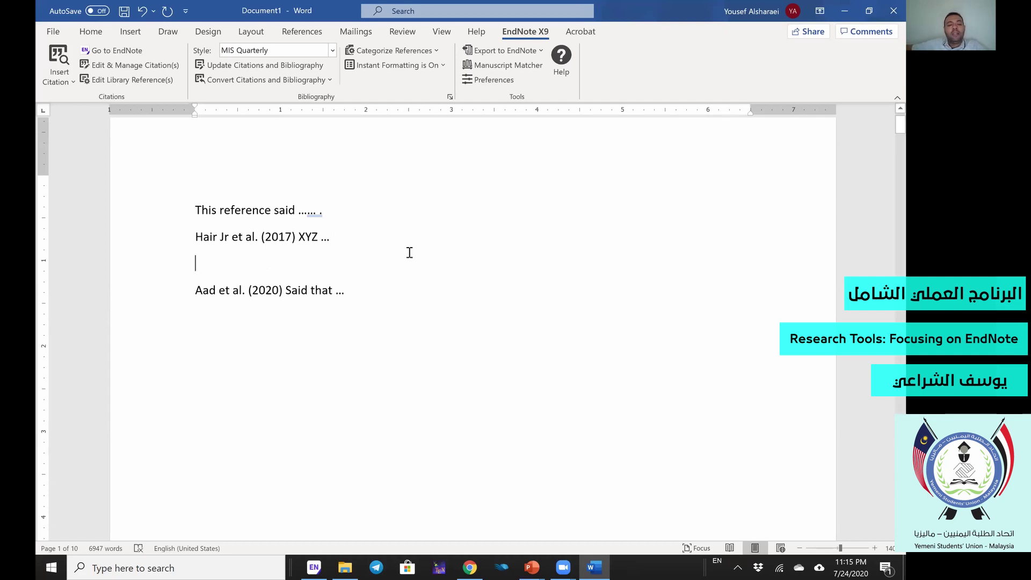
On the empty line, insert one grouped citation of seven "sush" references: two from 1991 and one each from 2017, 2020, 2019, 1990 and 1994.
left_click(60, 59)
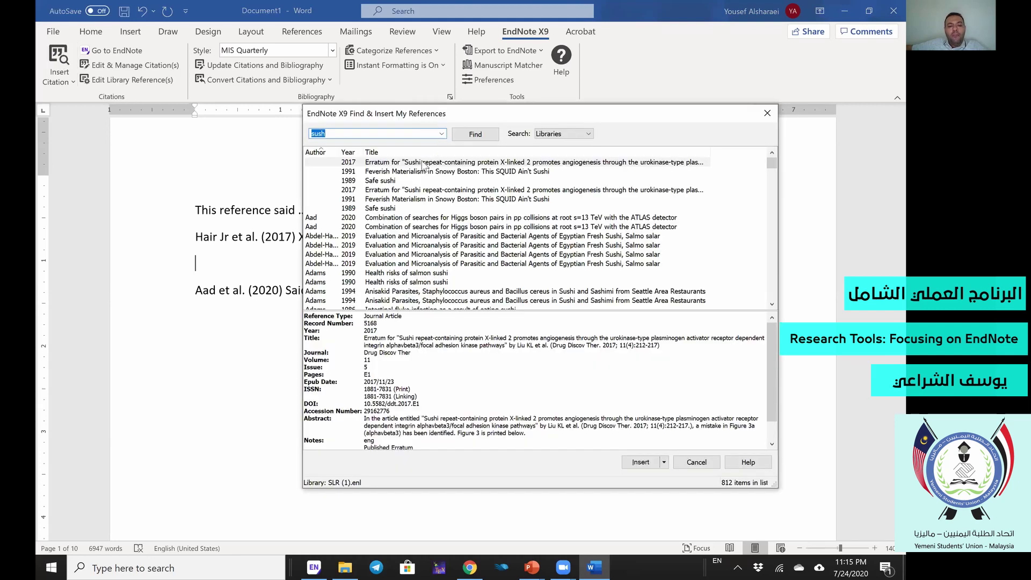
left_click(422, 172)
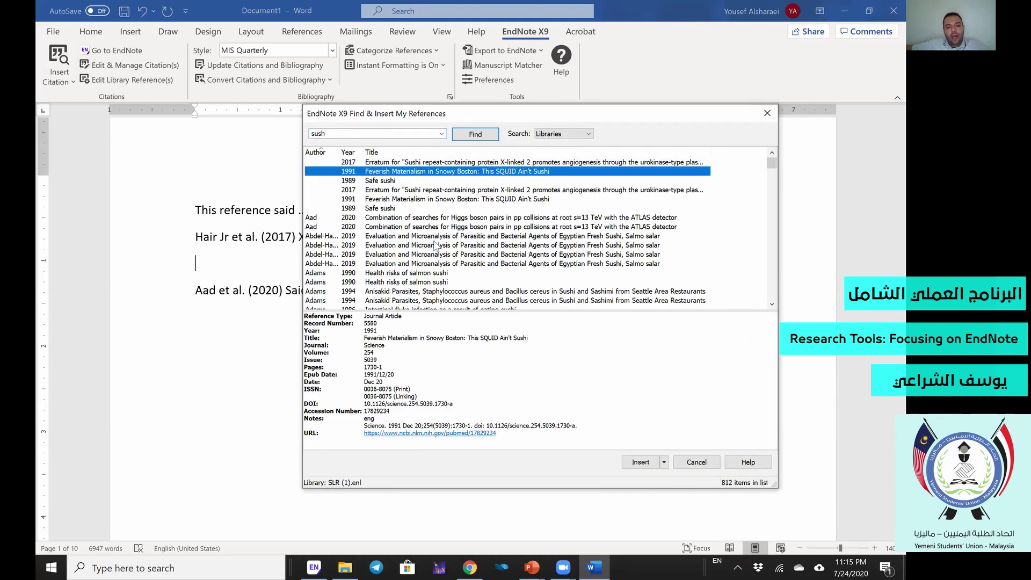
left_click(437, 245, "ctrl")
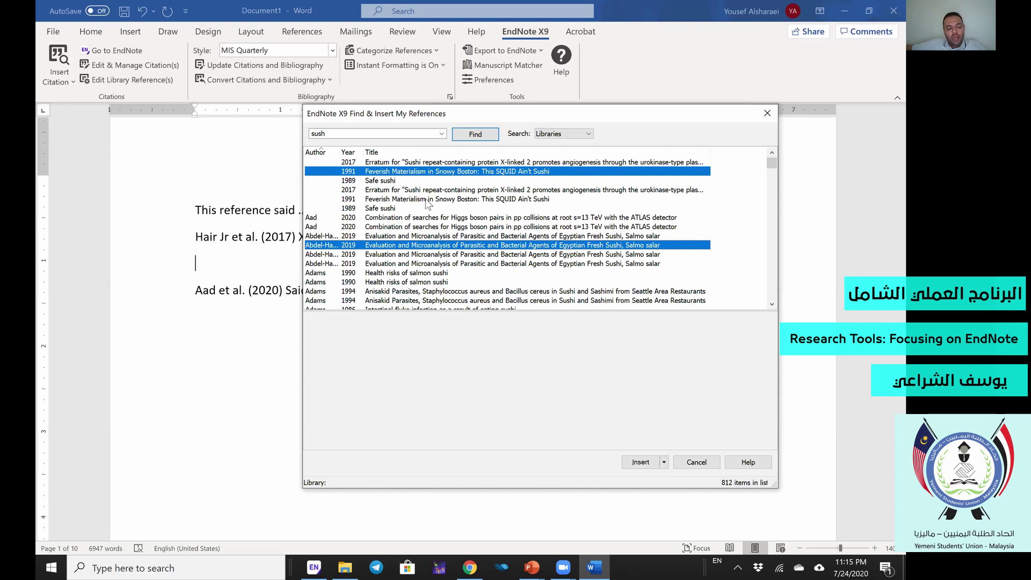
left_click(412, 199, "ctrl")
left_click(412, 190, "ctrl")
left_click(411, 226, "ctrl")
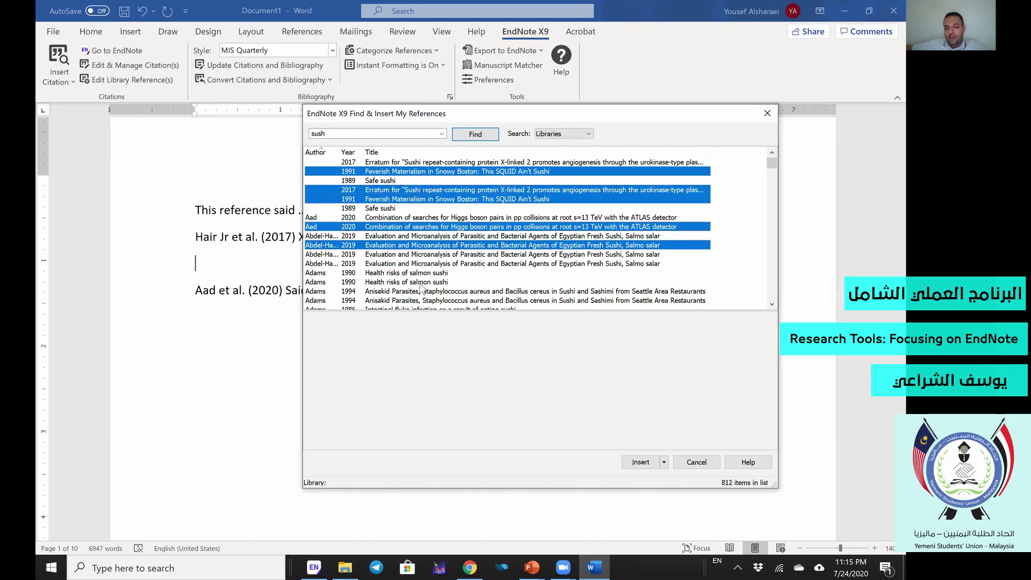
left_click(421, 273, "ctrl")
left_click(422, 291, "ctrl")
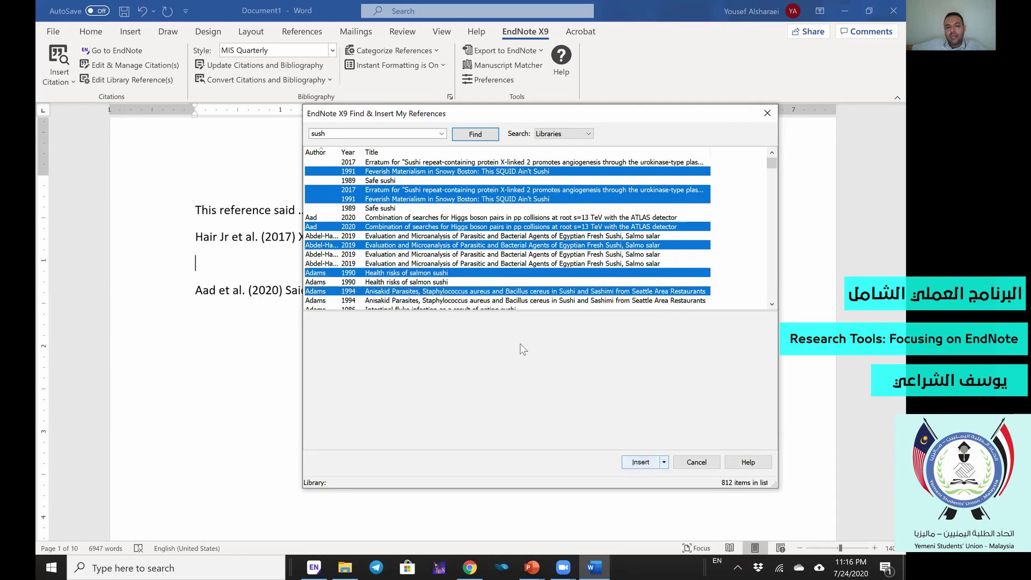
key("Return")
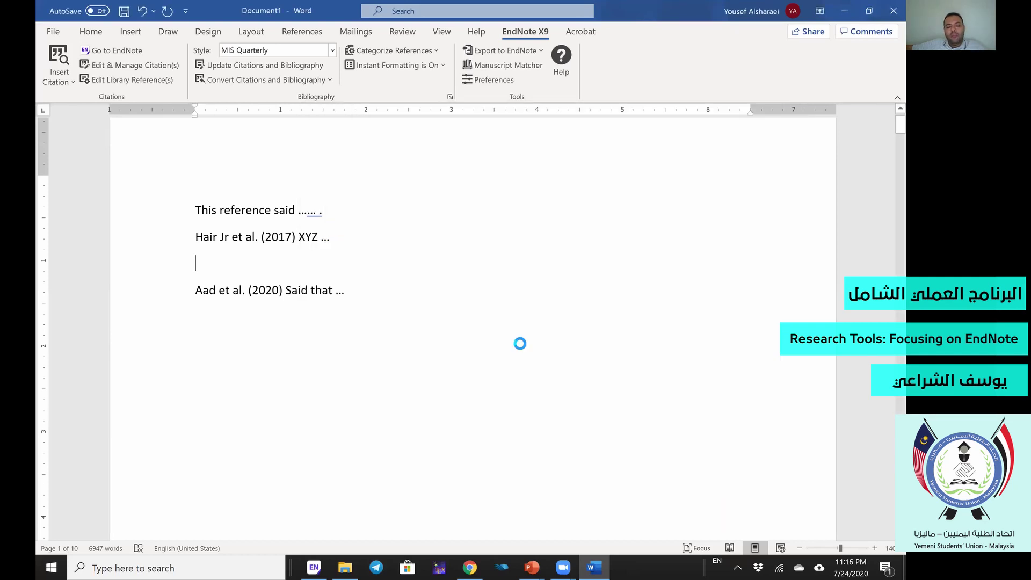
Set the bibliography output style to IEEE and check the reformatted single and grouped in-text citations.
left_click(450, 266)
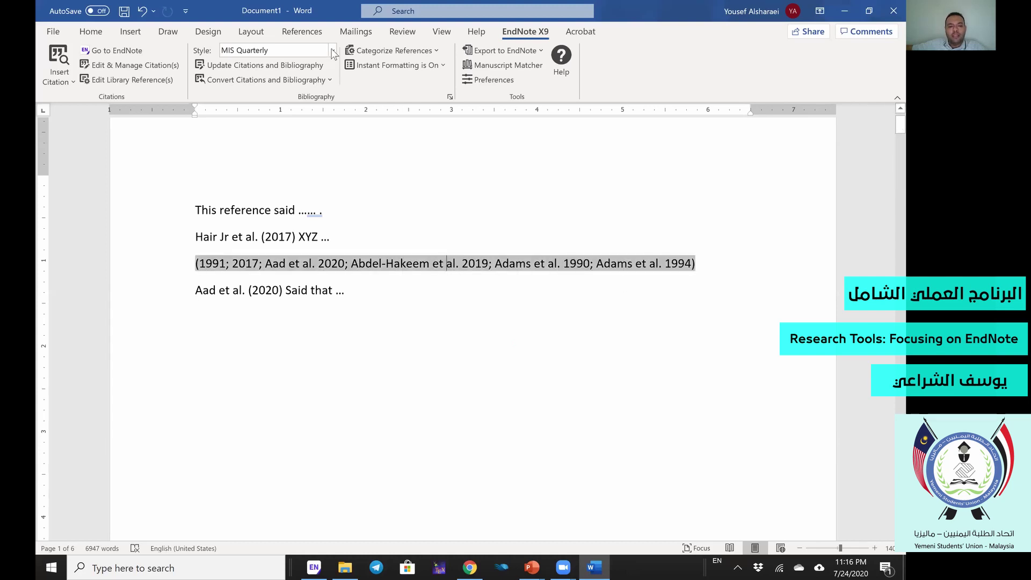
left_click(251, 172)
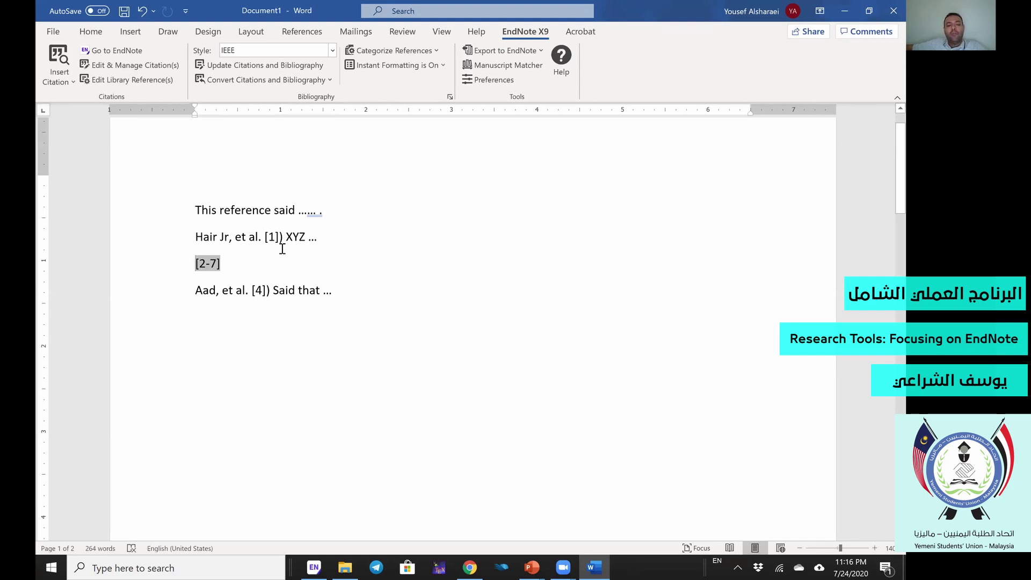
left_click(251, 247)
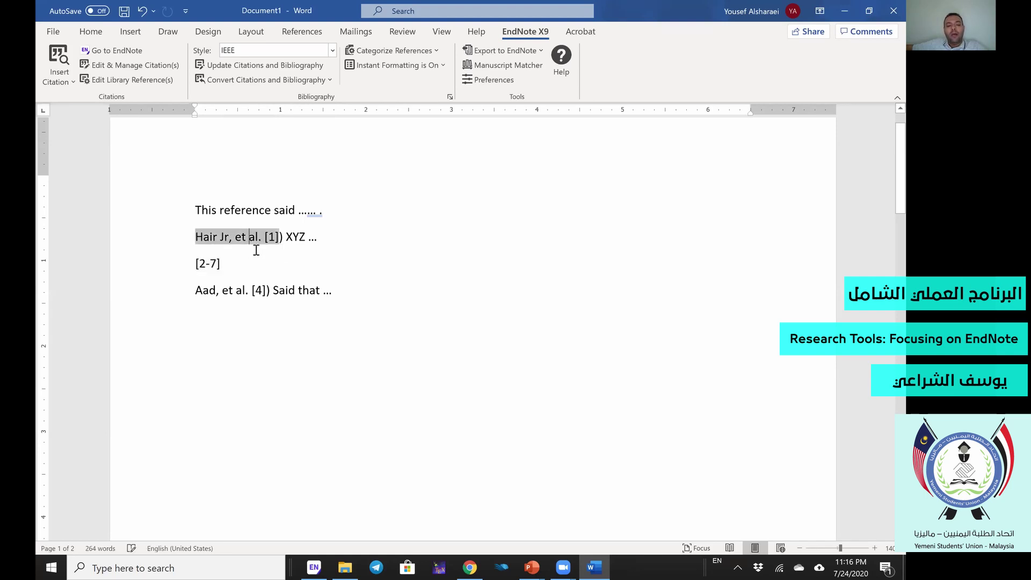
left_click(305, 223)
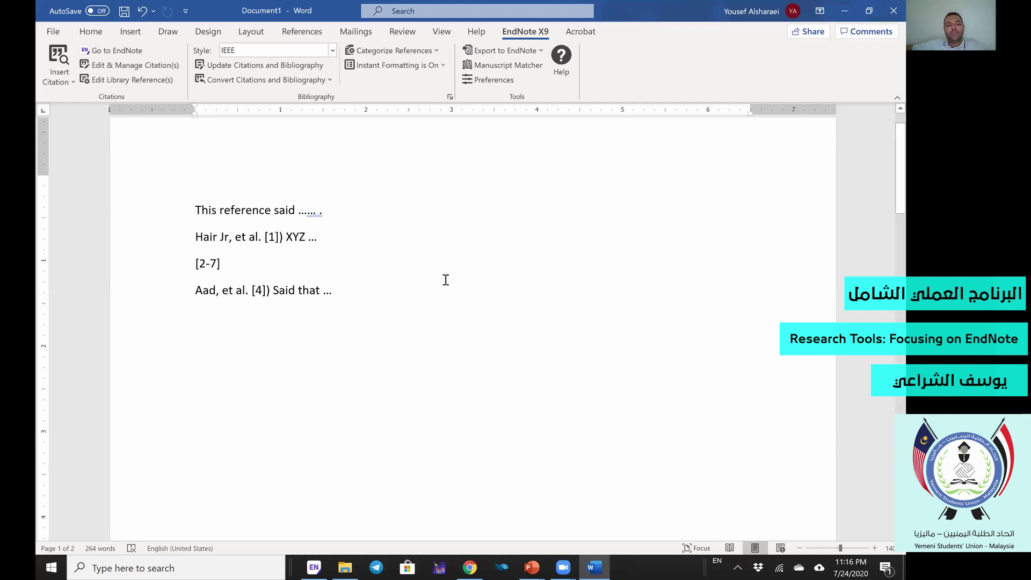
left_click_drag(220, 263, 195, 264)
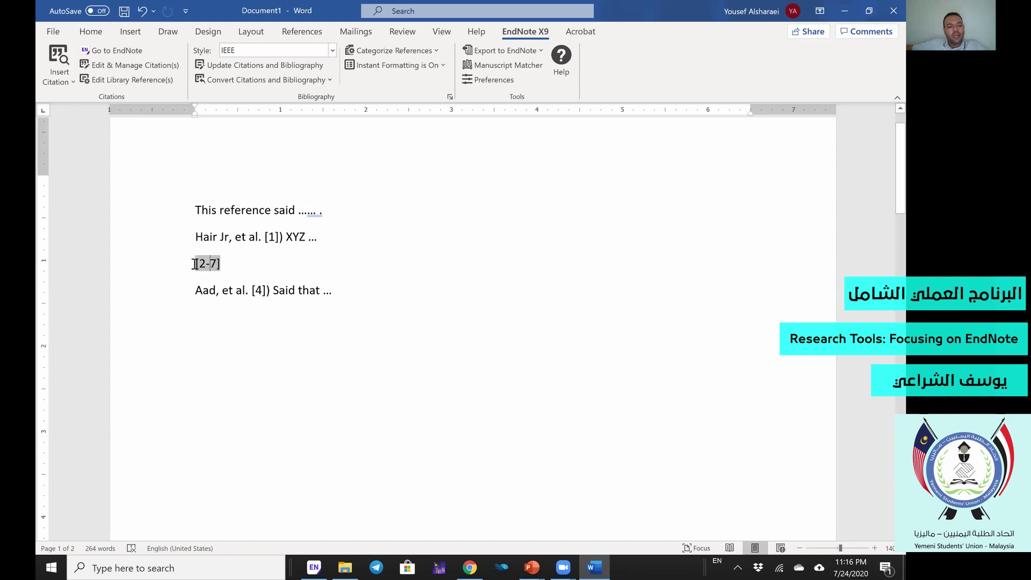
Try the Annotated output style on the grouped and single citations, and return the bibliography style to IEEE.
double_click(212, 263)
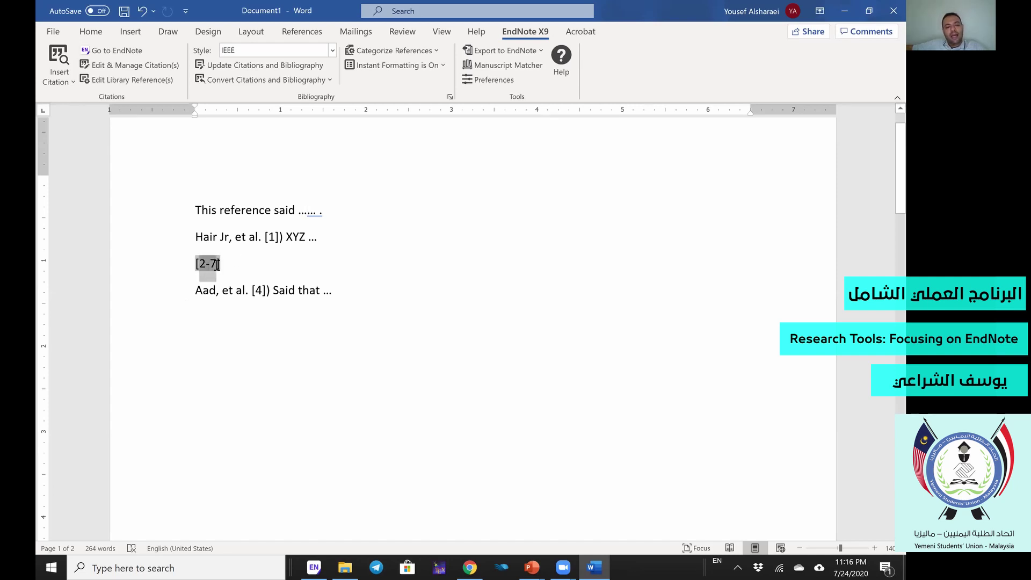
left_click(212, 263)
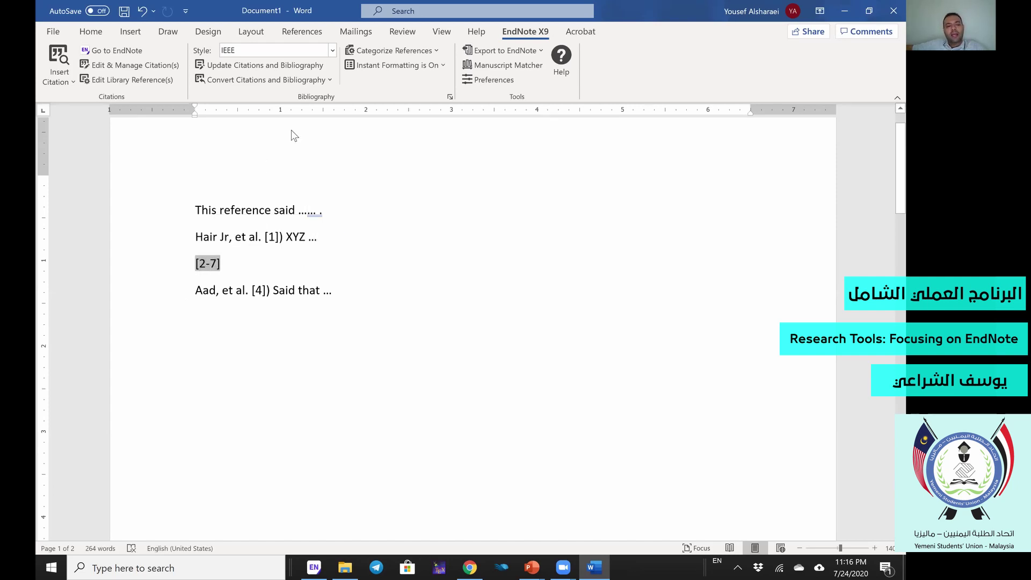
left_click(332, 49)
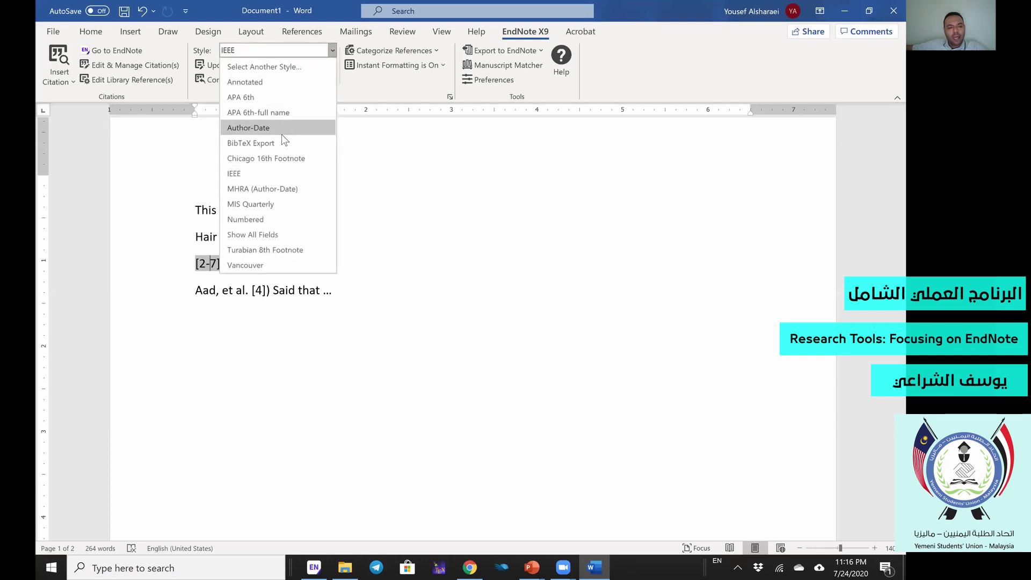
left_click(271, 83)
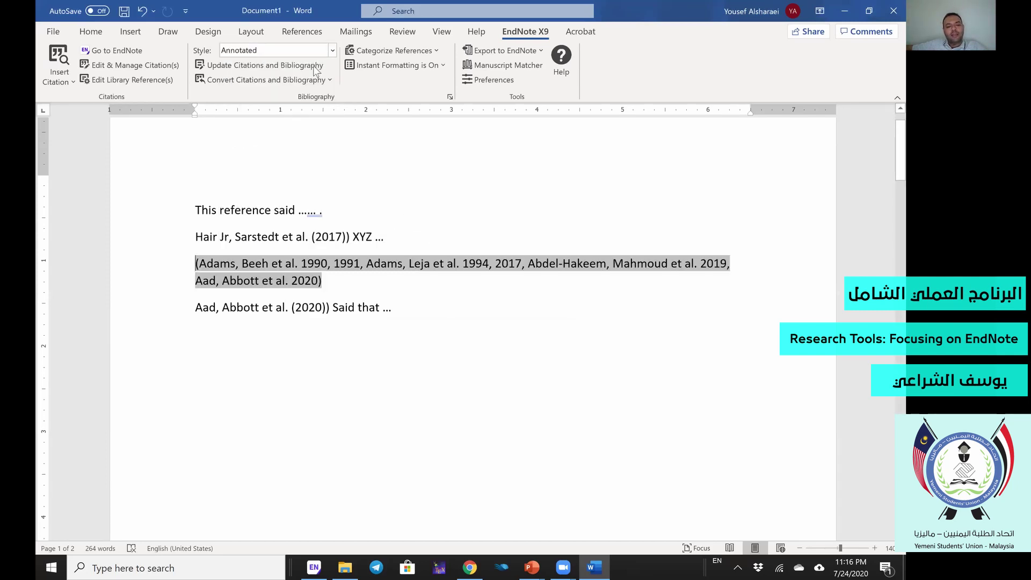
left_click(333, 50)
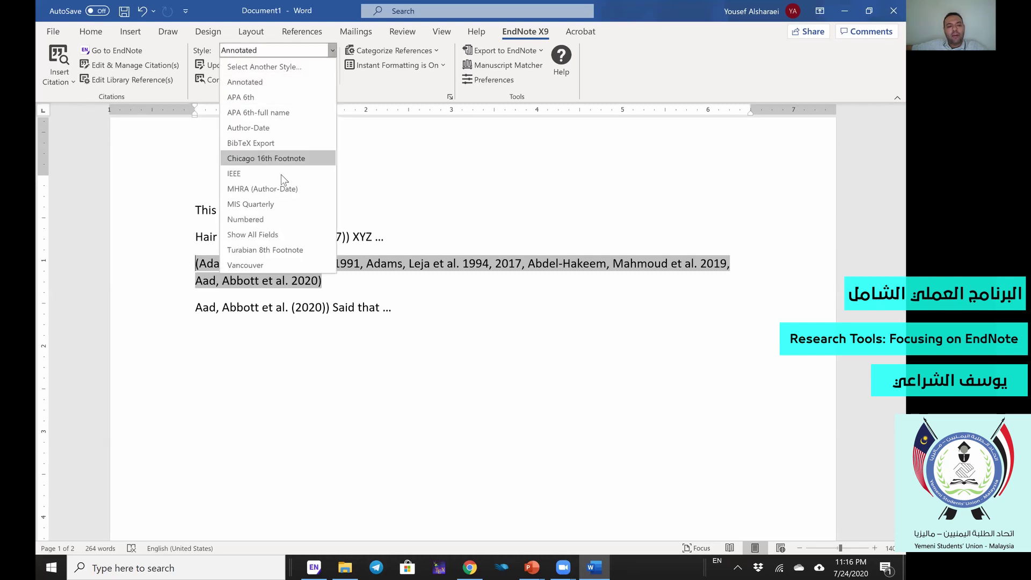
key("Down")
key("Return")
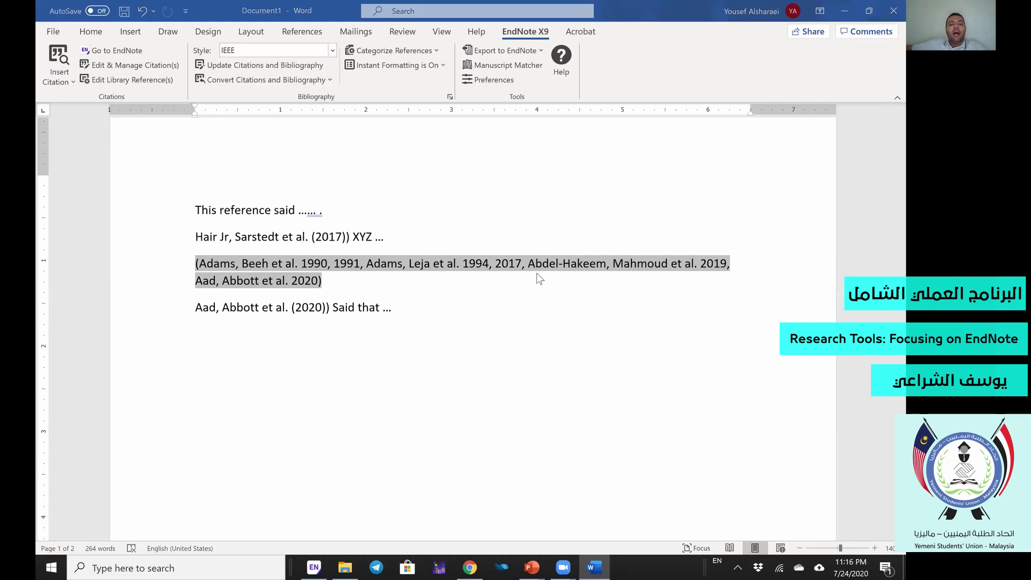
Try to insert EndNote's selected references as a citation at the end of the "This reference said" line.
left_click(343, 222)
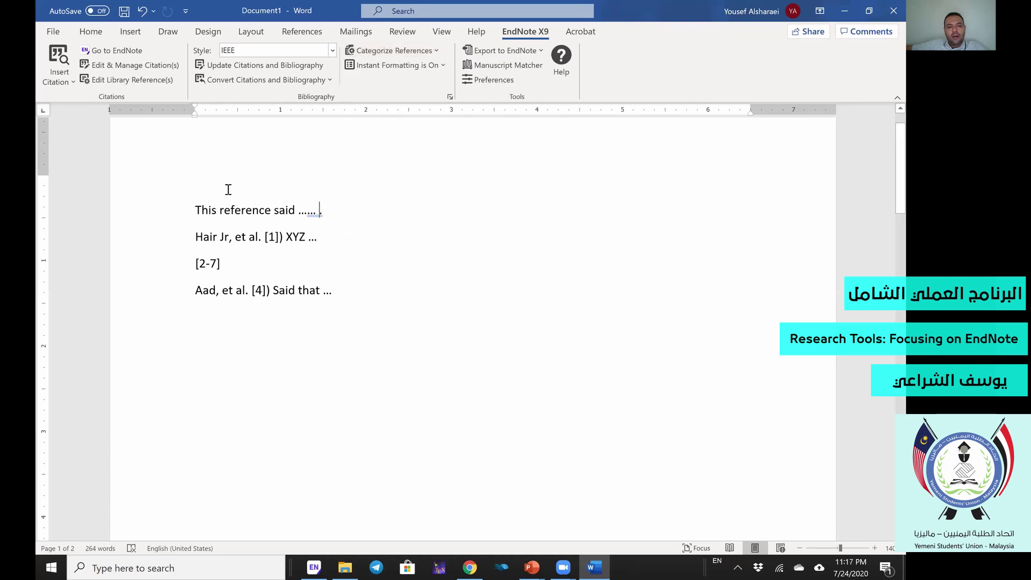
left_click(66, 82)
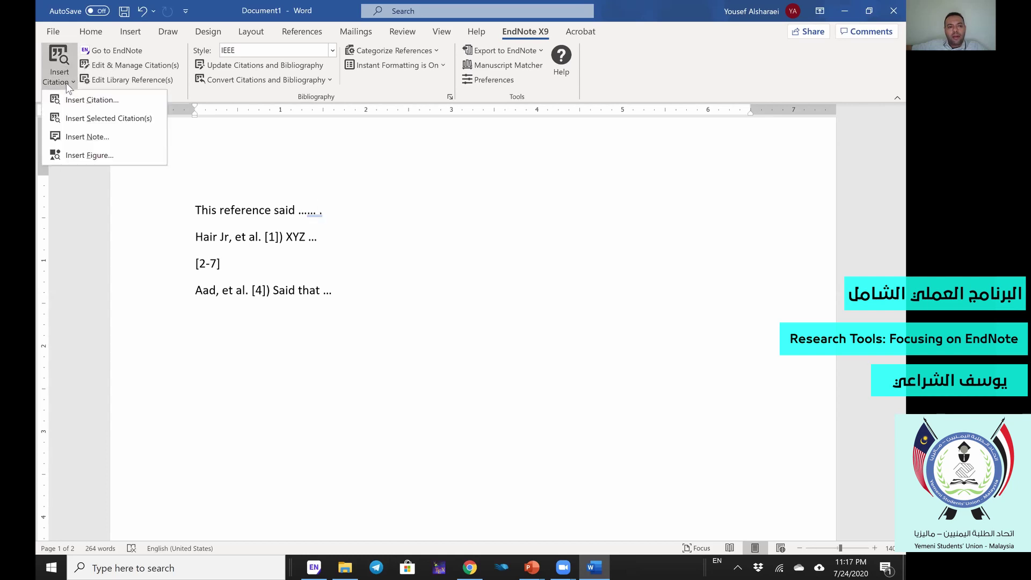
left_click(101, 117)
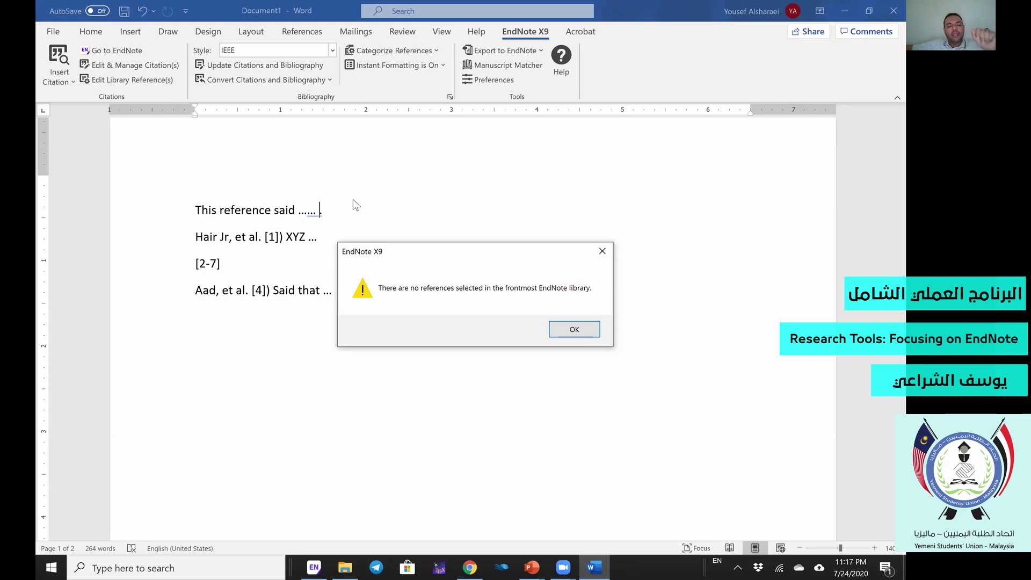
key("Return")
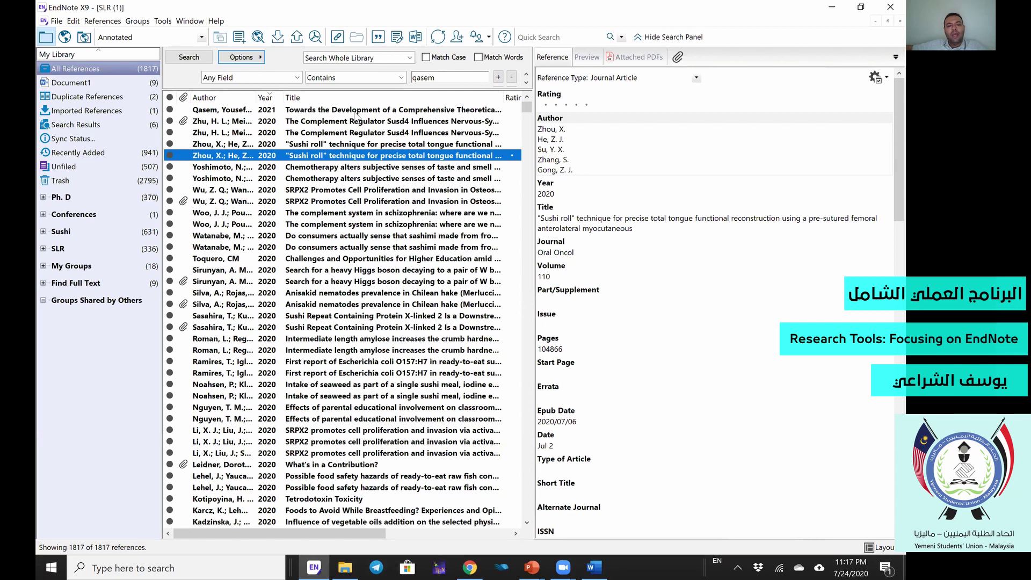
Select five references in the EndNote library, one from 2021 and four from 2020, and insert them as one grouped citation above "This reference said".
left_click(383, 396, "ctrl")
left_click(384, 282, "ctrl")
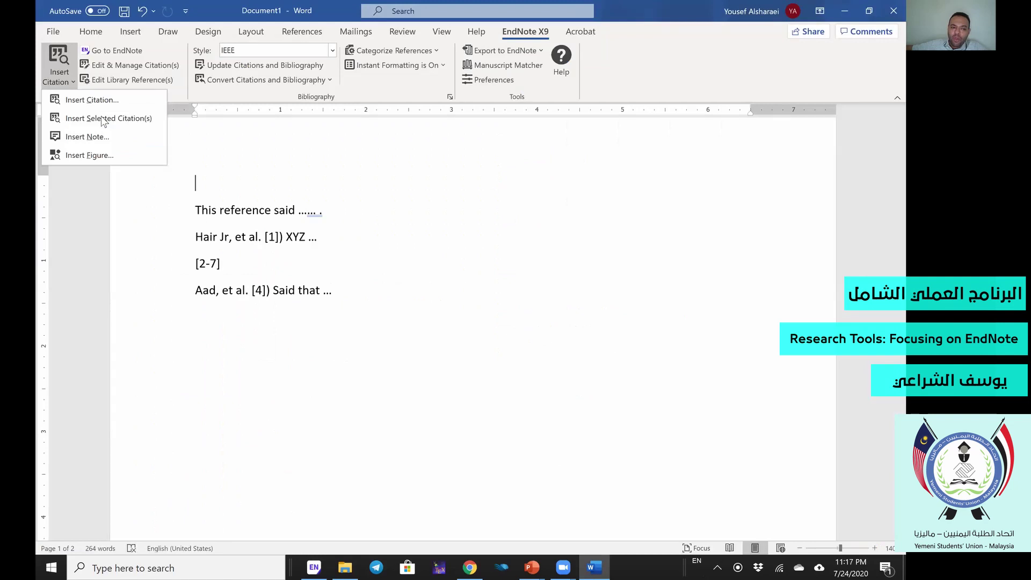
left_click(102, 117)
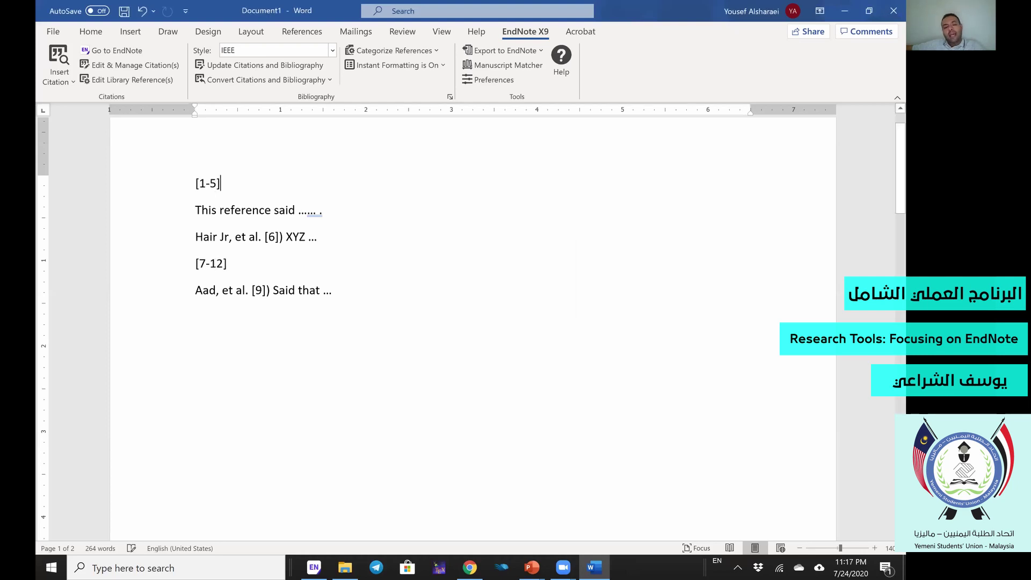
Add two new lines below the first grouped citation and insert a second group of four selected 2020 references from the EndNote library.
key("Return")
key("Return")
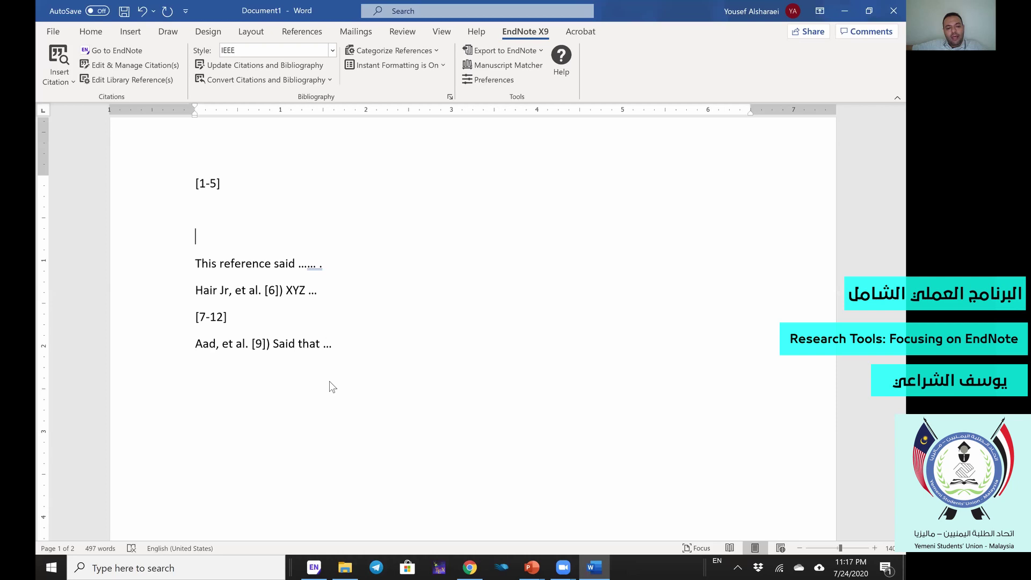
key("alt+Tab")
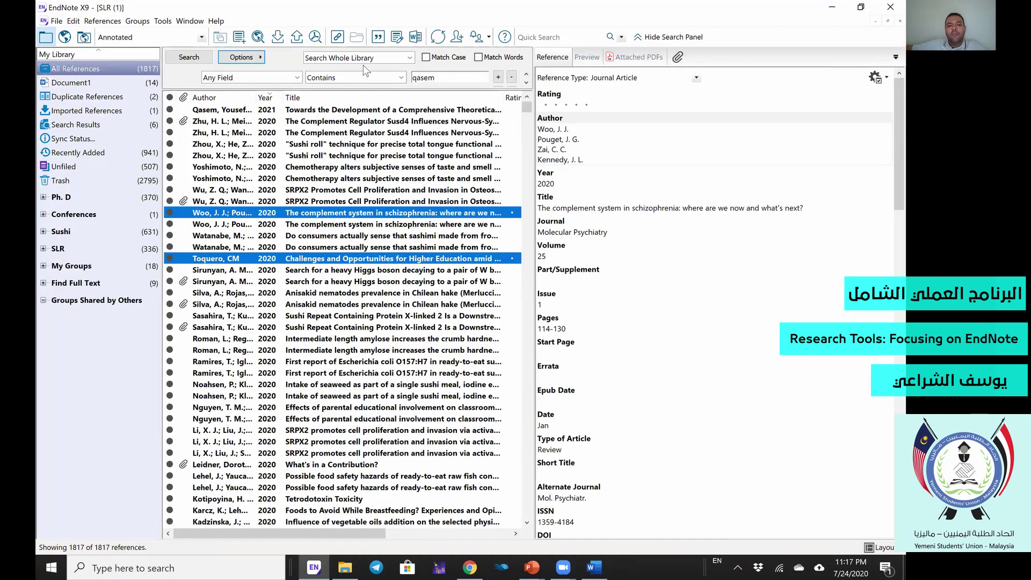
left_click(378, 39)
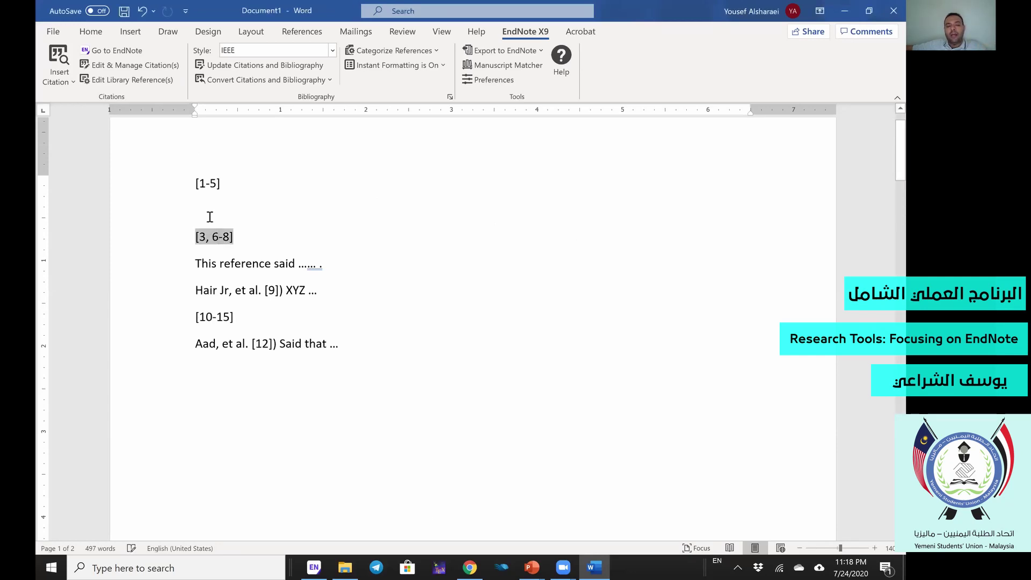
Check the numbering of the new grouped citation against the entries in the reference list.
left_click(209, 217)
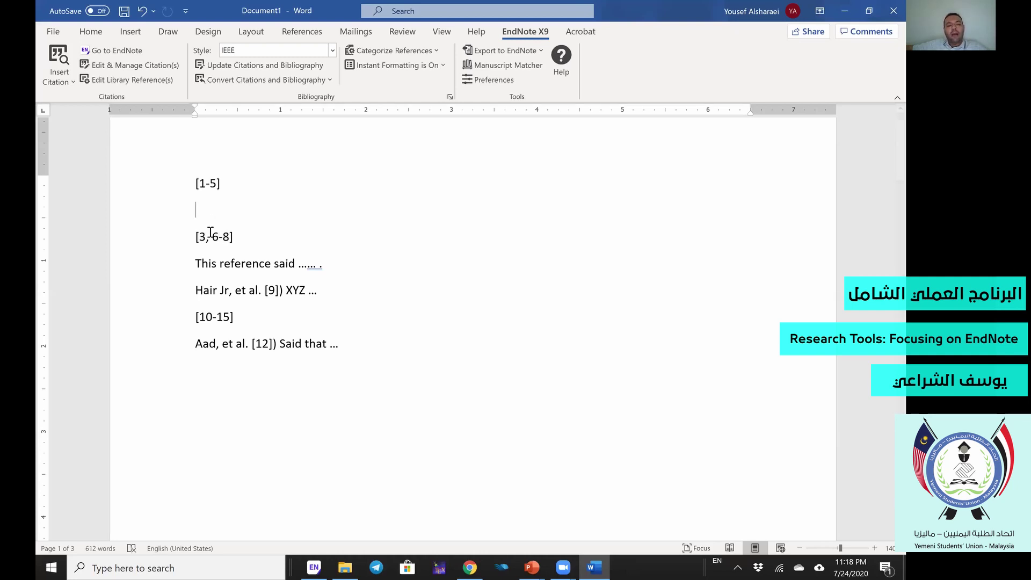
left_click(208, 237)
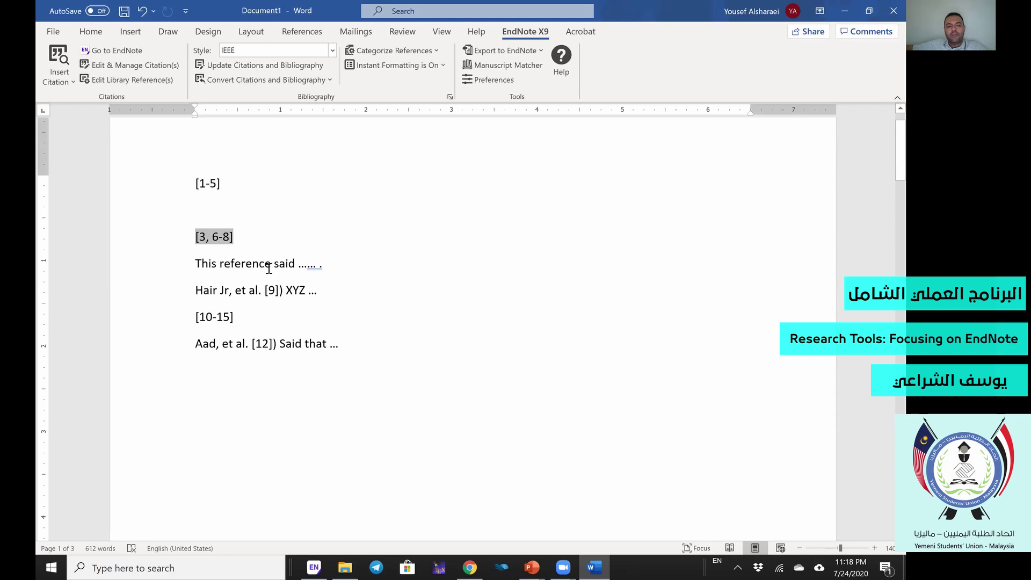
scroll(282, 298, "down", 8)
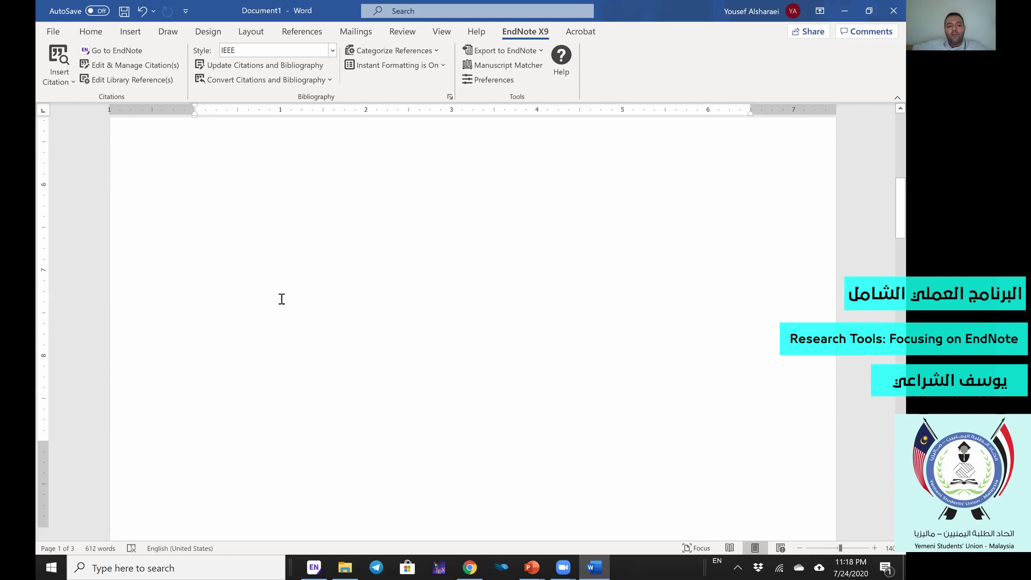
scroll(281, 300, "down", 5)
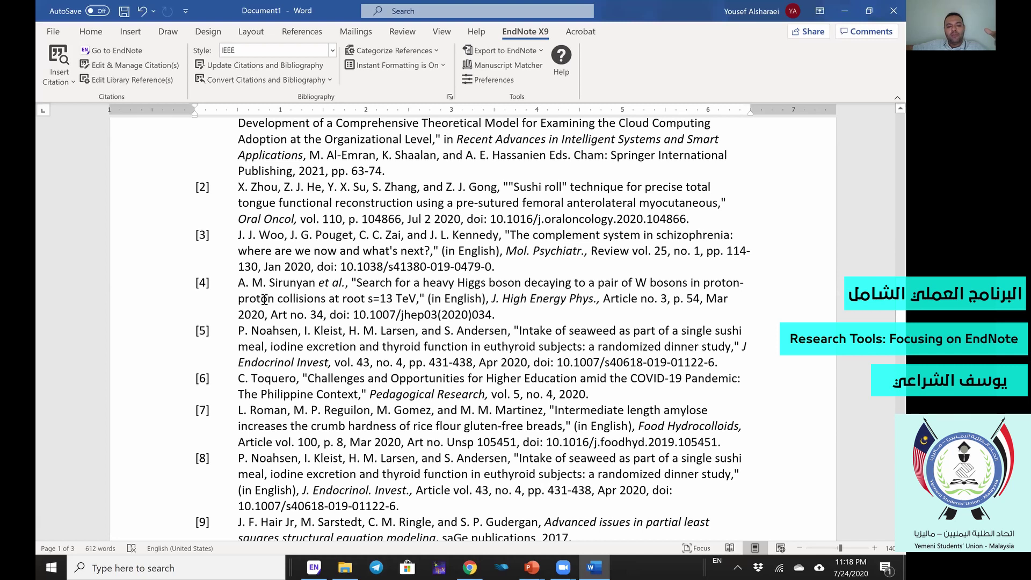
scroll(265, 299, "down", 5)
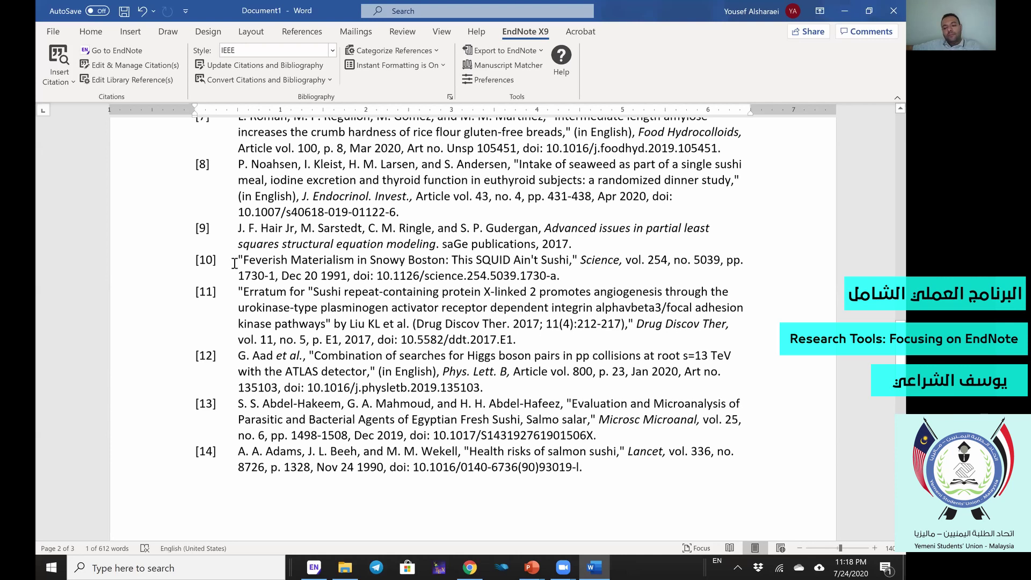
scroll(240, 257, "up", 15)
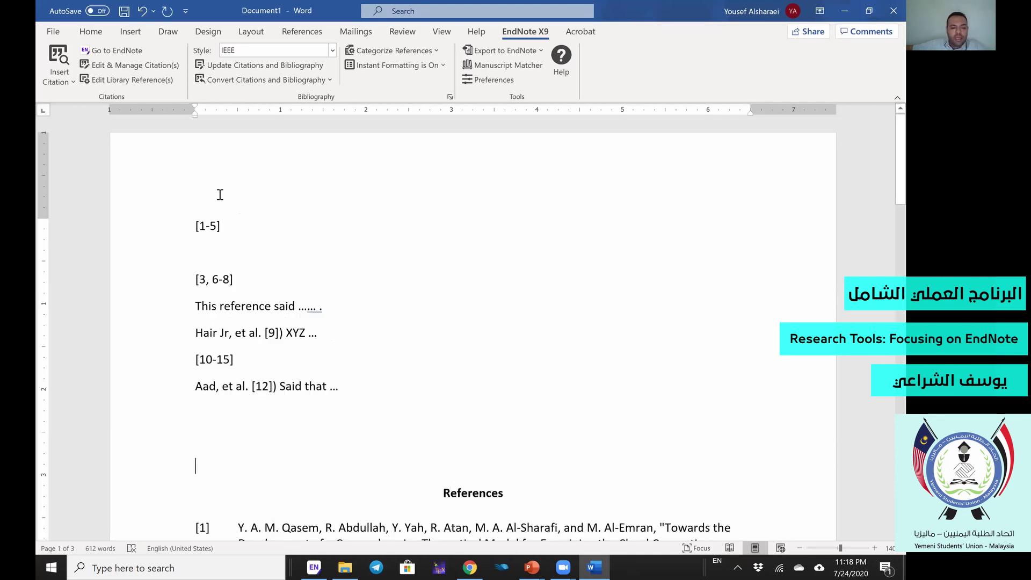
double_click(215, 196)
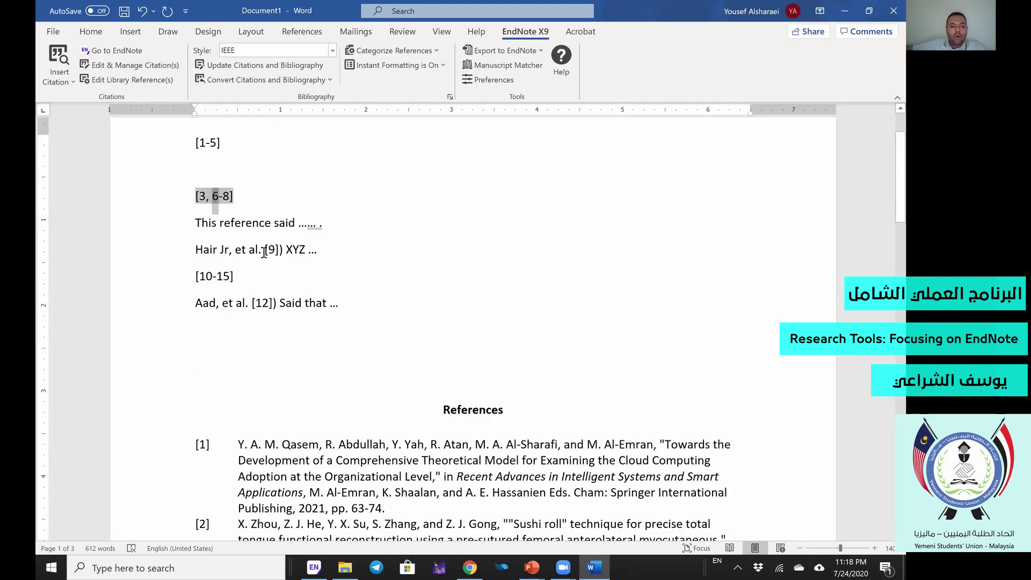
left_click(216, 196)
triple_click(218, 197)
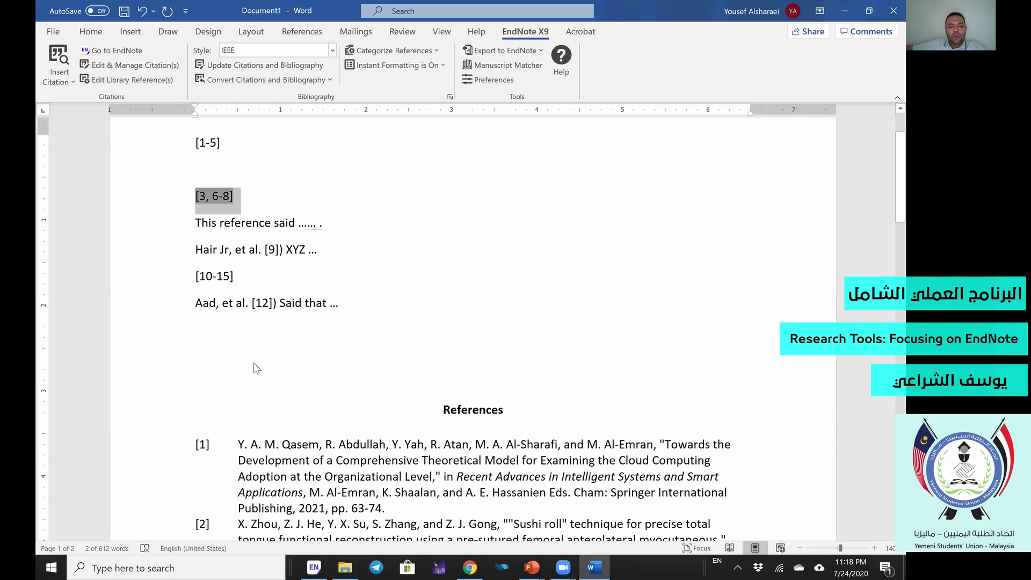
key("shift+F10")
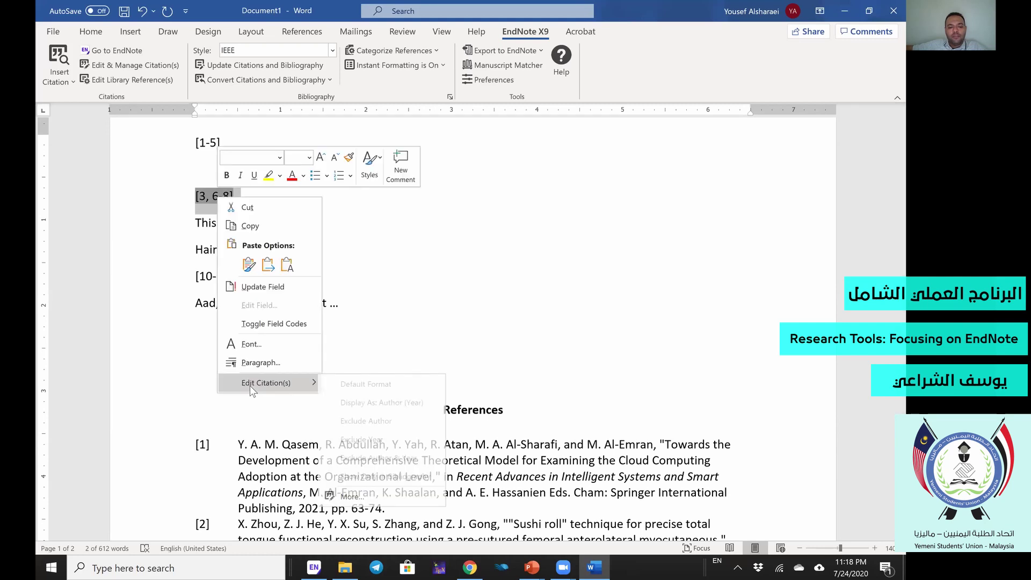
left_click(352, 282)
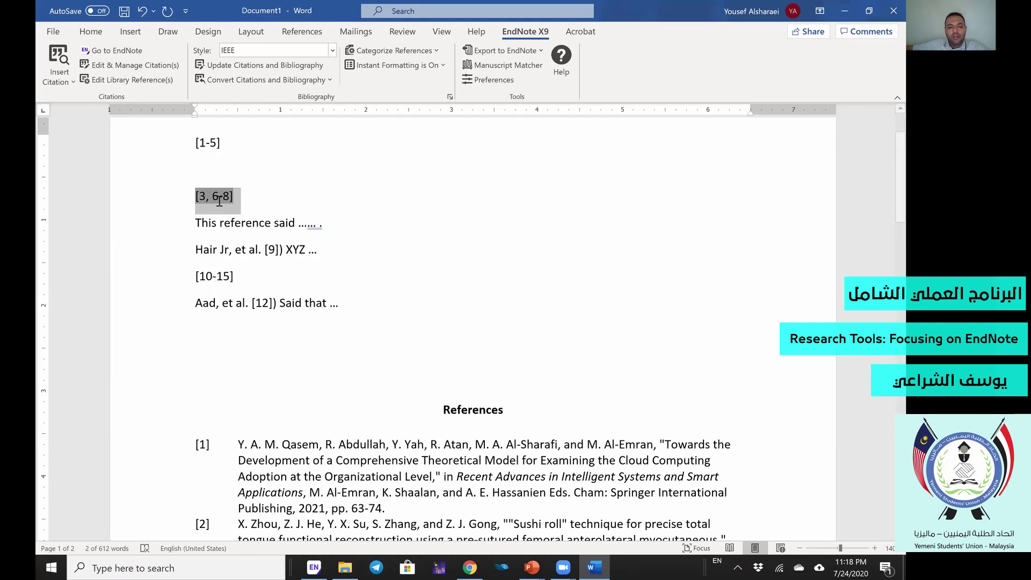
Using Edit & Manage Citations, remove the 2020 reference "Challenges and Opportunities for Higher Education amid the COVID-19 Pandemic" from the second grouped citation.
left_click(219, 199)
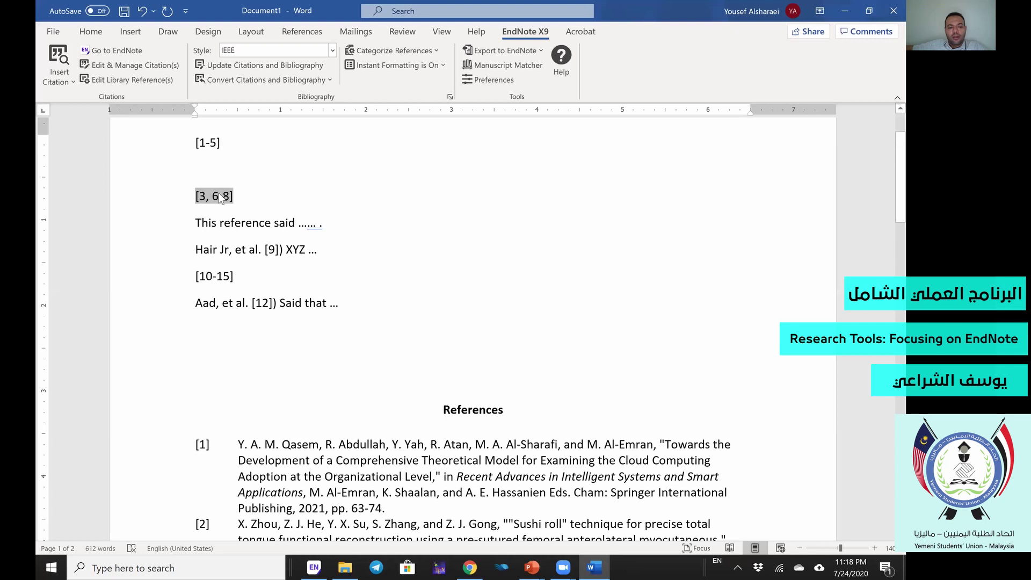
right_click(220, 198)
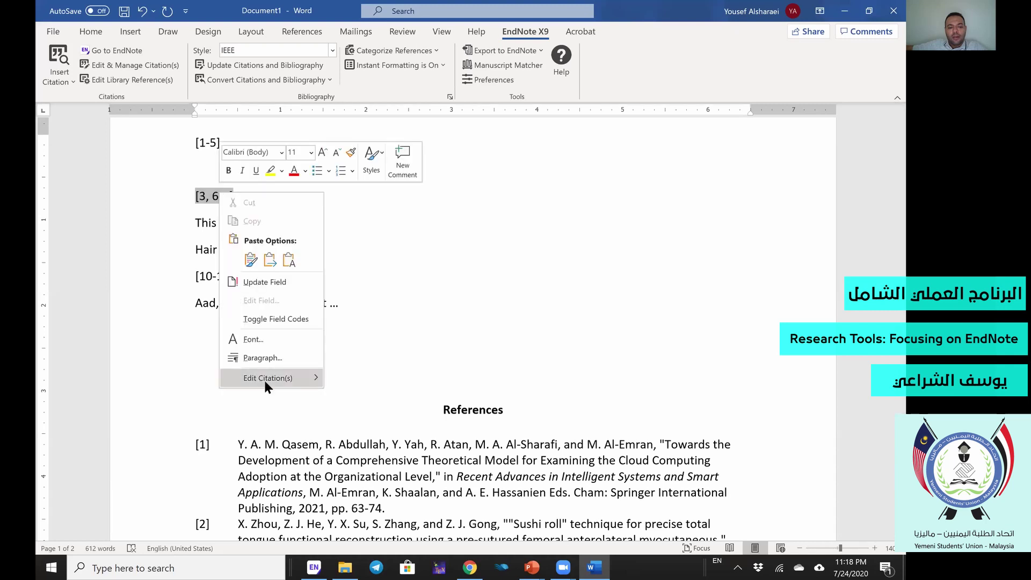
mouse_move(264, 380)
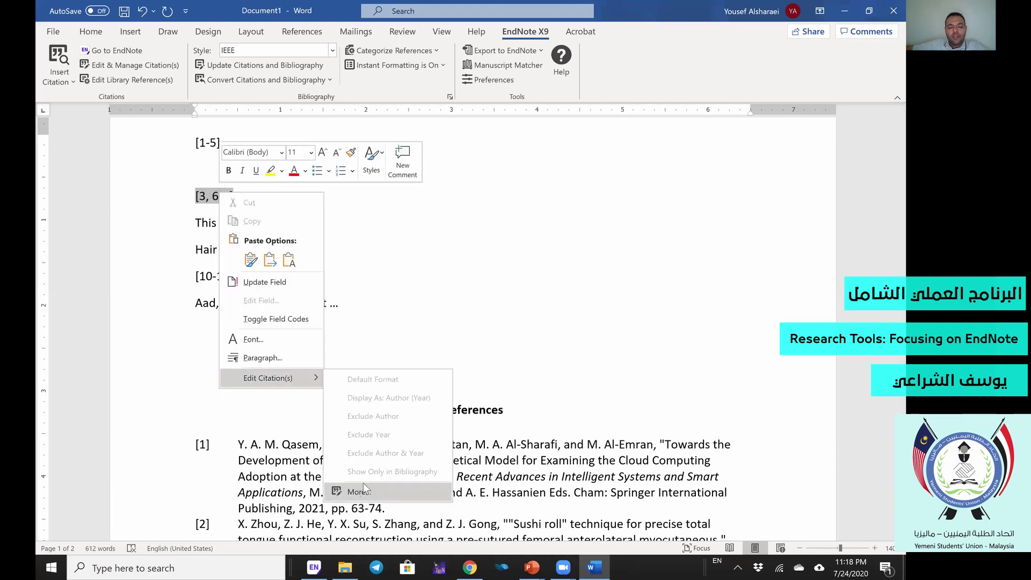
left_click(359, 491)
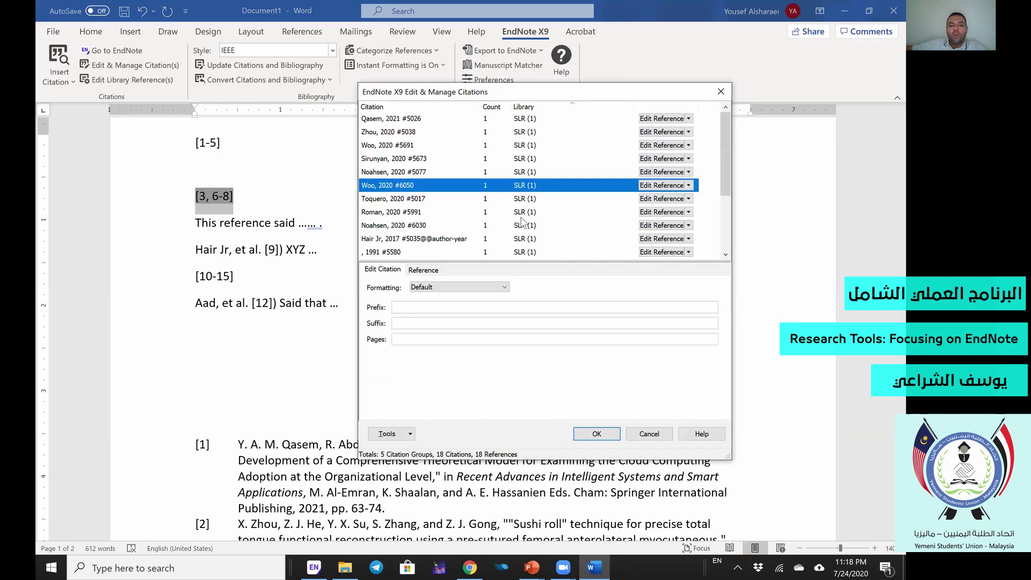
left_click(452, 162)
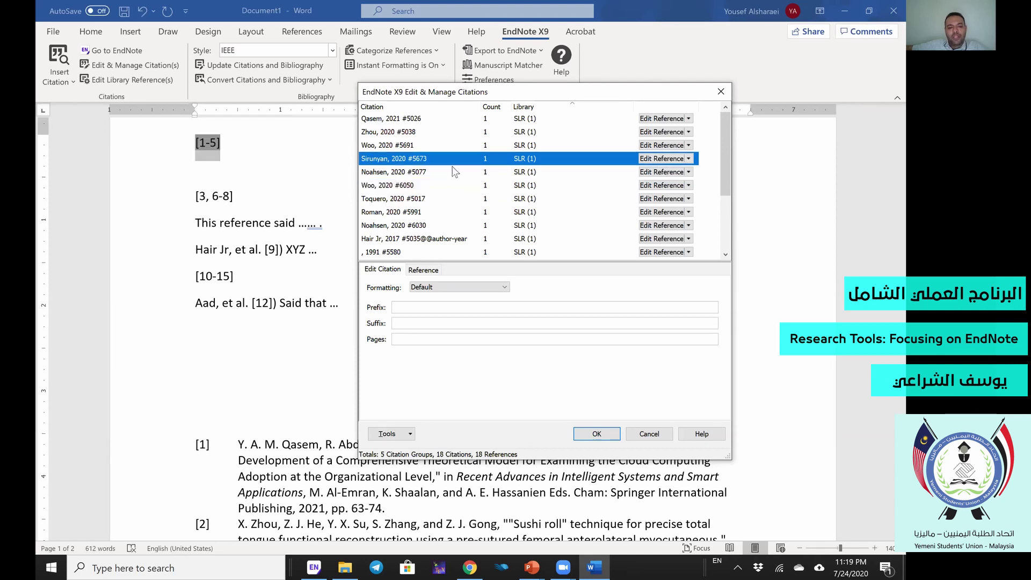
left_click(415, 187)
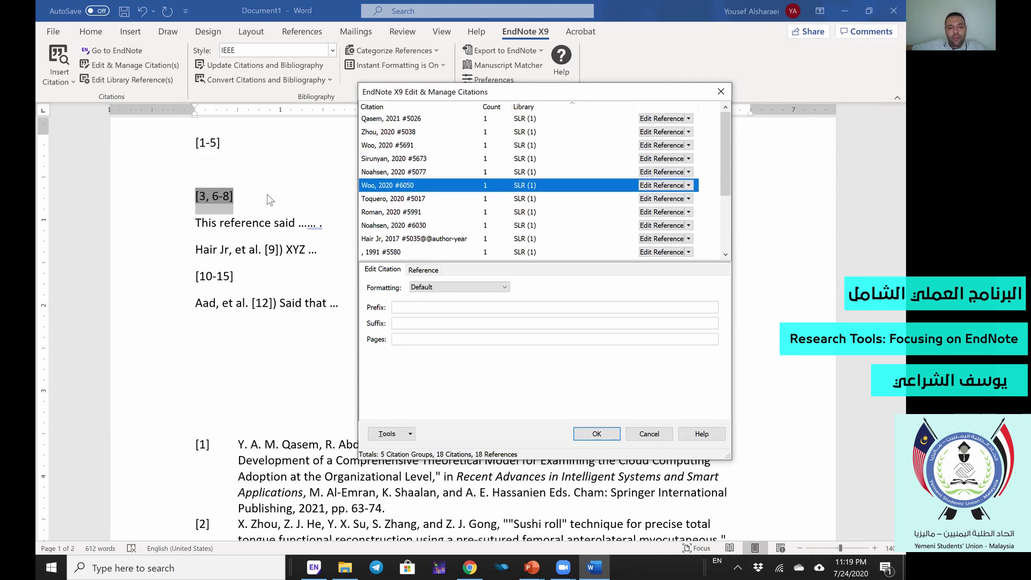
left_click(408, 199)
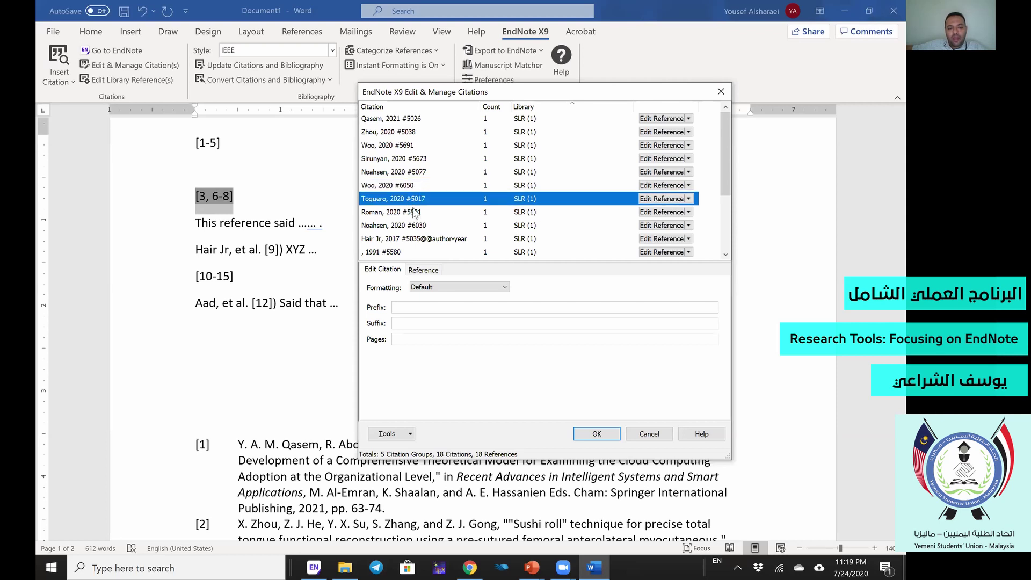
left_click(414, 212)
left_click(411, 201)
left_click(689, 199)
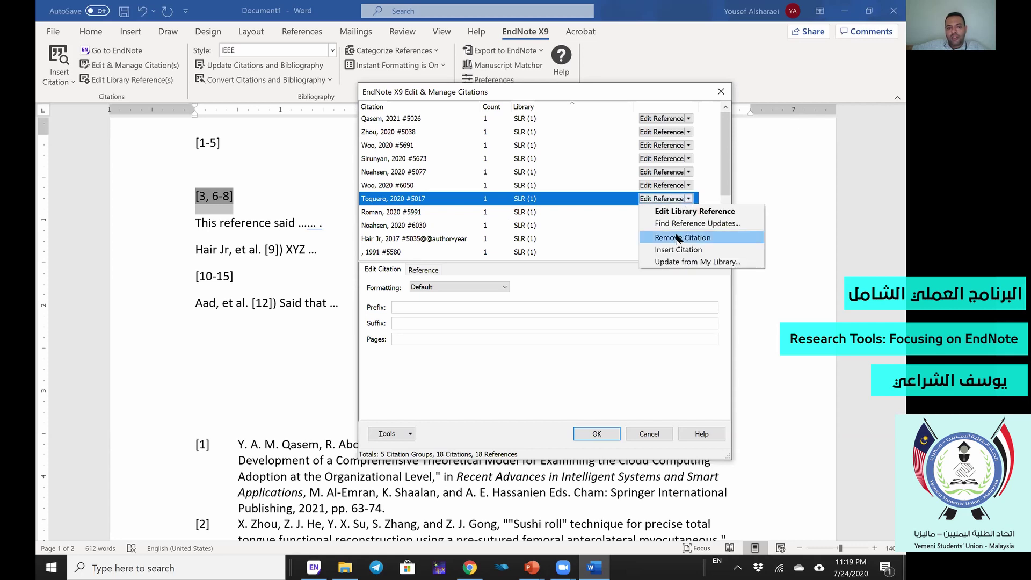
left_click(677, 238)
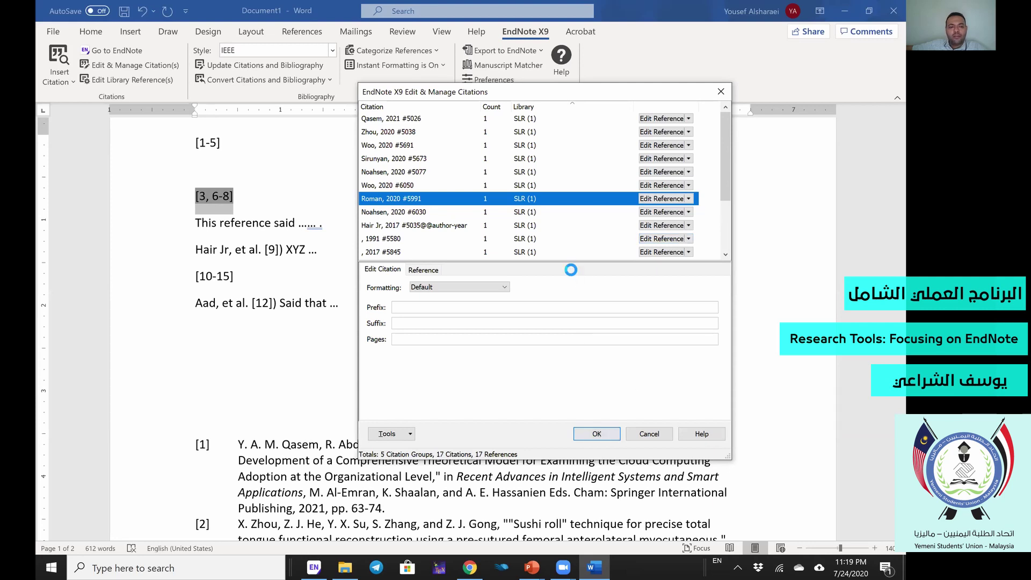
key("Return")
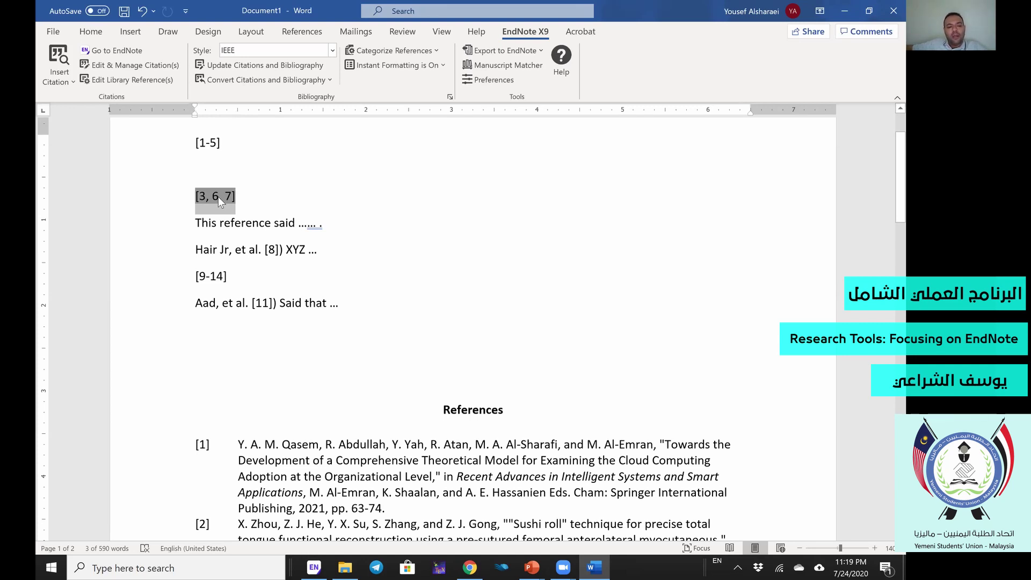
left_click(219, 197)
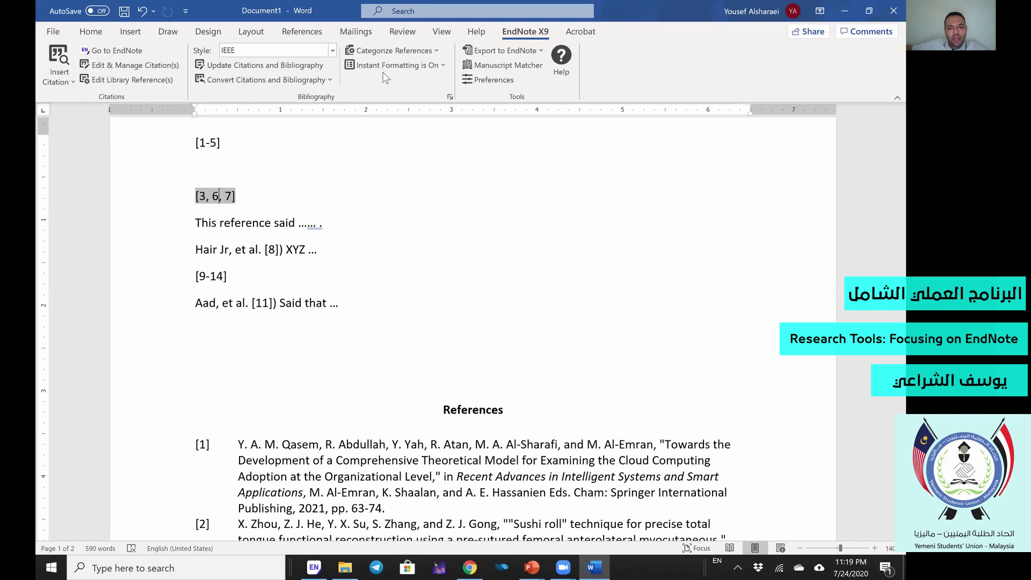
left_click(127, 70)
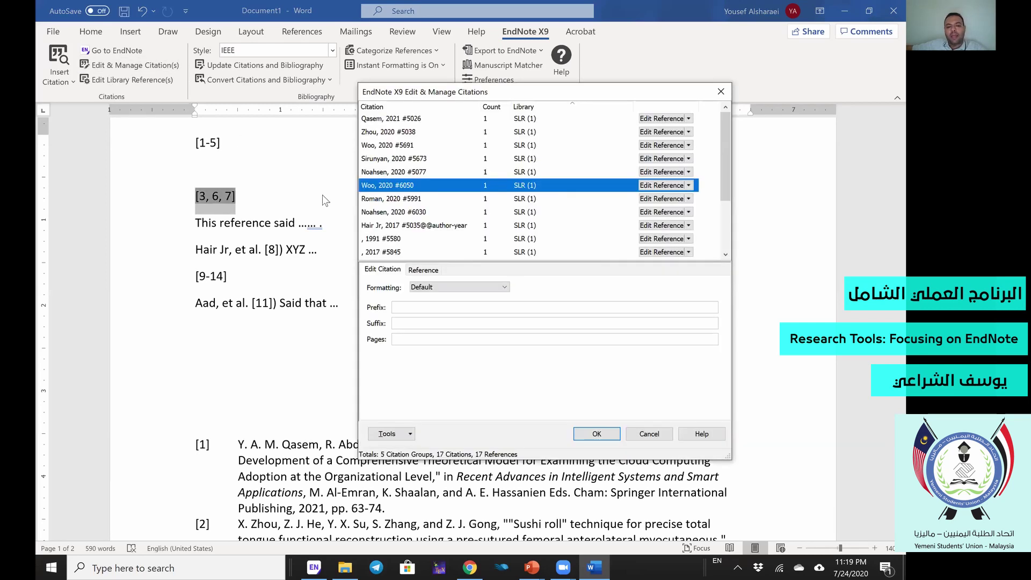
left_click(656, 437)
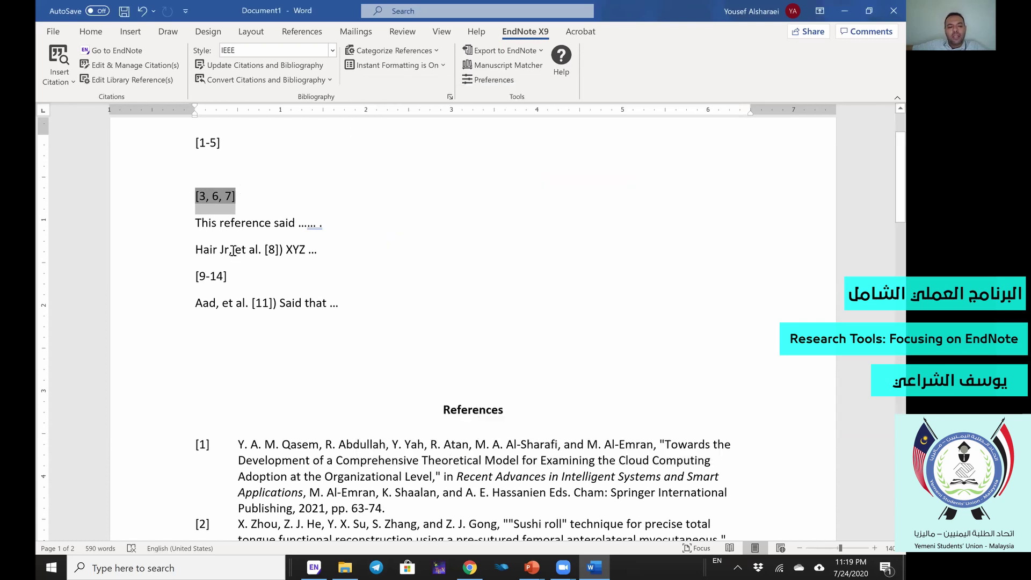
Open the 2017 author-year citation before "XYZ" in Edit & Manage Citations and set its pages to 25.
left_click(265, 252)
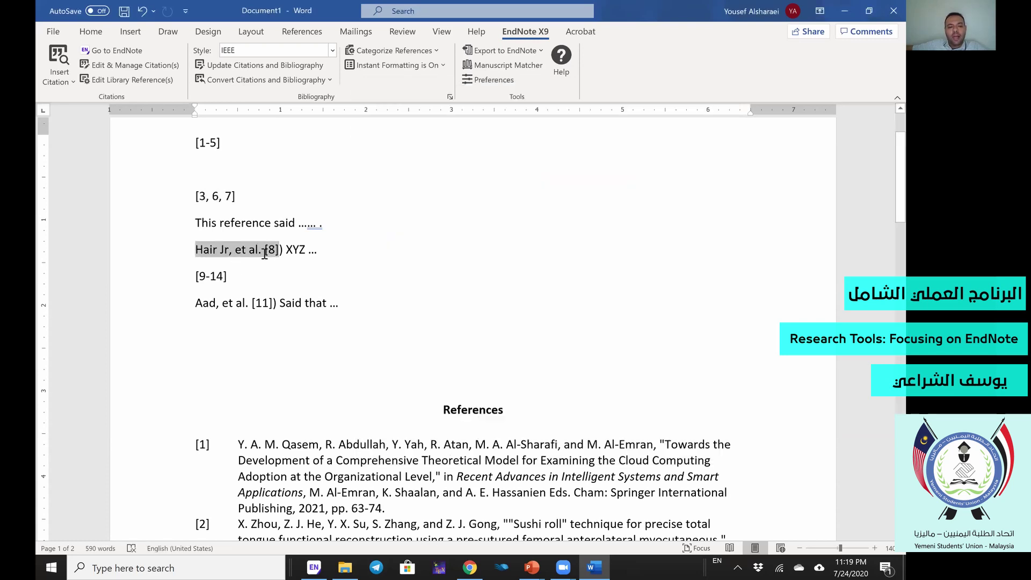
left_click(122, 64)
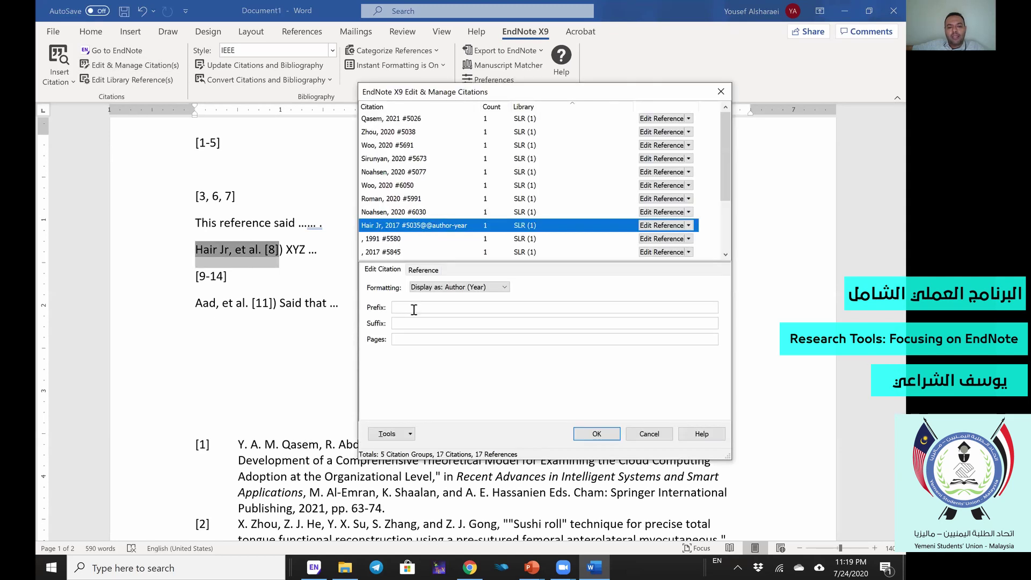
left_click(406, 339)
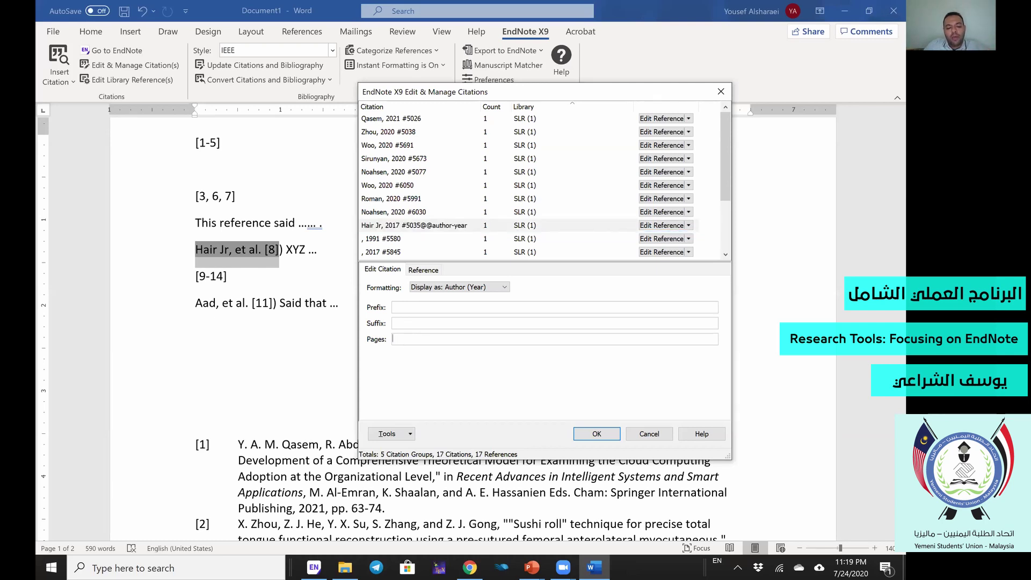
type("25")
key("BackSpace")
key("BackSpace")
key("BackSpace")
key("BackSpace")
type("25")
Add the prefix "See also" to the 2017 citation before "XYZ" and apply the citation changes to the document.
left_click(402, 306)
type("See also")
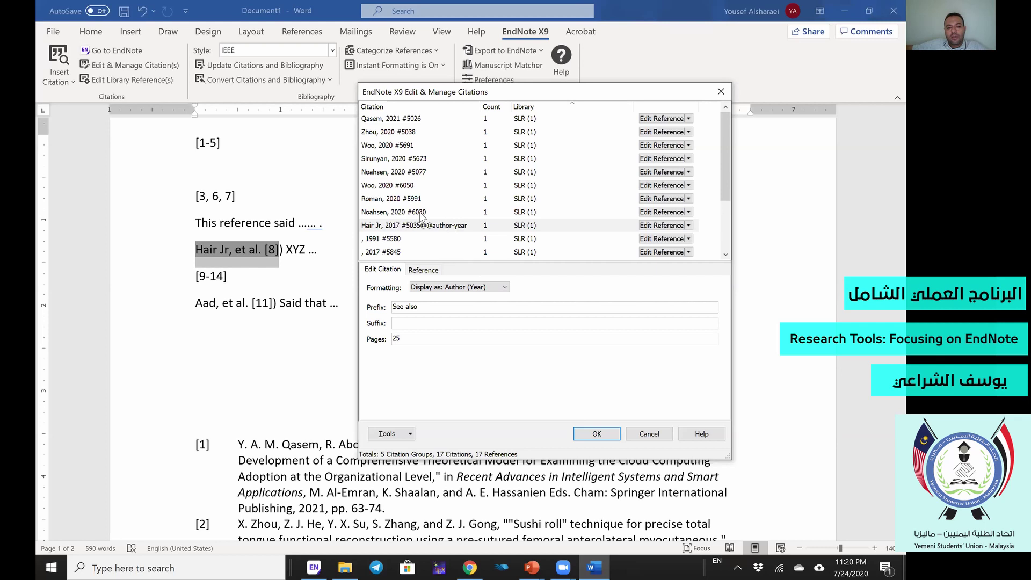
left_click(418, 211)
left_click(413, 226)
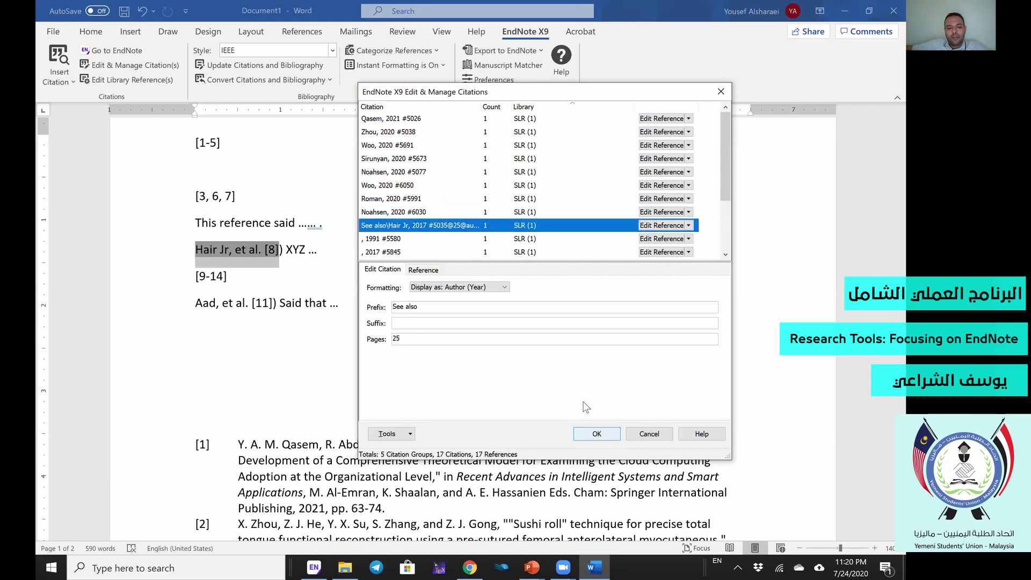
left_click(591, 433)
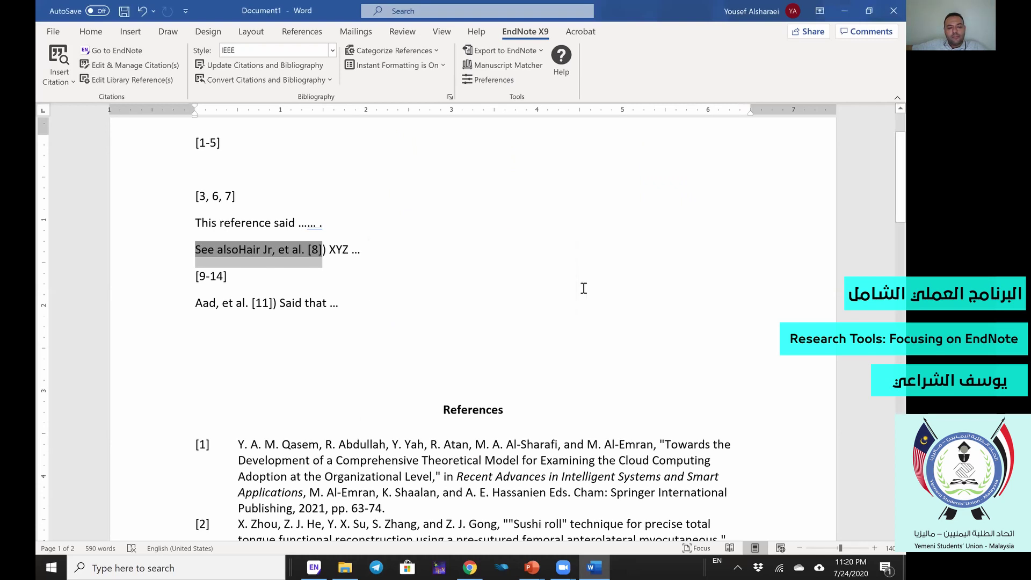
Switch the citation before "XYZ" to the default format and change its prefix to "See also:" with a trailing space.
right_click(299, 249)
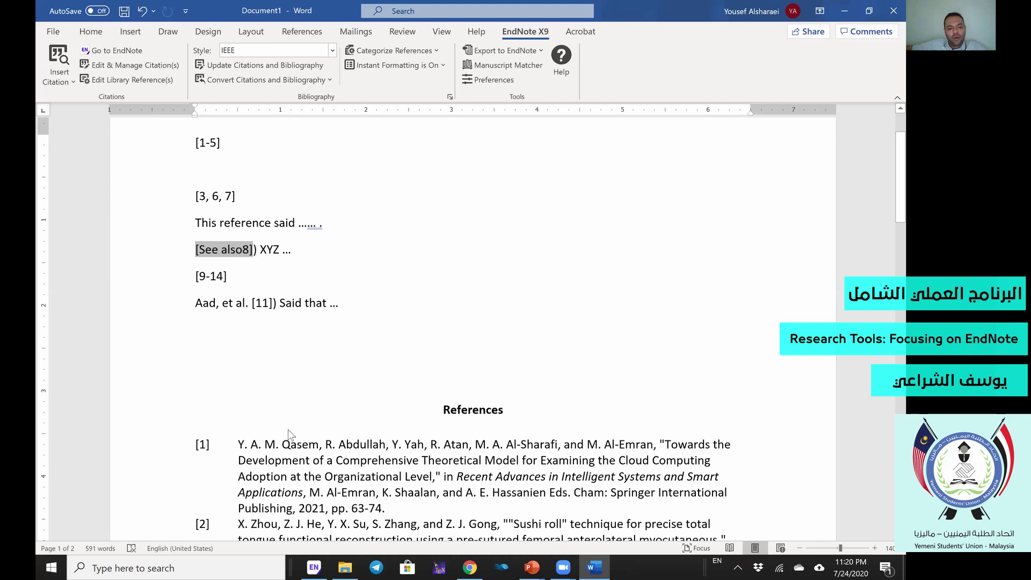
right_click(232, 250)
mouse_move(294, 434)
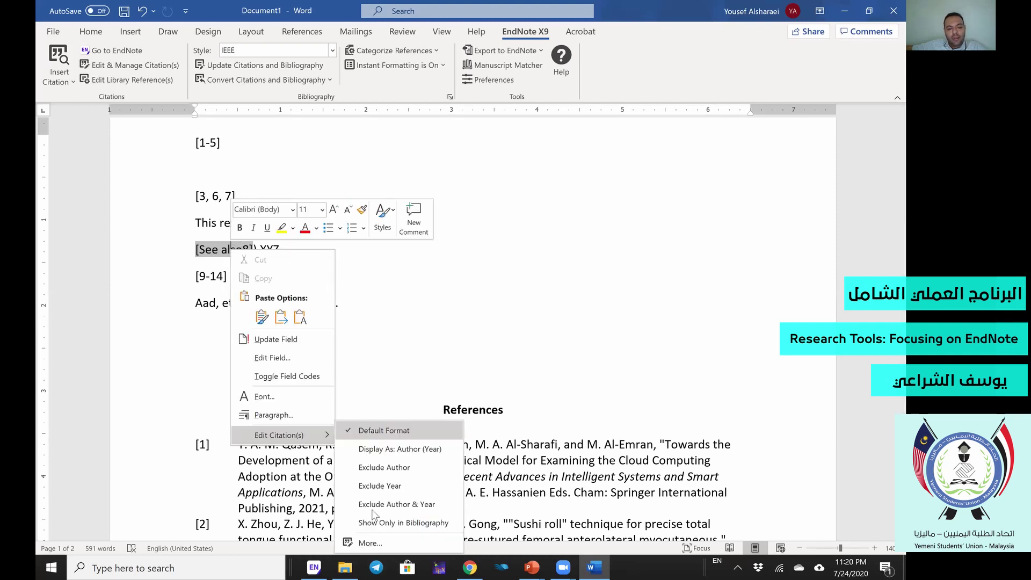
left_click(371, 543)
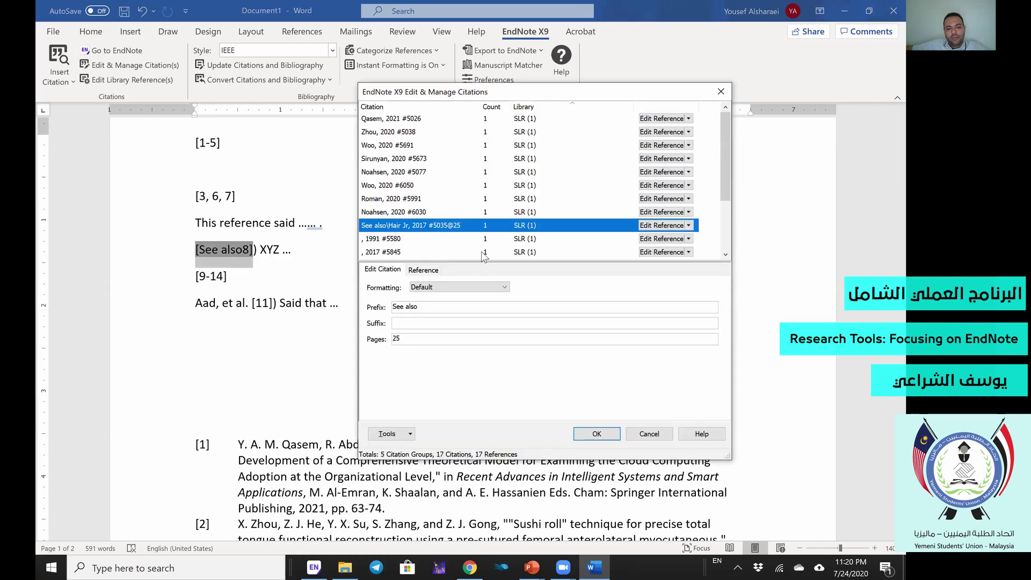
left_click(415, 307)
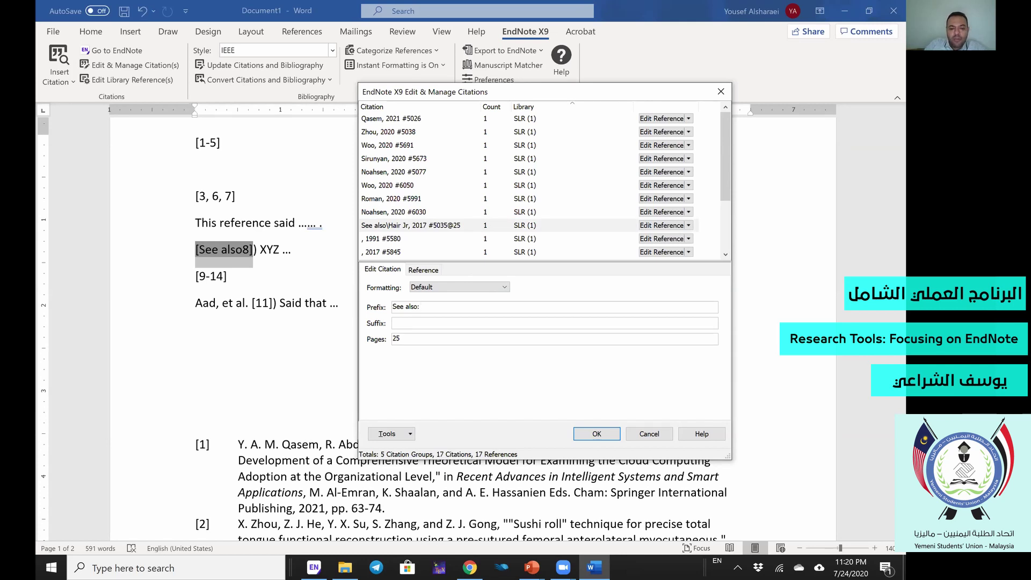
left_click(586, 435)
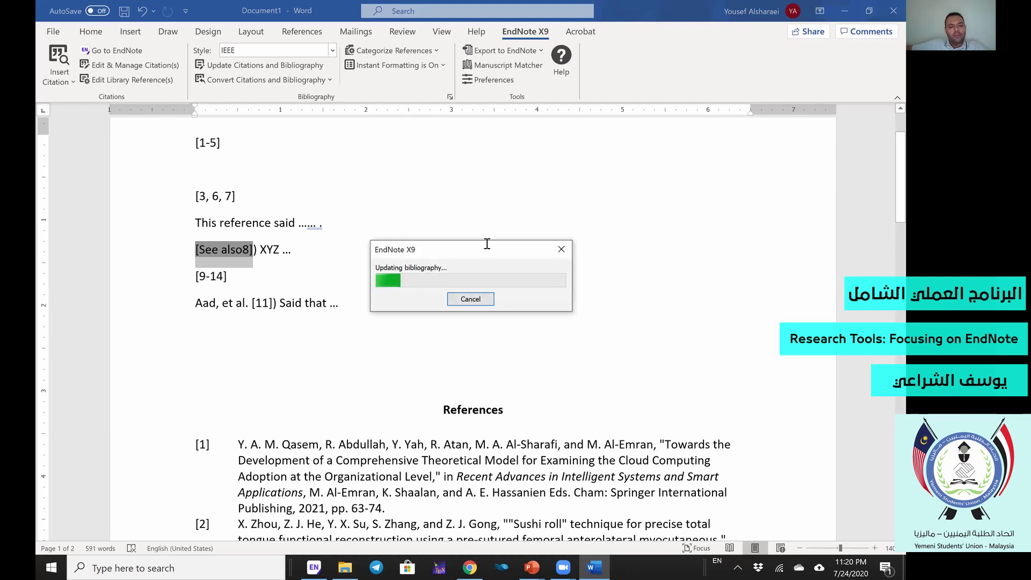
left_click(343, 250)
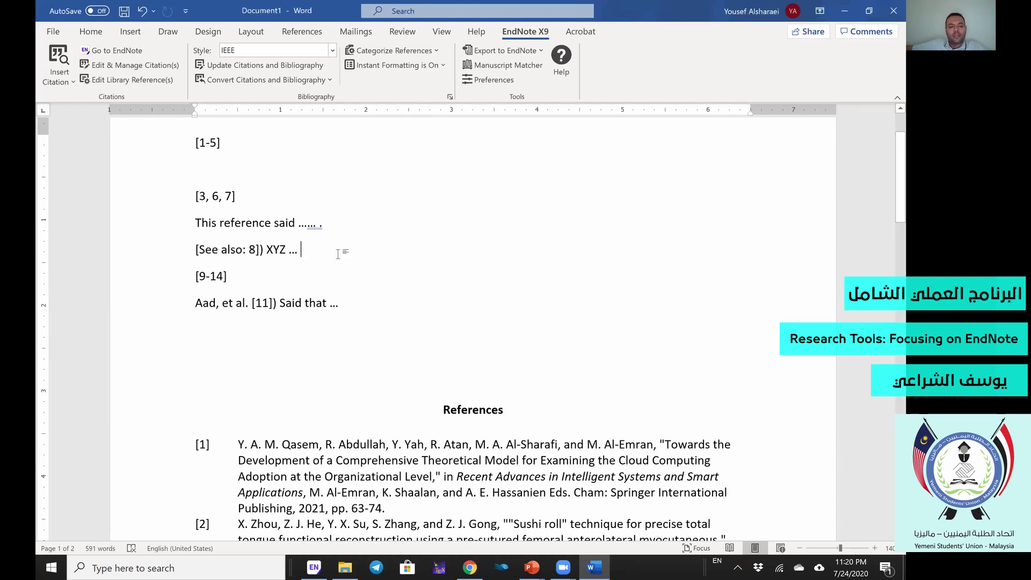
Examine the prefixed citation before "XYZ" and the entries in the reference list.
left_click(249, 249)
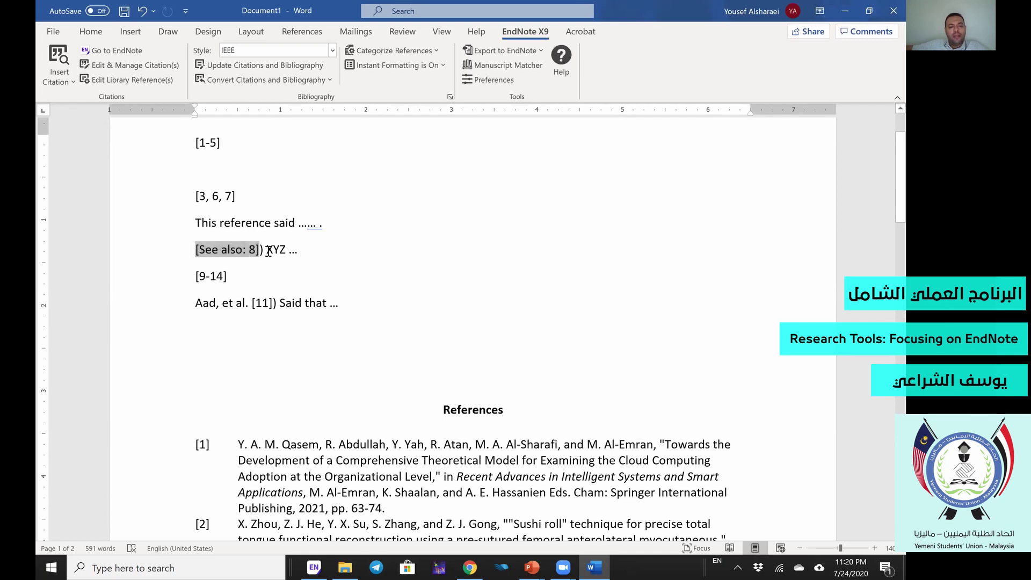
left_click(243, 226)
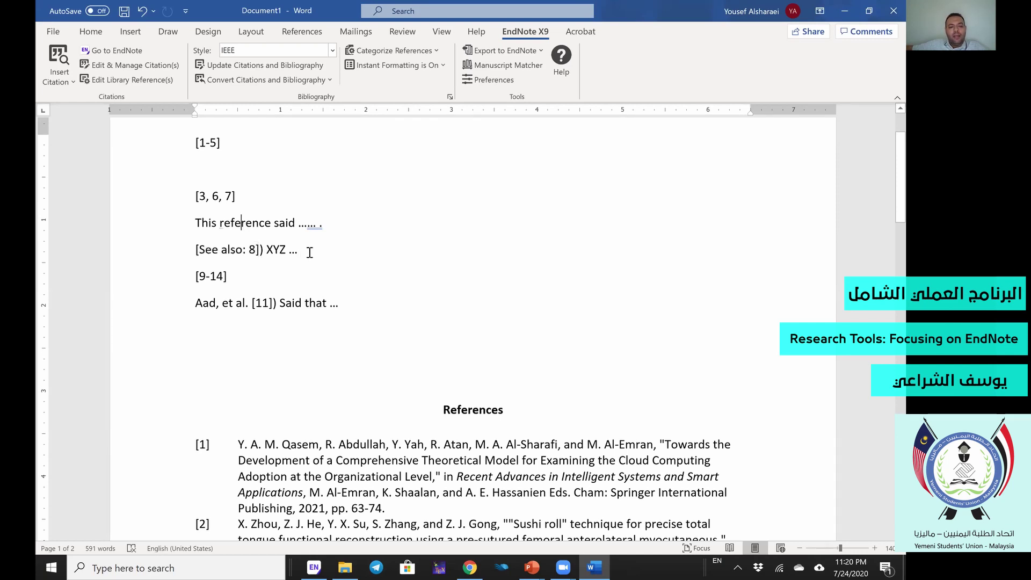
scroll(310, 253, "down", 1)
scroll(310, 252, "up", 3)
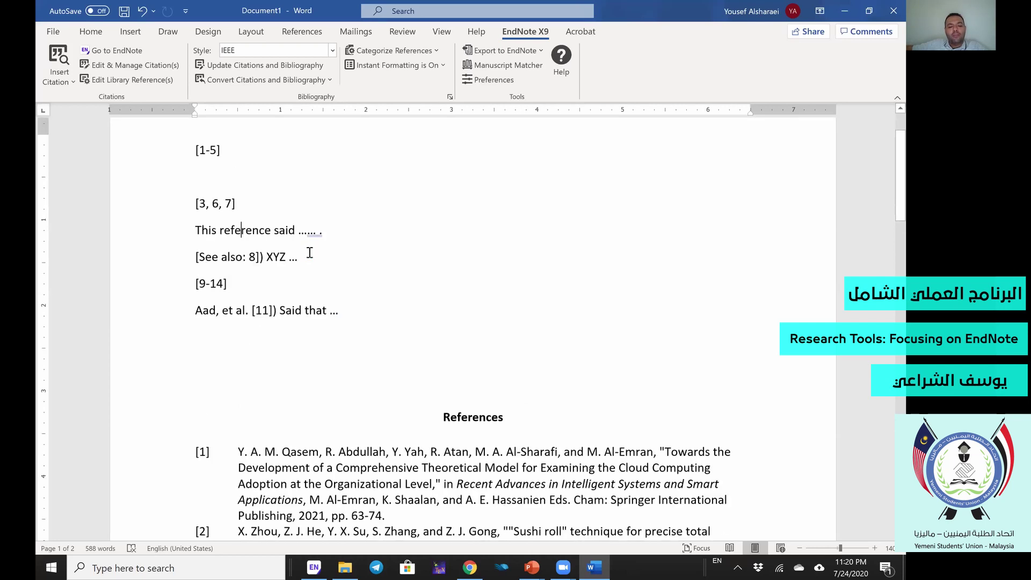
scroll(317, 284, "down", 5)
scroll(317, 284, "down", 1)
triple_click(321, 300)
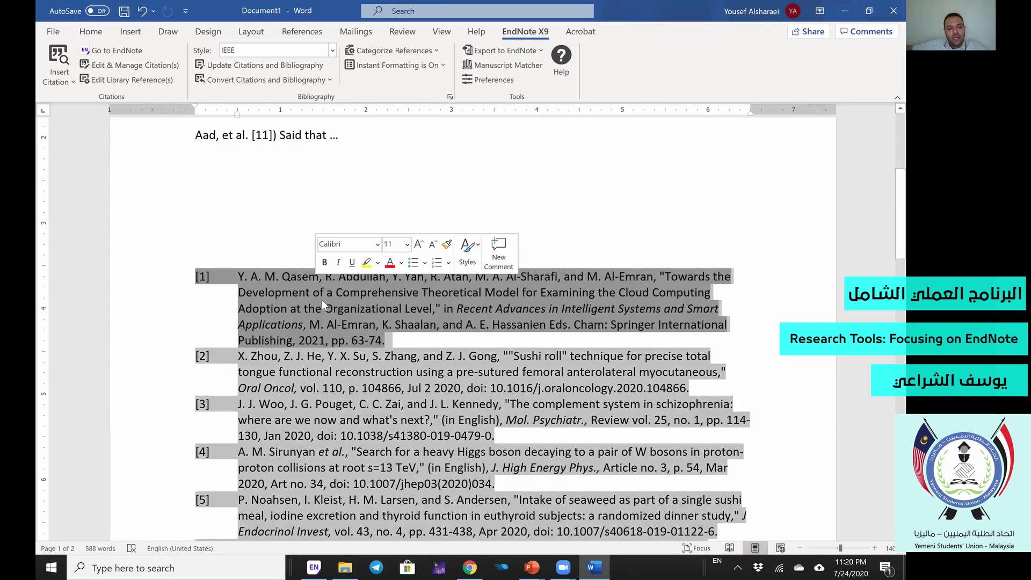
left_click(393, 217)
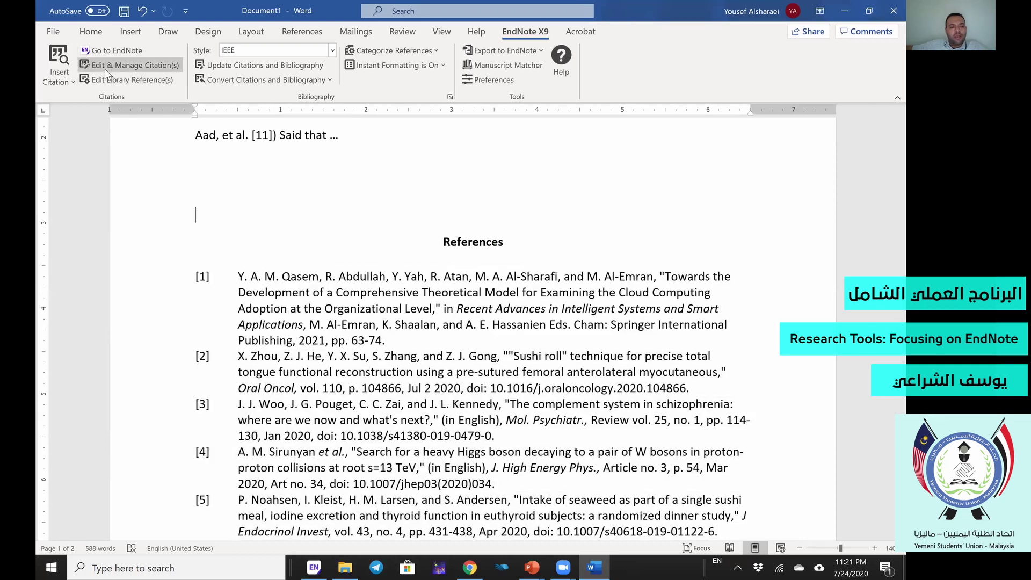
View the first grouped citation's entries, and open the library record of its 2020 reference "Intake of seaweed as part of a single sushi meal".
left_click(126, 66)
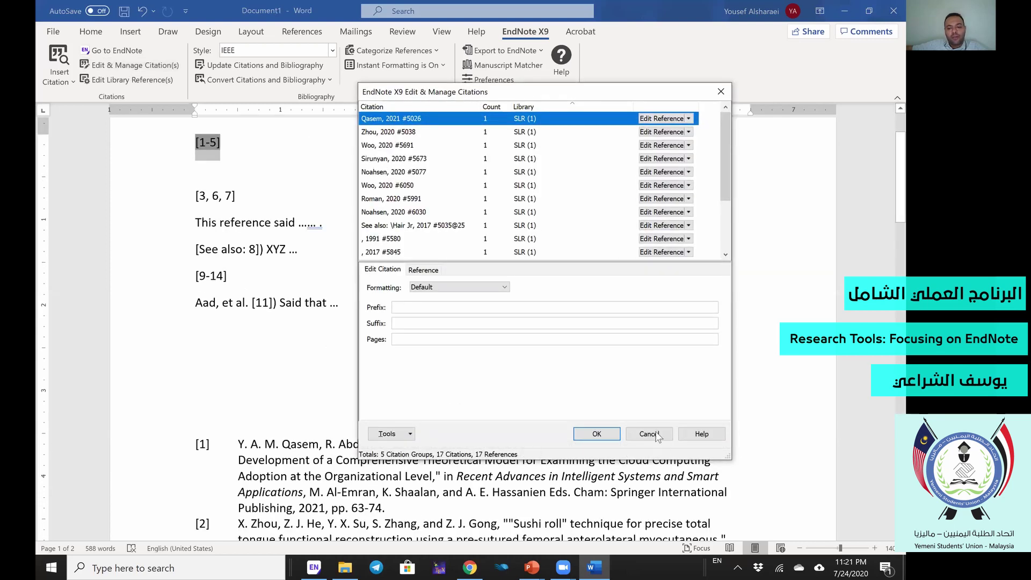
left_click(130, 82)
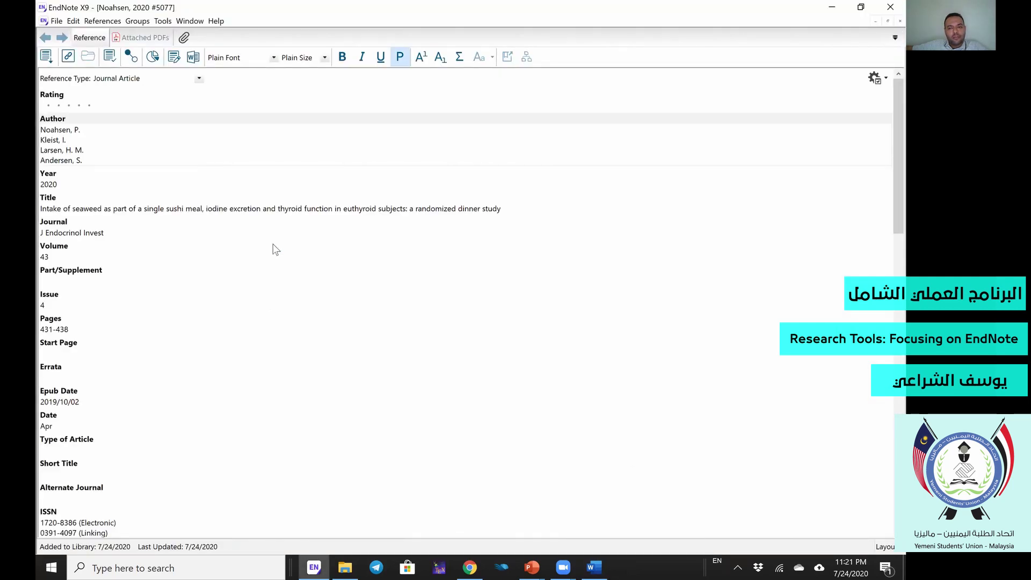
left_click(832, 7)
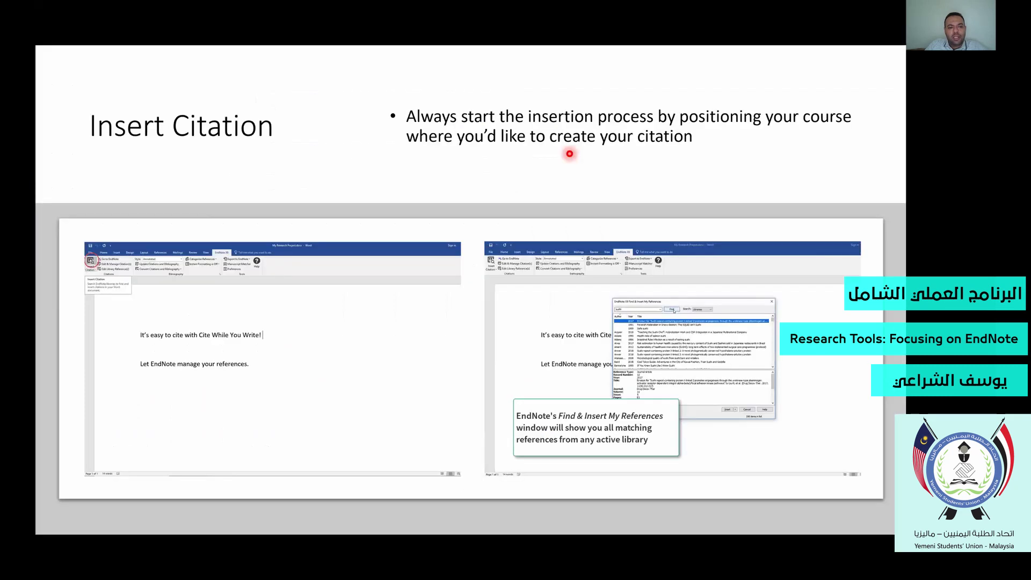
key("Right")
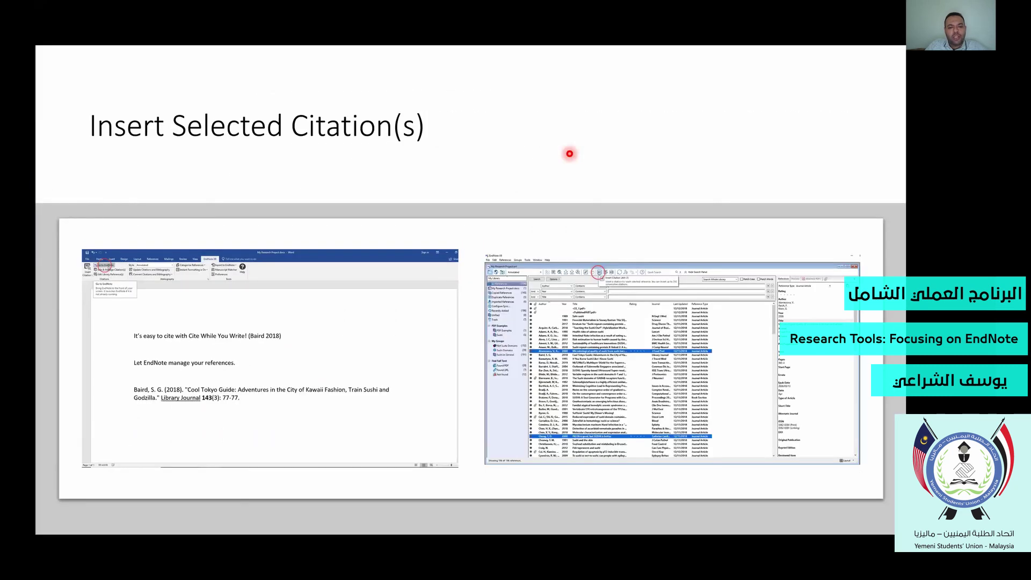